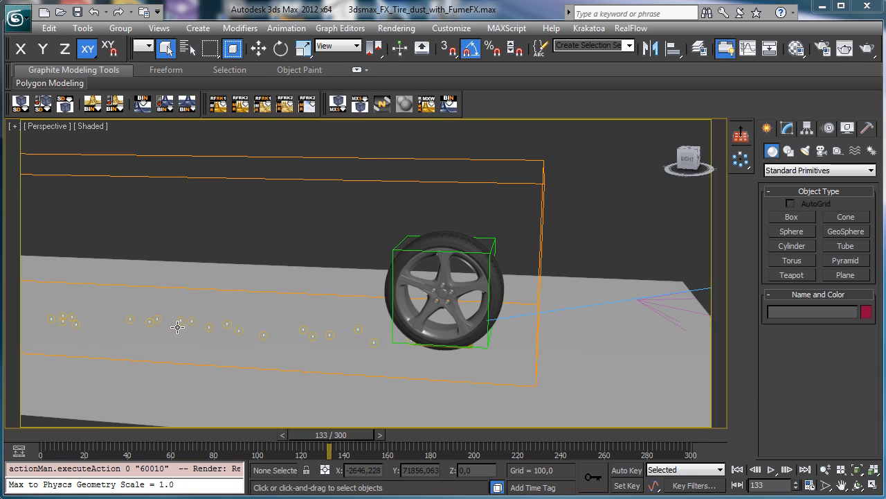
- Delete the large orange container box around the tire's path and the PF Source 001 particle system
click(542, 188)
click(433, 133)
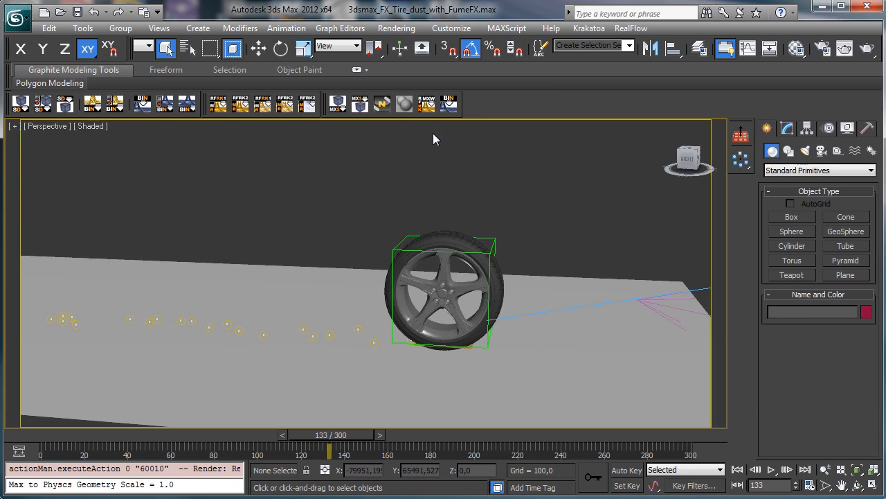
click(185, 47)
double_click(139, 157)
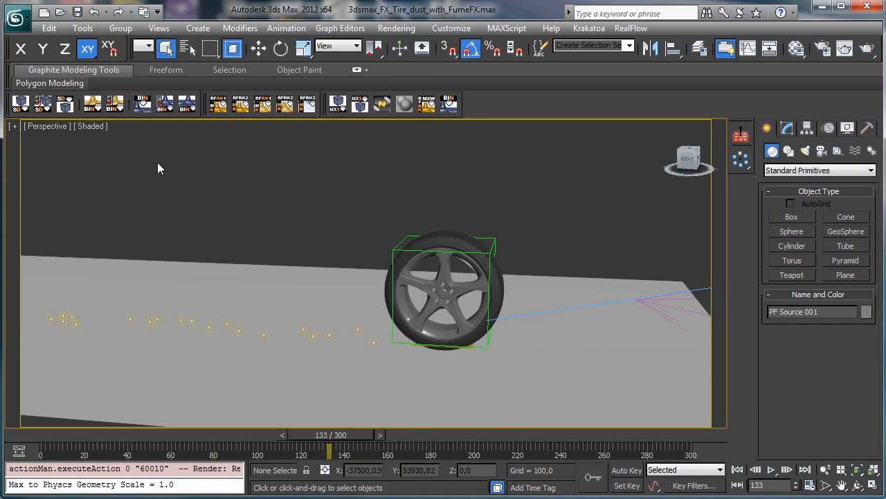
key(ctrl+d)
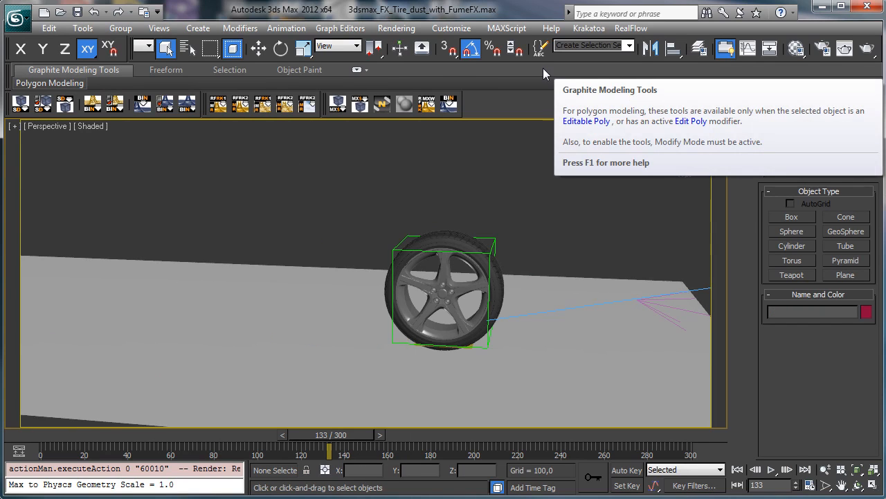
- Delete the FFX Particle Src001 helper and the Wind001 space warp from the scene
key(h)
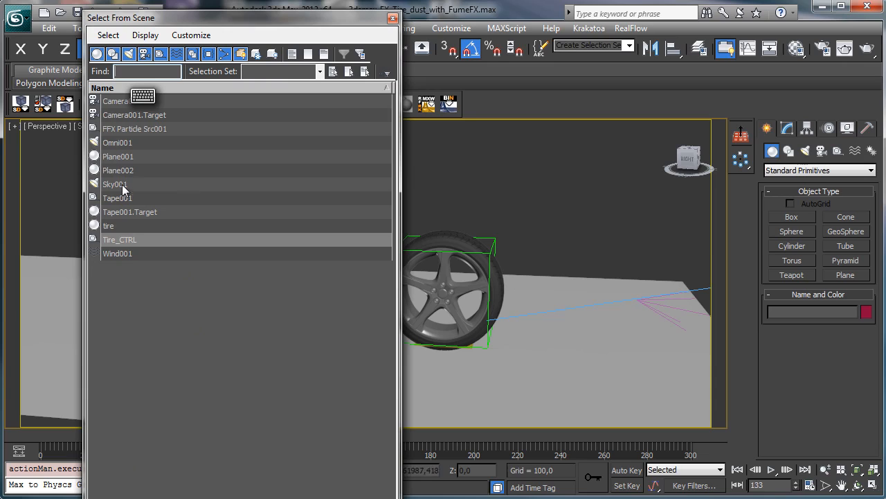
click(134, 130)
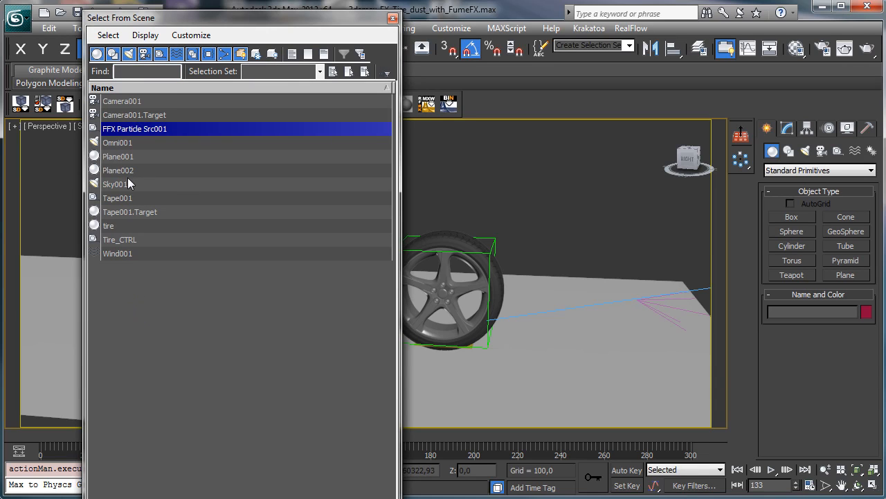
key(Return)
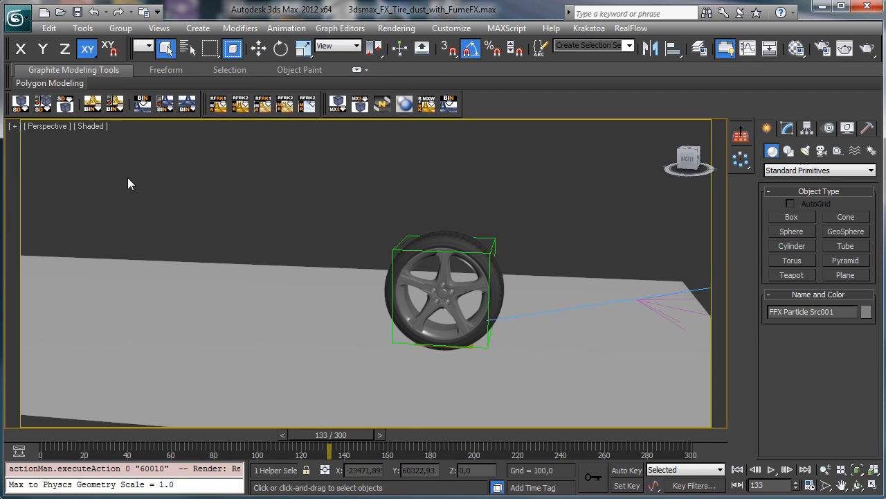
click(128, 179)
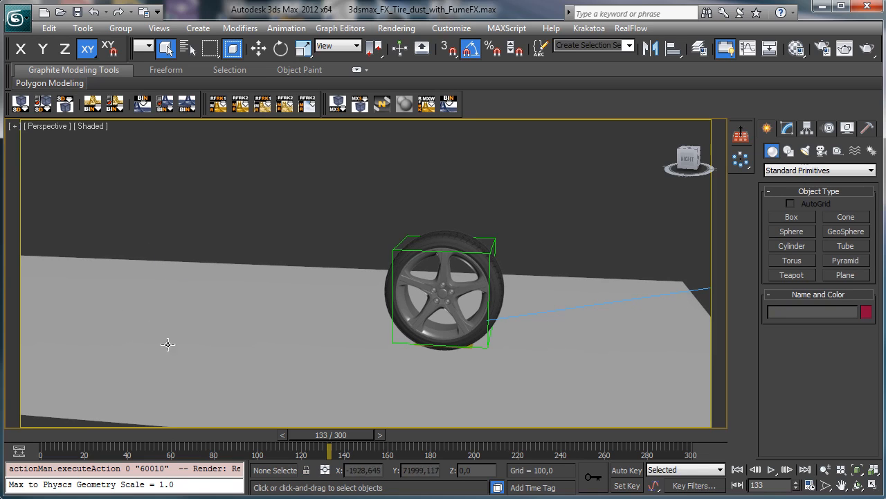
- Scrub the animation to about frame 130, select the Tire_CTRL helper around the tire, and return to frame 0
click(60, 434)
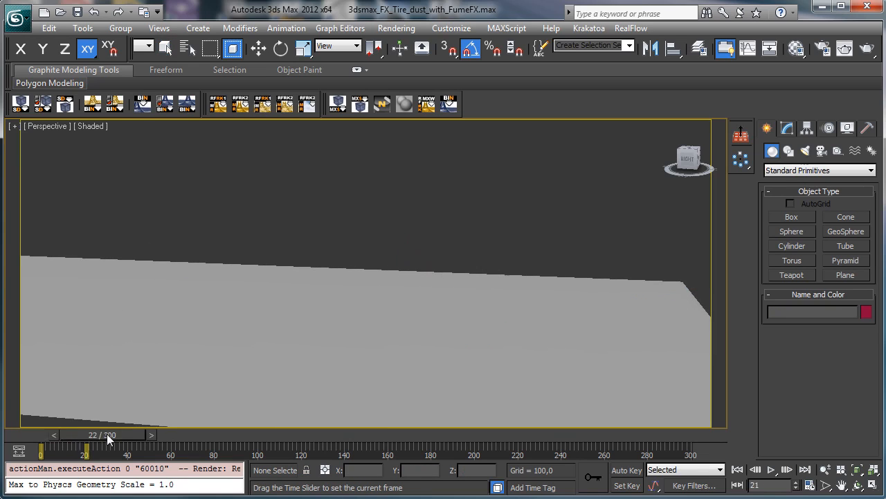
drag(107, 434, 317, 415)
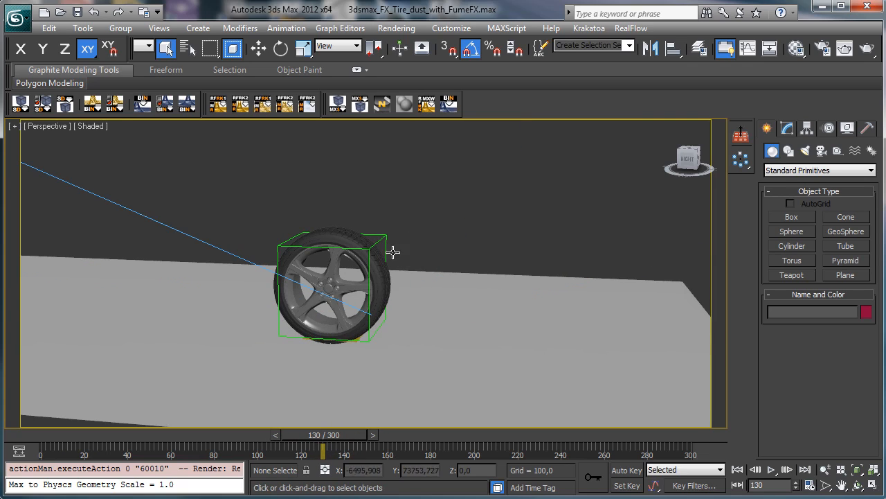
click(280, 250)
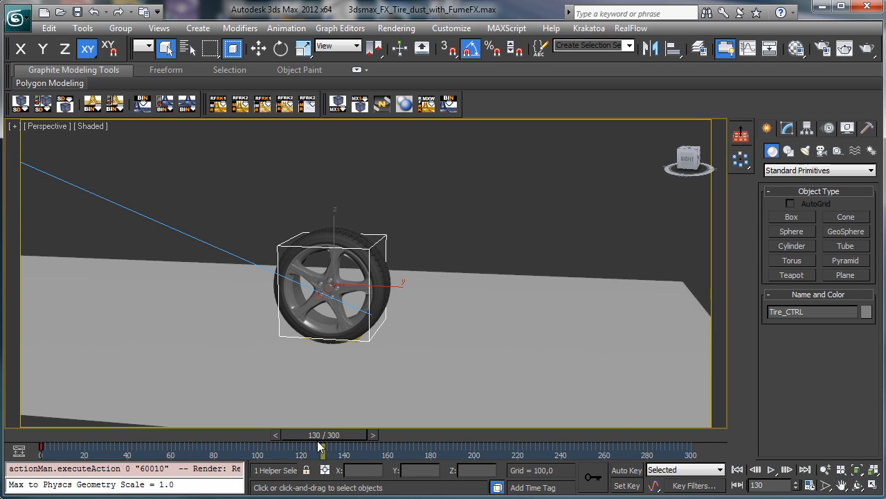
drag(323, 434, 74, 390)
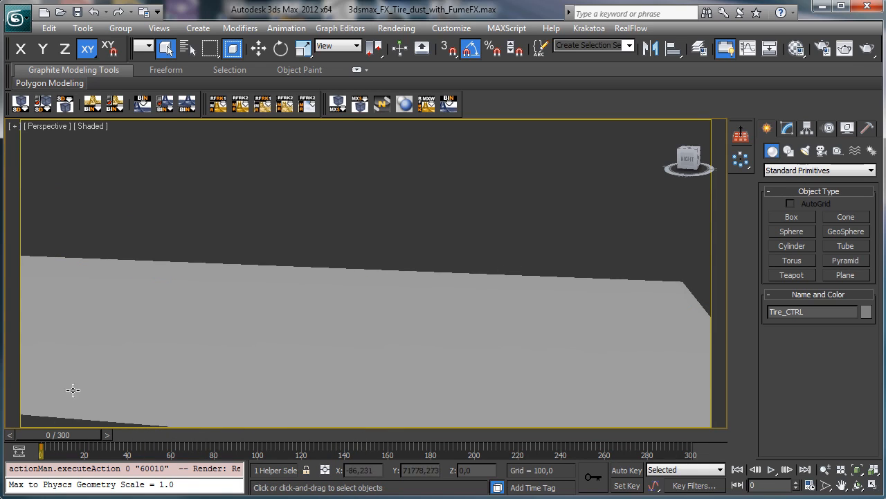
- Review the whole ground plane with the tire on it and check the remaining objects in the scene's object list
click(825, 470)
drag(431, 312, 459, 368)
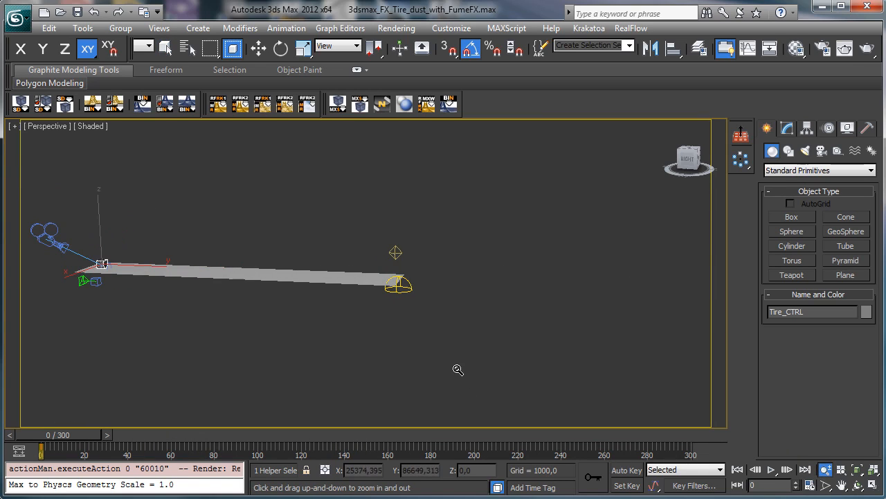
drag(66, 435, 49, 406)
key(alt+z)
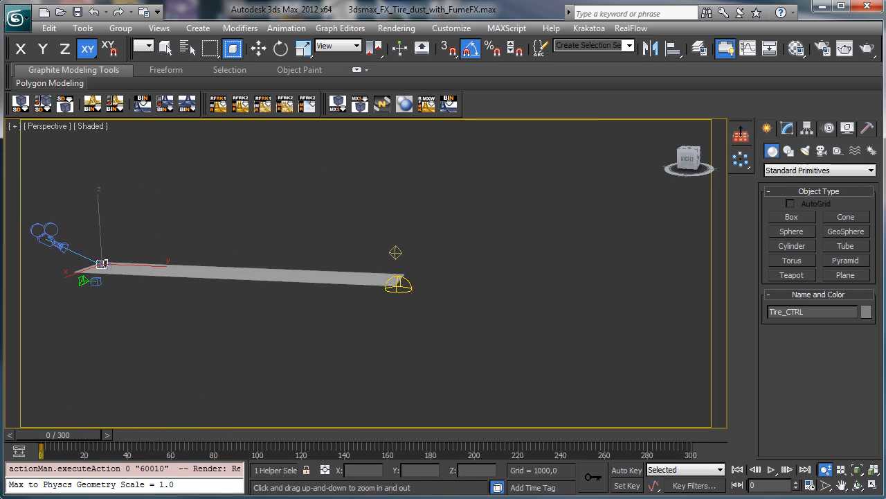
click(187, 48)
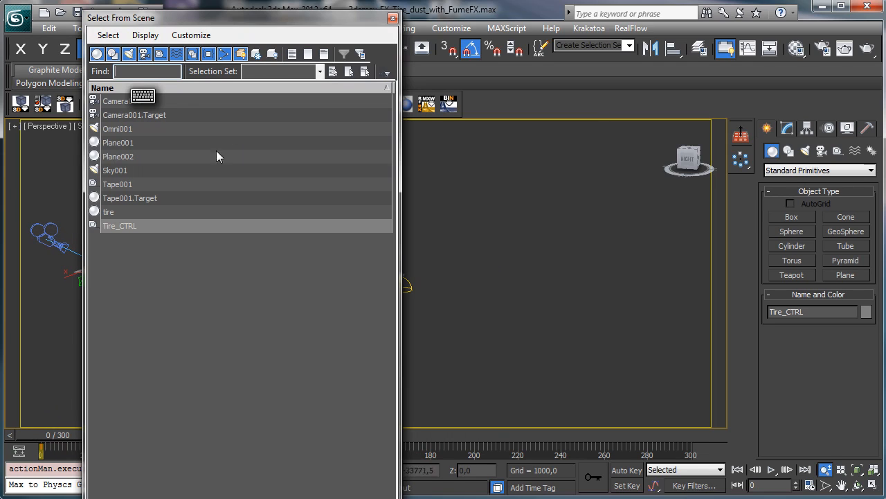
click(393, 19)
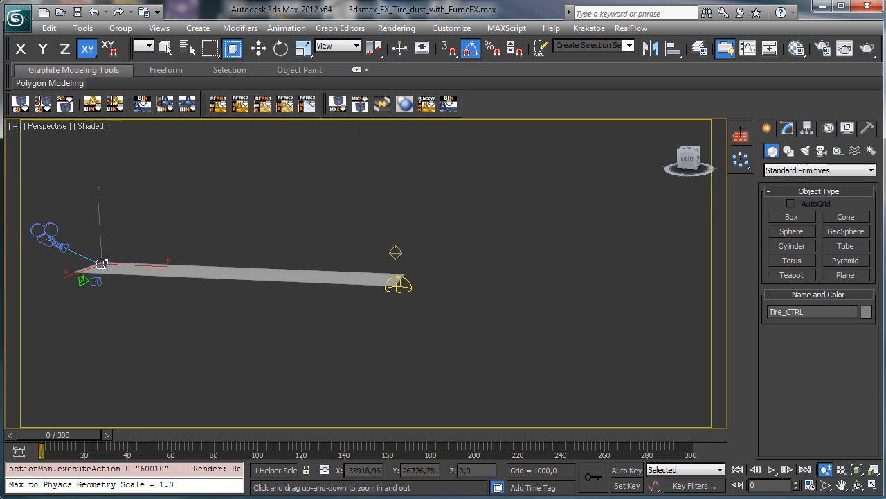
- Open the track view's curve display and filter it to show only animated tracks, with the Visible Objects restriction turned off
click(19, 450)
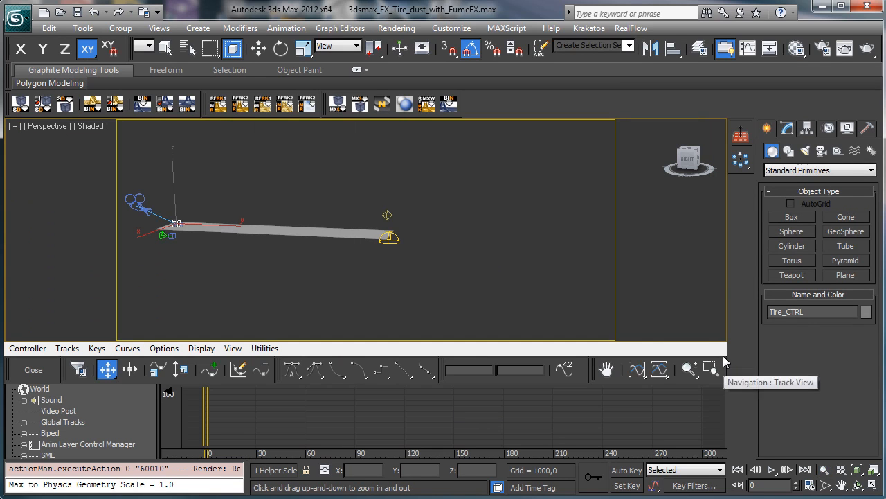
click(79, 369)
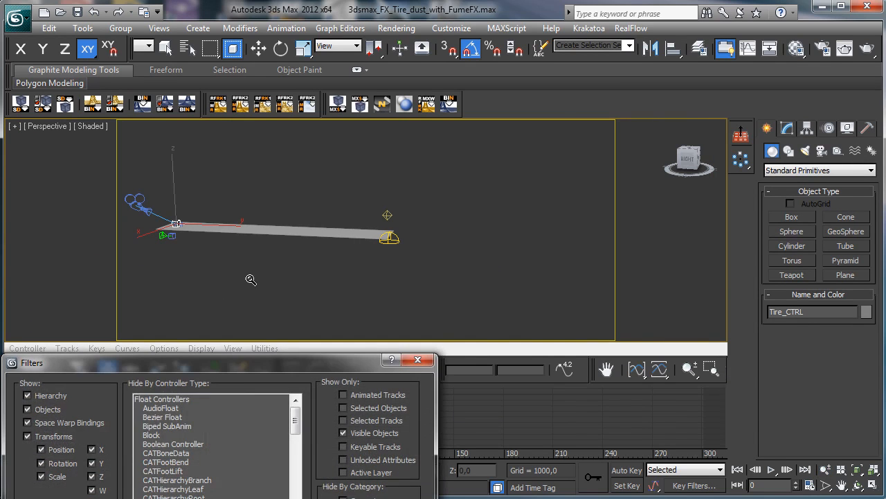
drag(238, 367, 343, 91)
click(471, 116)
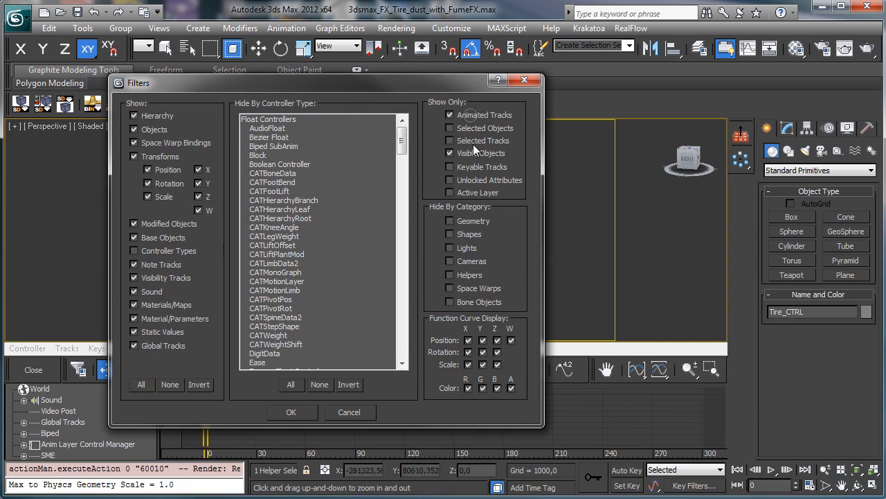
click(471, 152)
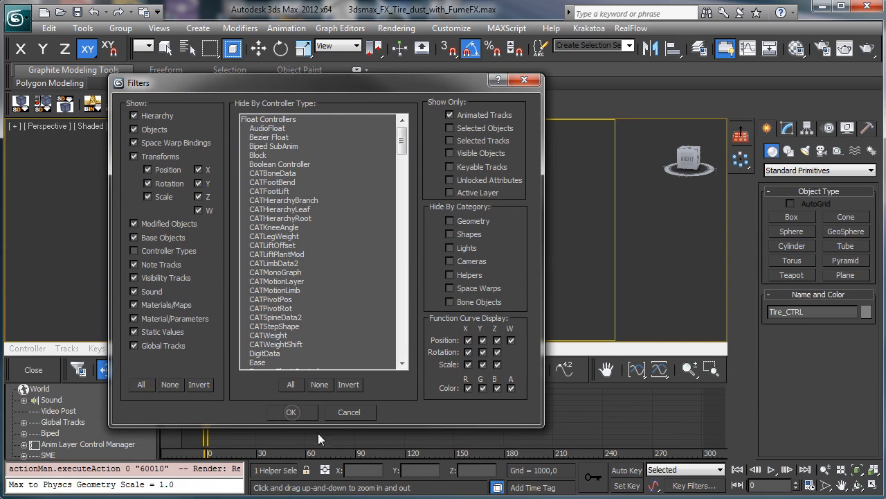
click(305, 415)
- Expand the tire's animated tracks and display the function curve of its Y Position animation
scroll(134, 430, down, 3)
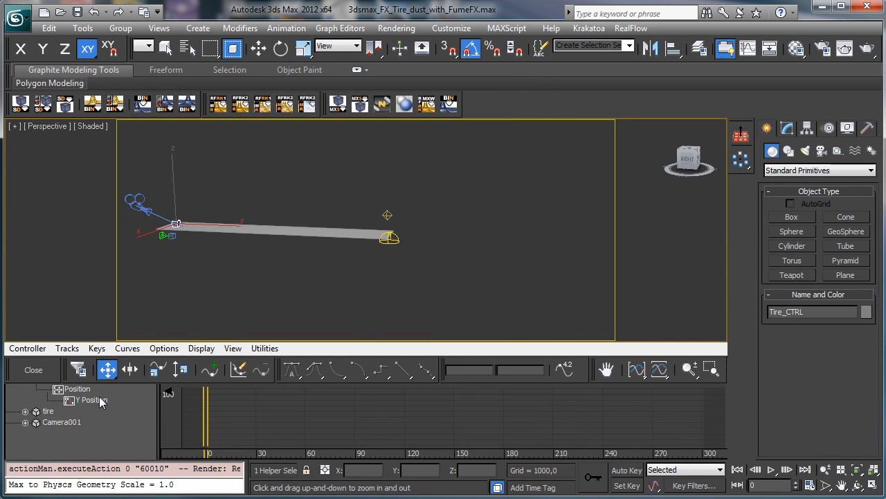
click(103, 403)
click(26, 411)
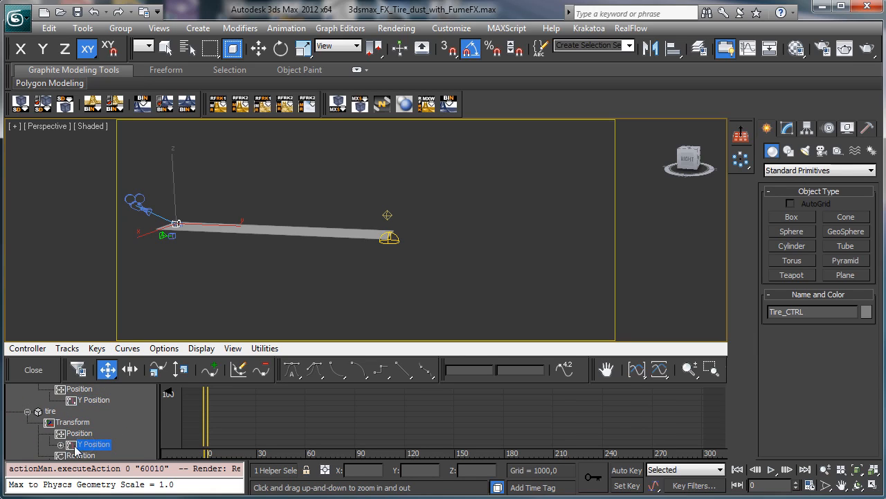
click(102, 444)
scroll(135, 437, down, 2)
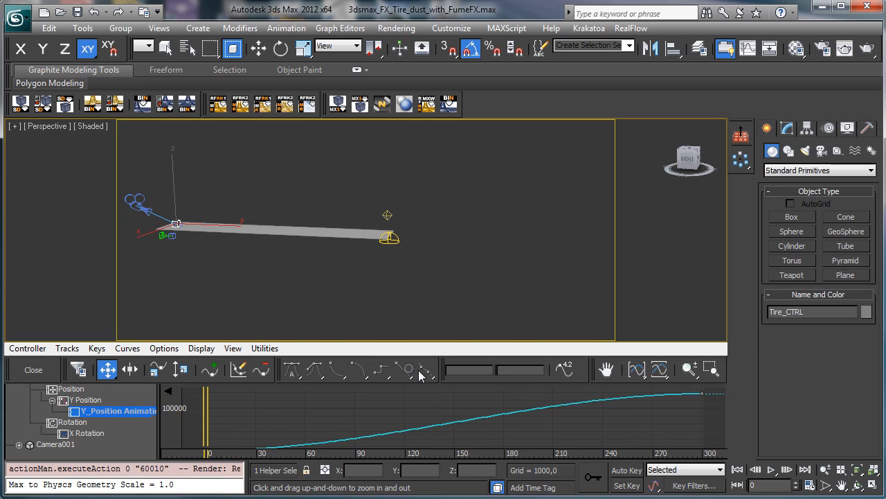
- Set the tangents of the tire's Y Position animation keys to linear
drag(670, 407, 747, 363)
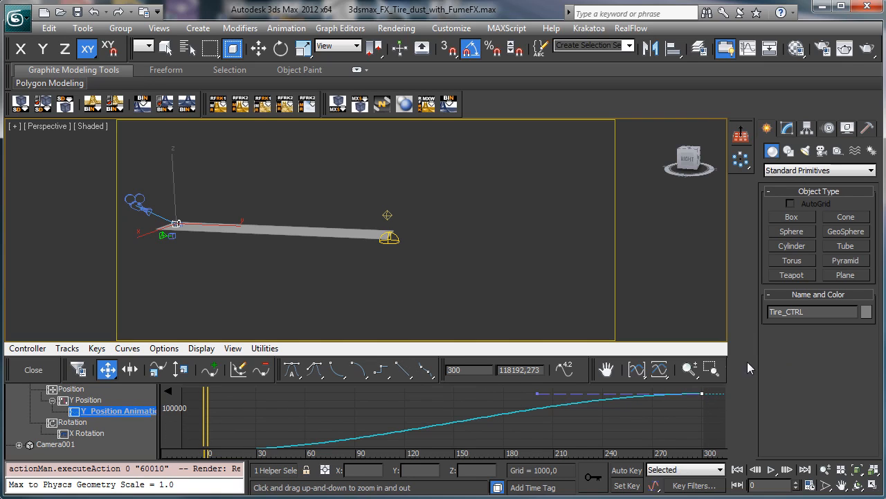
click(403, 370)
key(ctrl+a)
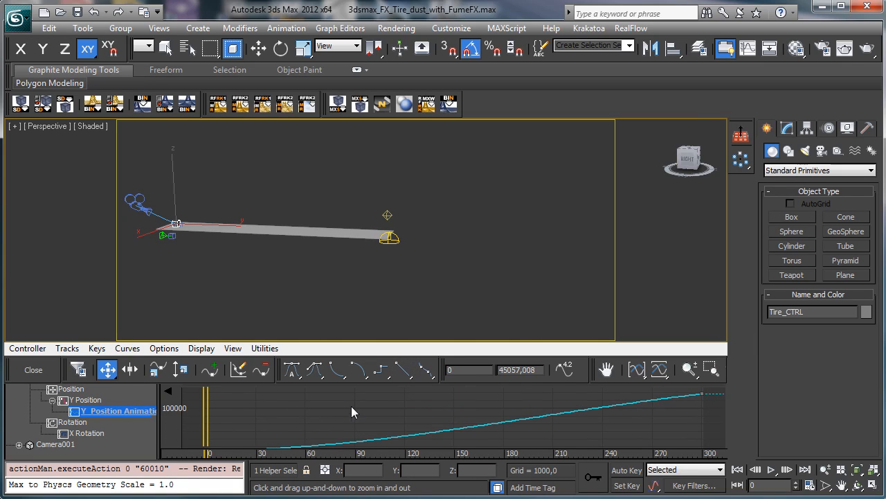
click(406, 377)
- Lower the last Y Position key to about 62669 at frame 297, then close the curve editor
drag(205, 424, 372, 425)
drag(702, 393, 698, 436)
drag(370, 416, 159, 421)
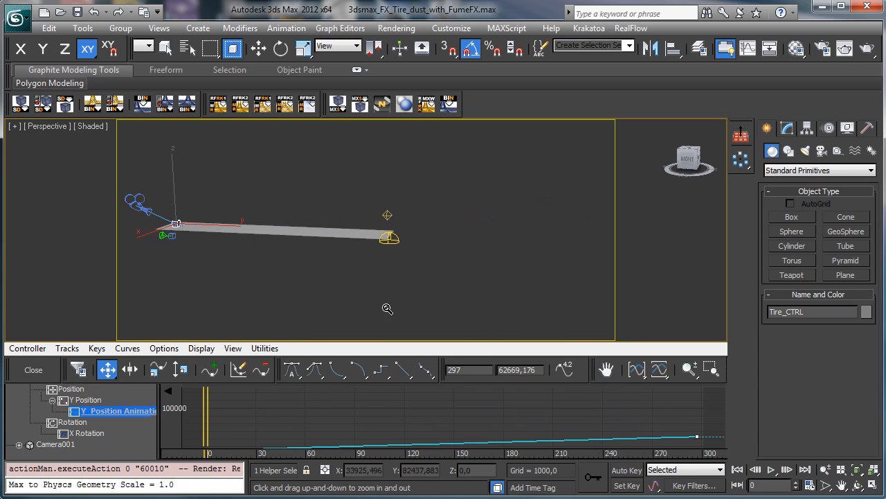
click(856, 468)
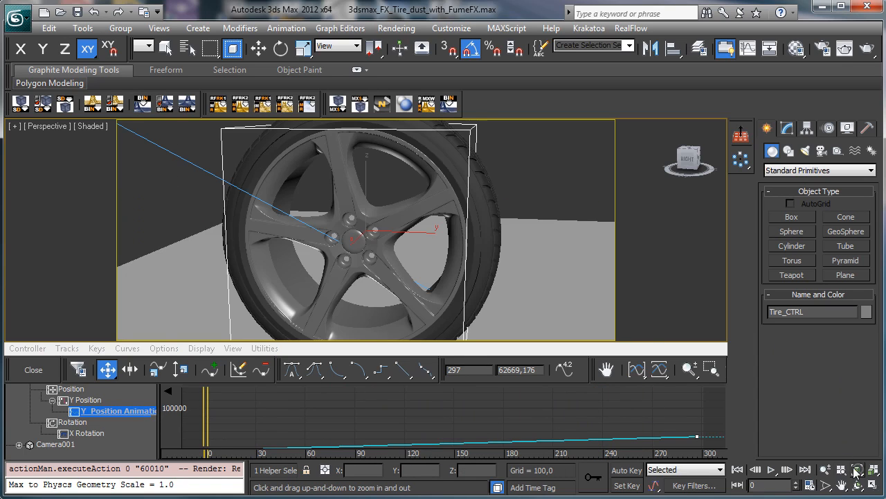
click(27, 370)
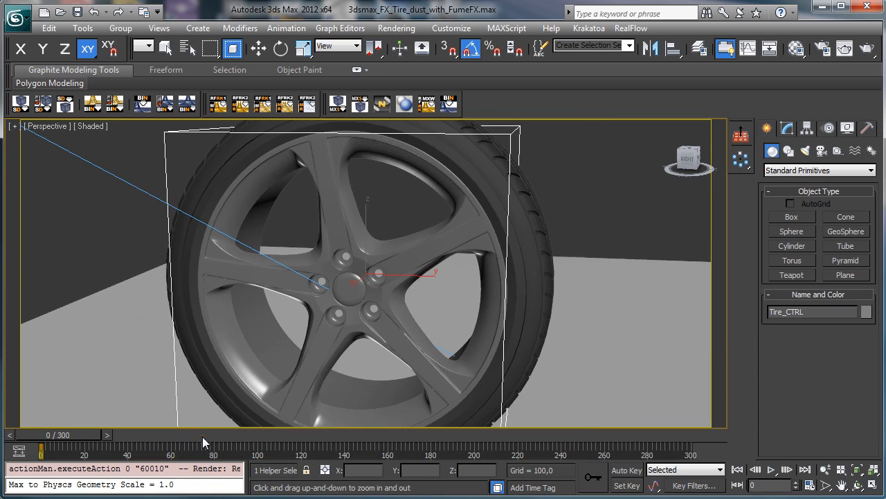
- Scrub the opening frames to check the tire's motion along the plane and return to frame 0
mouse_move(65, 437)
mouse_down()
mouse_move(114, 441)
mouse_move(55, 435)
mouse_up()
key(alt+z)
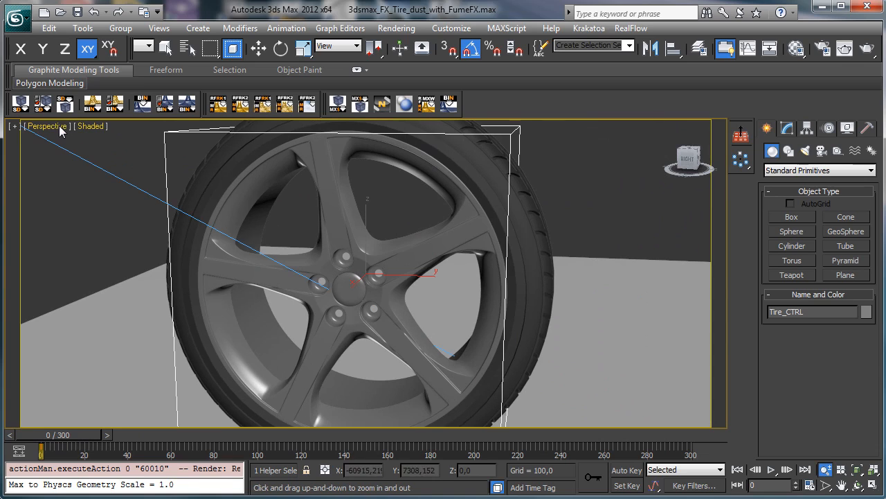
drag(538, 338, 554, 394)
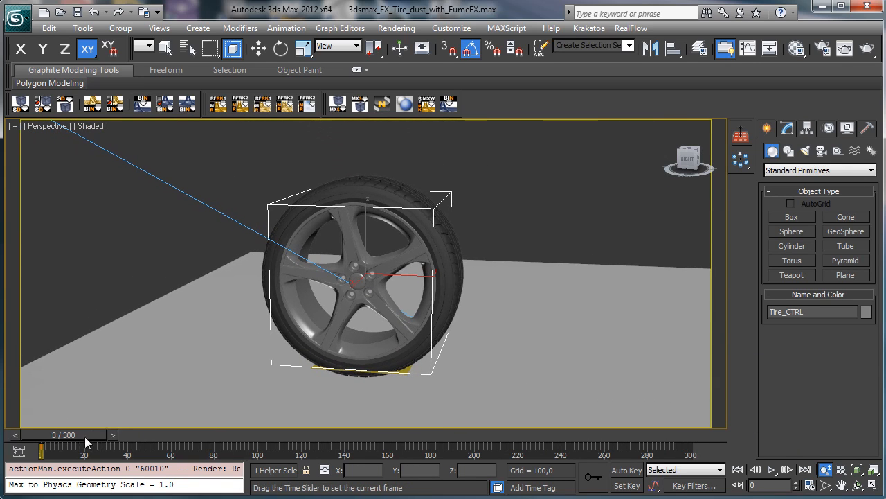
drag(56, 434, 107, 432)
click(825, 470)
drag(629, 340, 641, 407)
click(841, 485)
drag(343, 342, 182, 334)
mouse_move(52, 432)
mouse_down()
mouse_move(218, 427)
mouse_move(61, 408)
mouse_move(57, 434)
mouse_up()
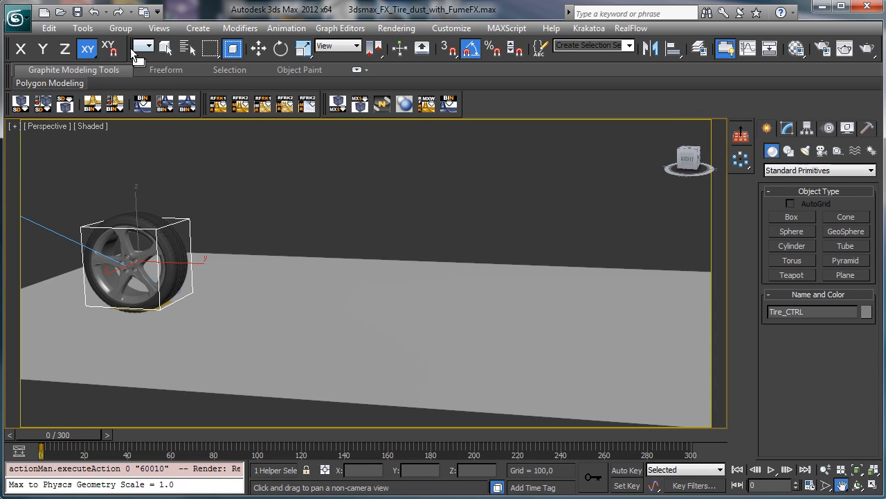
click(792, 217)
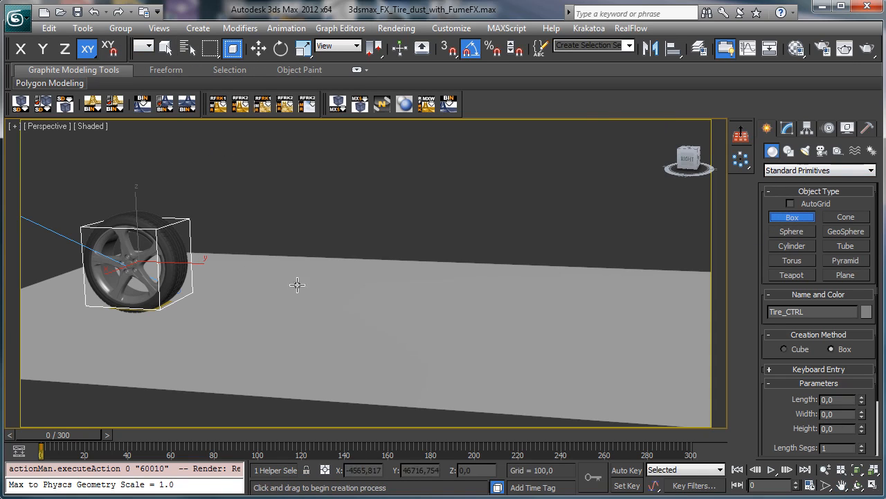
drag(280, 285, 402, 370)
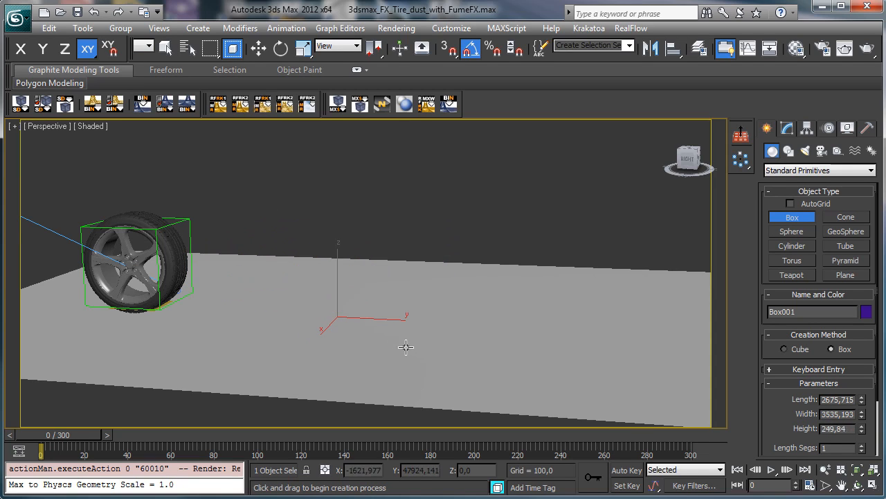
click(402, 296)
key(ctrl+z)
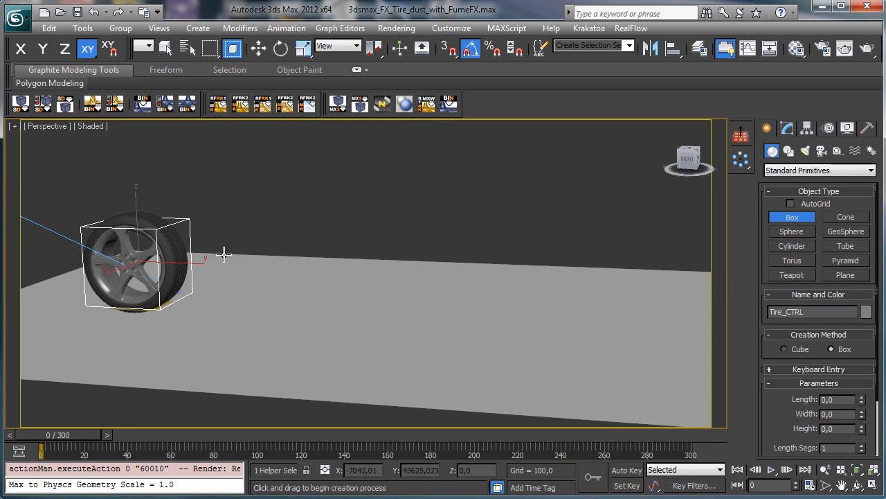
- Create a box beneath the ground plane near the tire, about 4932 long, 7192 wide and -182 high
drag(224, 255, 436, 407)
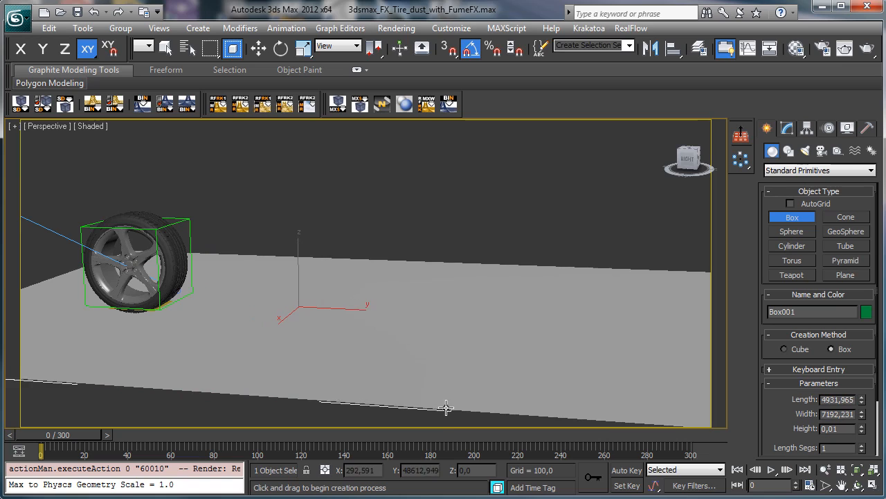
click(446, 415)
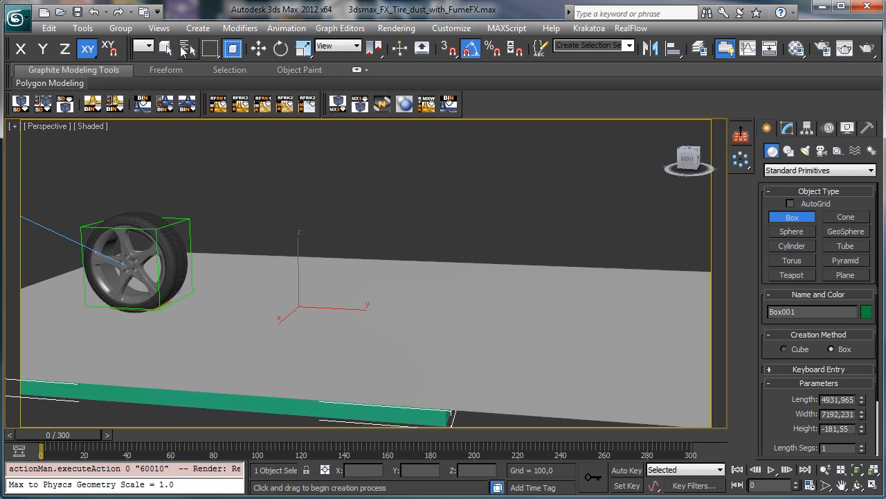
- Set the ground plane to display as a box in its object properties
click(165, 48)
click(574, 320)
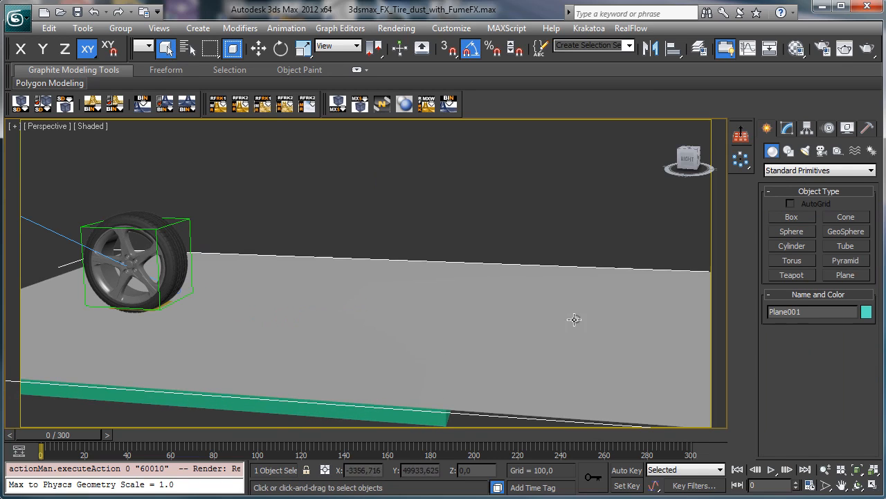
right_click(529, 332)
click(563, 412)
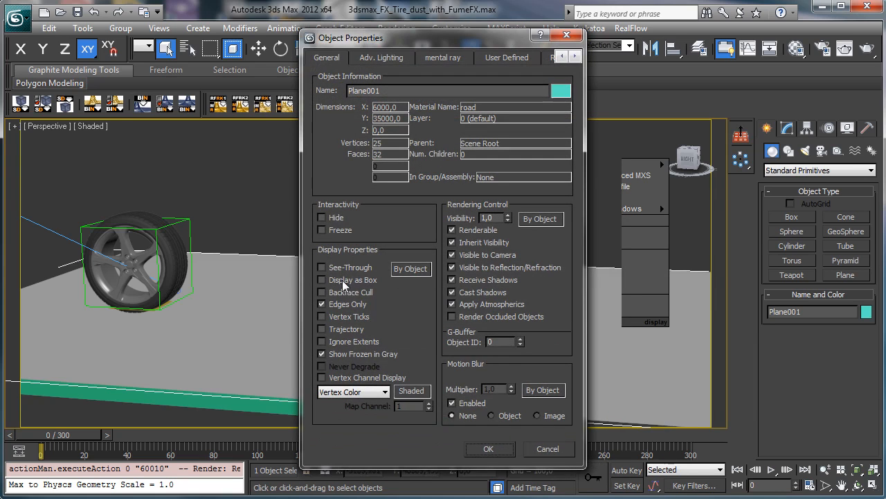
click(488, 448)
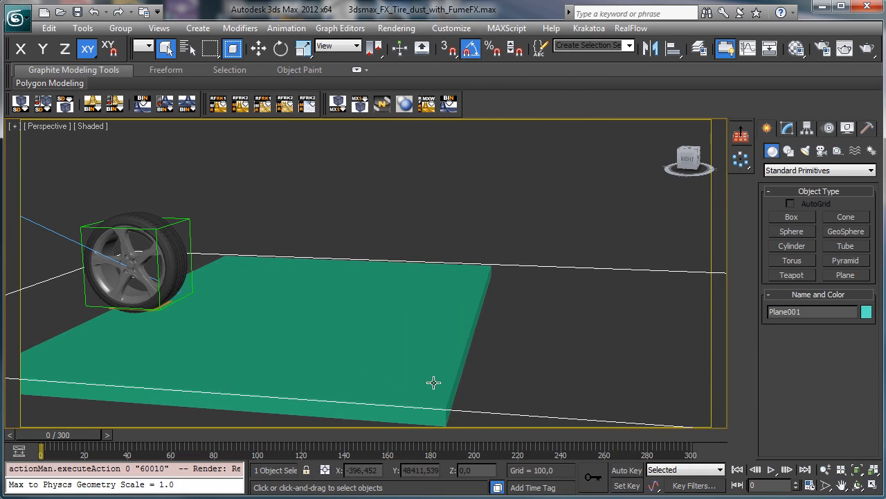
- At frame 65, move the green box along Y to about 48760 so it sits beneath the tire
click(419, 337)
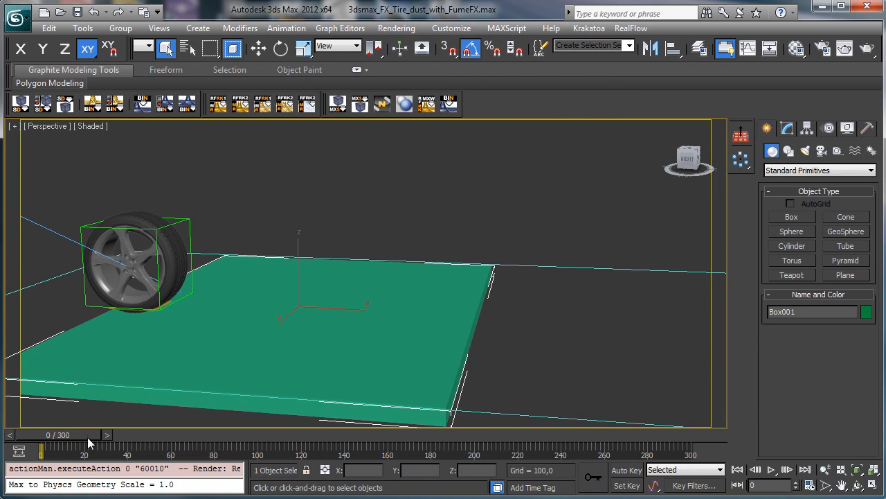
drag(91, 442, 198, 442)
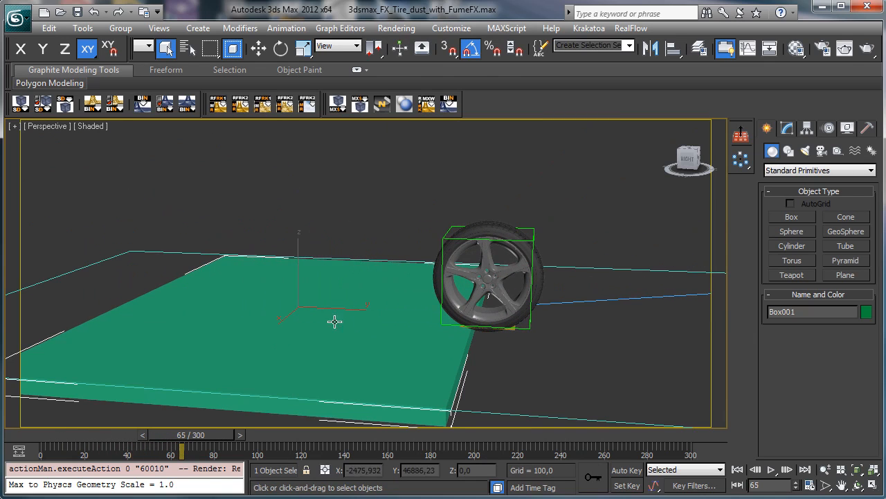
click(259, 48)
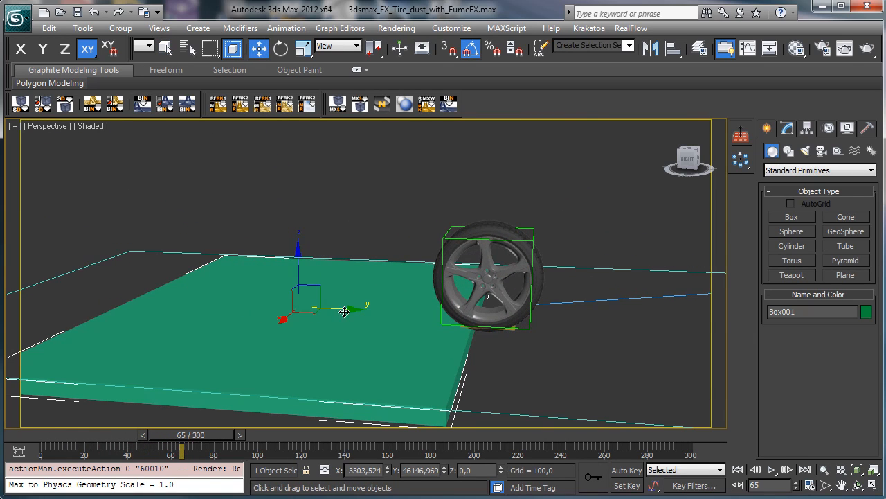
drag(347, 311, 534, 317)
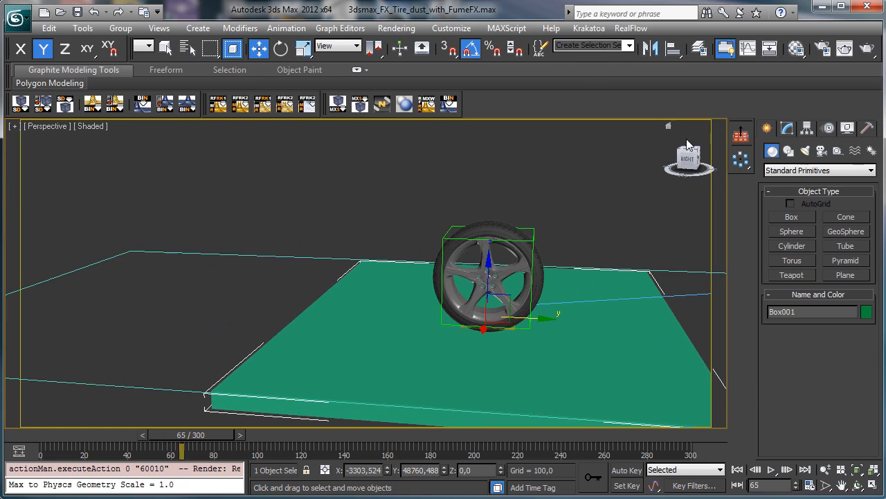
- Resize the green box to about 11146 long and 7048 wide
click(788, 131)
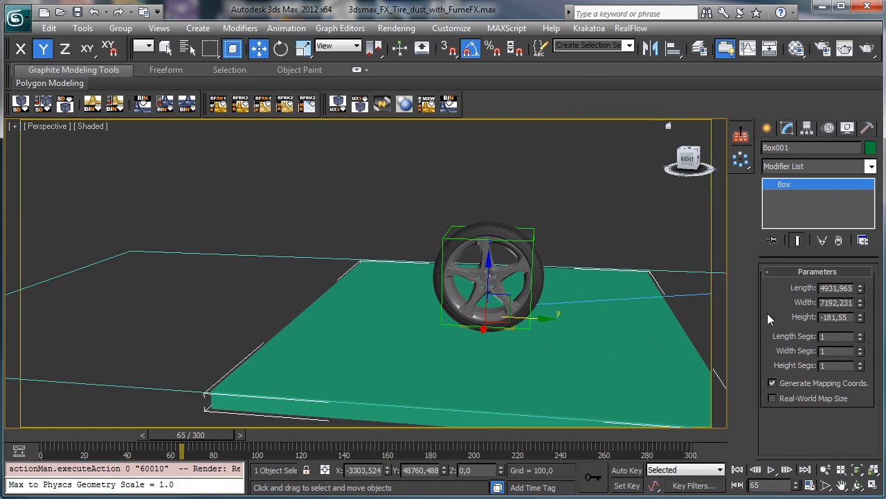
click(767, 129)
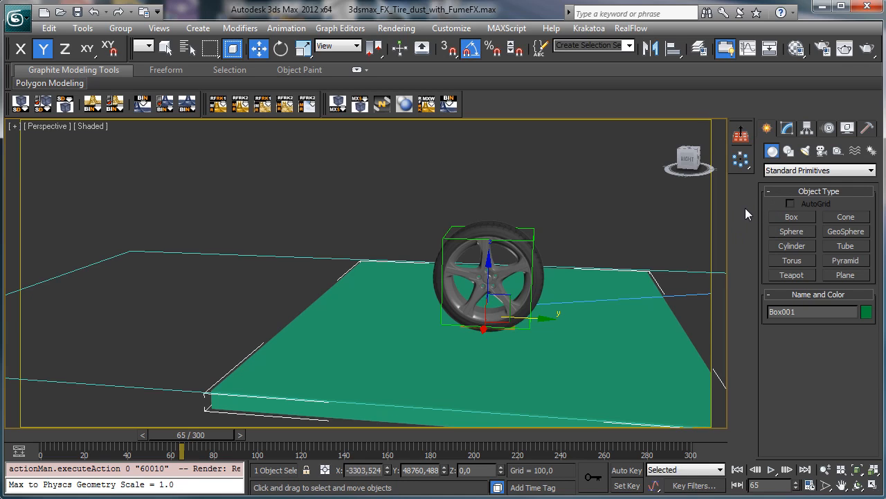
click(338, 260)
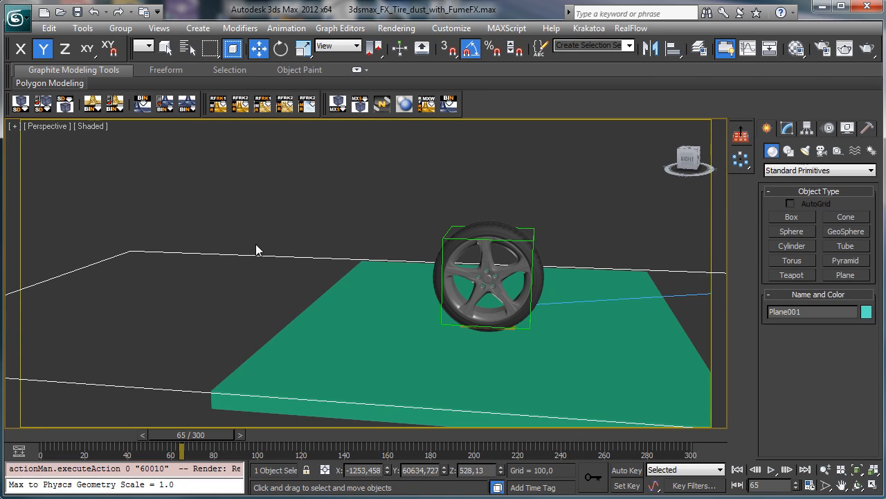
click(329, 371)
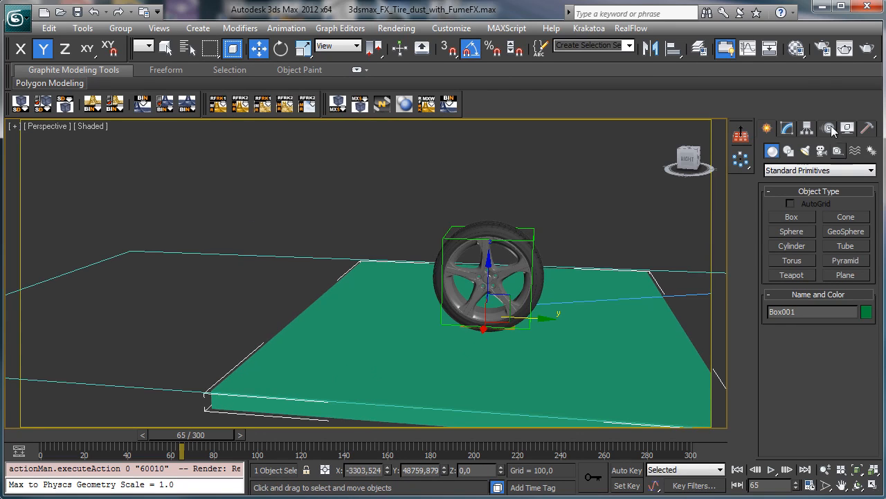
click(788, 129)
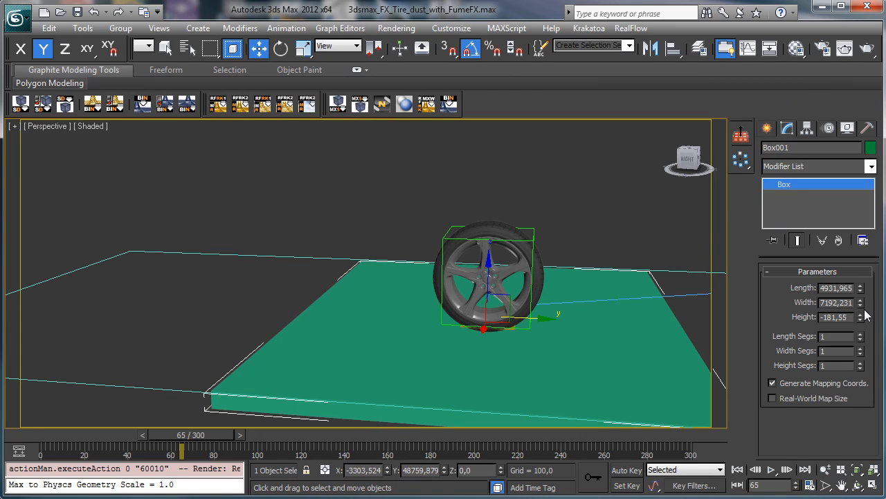
drag(862, 306, 806, 184)
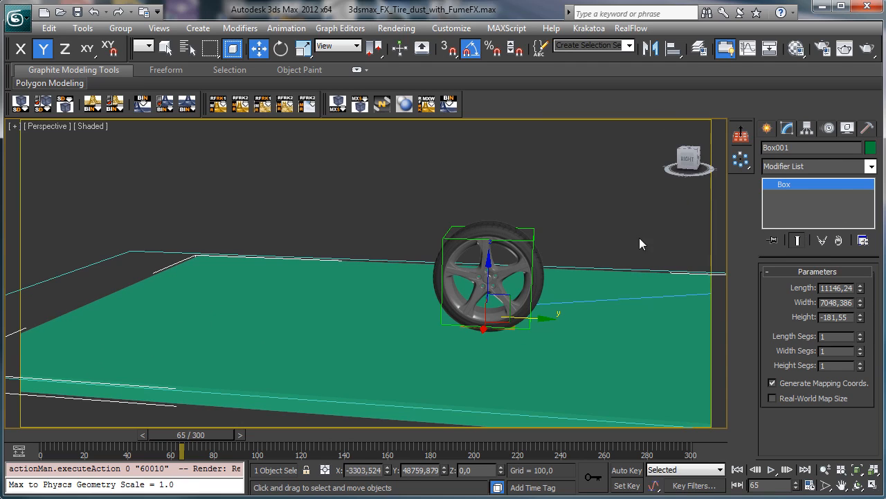
- Raise the green box to about Z 527 and shift it along X to about -2151
drag(491, 268, 500, 241)
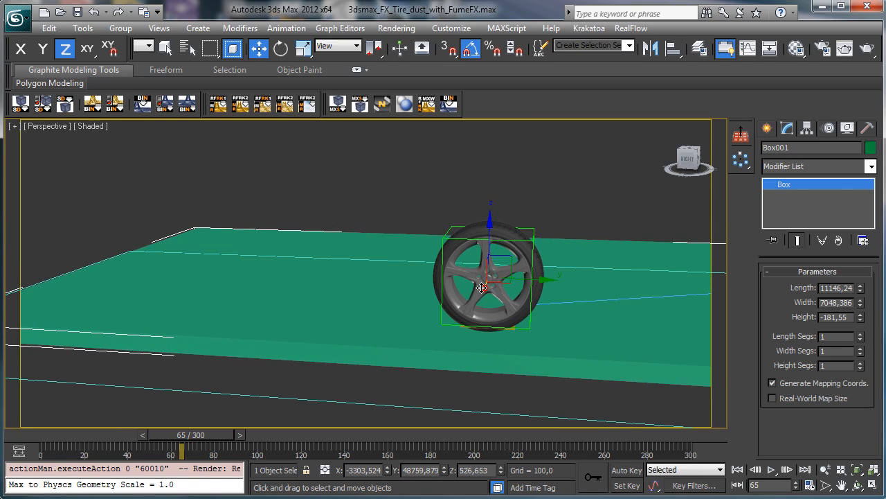
key(F5)
drag(477, 307, 470, 327)
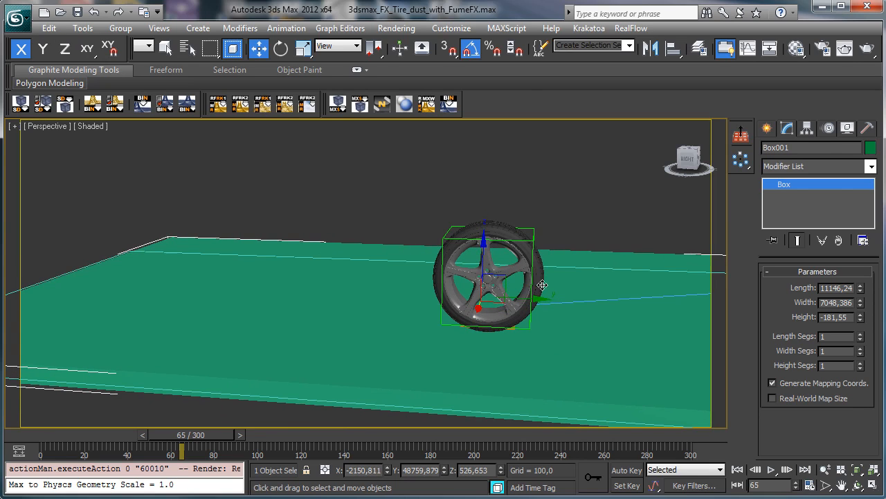
- In the Top view, move the green box along X to about -783, aligning its edge with the ground plane's
click(767, 128)
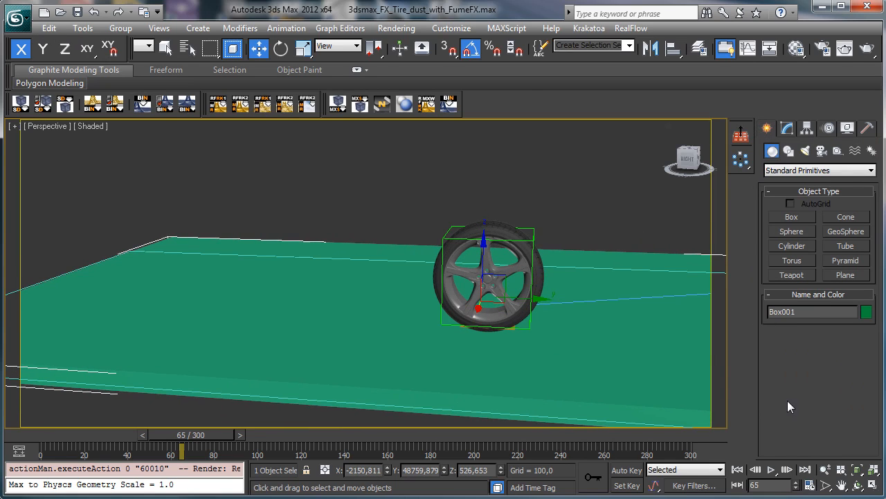
click(874, 470)
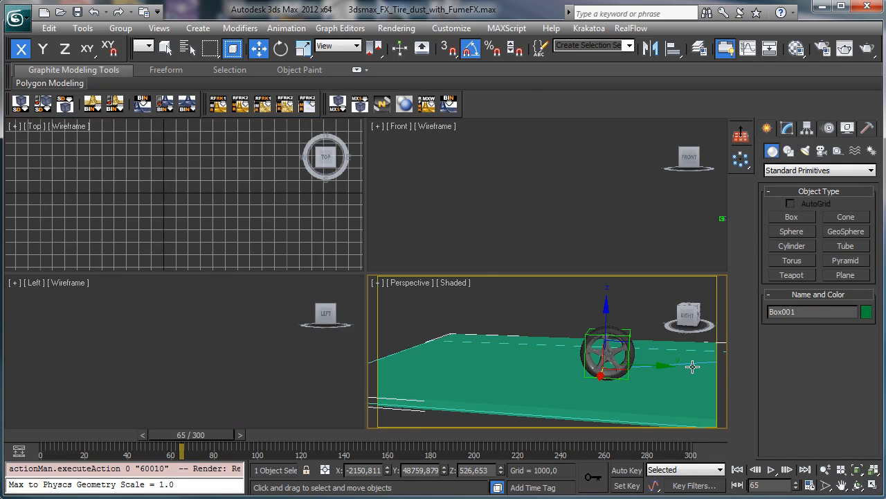
click(857, 472)
click(874, 487)
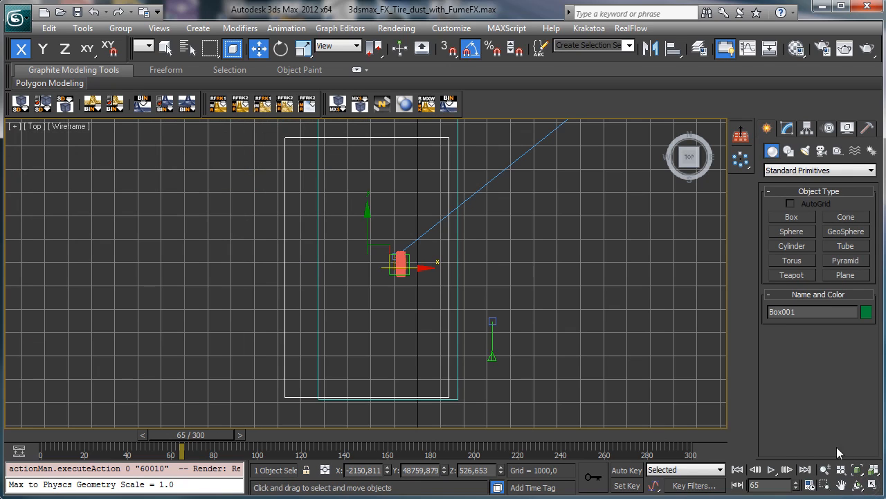
drag(413, 269, 446, 270)
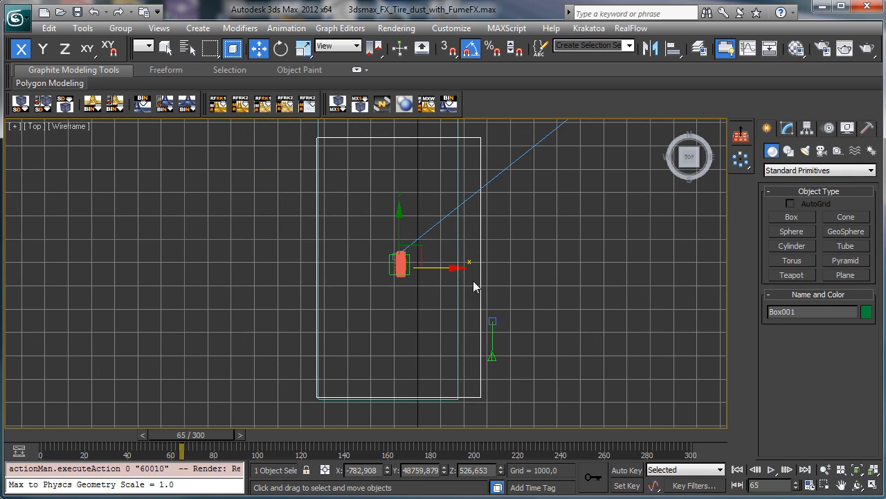
- Draw a closed, irregular curved line around the tire in the Top view
click(825, 471)
drag(394, 281, 603, 138)
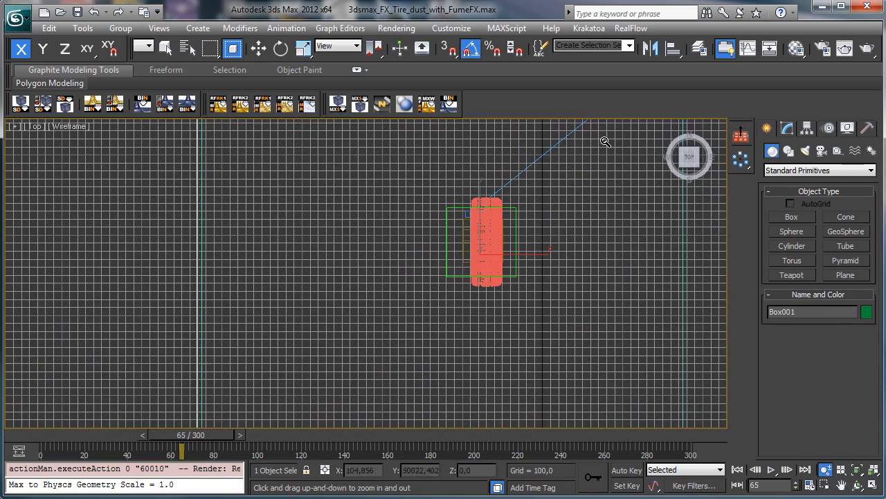
click(789, 151)
click(792, 228)
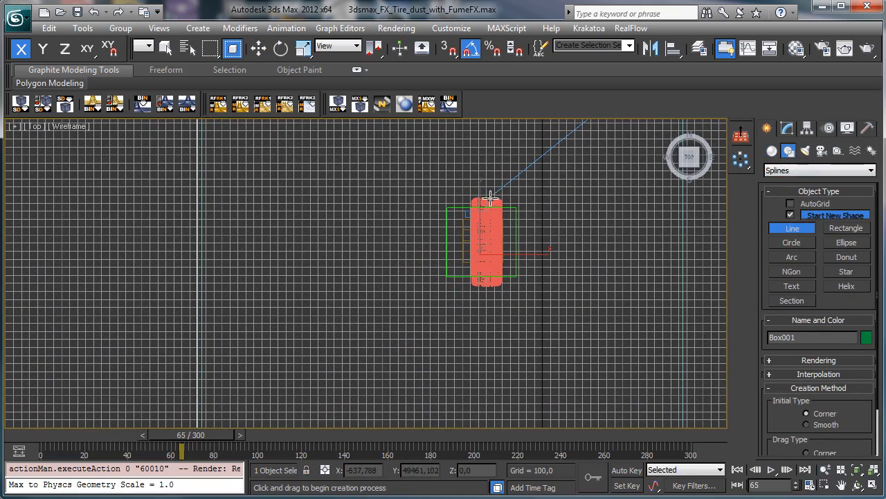
click(463, 179)
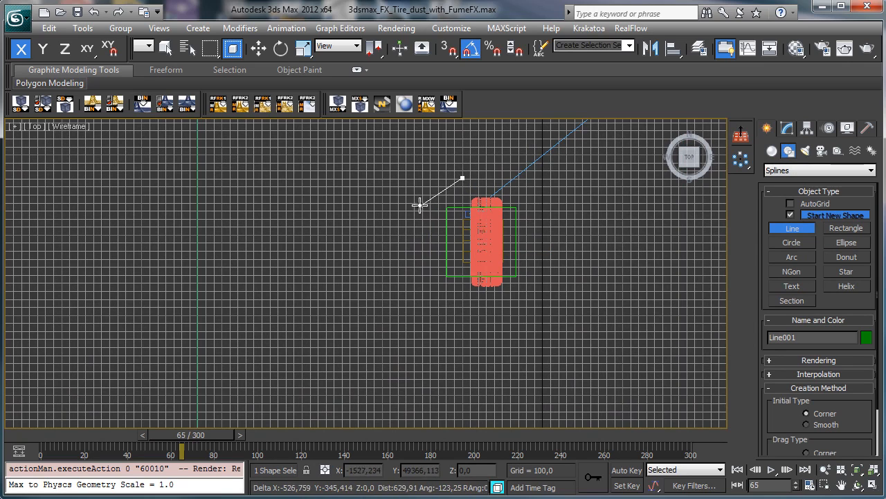
click(416, 209)
click(428, 232)
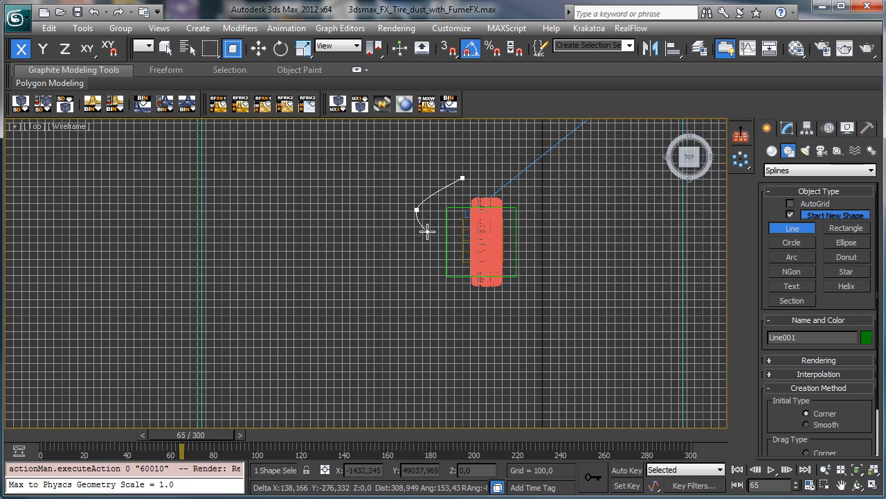
click(427, 272)
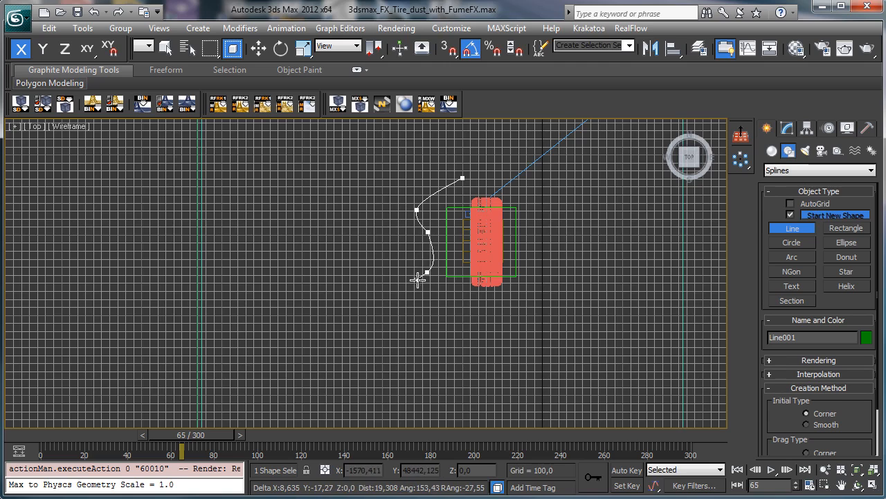
click(440, 304)
click(472, 318)
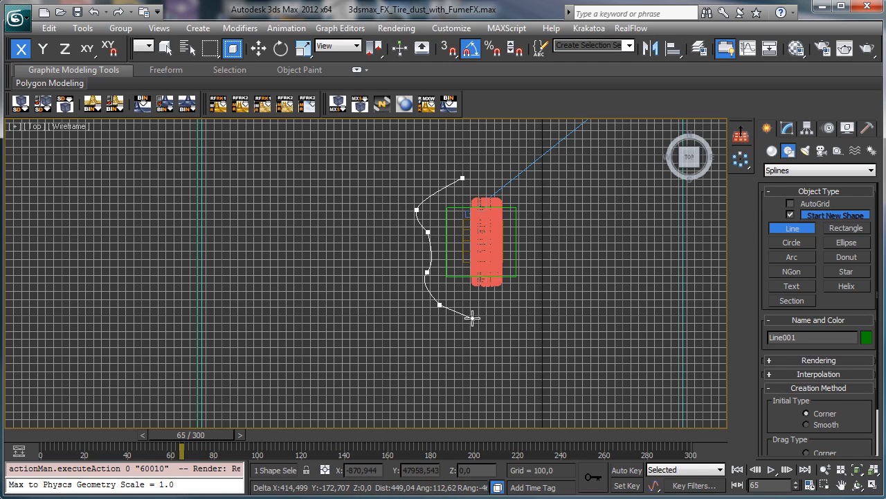
click(502, 285)
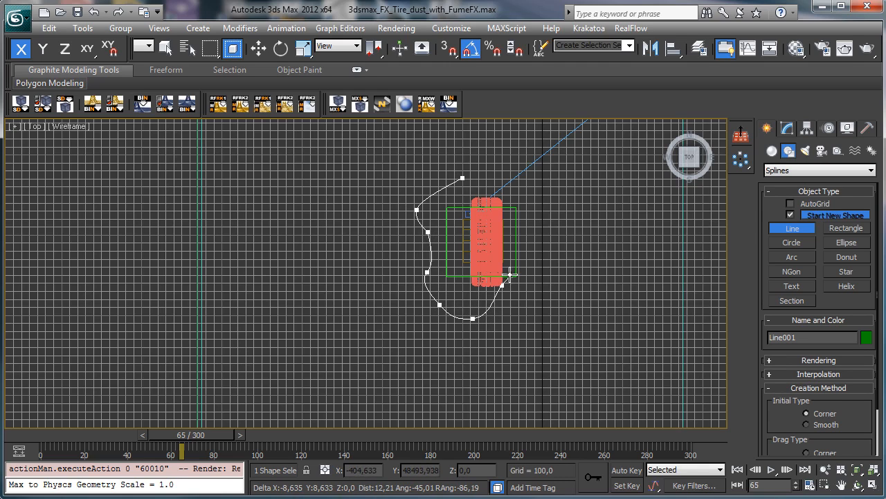
click(523, 247)
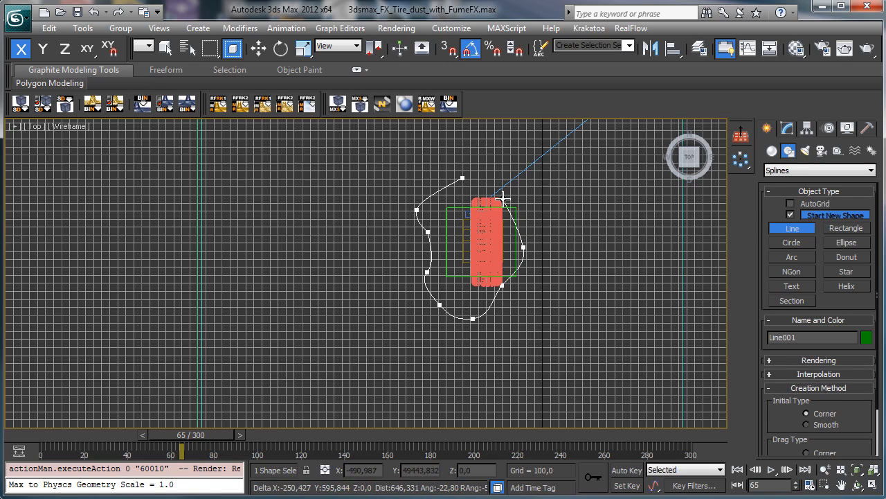
click(503, 199)
click(492, 176)
click(463, 179)
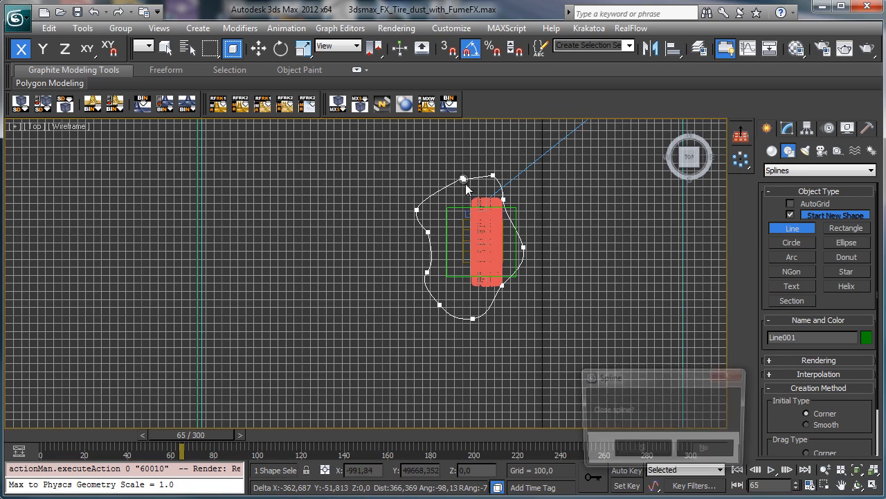
click(641, 450)
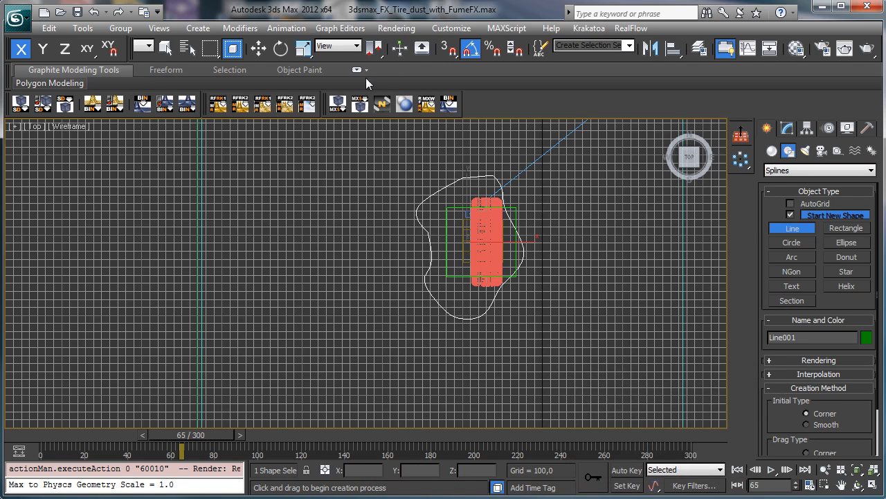
- Move the closed line over the tire to about X -731, Y 48910
click(258, 47)
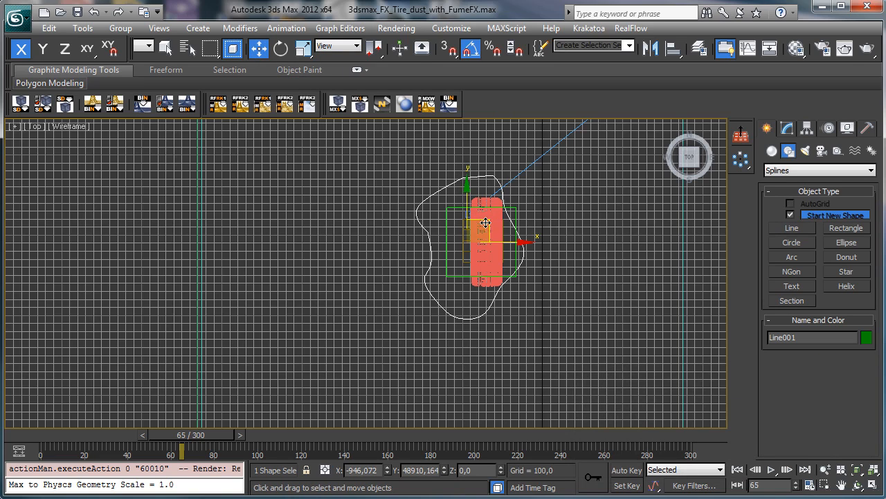
drag(484, 215, 502, 222)
click(873, 484)
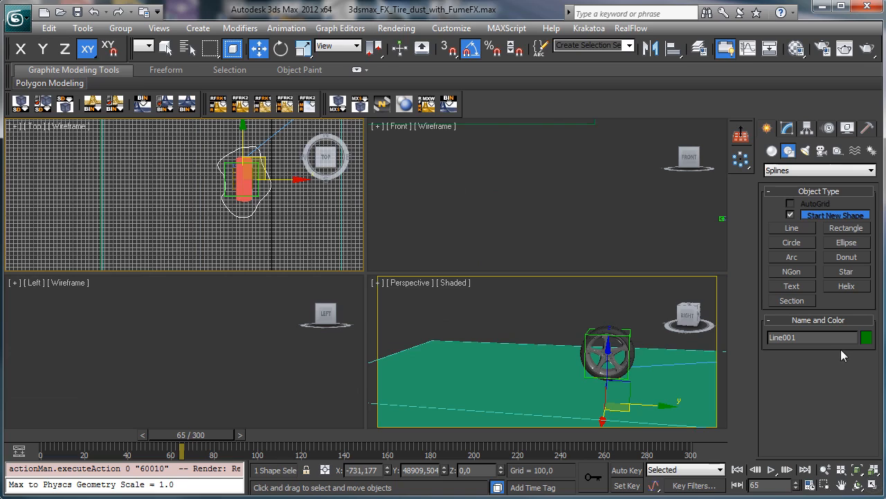
- Apply an Extrude modifier to the closed line with an amount of 25.5
right_click(554, 347)
click(787, 128)
click(871, 166)
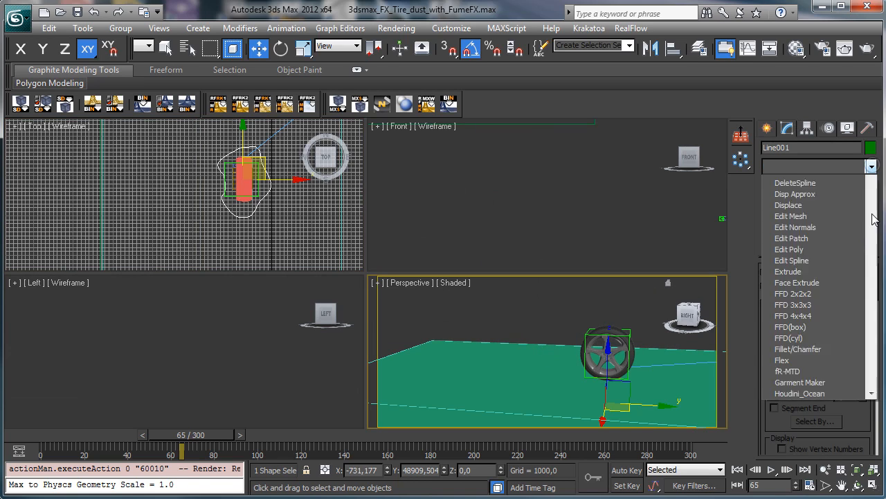
scroll(818, 312, down, 5)
click(803, 357)
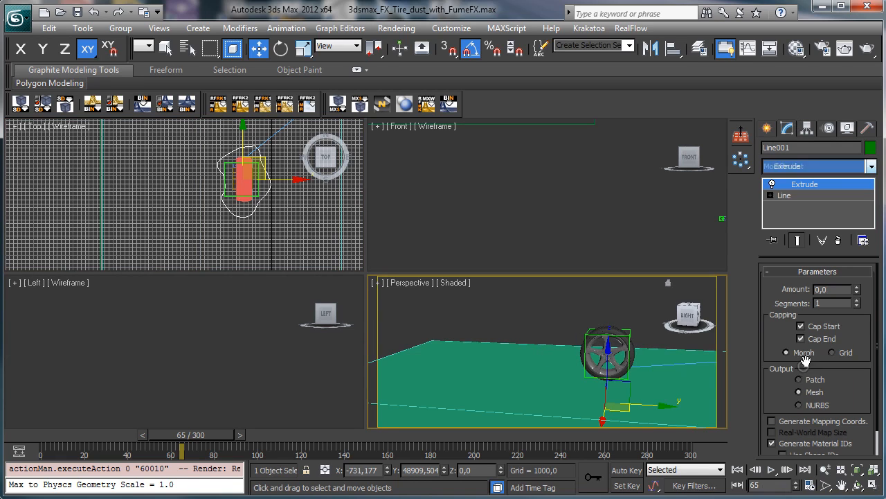
drag(857, 293, 837, 255)
right_click(523, 209)
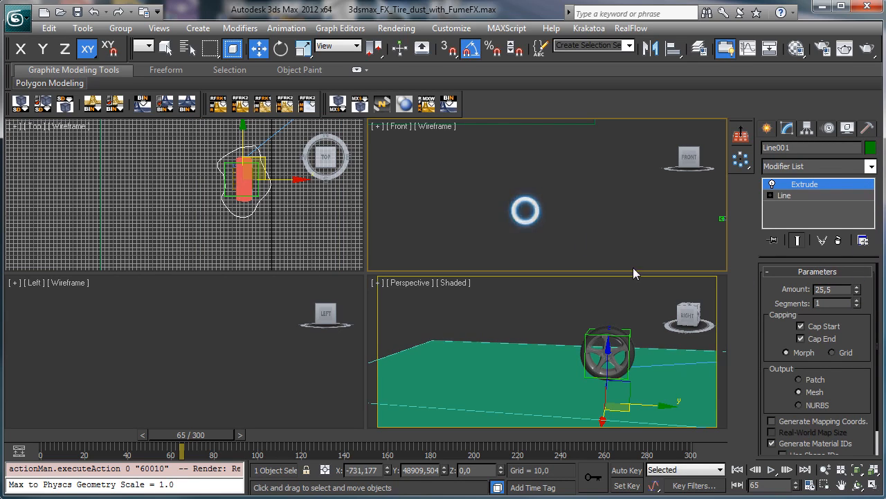
click(856, 468)
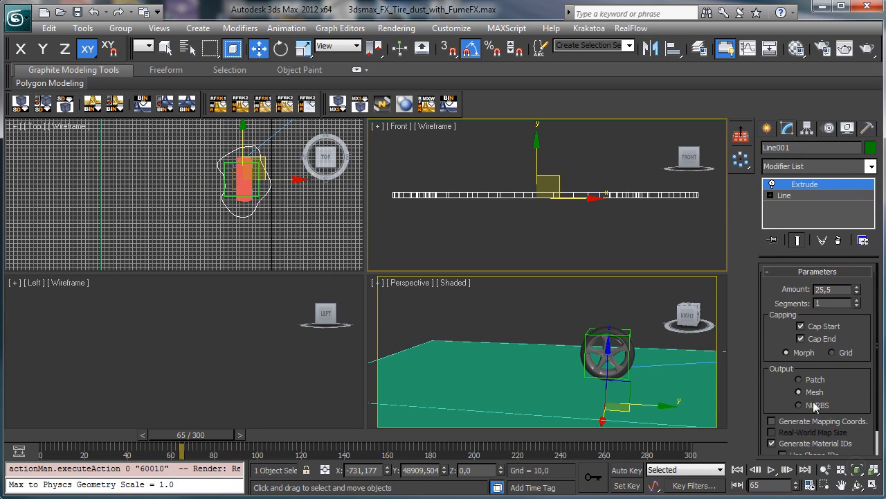
- In the Front view, raise the extruded shape vertically to about Z 599.6, level with the ground beneath the tire
click(829, 466)
drag(551, 165, 574, 431)
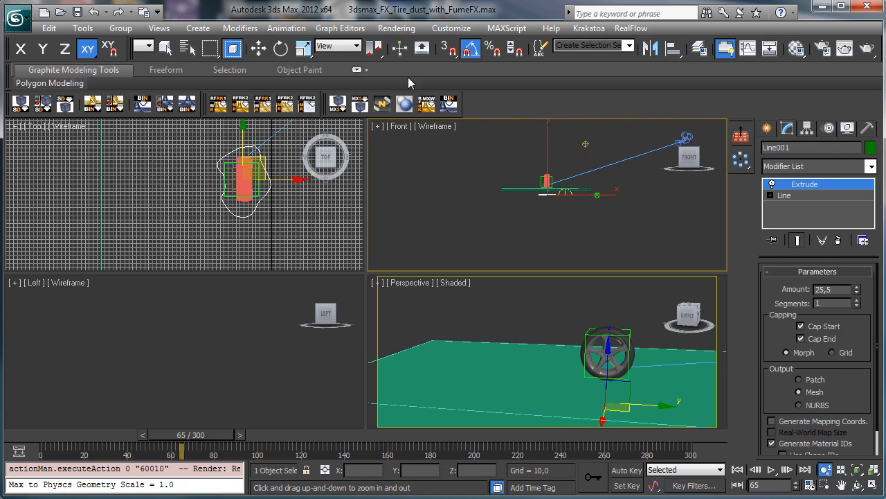
click(258, 48)
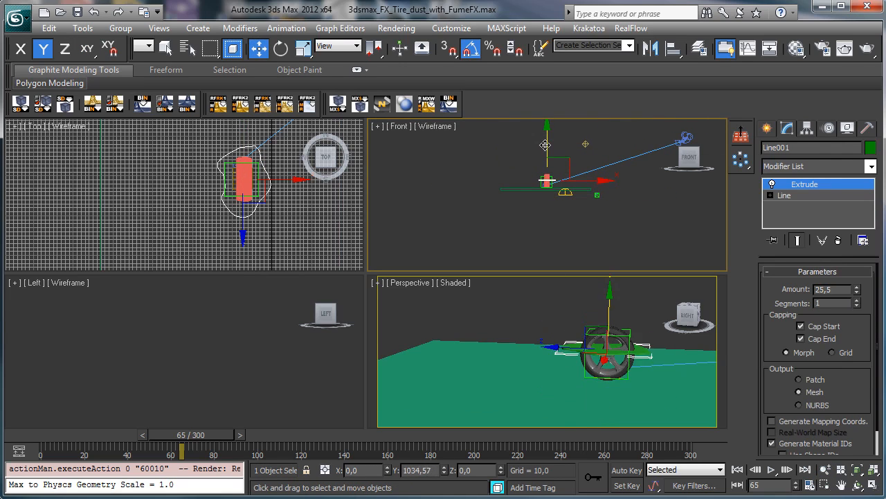
drag(544, 148, 603, 147)
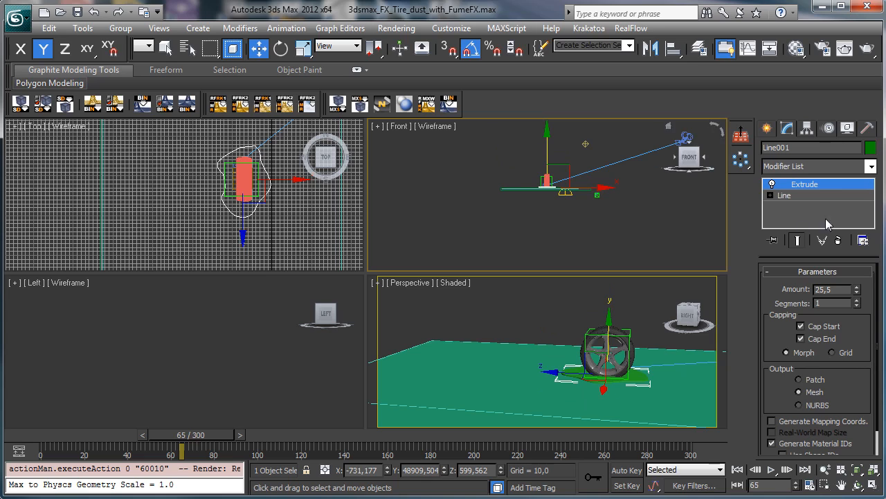
- Set the scene's display units to metric centimeters
click(397, 28)
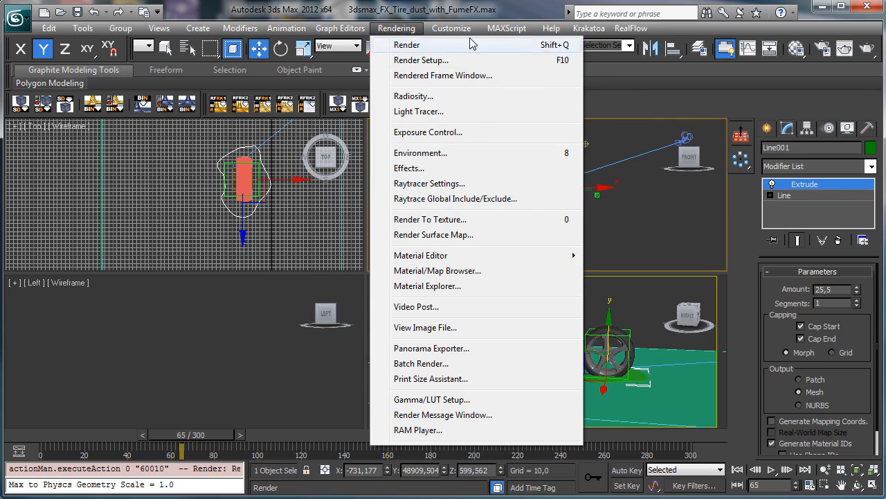
mouse_move(451, 28)
click(493, 210)
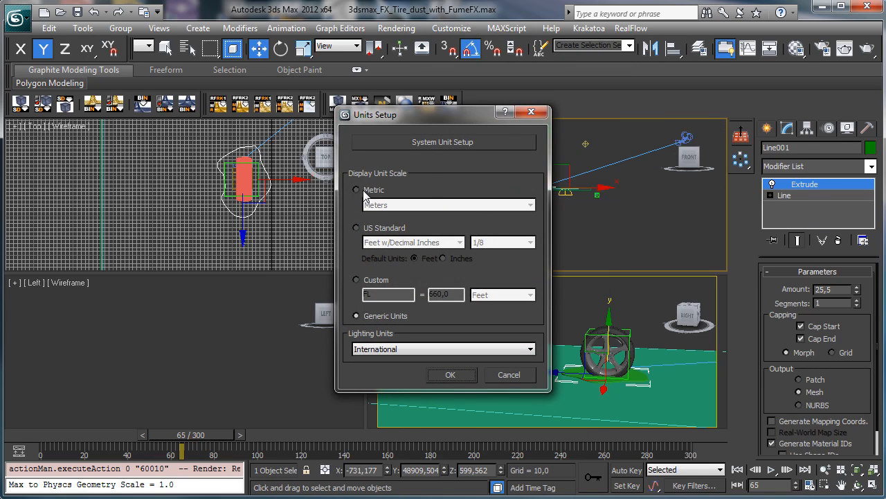
click(365, 192)
click(449, 205)
click(402, 221)
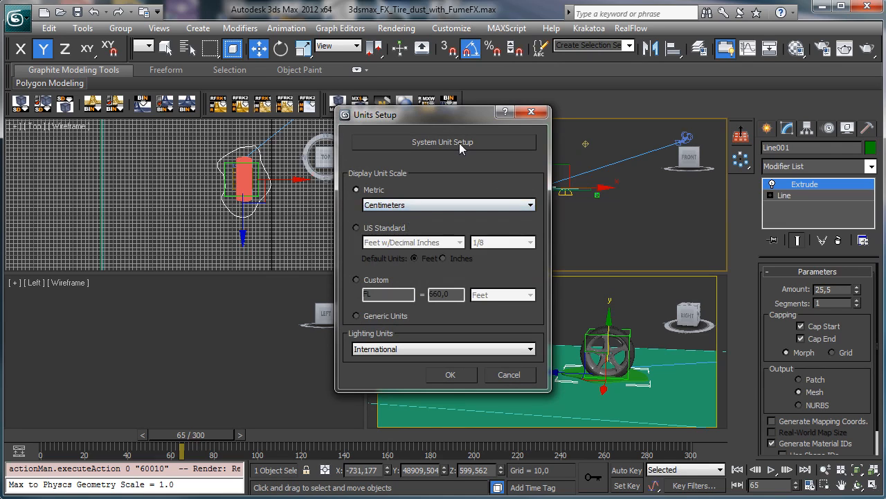
- Set the system unit scale to 1 unit = 1.0 centimeters and apply the unit settings
click(459, 142)
click(480, 209)
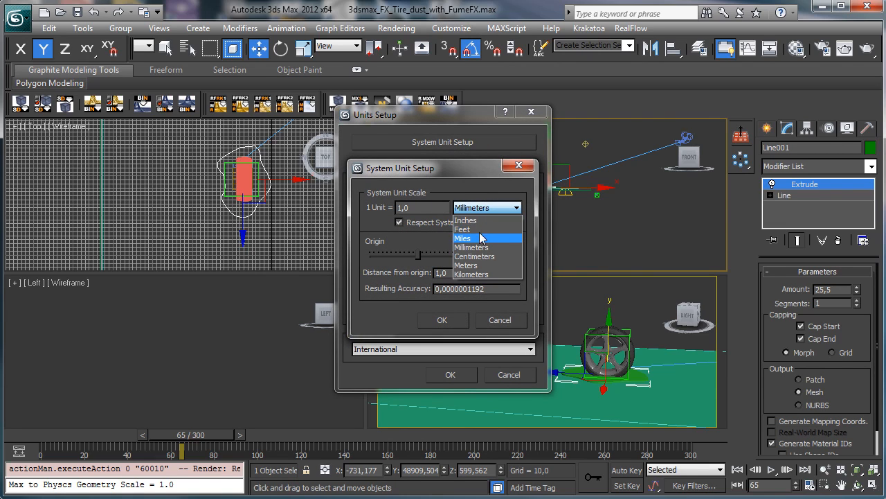
click(483, 258)
click(442, 320)
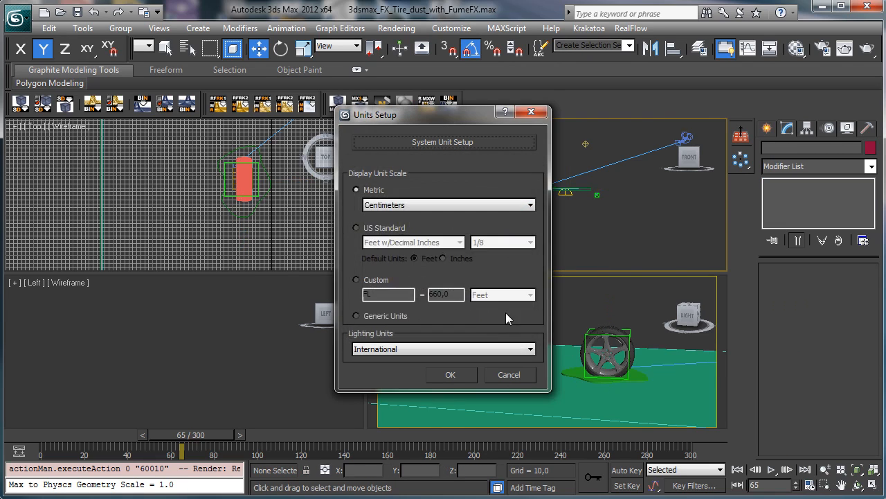
click(450, 373)
- Set the Extrude amount of the green shape under the tire to 15 cm
click(580, 367)
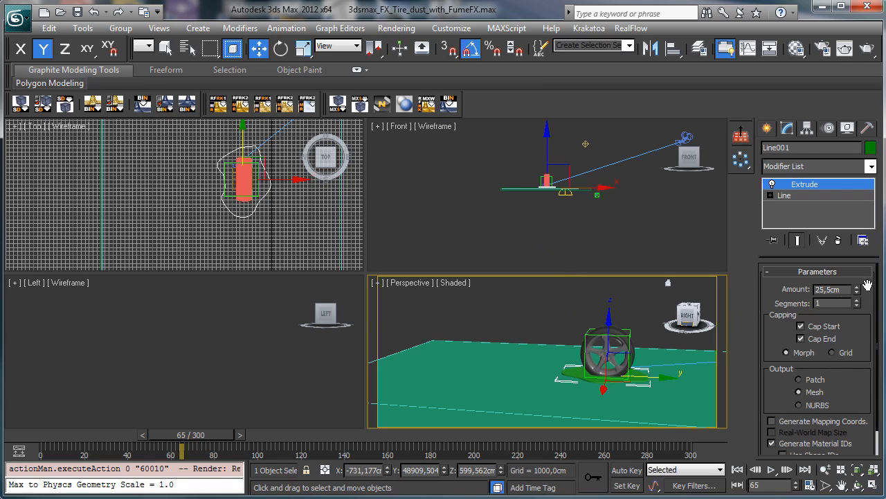
drag(859, 293, 834, 174)
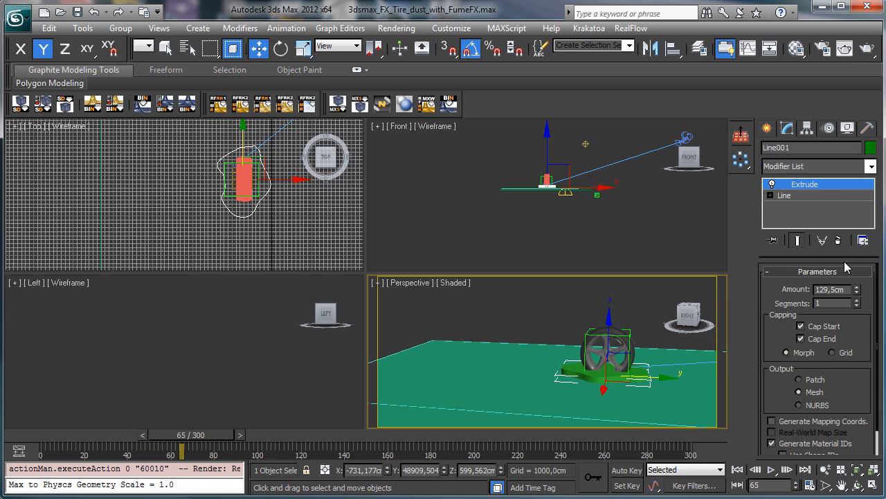
double_click(842, 289)
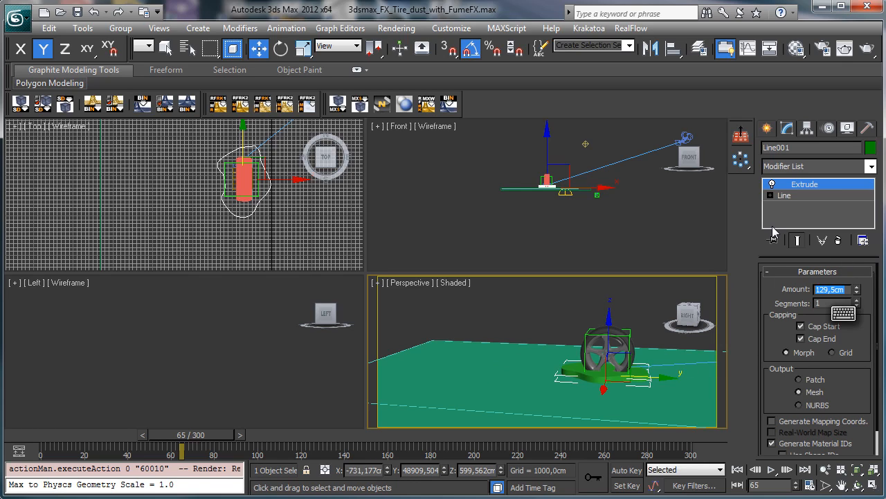
text(1)
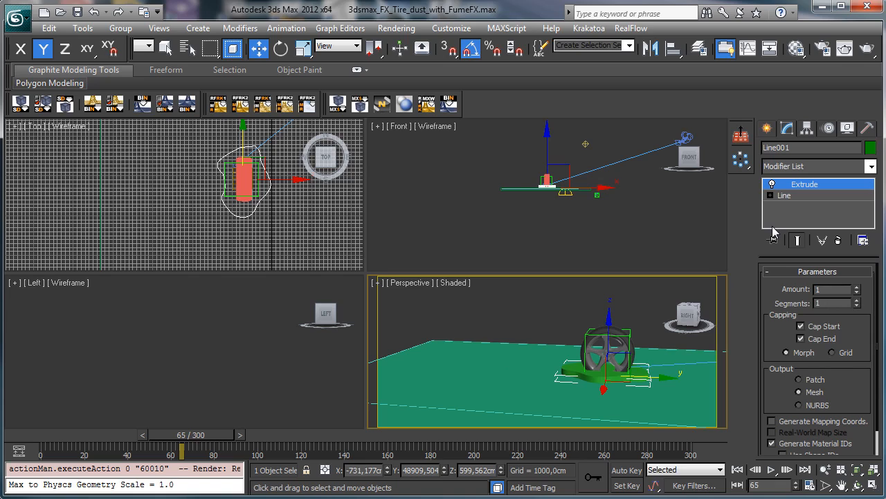
text(5)
key(Return)
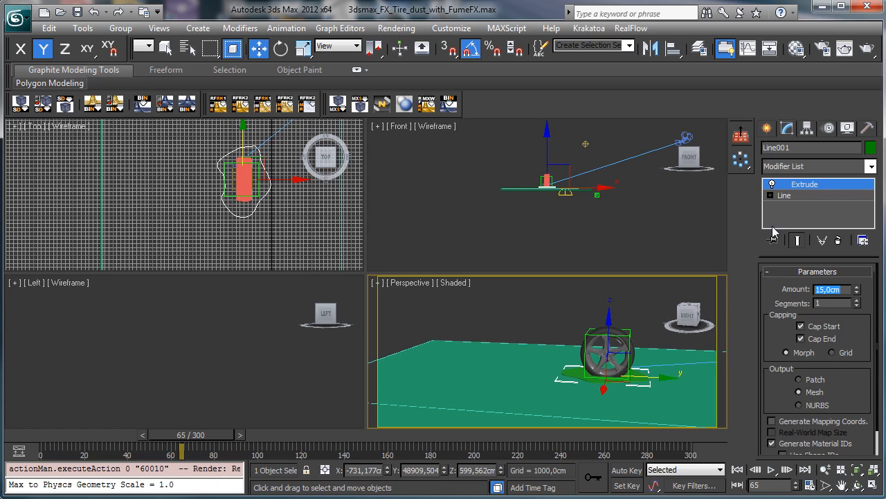
- Measure across the front of the extruded shape with a Tape helper in the Perspective view
click(633, 334)
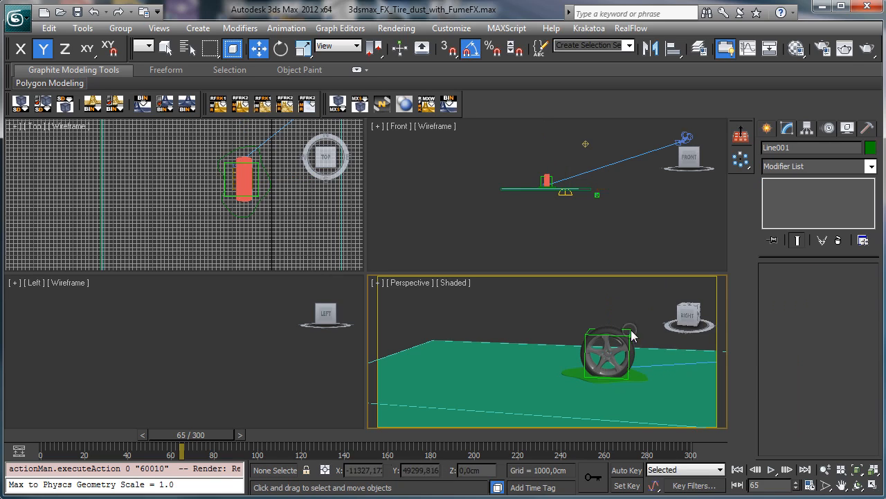
click(768, 128)
click(838, 151)
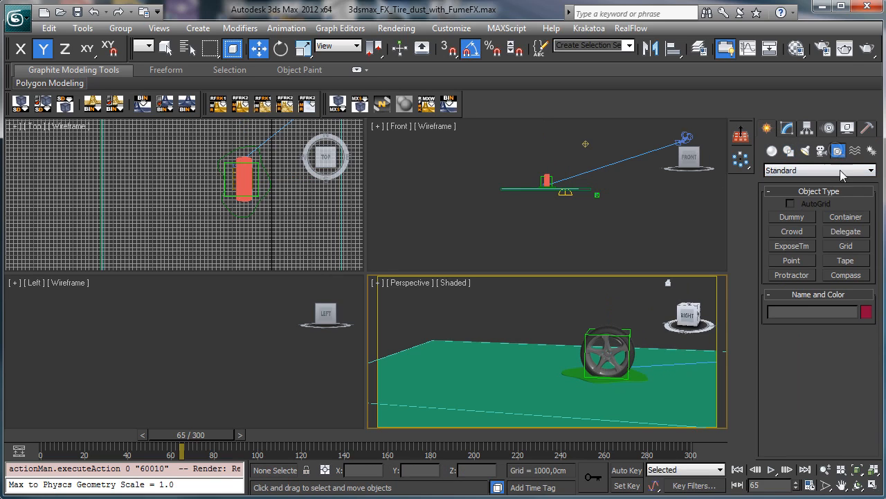
click(844, 262)
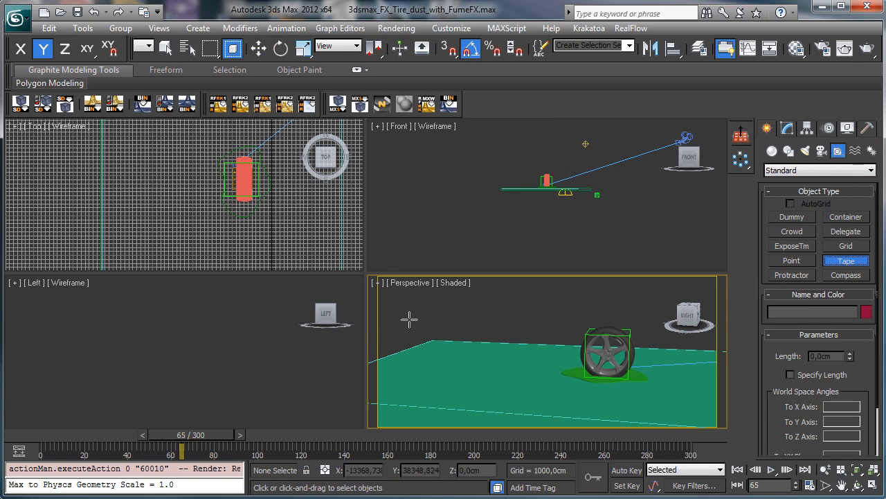
drag(564, 387, 638, 393)
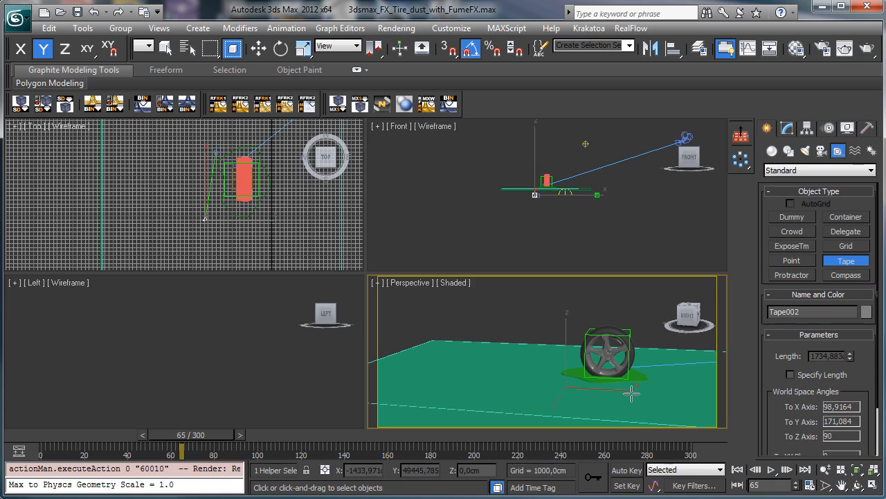
- Delete the green wireframe box surrounding the tire
click(166, 47)
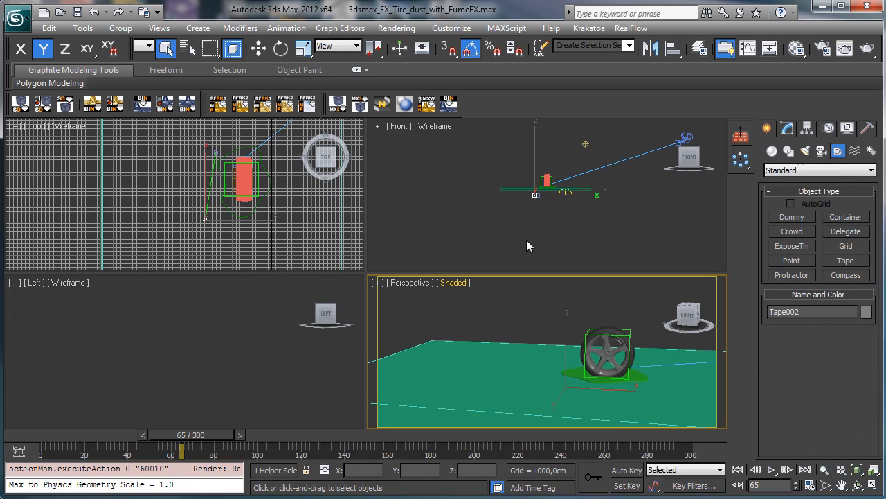
click(611, 354)
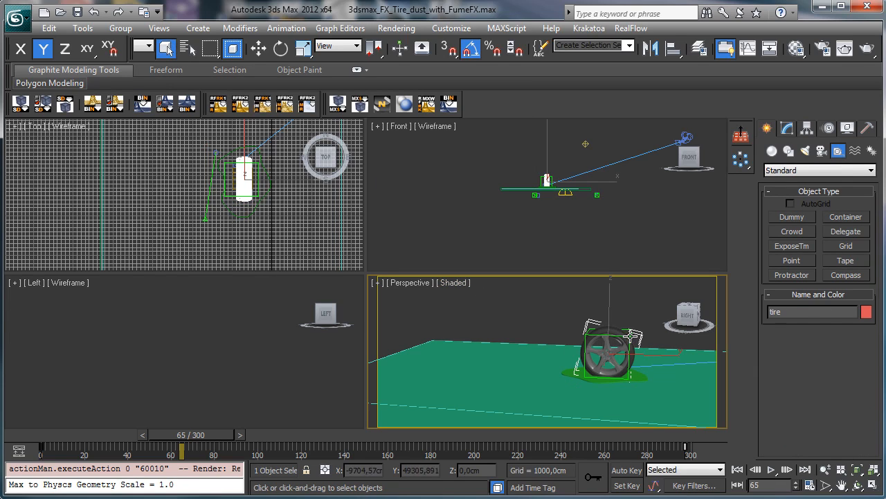
click(629, 338)
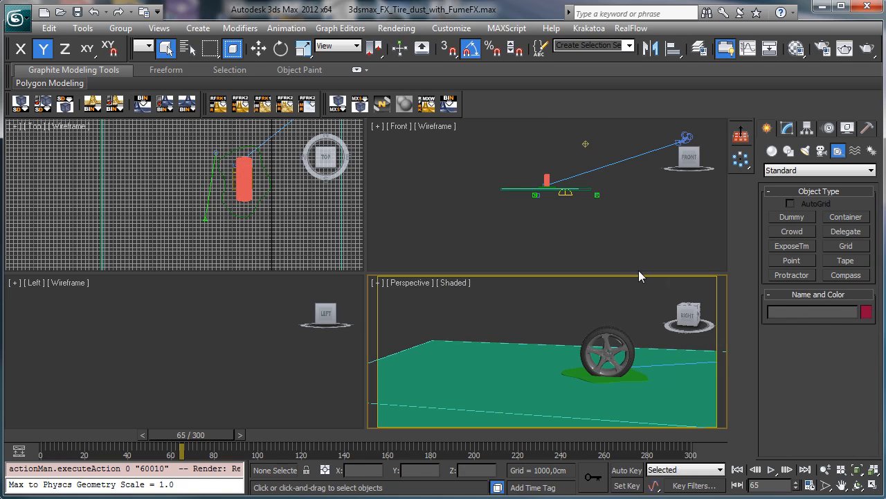
- Try to move the tire upward along Z, and undo the move
click(615, 354)
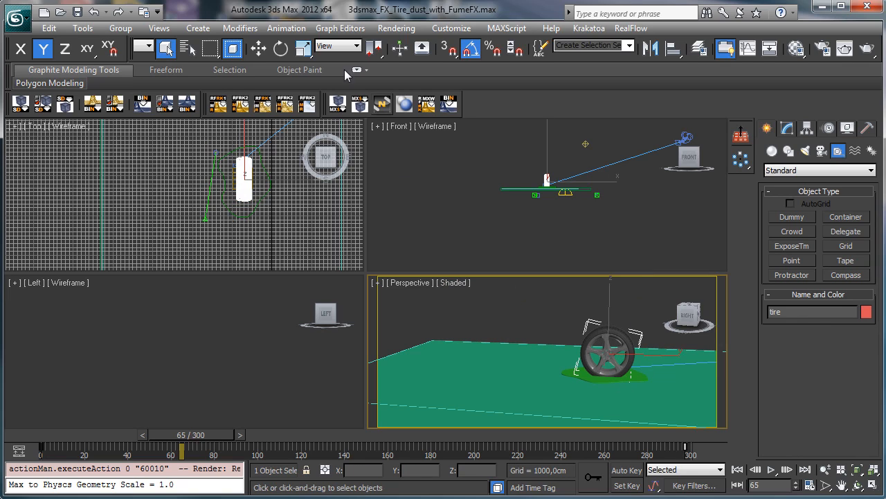
click(258, 47)
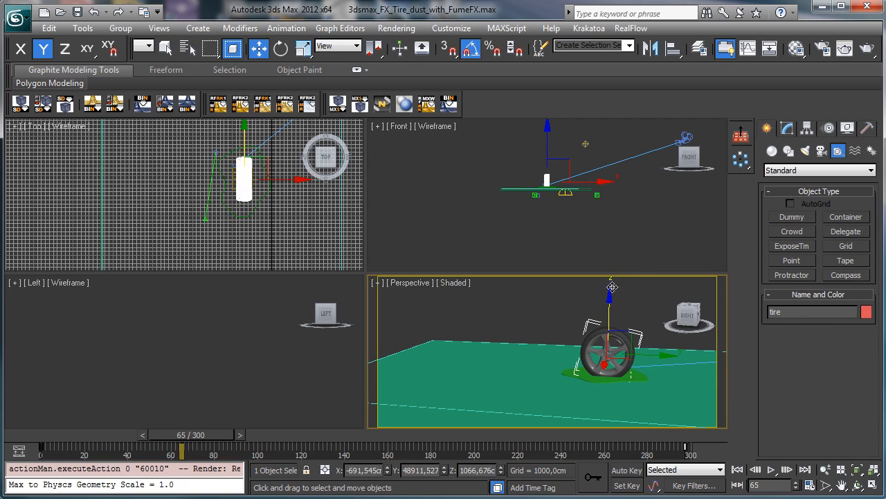
mouse_move(613, 286)
mouse_down()
mouse_move(613, 260)
mouse_move(612, 277)
mouse_up()
click(94, 13)
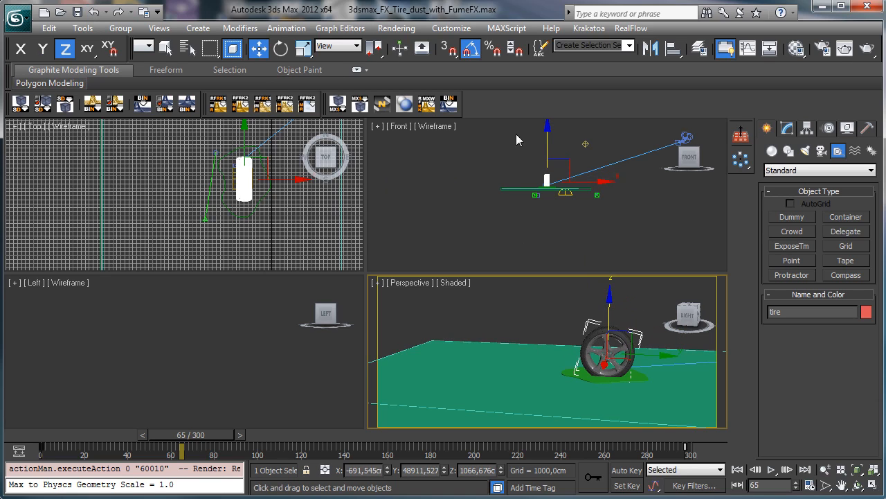
click(303, 48)
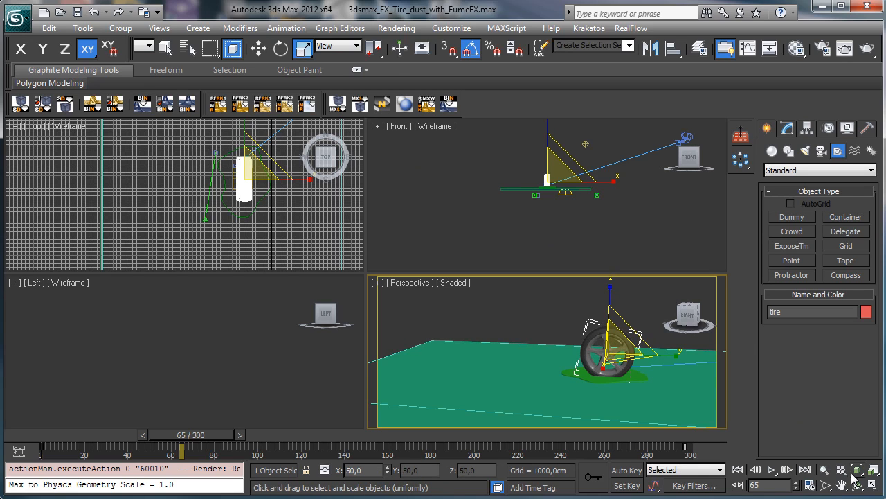
- Measure the length of the green shape below the tire with another Tape helper in the enlarged Perspective view
click(873, 485)
click(828, 471)
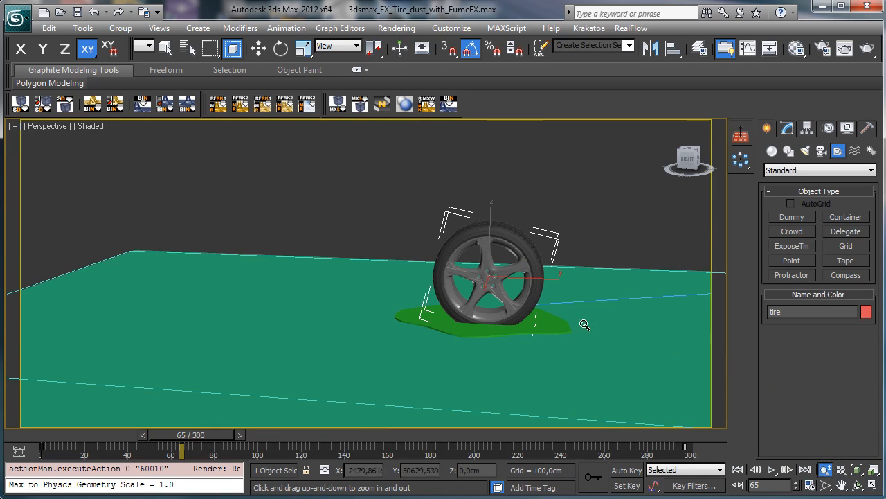
drag(563, 319, 557, 275)
click(842, 485)
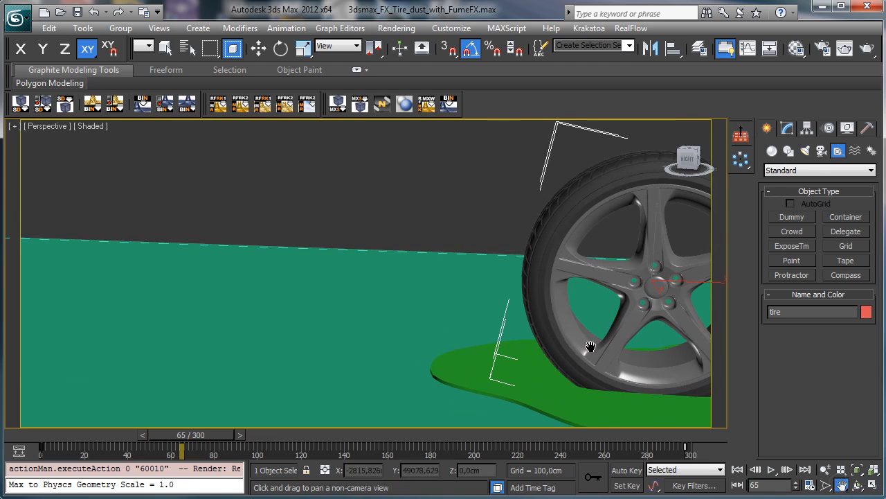
drag(589, 353, 297, 279)
click(789, 152)
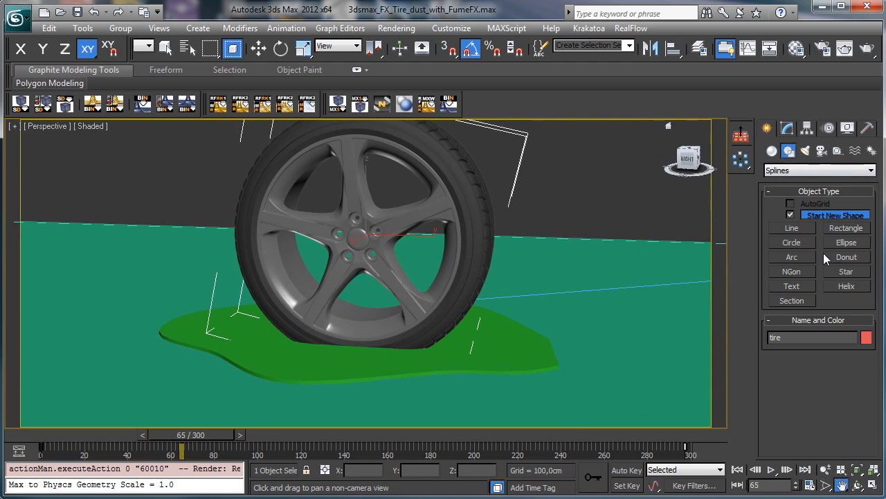
click(838, 151)
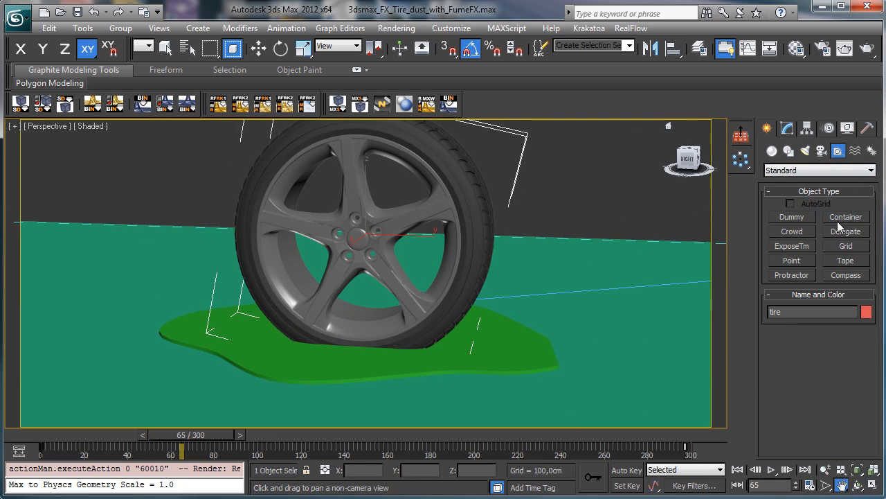
click(845, 260)
drag(156, 356, 519, 373)
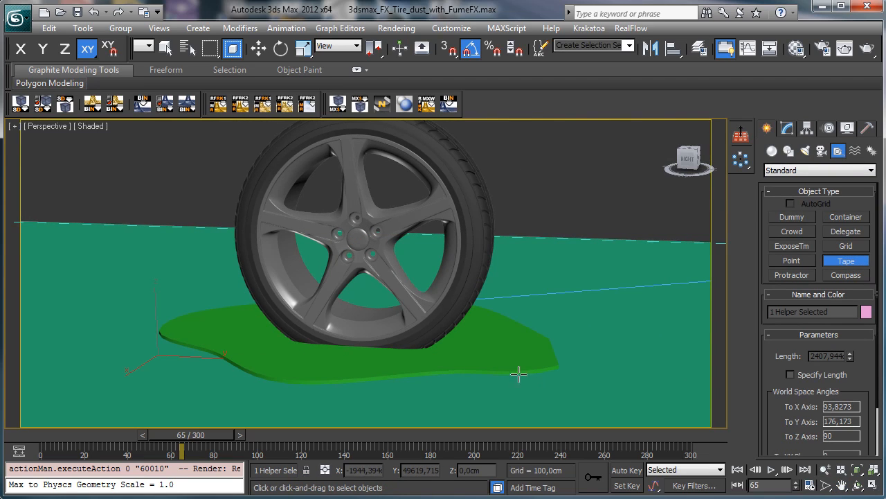
click(165, 48)
- Scale the tire uniformly to 10% of its current size using an exact offset value
click(319, 149)
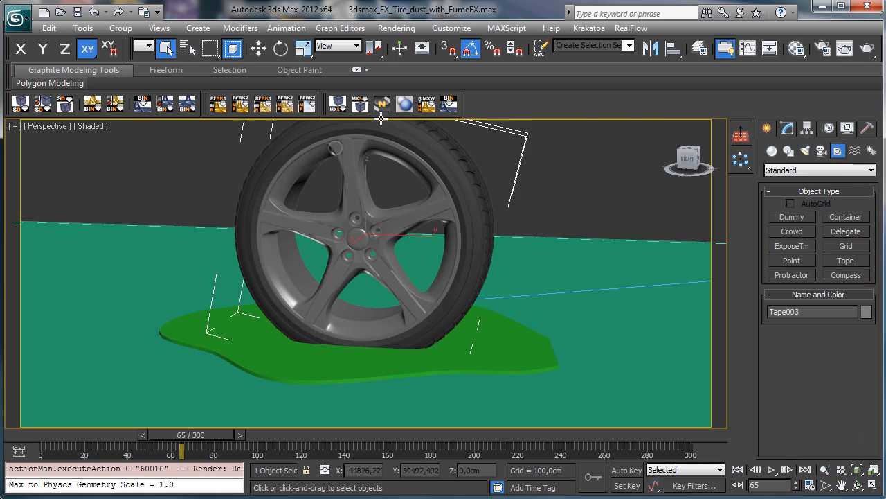
click(303, 48)
right_click(369, 215)
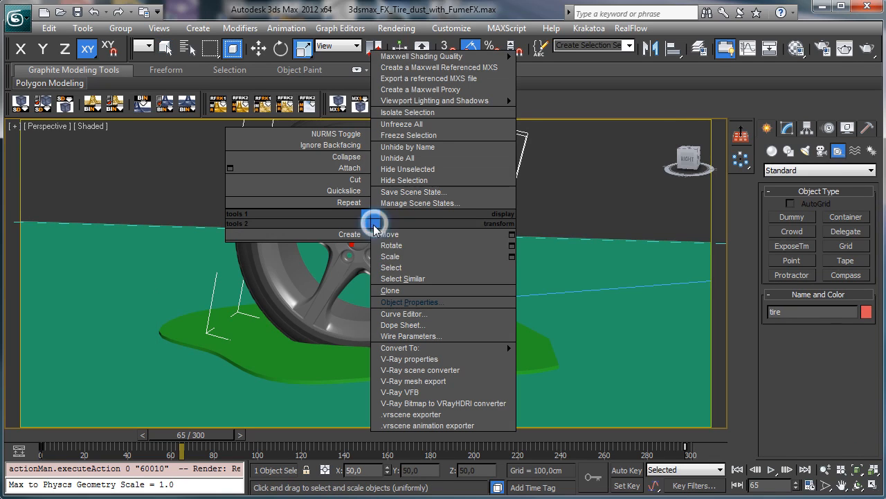
drag(303, 49, 301, 54)
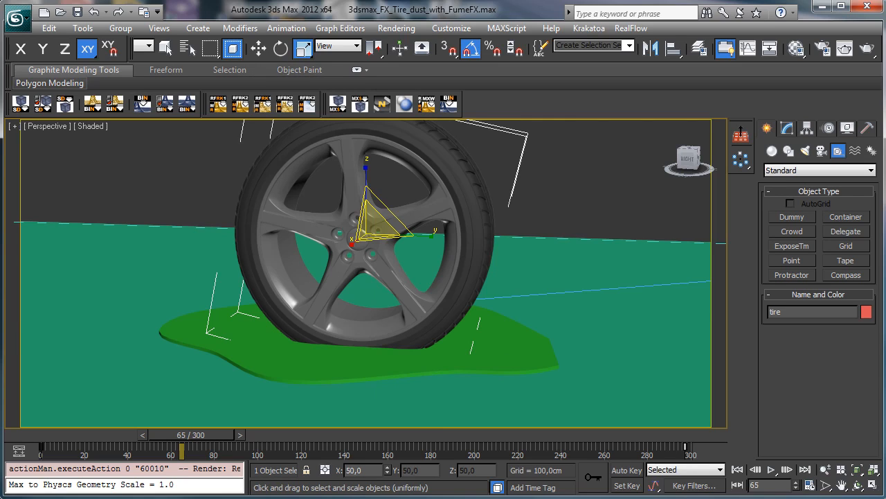
key(F12)
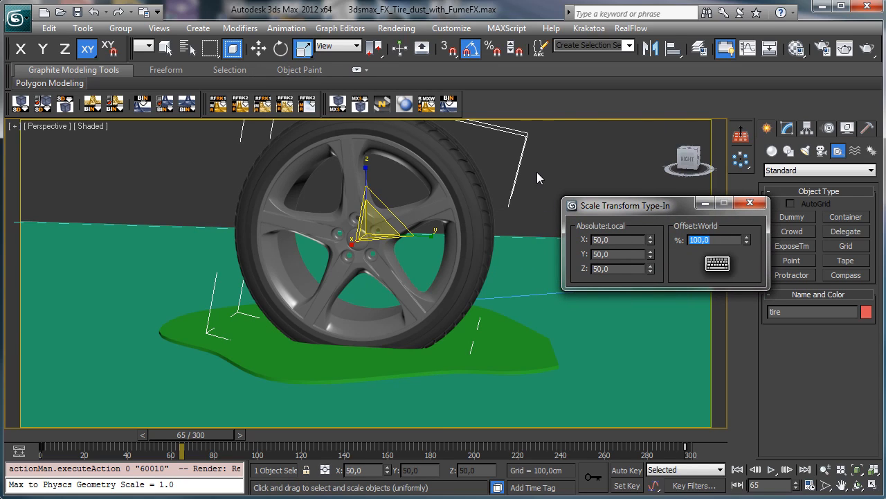
text(10)
key(Return)
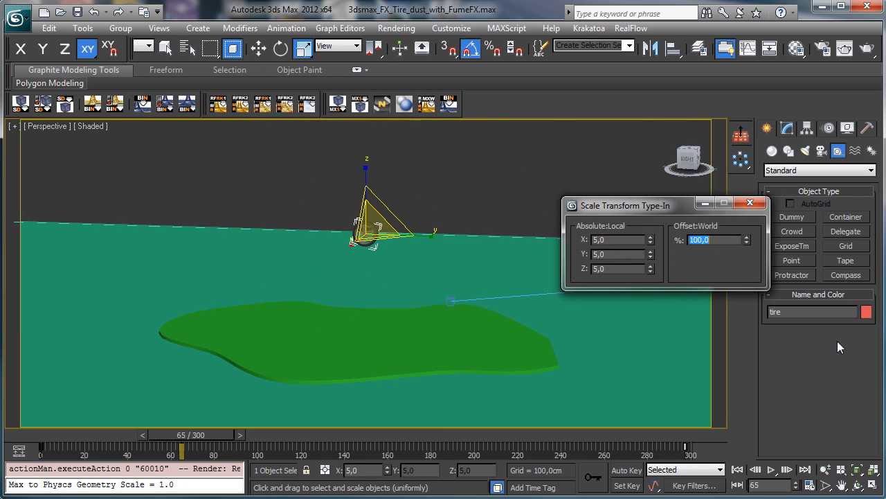
- Lower the tire along Z to a height of about 668 cm, over the green shape
click(259, 49)
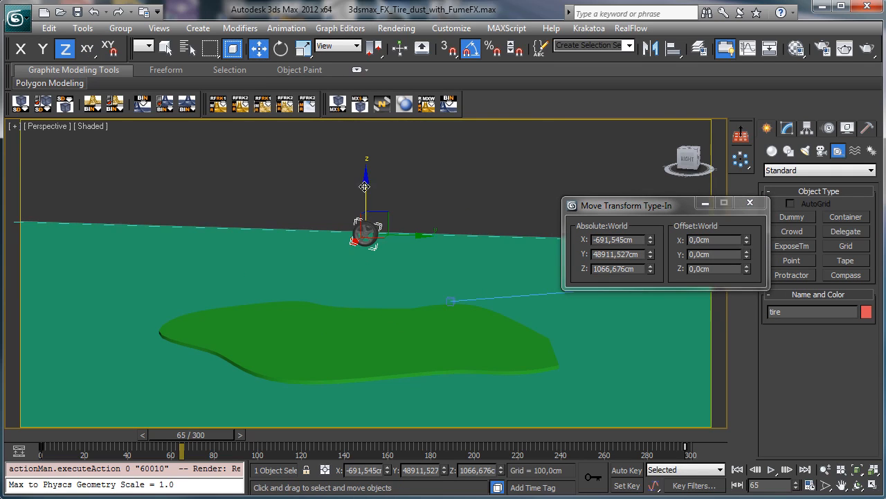
drag(364, 186, 363, 278)
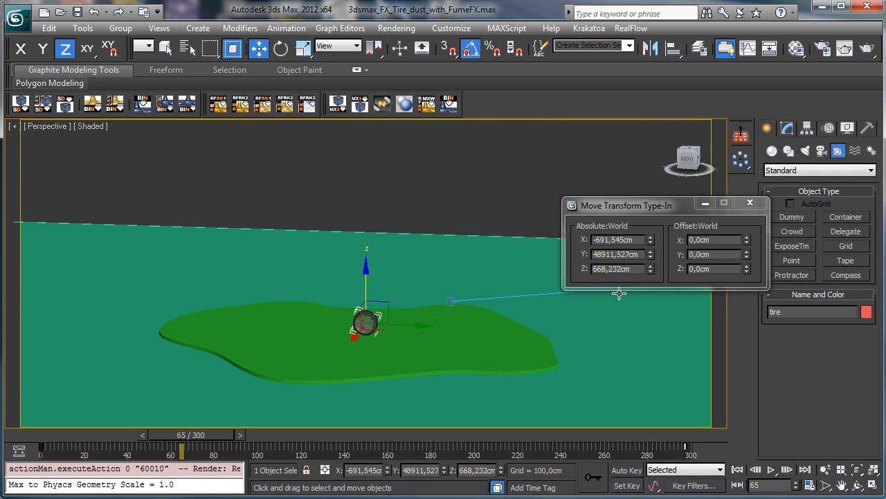
click(858, 471)
- Set the Perspective view to Wireframe shading and measure the tire's width with a new Tape helper
click(846, 261)
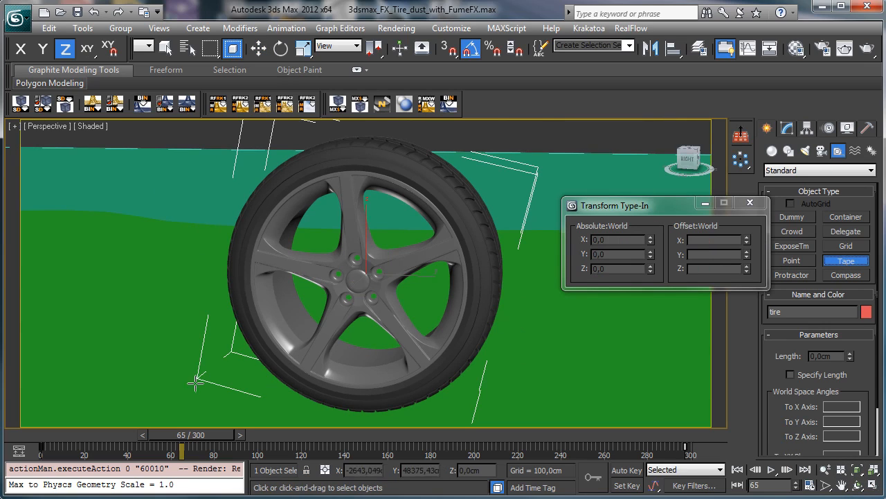
click(85, 127)
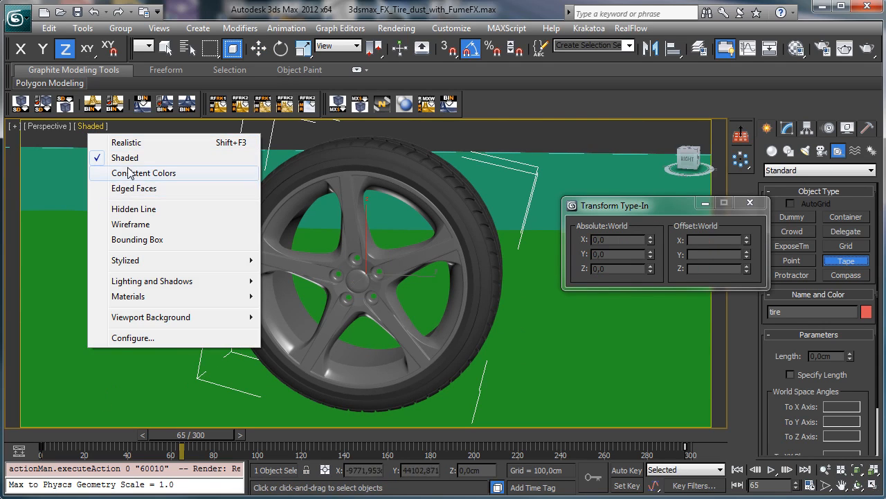
click(130, 223)
drag(220, 401, 453, 414)
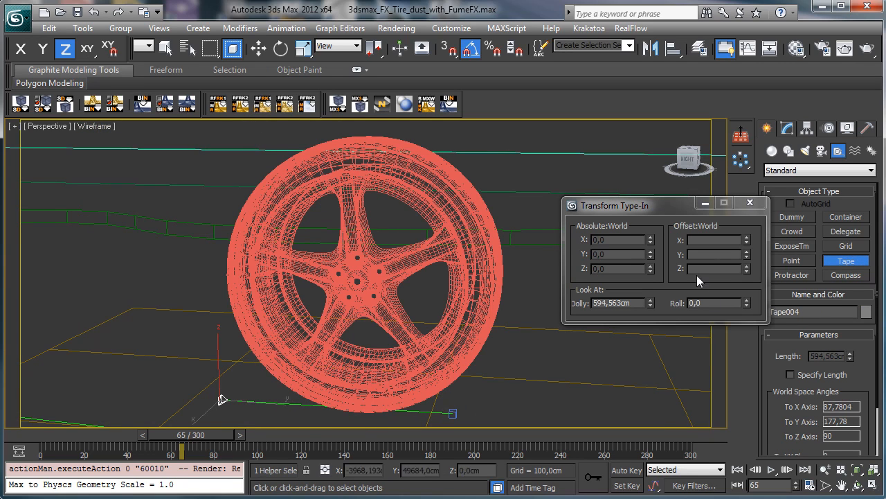
- Scale the tire uniformly with an exact offset of 10%
click(302, 47)
click(732, 239)
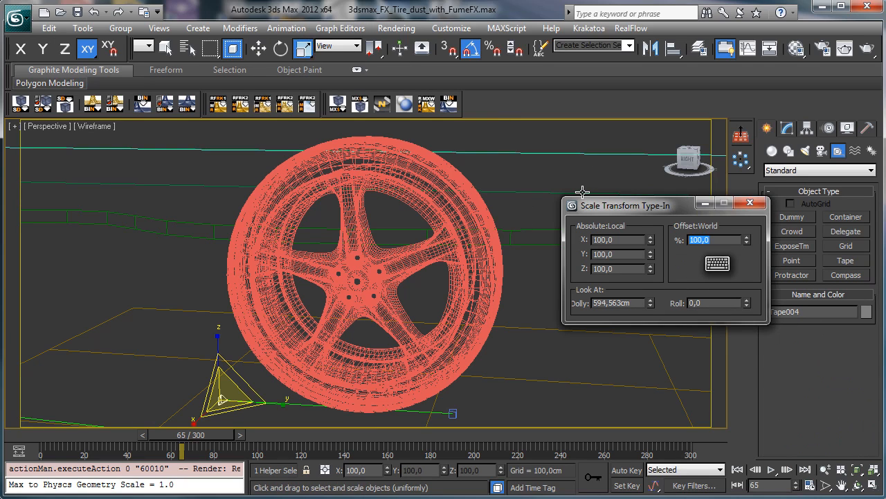
click(343, 253)
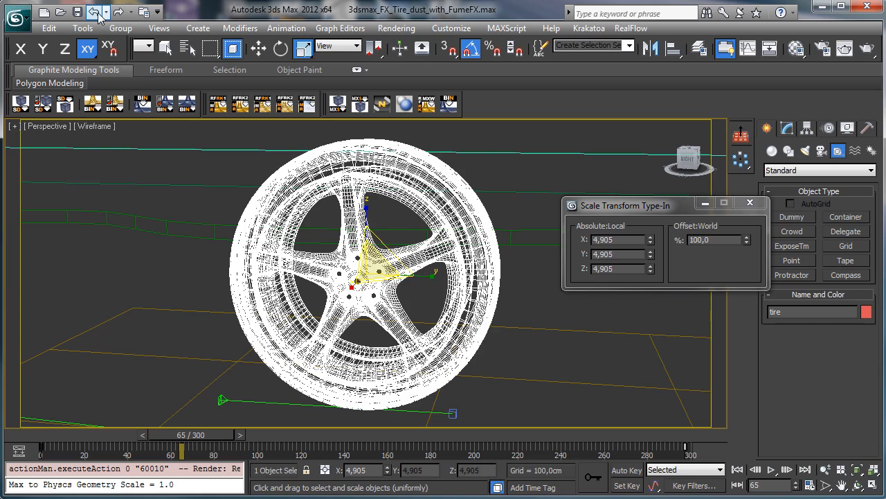
click(719, 239)
text(10)
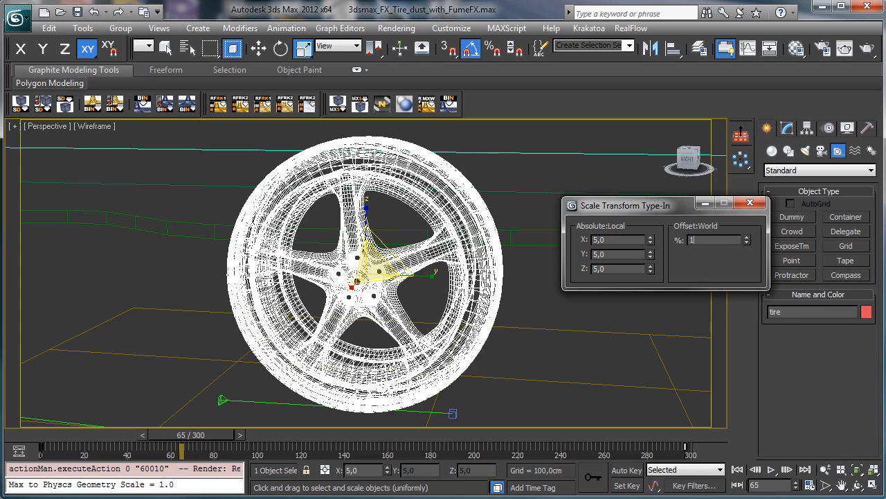
key(Return)
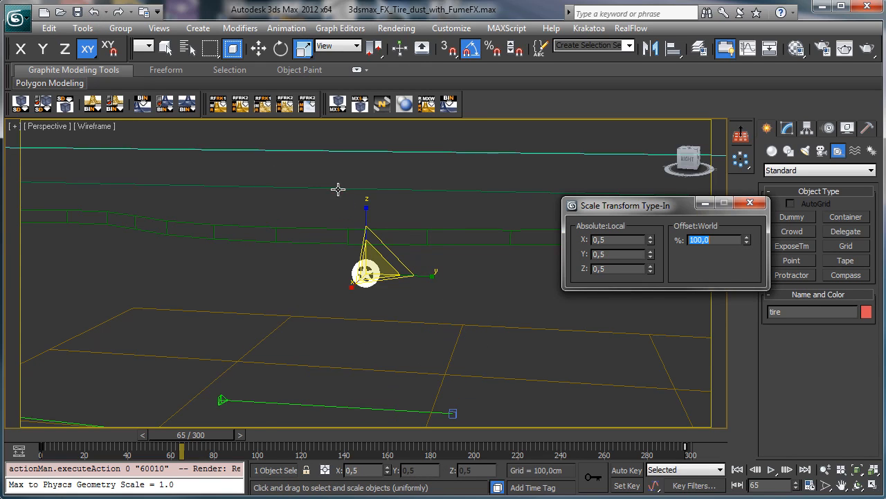
- Scale the green extruded shape uniformly with an exact offset of 1%
click(207, 229)
click(216, 228)
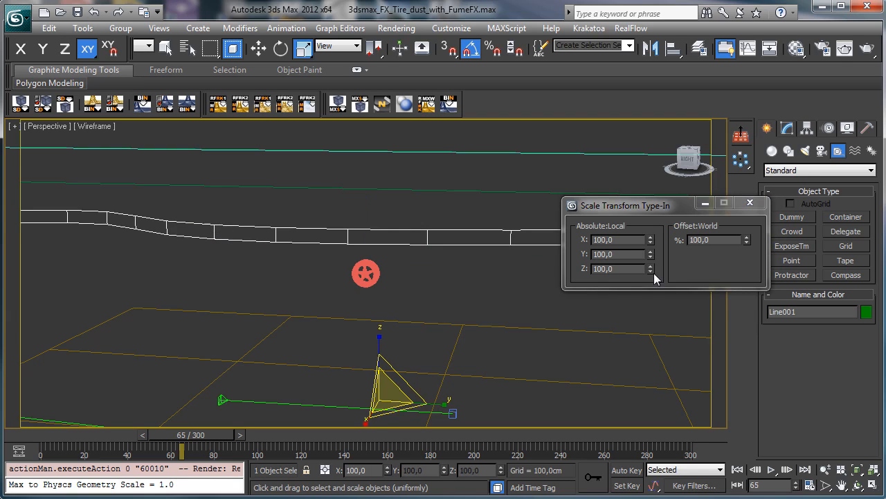
click(728, 240)
text(1)
key(Return)
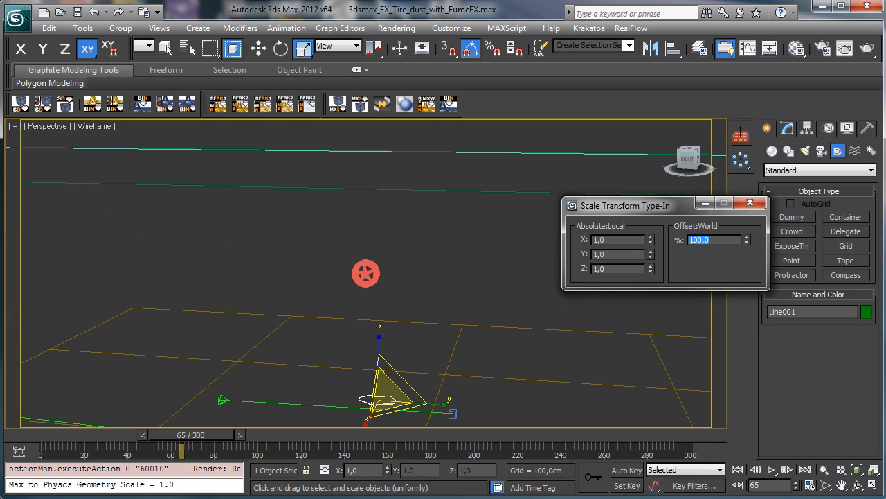
- Align the tire's center to the center of the green shape in X, Y and Z position
click(366, 273)
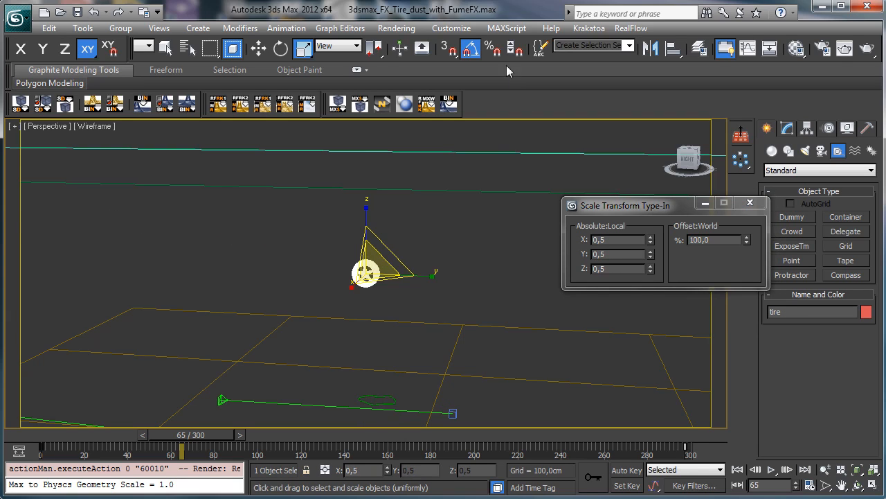
click(672, 49)
click(381, 408)
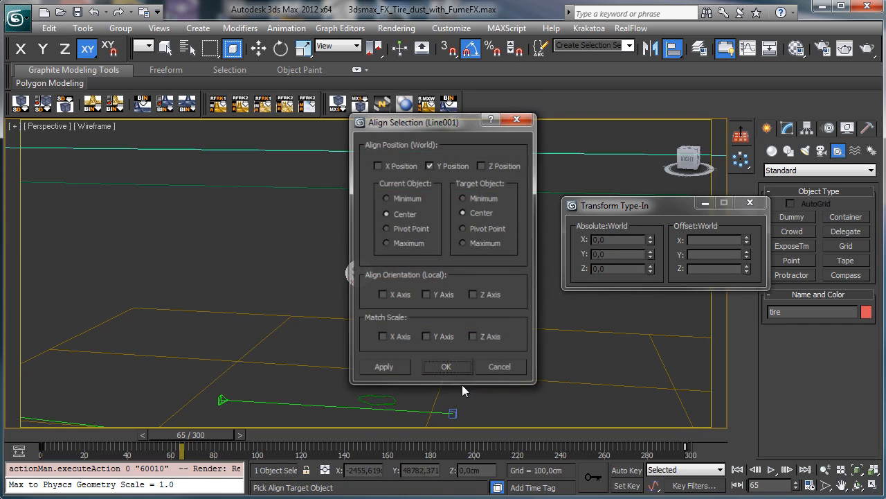
click(500, 165)
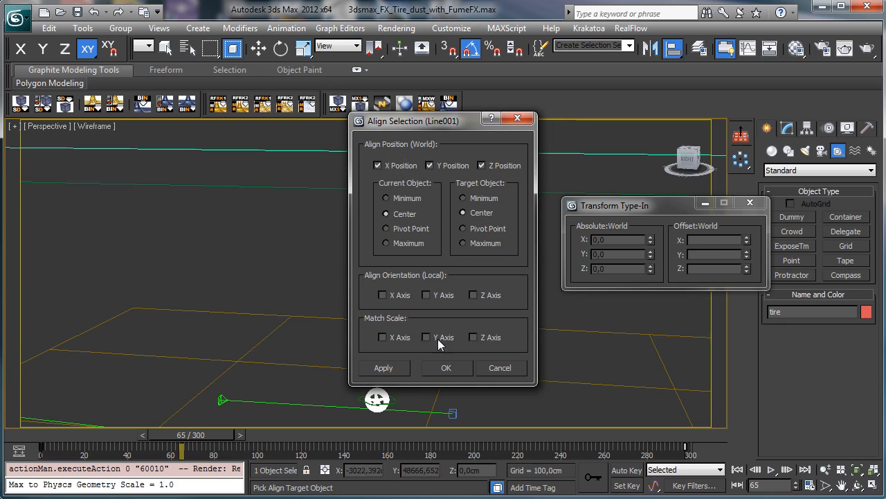
click(446, 368)
- Raise the tire about 5 cm along Z so that it rests on the green shape
drag(378, 355, 380, 362)
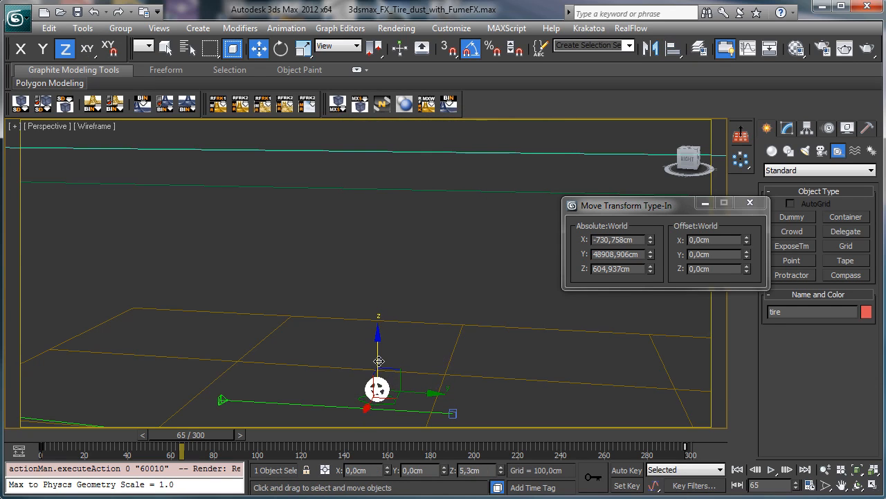
click(858, 471)
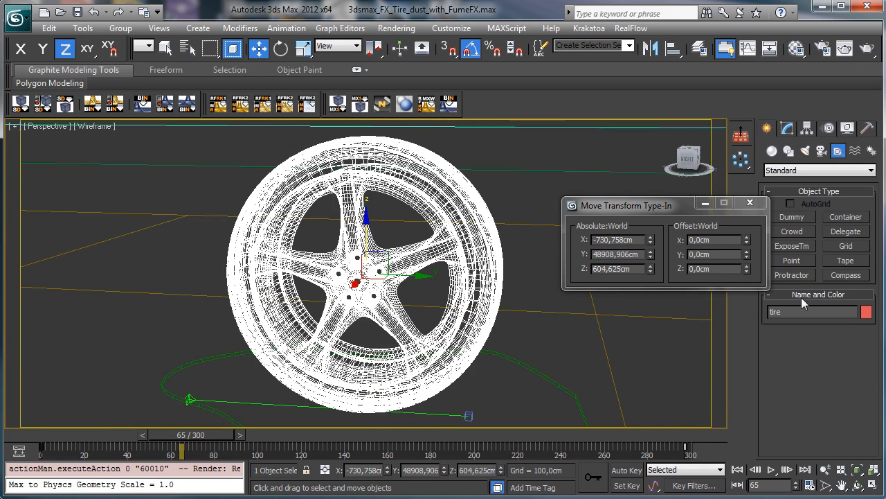
click(824, 471)
drag(422, 326, 425, 358)
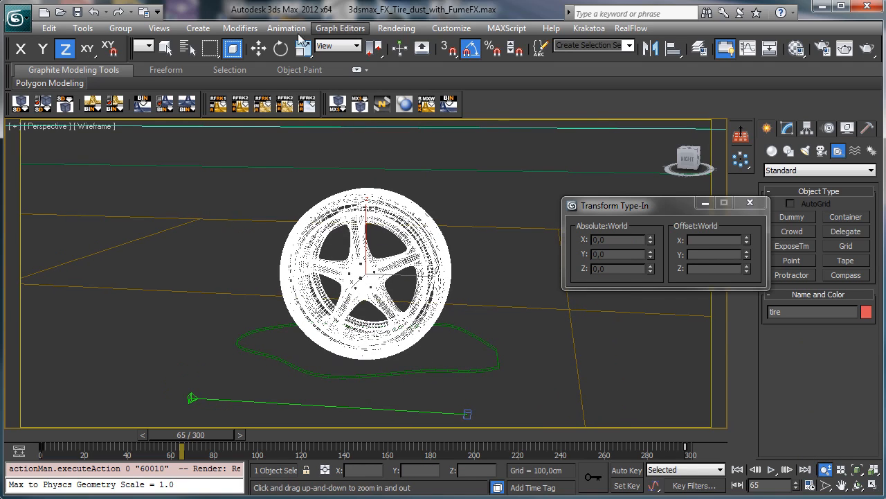
key(Escape)
- Replace the green outline's Extrude modifier with a fresh Extrude and adjust its amount
click(496, 354)
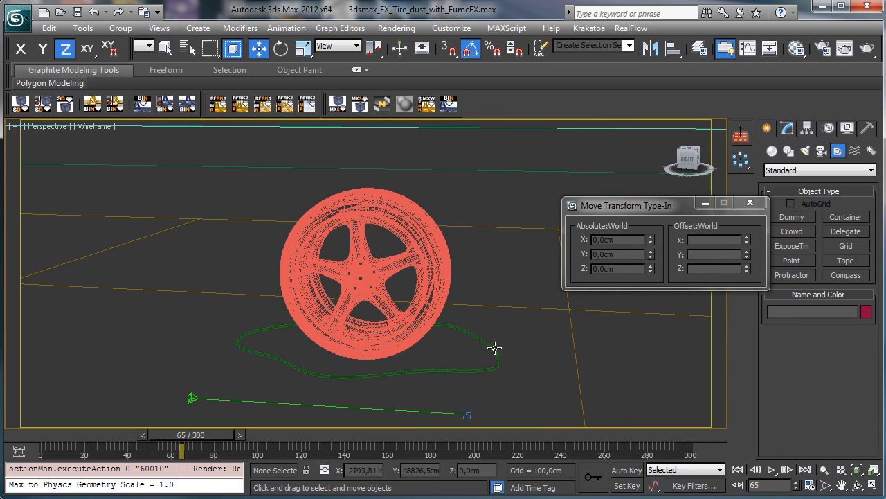
click(788, 128)
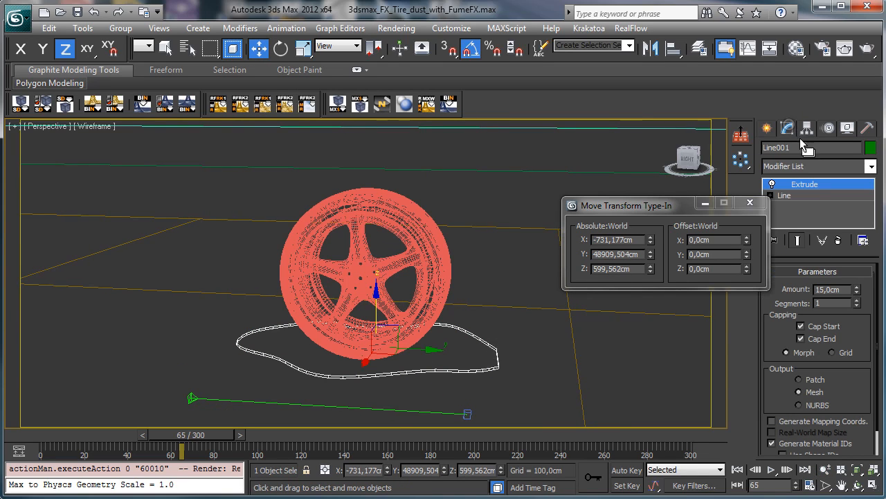
click(839, 239)
click(871, 167)
scroll(804, 388, down, 3)
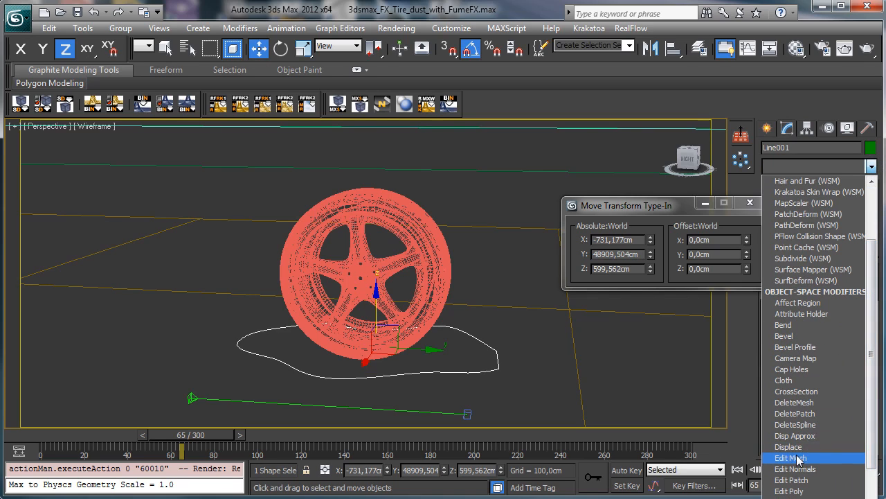
click(797, 498)
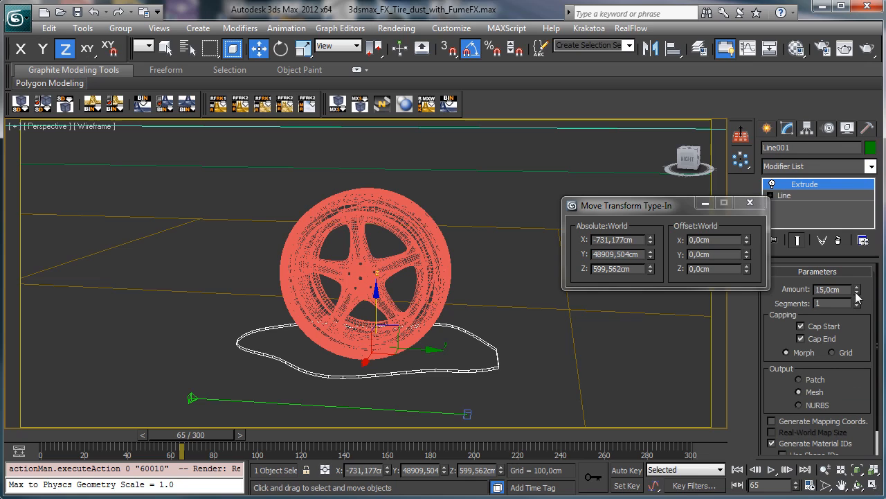
drag(857, 289, 837, 288)
- Measure the rescaled tire's width with a new Tape helper beneath it, and reselect the tire
click(428, 273)
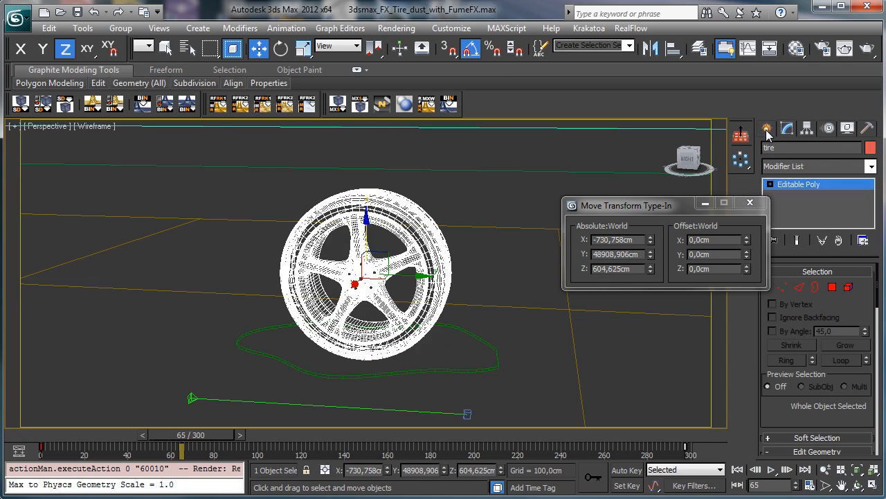
click(767, 129)
click(844, 260)
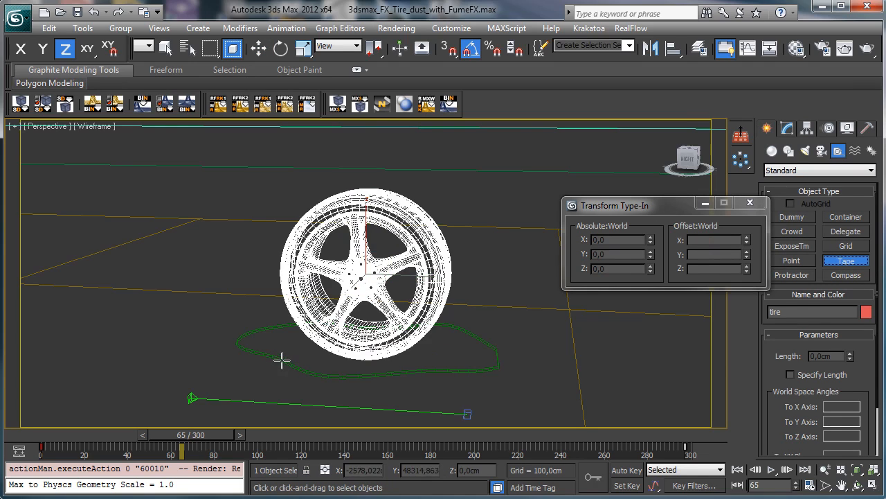
drag(282, 360, 431, 369)
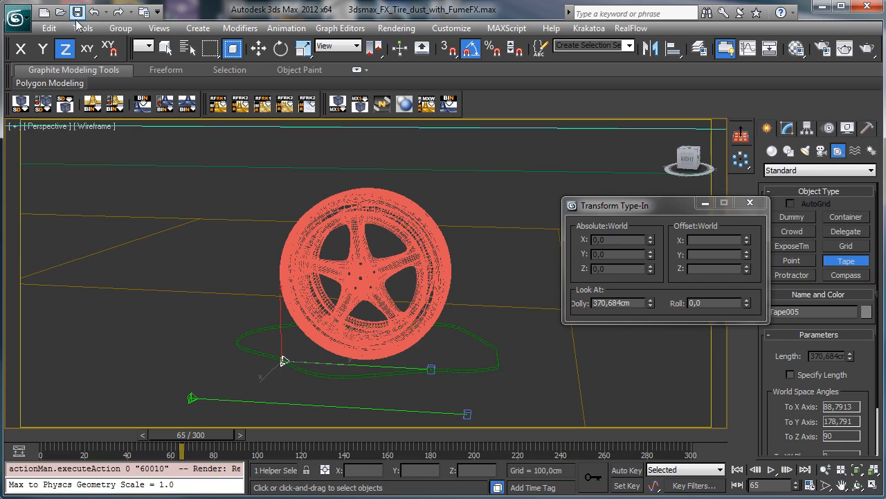
click(164, 47)
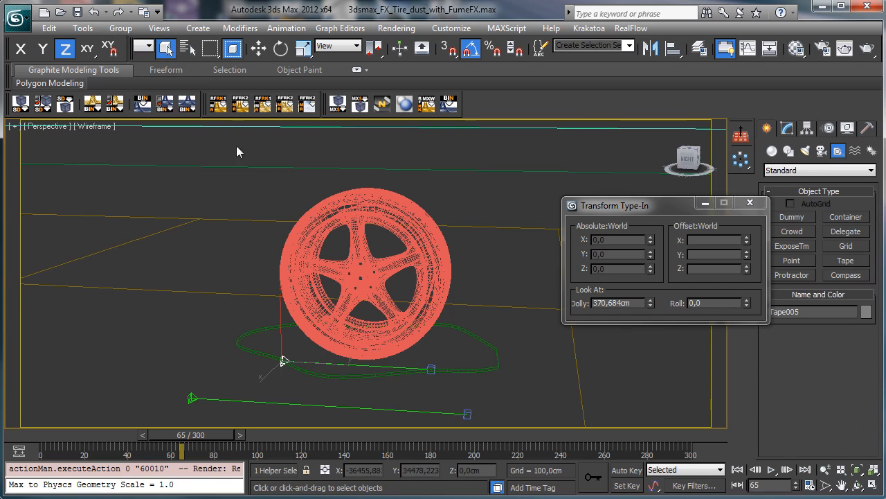
click(311, 200)
- Start saving the scene under a new name in a new folder 3dsmax_fluids_Tire_in_a_puddle inside 2011 MAXCookie
click(17, 18)
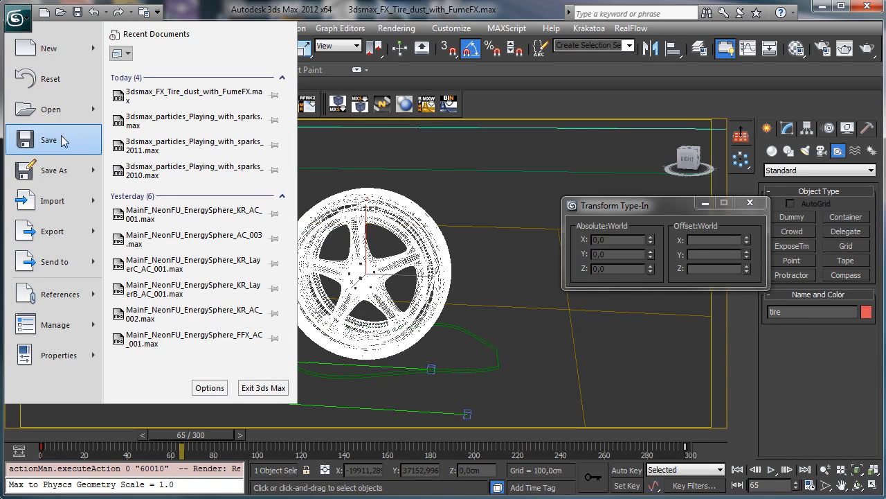
click(61, 171)
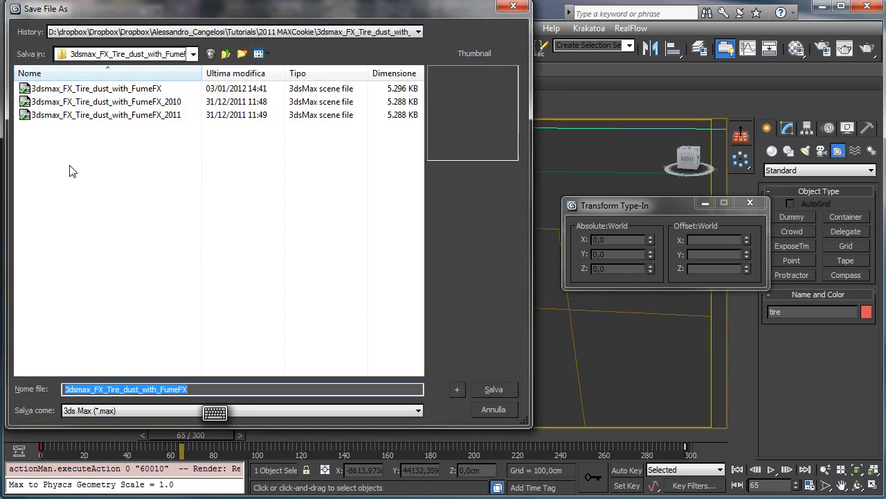
click(226, 54)
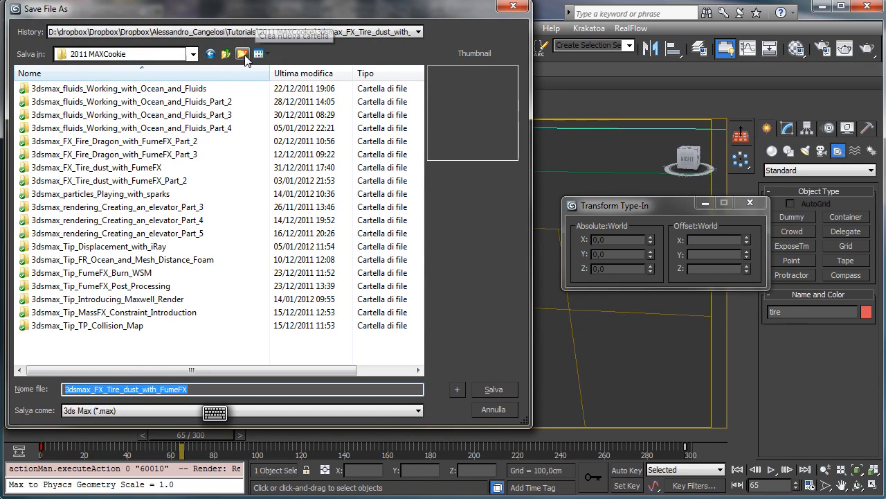
click(242, 54)
text(3dsmax_fluids_Tire_in_a_publ)
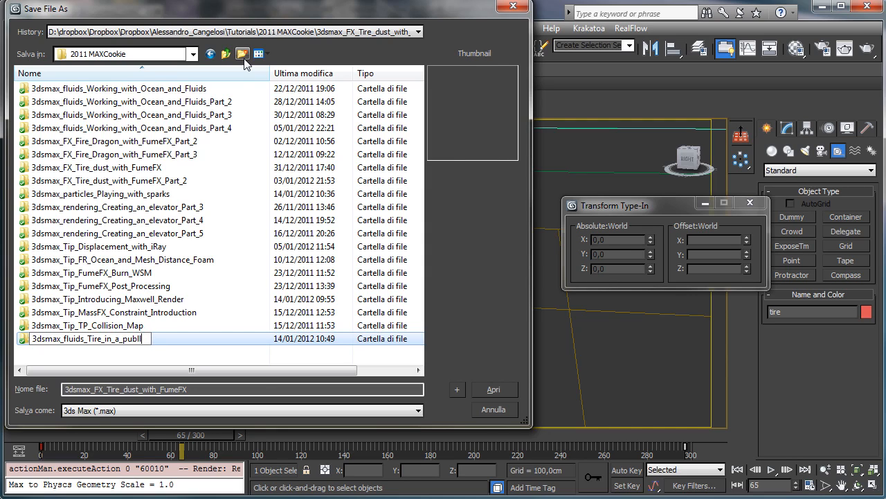
text(dd)
key(Return)
key(Return)
- Save the scene as Tire_Mesh in the new folder
click(116, 389)
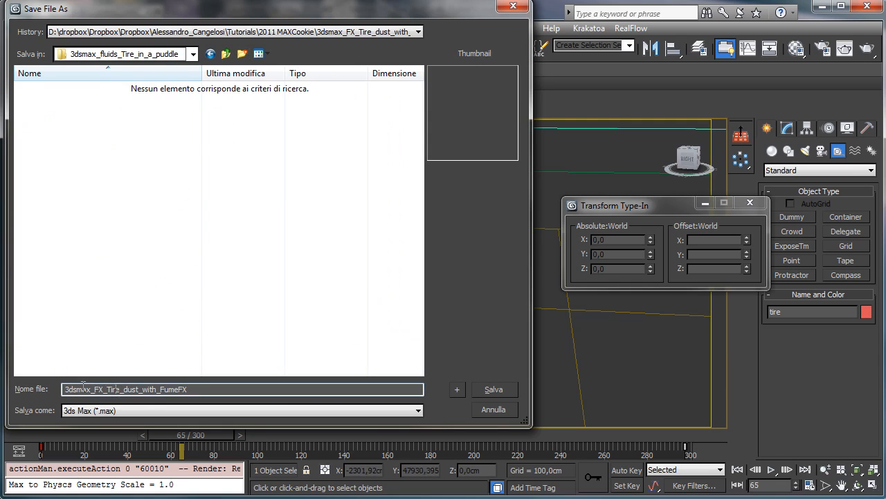
double_click(200, 391)
text(Tire_Mesh)
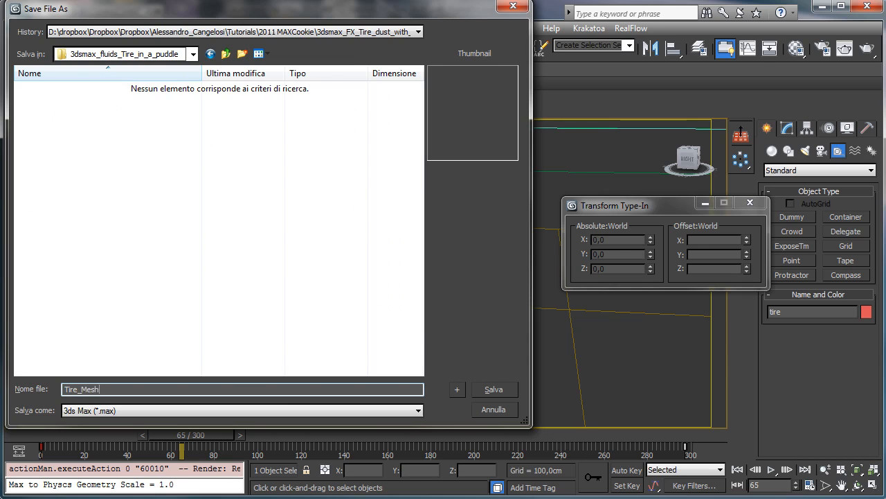
key(Return)
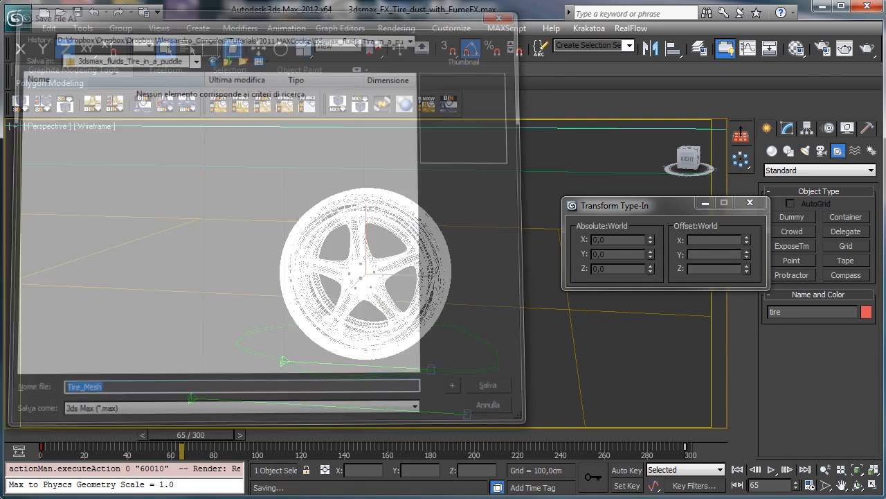
- Reset the program to an empty default scene
click(16, 18)
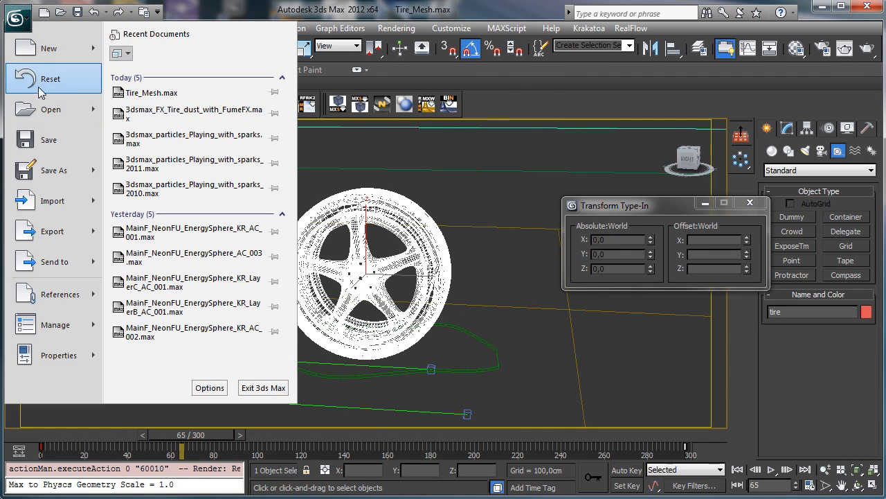
click(42, 84)
click(408, 279)
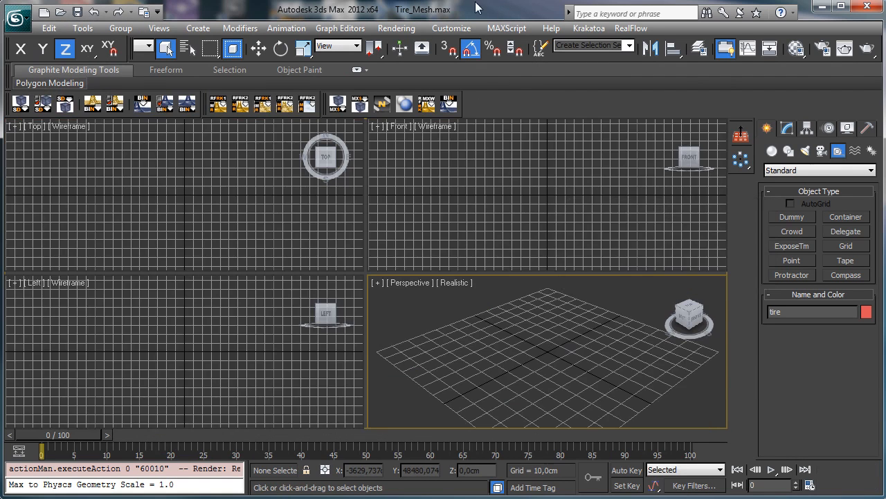
- Check the system unit scale in the units setup of the new scene and leave it as it is
click(452, 28)
click(471, 209)
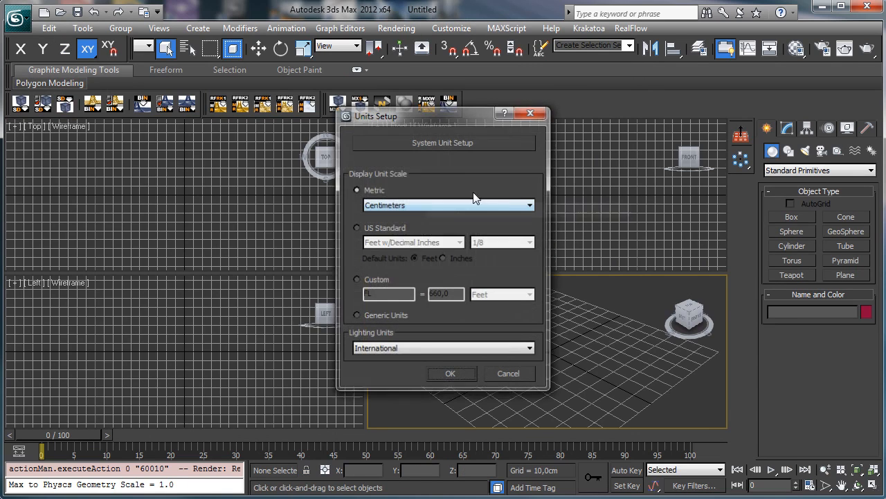
click(447, 142)
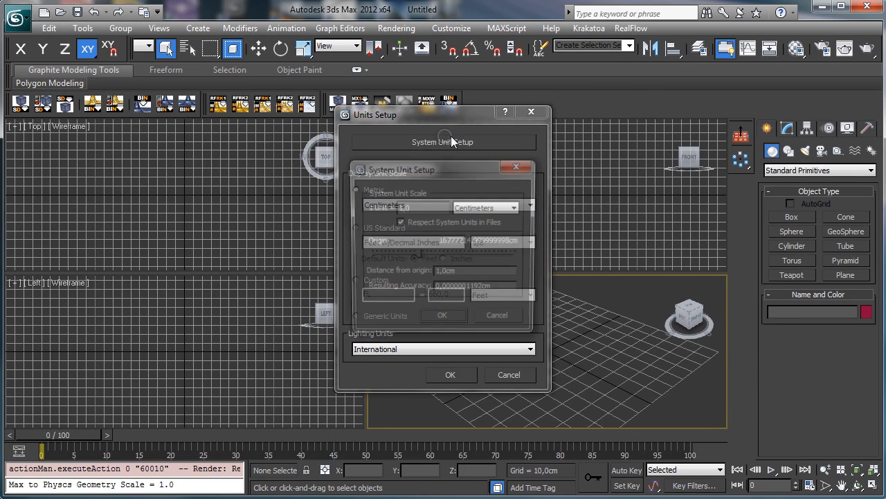
click(516, 167)
click(531, 112)
- Create a flat box about 127 cm long, 138 cm wide and 13 cm high over the grid in the Perspective view
click(804, 217)
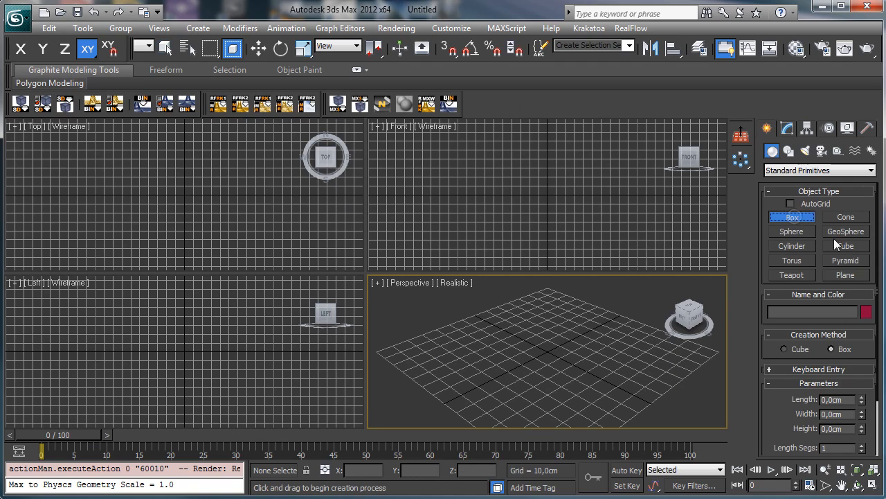
drag(547, 289, 532, 463)
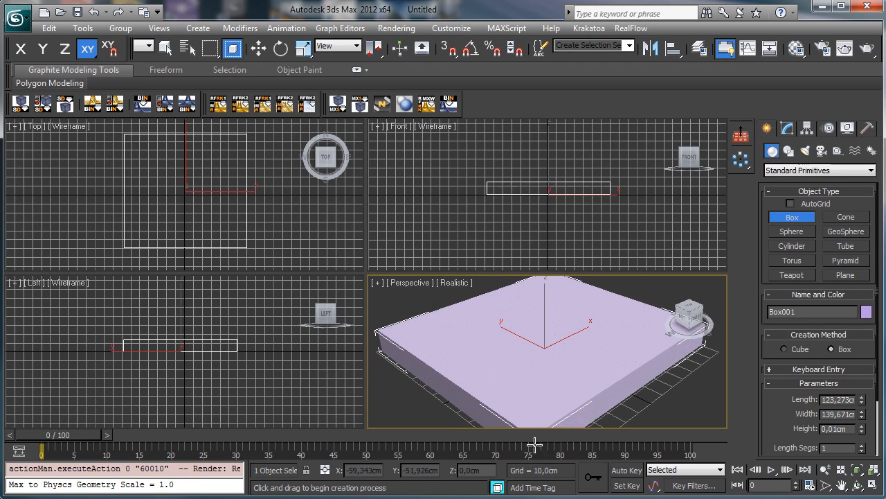
click(535, 447)
- Set the box's length to 200 cm and its width to 400 cm
click(787, 129)
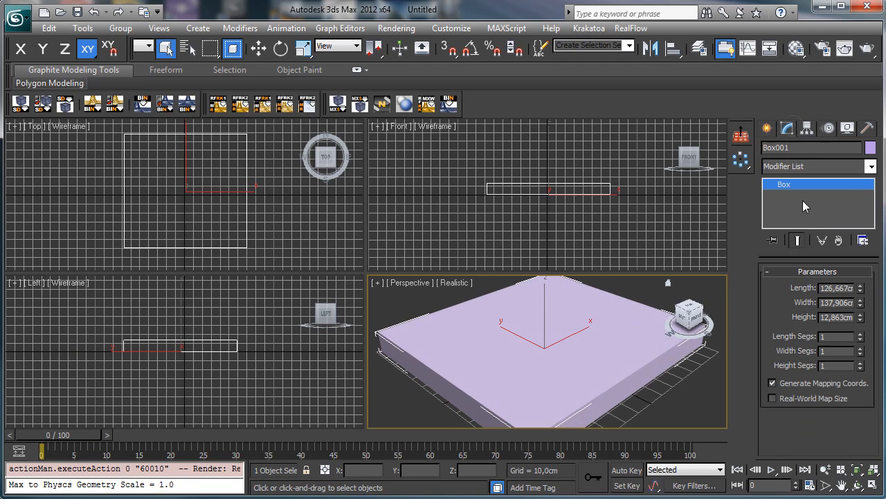
double_click(843, 290)
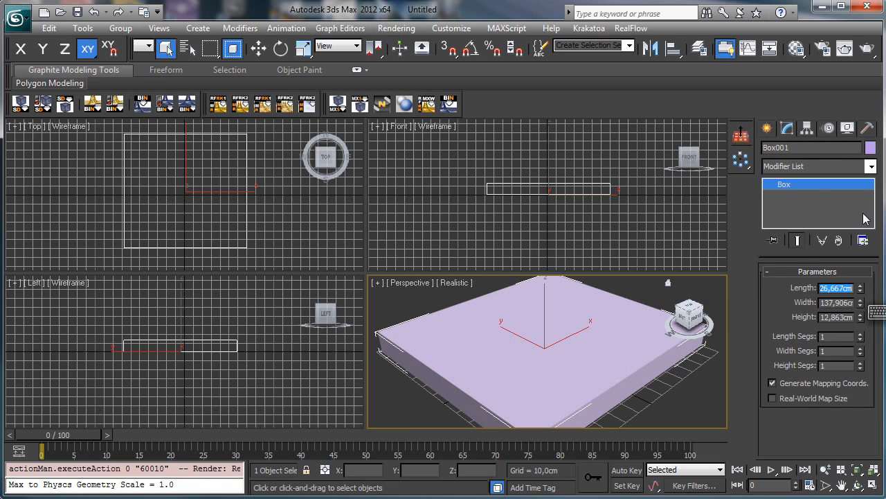
text(200)
key(Tab)
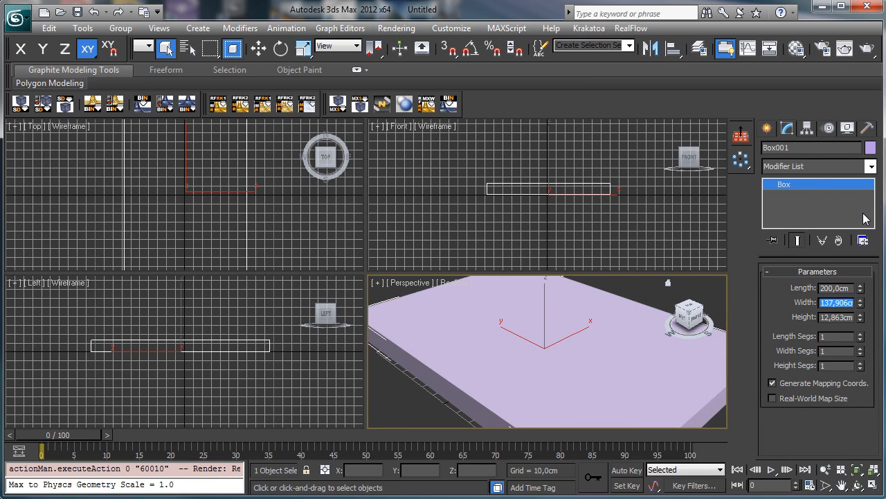
text(400)
key(Return)
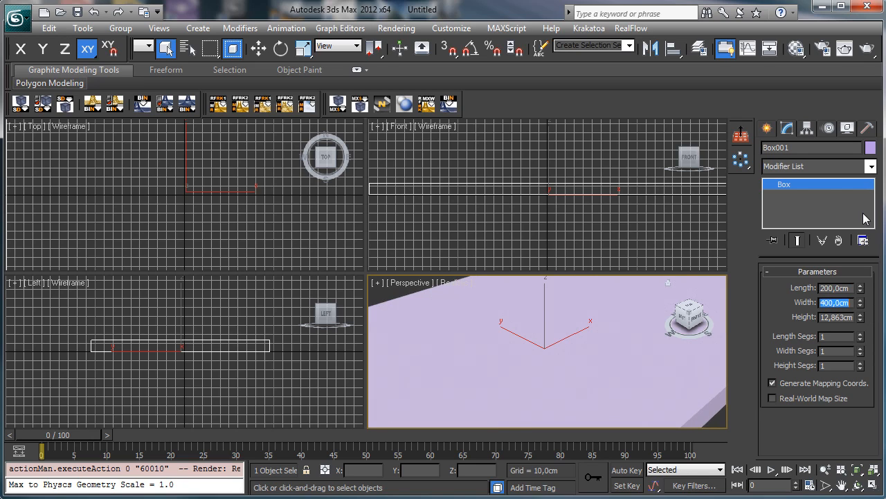
- Set the box's length to 260 cm and its height to -12.606 cm so it extends below the grid
click(872, 471)
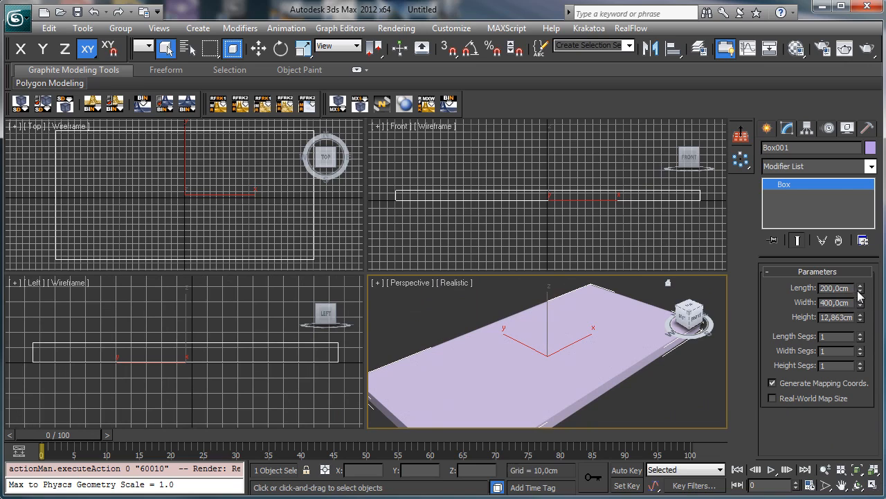
drag(860, 288, 853, 262)
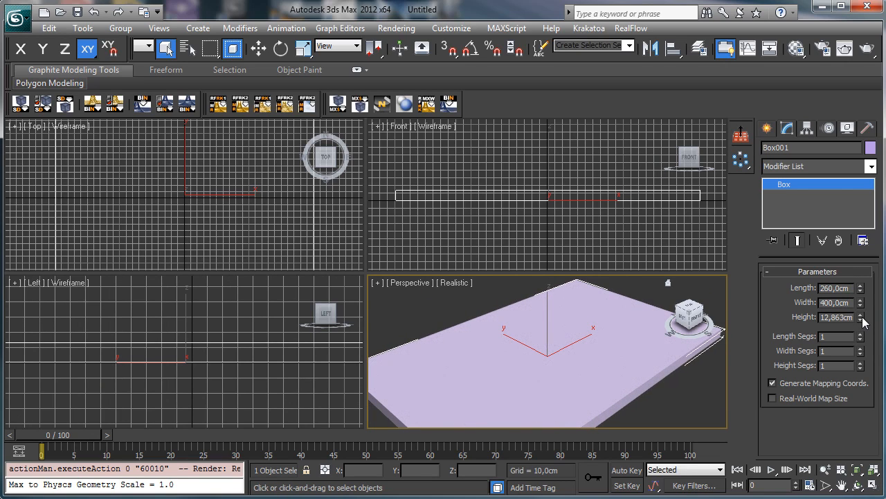
drag(862, 319, 870, 449)
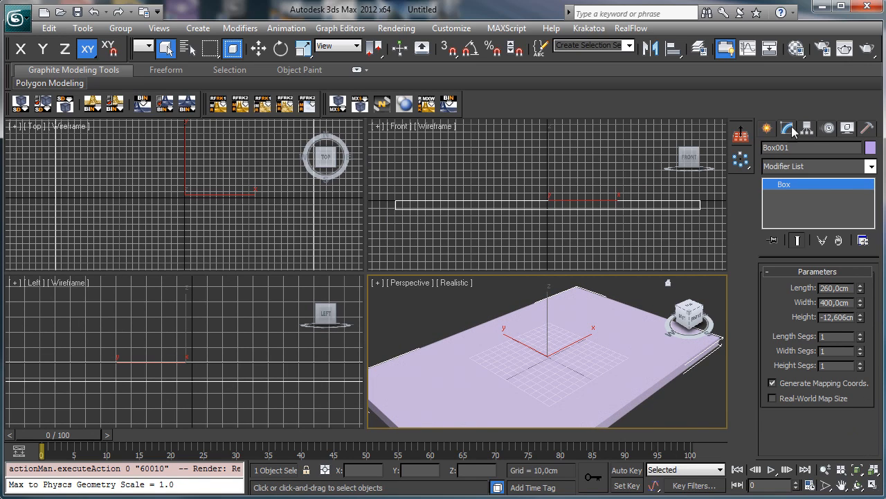
- Create a second box about 30 cm wide and 6 cm high on the large box and set its length to 50 cm
click(766, 128)
click(793, 219)
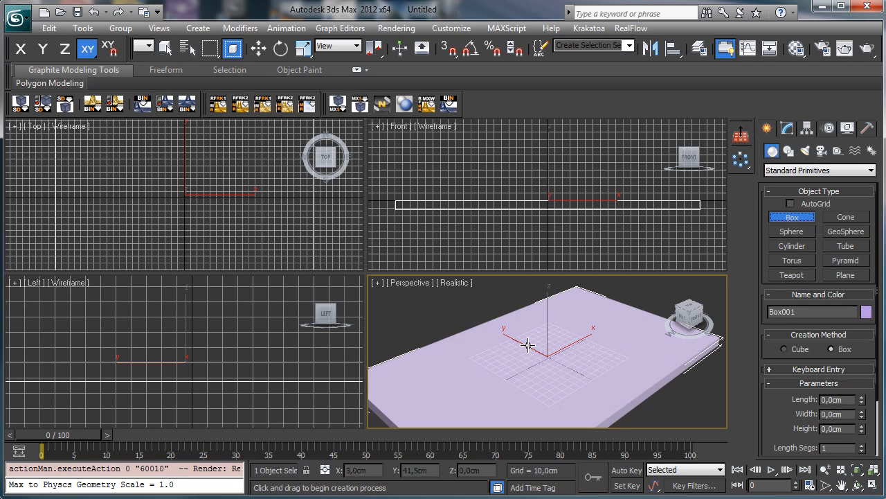
drag(530, 342, 597, 361)
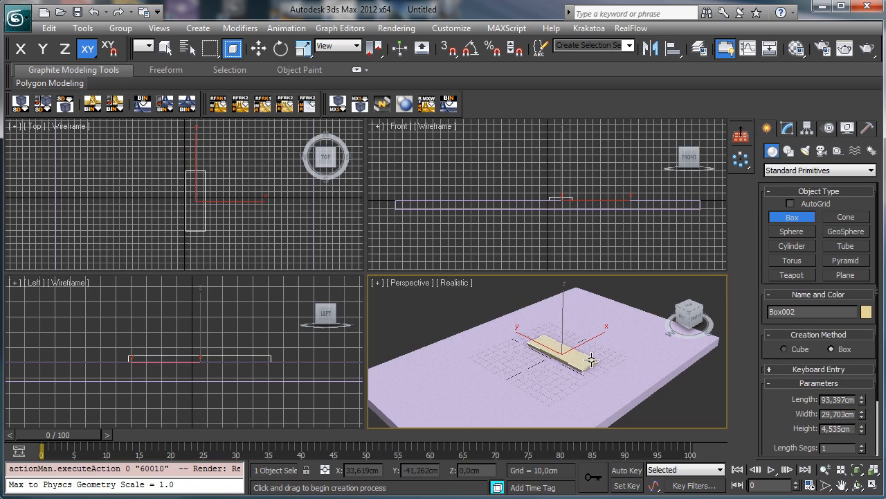
click(600, 350)
double_click(856, 399)
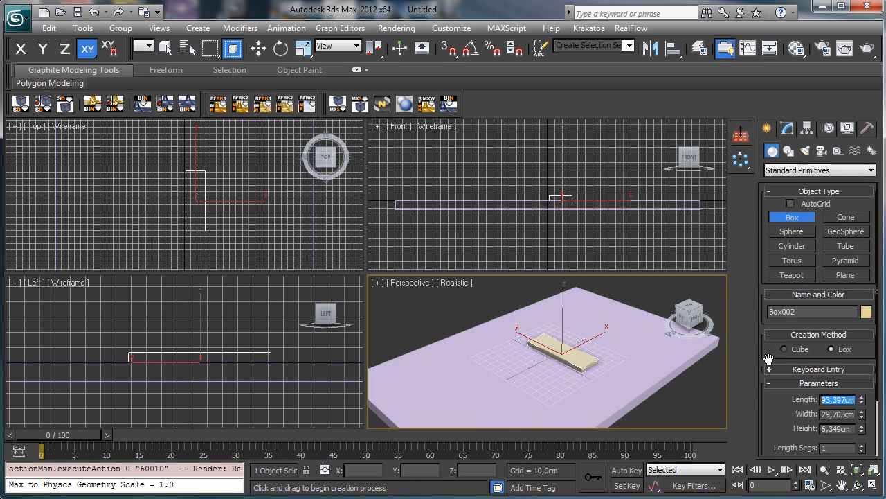
text(50)
key(Tab)
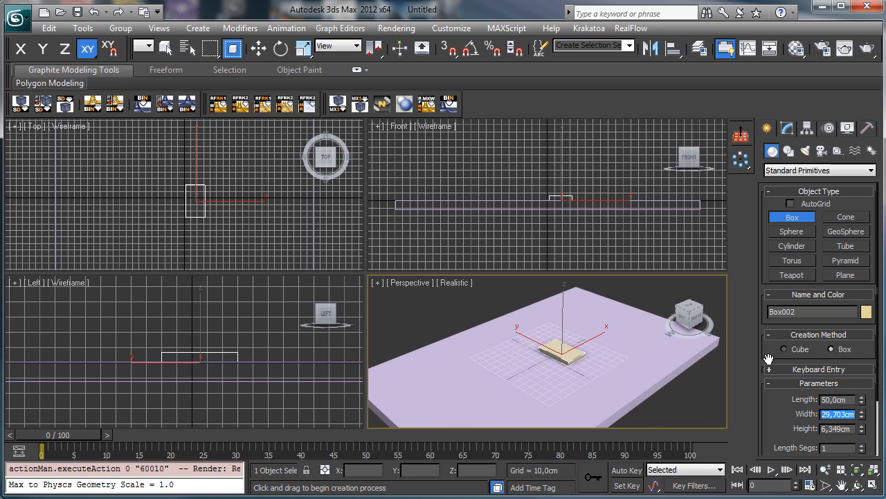
- Start merging a scene file and browse through the Dropbox Tutorials folder to 2011 MAXCookie
click(15, 19)
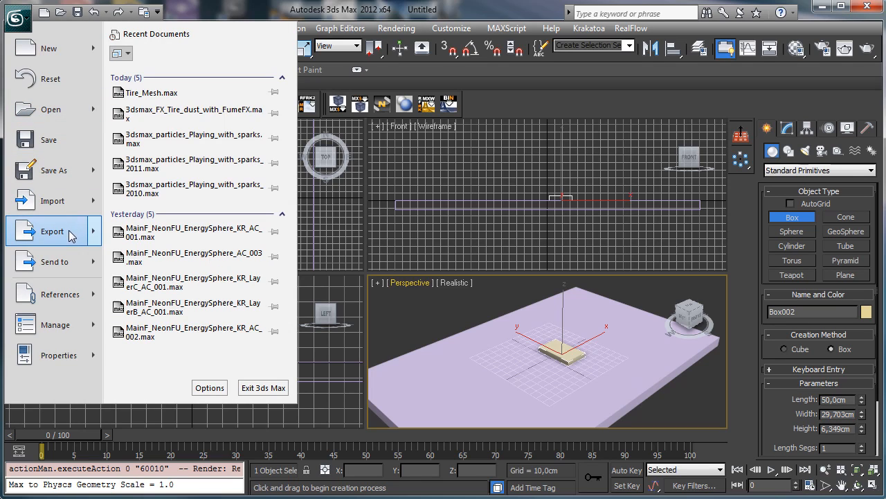
mouse_move(73, 208)
click(174, 110)
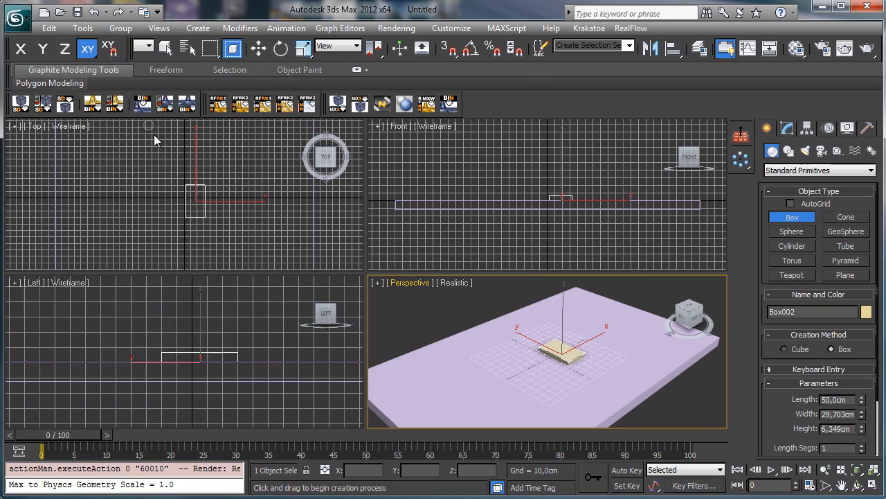
click(134, 55)
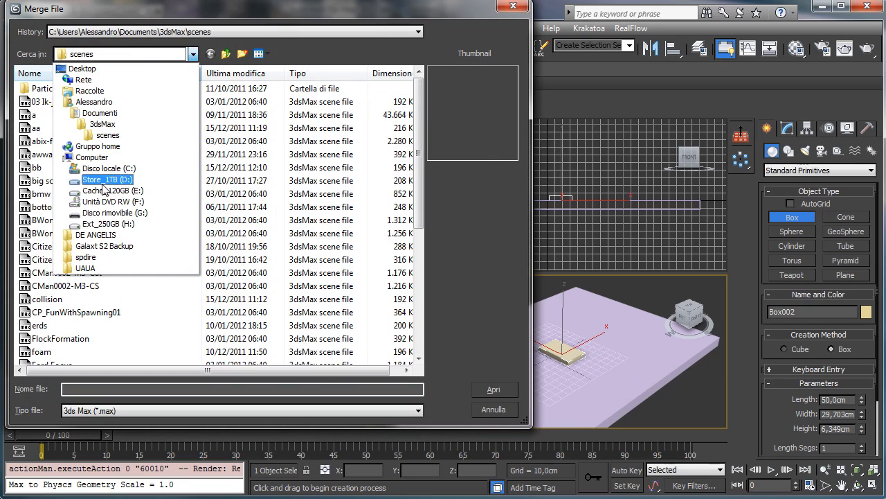
click(103, 185)
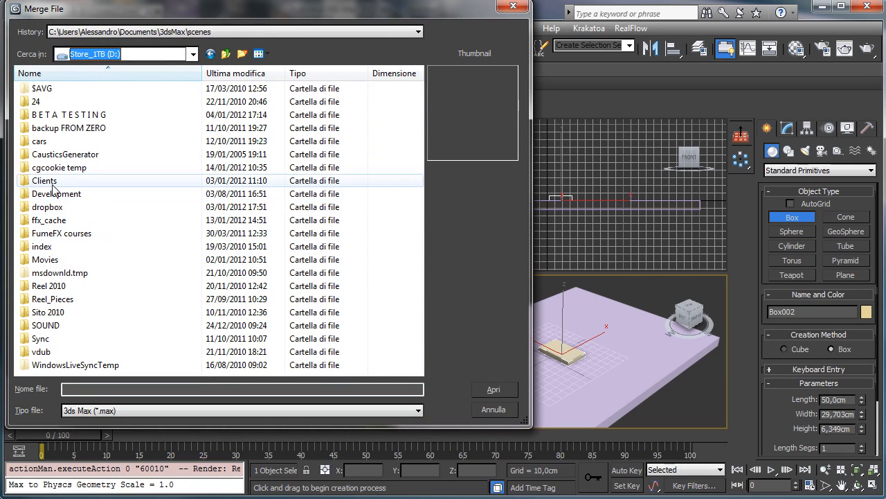
click(57, 210)
double_click(58, 207)
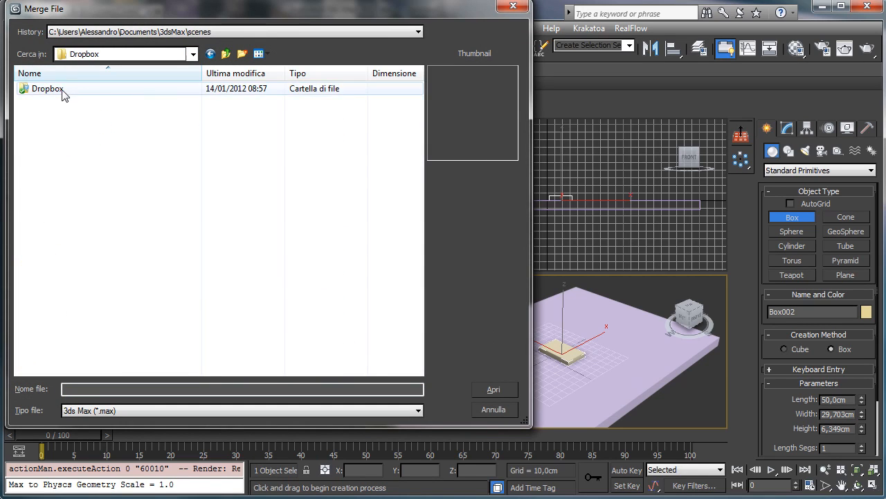
double_click(60, 93)
double_click(62, 89)
double_click(69, 129)
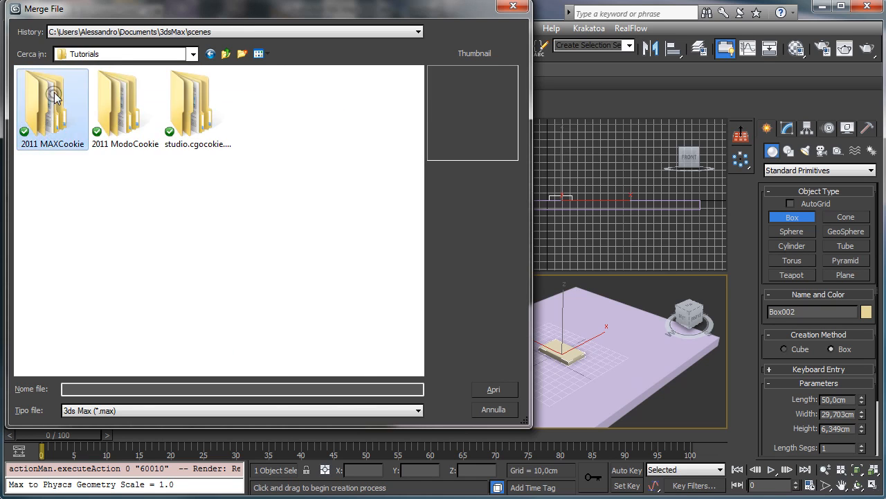
double_click(55, 118)
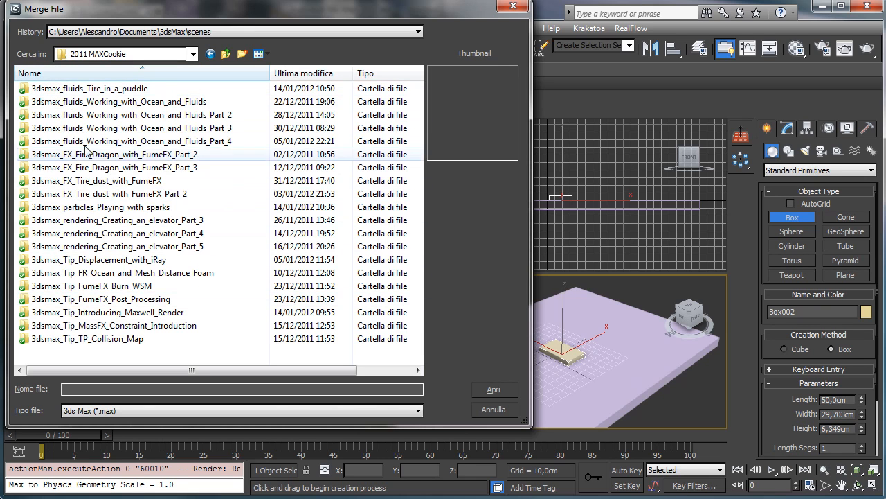
- Merge only the tire object from Tire_Mesh in the 3dsmax_fluids_Tire_in_a_puddle folder
click(94, 88)
double_click(94, 88)
double_click(60, 88)
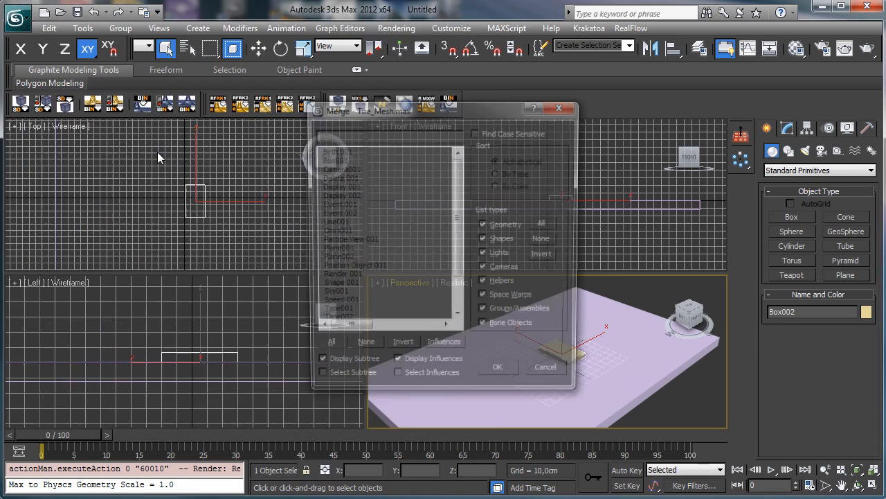
drag(457, 175, 455, 237)
click(347, 313)
click(500, 374)
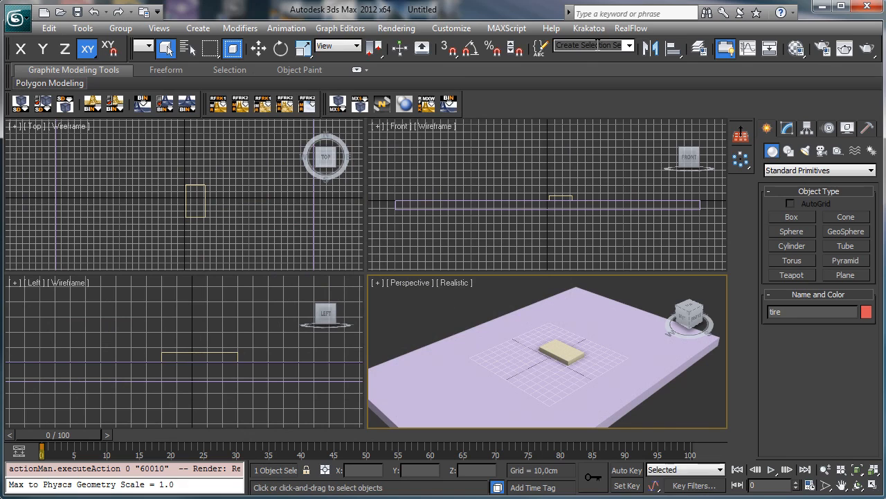
- Align the tire's center to the small box's center on X, Y and Z, and raise it to Z 10.146 cm
click(671, 48)
click(560, 355)
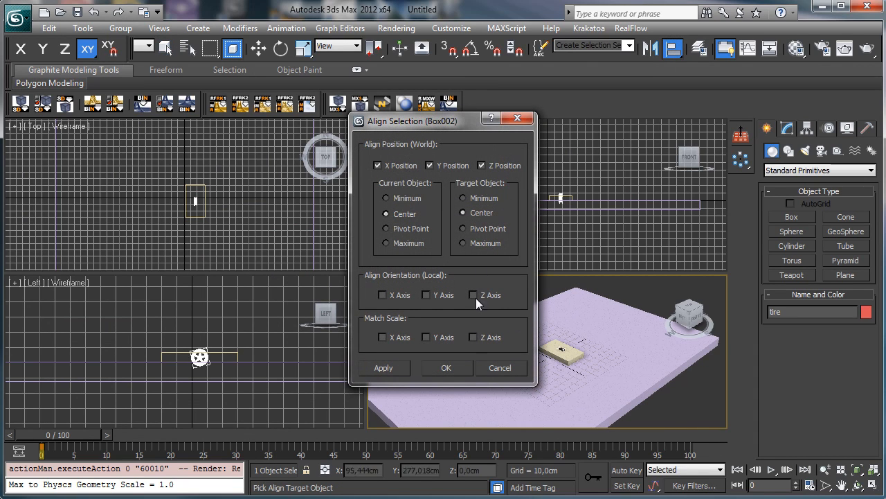
click(463, 375)
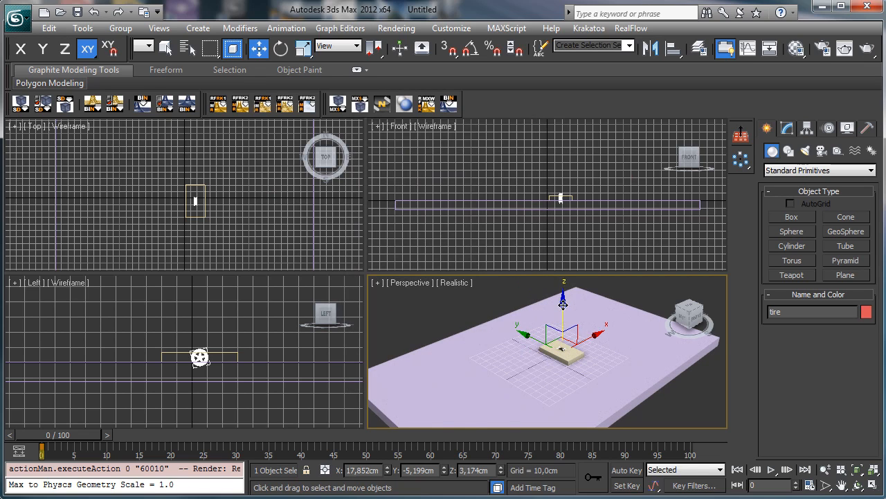
mouse_move(563, 328)
mouse_down()
mouse_move(564, 310)
mouse_move(564, 318)
mouse_up()
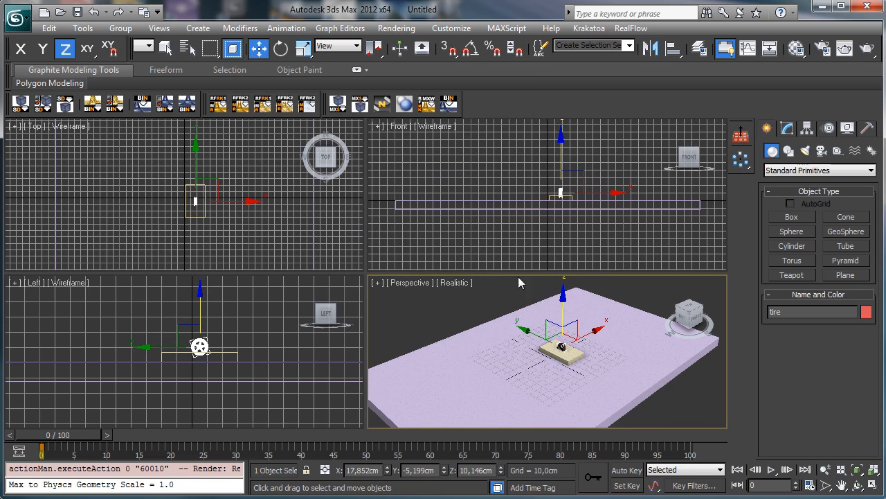
- Scale the tire up evenly on all axes to about 2.096, roughly matching the small box's length
click(305, 50)
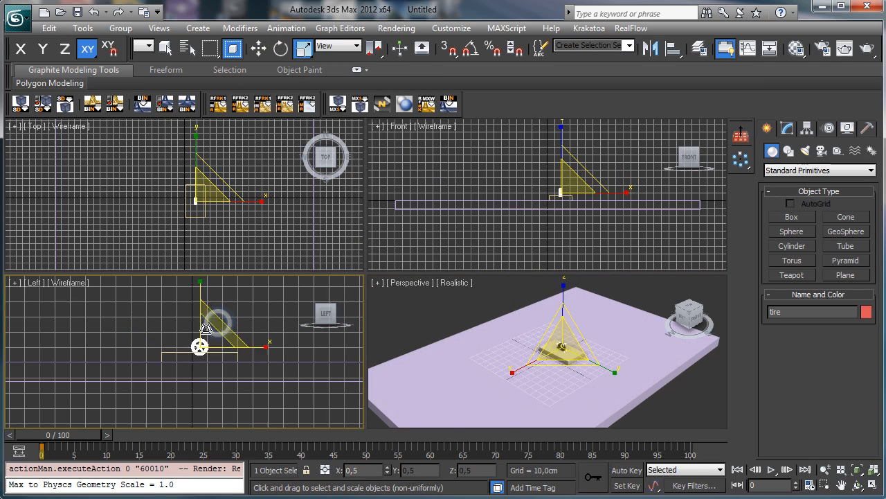
drag(213, 336, 514, 121)
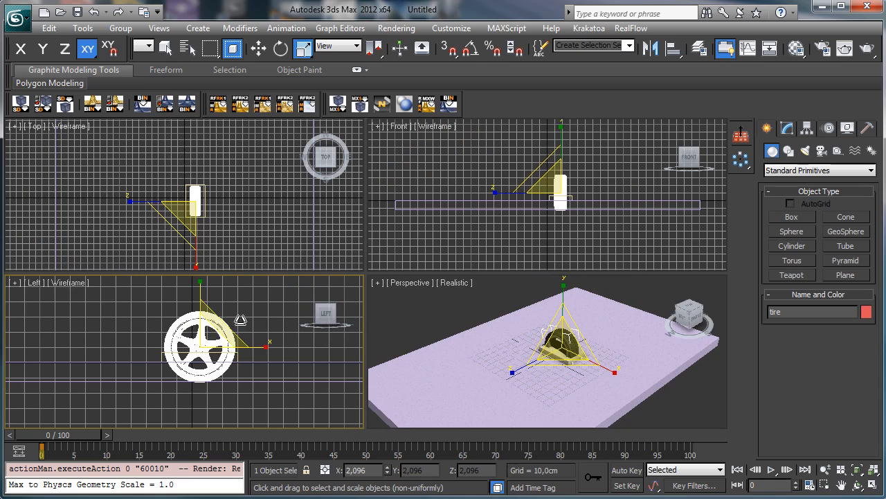
click(281, 48)
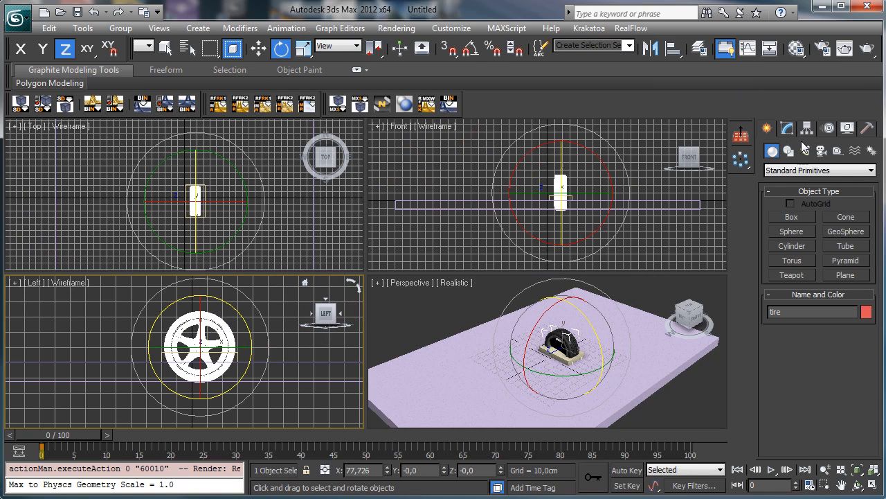
- Place a Tape helper alongside the tire in the Top view to measure its diameter, and reselect the tire
click(838, 150)
click(846, 261)
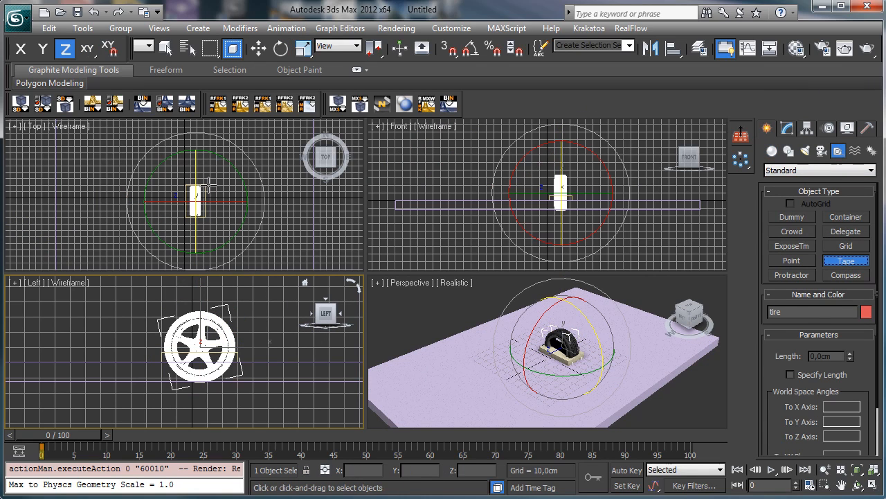
drag(209, 182, 209, 217)
click(171, 52)
click(194, 322)
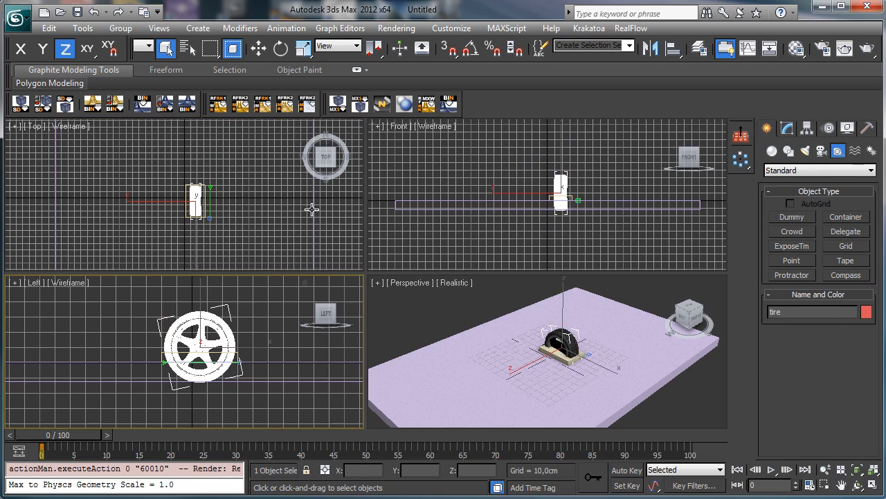
- Rotate the tire 90 degrees about the vertical axis in the Top view with angle snapping on
click(281, 49)
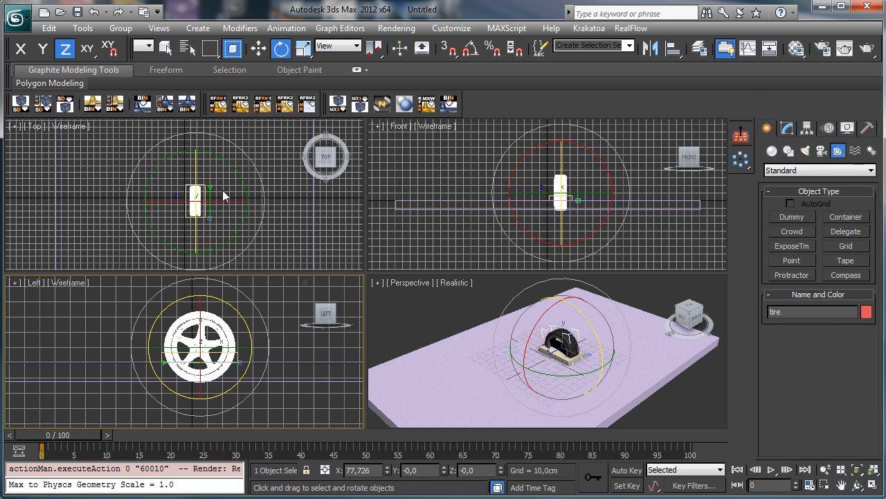
right_click(218, 237)
click(475, 50)
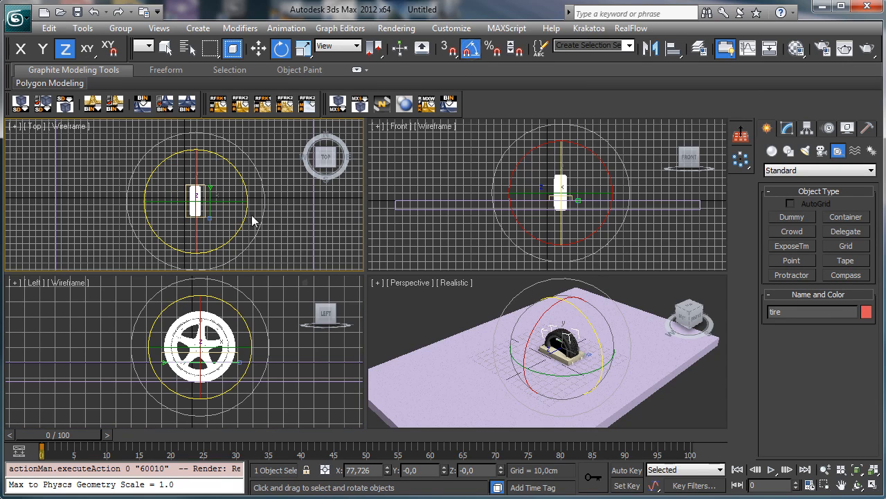
drag(228, 238, 290, 202)
key(w)
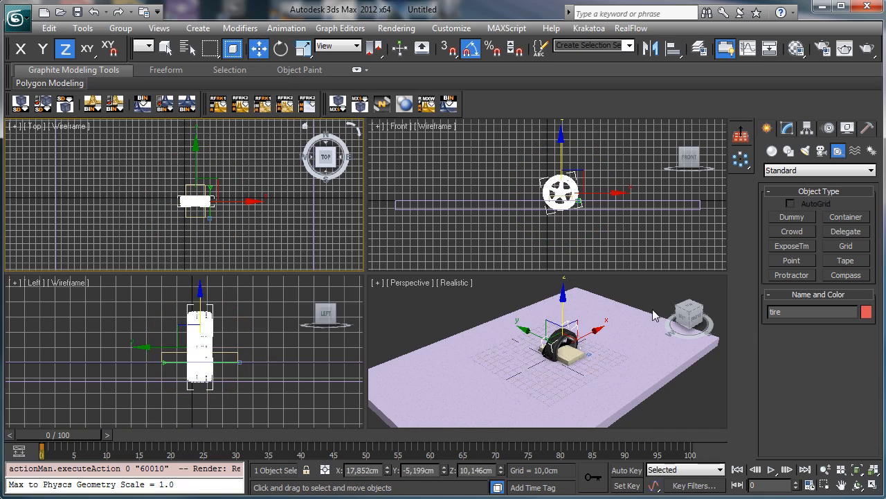
- Raise the tire to about Z 21.772 cm so it stands on the ground box, and delete the small reference box
drag(566, 306, 565, 292)
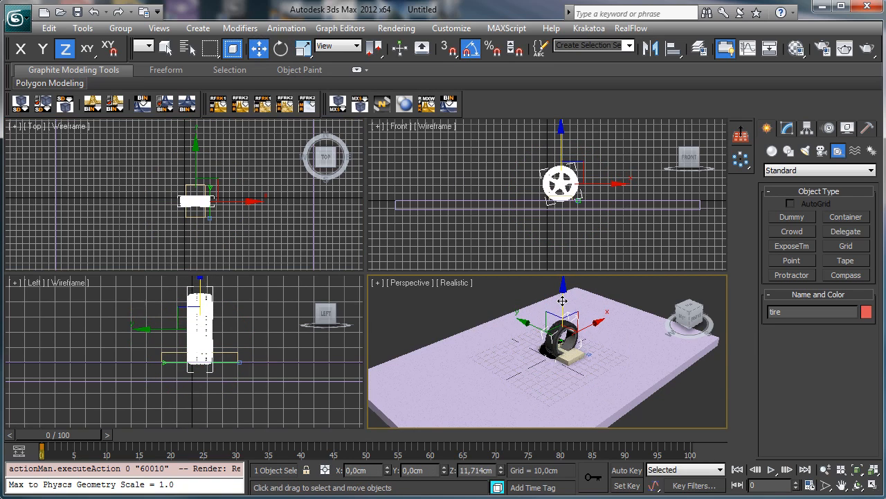
click(567, 354)
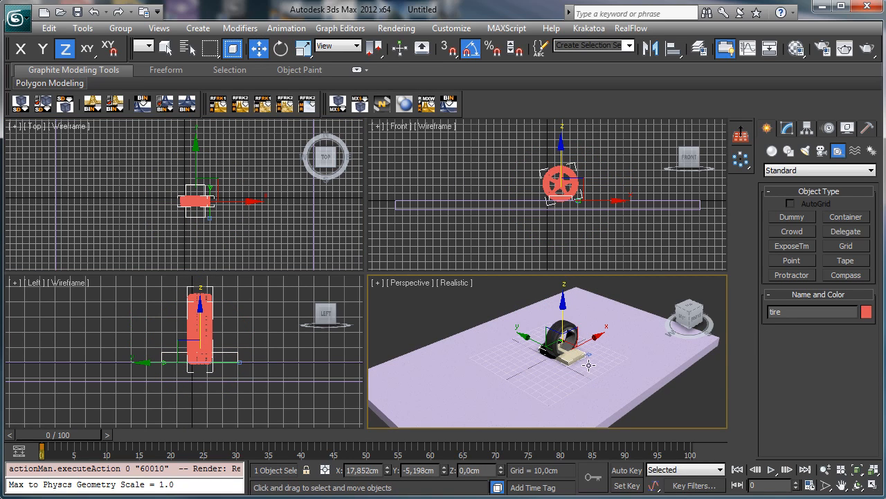
key(Delete)
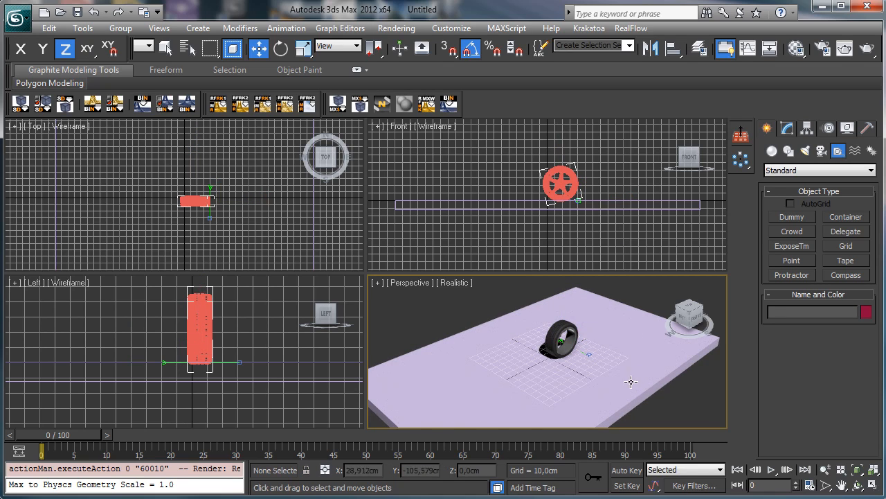
right_click(627, 382)
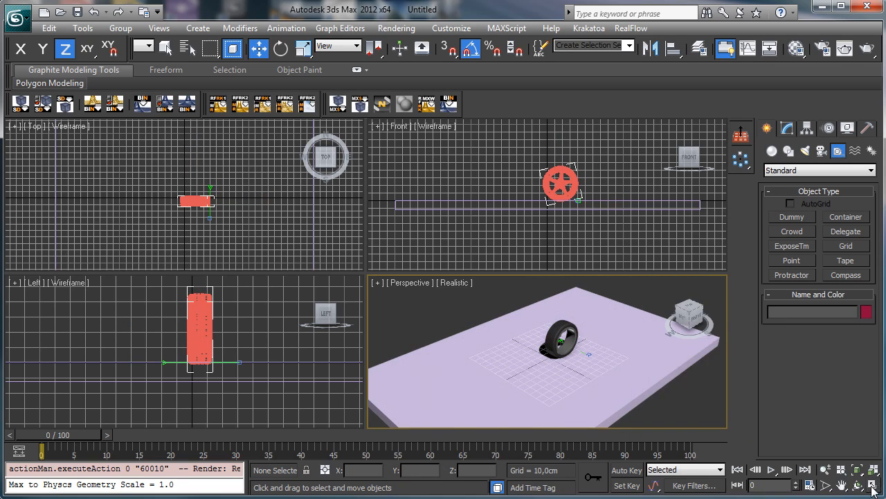
- Select the tire in a maximized Perspective view showing it from the side, and open the mini curve editor at frame 0
click(872, 485)
click(857, 486)
drag(373, 333, 466, 271)
click(260, 47)
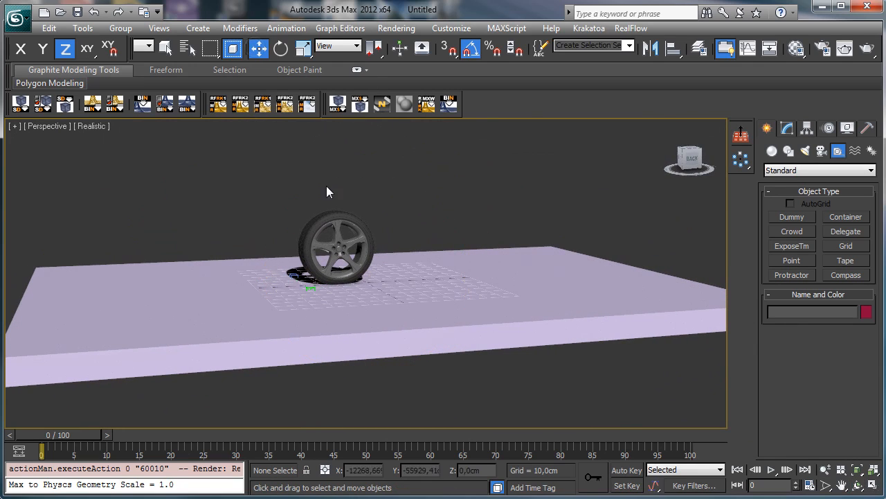
click(337, 227)
drag(336, 218, 286, 248)
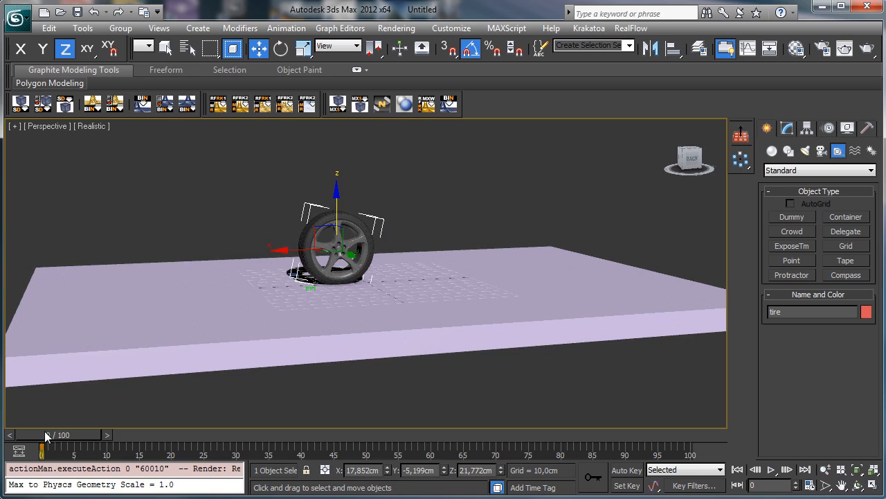
mouse_move(47, 435)
mouse_down()
mouse_move(221, 435)
mouse_move(45, 435)
mouse_up()
click(19, 451)
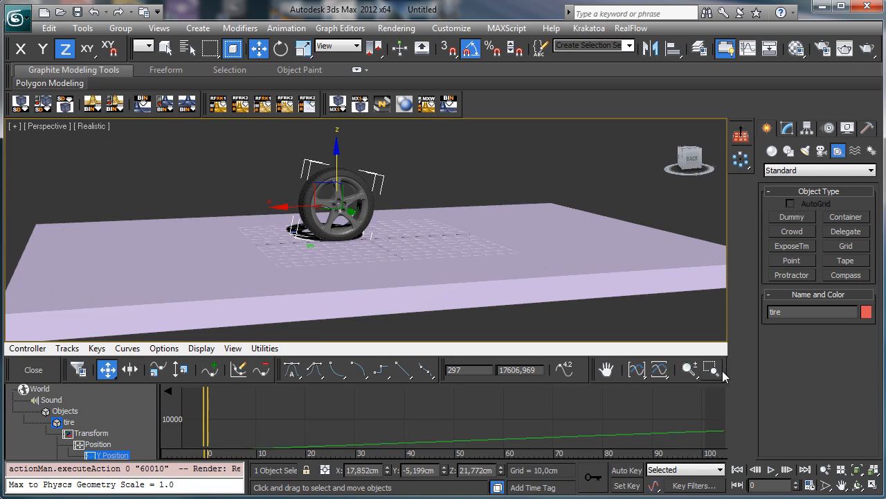
- Delete the tire's Y Position key at frame 297
scroll(141, 423, down, 2)
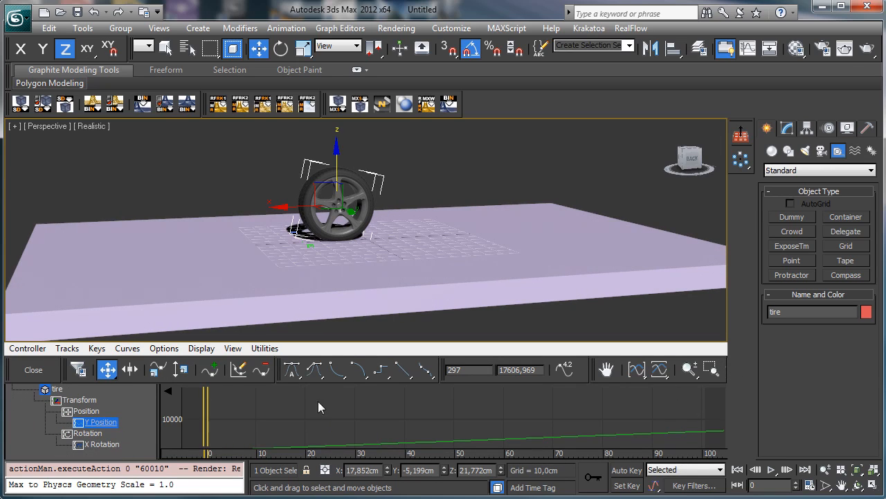
click(469, 392)
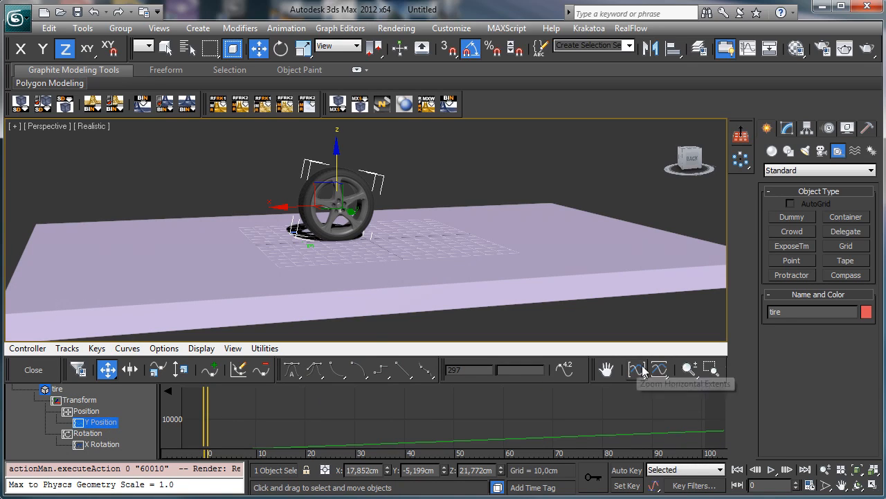
click(690, 369)
drag(599, 413, 621, 478)
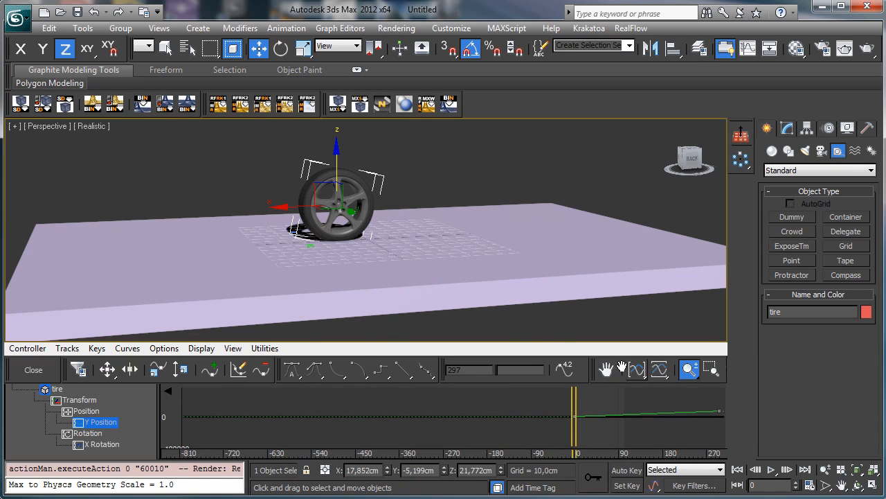
click(607, 369)
drag(583, 416, 276, 419)
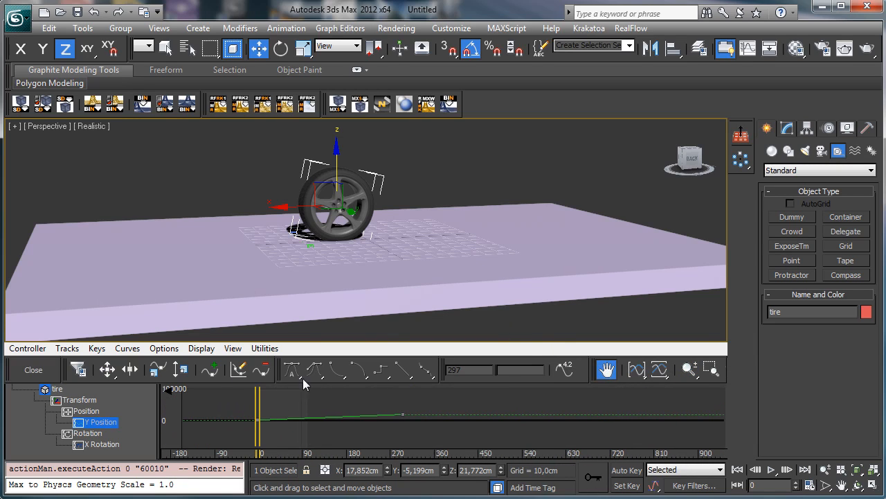
click(107, 369)
click(402, 414)
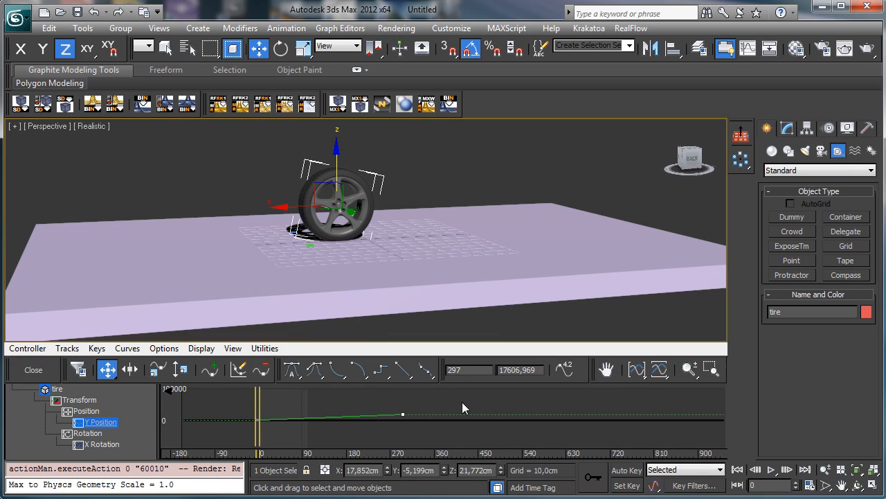
key(Delete)
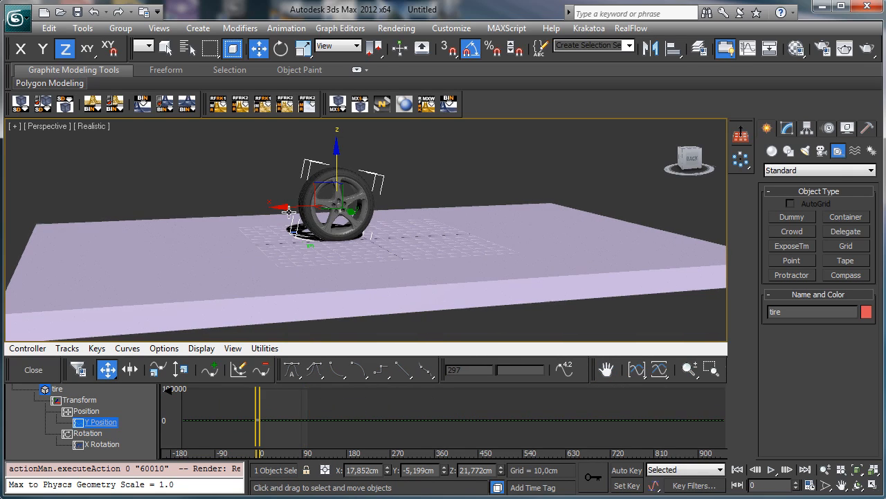
- Move the tire along X to about 162.862 cm near the ground's edge, and turn on Auto Key
drag(164, 218, 90, 220)
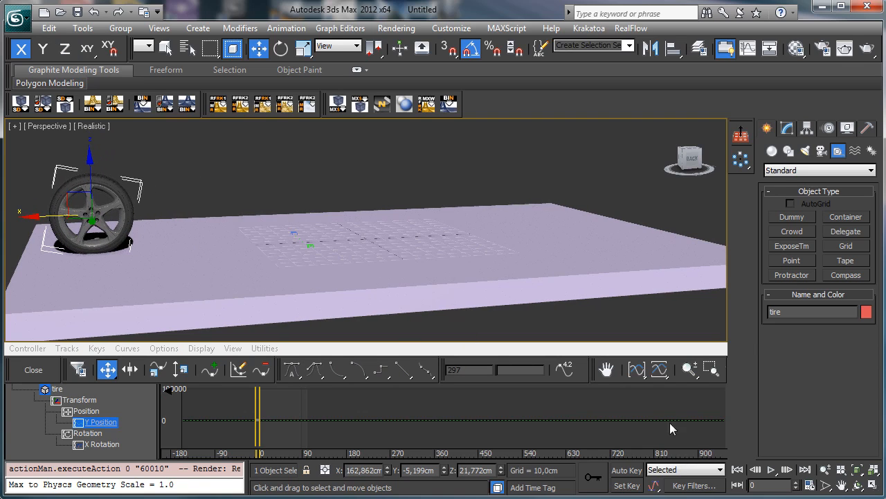
click(630, 472)
drag(257, 400, 385, 406)
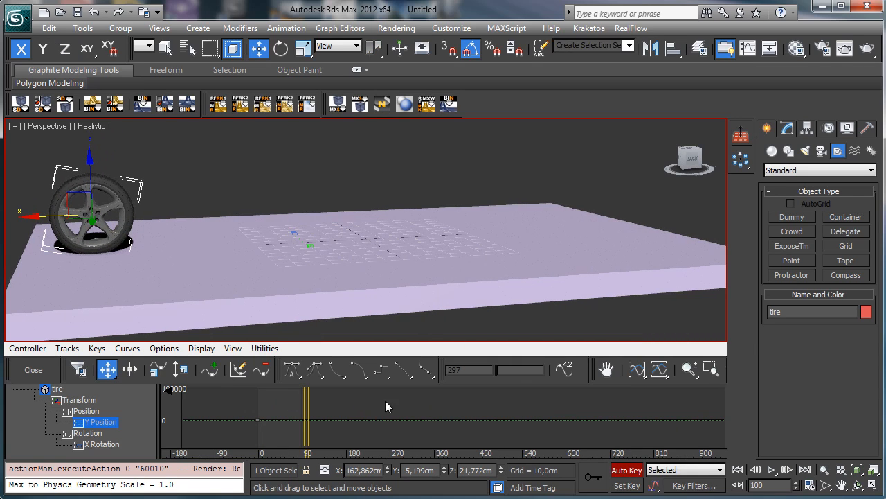
- Set the animation end time to 200 and, at that frame, move the tire along X to about -156.901 cm
click(811, 486)
double_click(410, 279)
text(200)
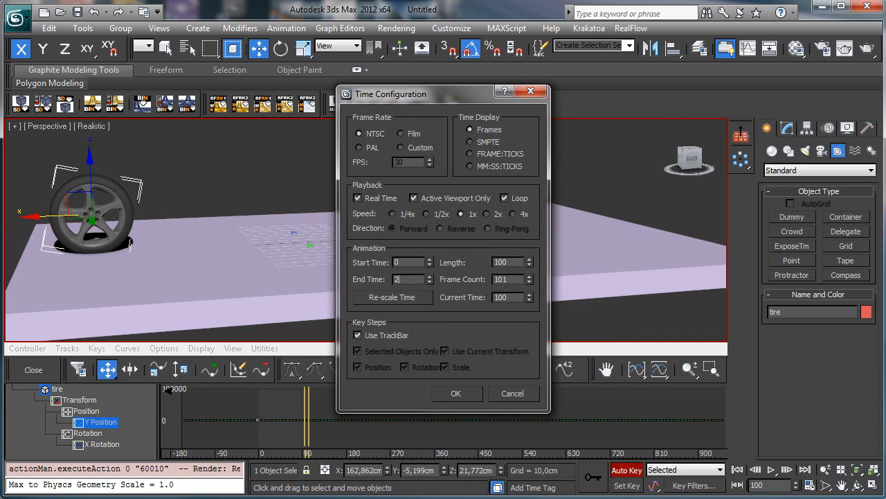
click(464, 394)
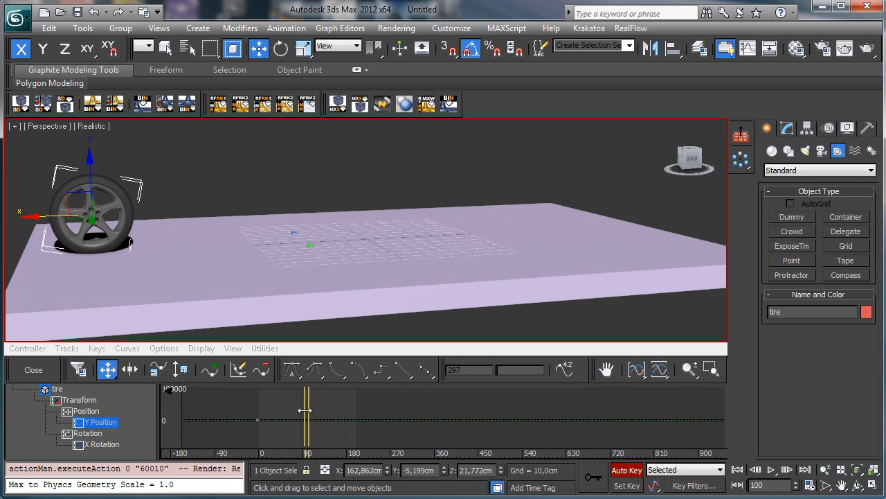
drag(305, 411, 404, 394)
drag(46, 218, 543, 198)
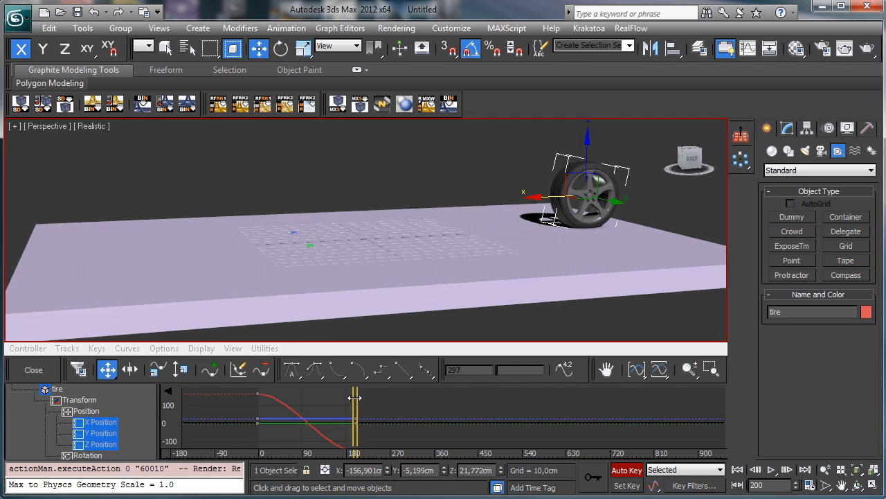
- Select all of the tire's position keys, set their tangents to linear, and turn off Auto Key
drag(354, 397, 394, 473)
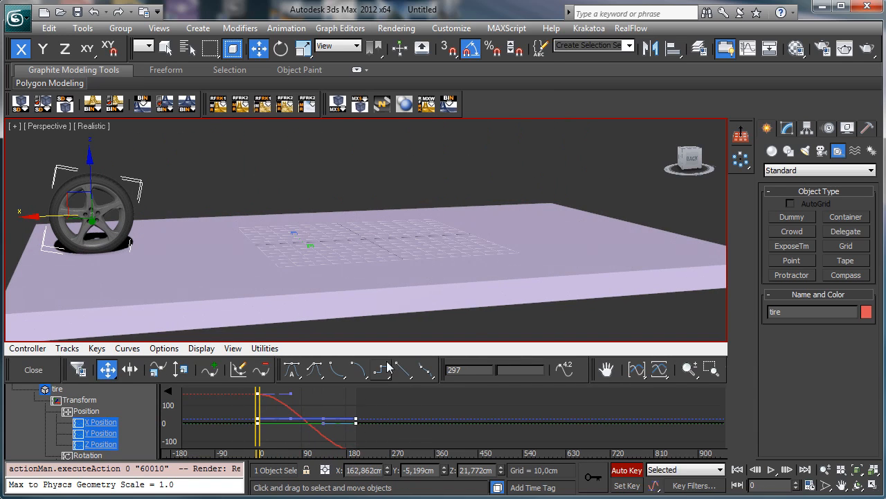
click(403, 369)
drag(261, 404, 223, 411)
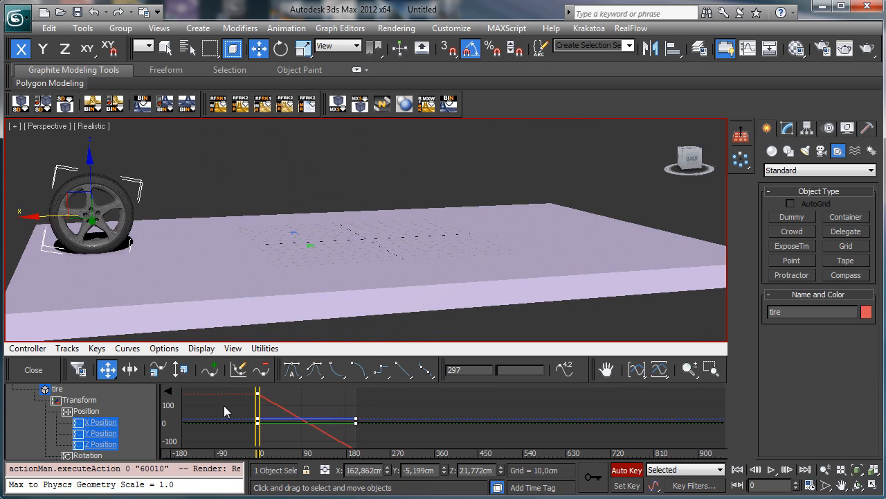
click(627, 470)
drag(257, 405, 278, 409)
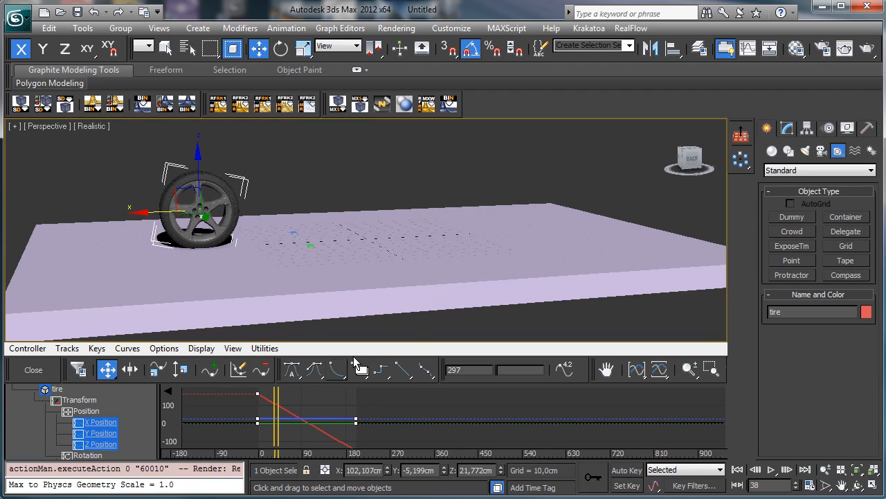
- Copy the expression 0 - (rot / 1000) from the tire's X Rotation controller
click(811, 130)
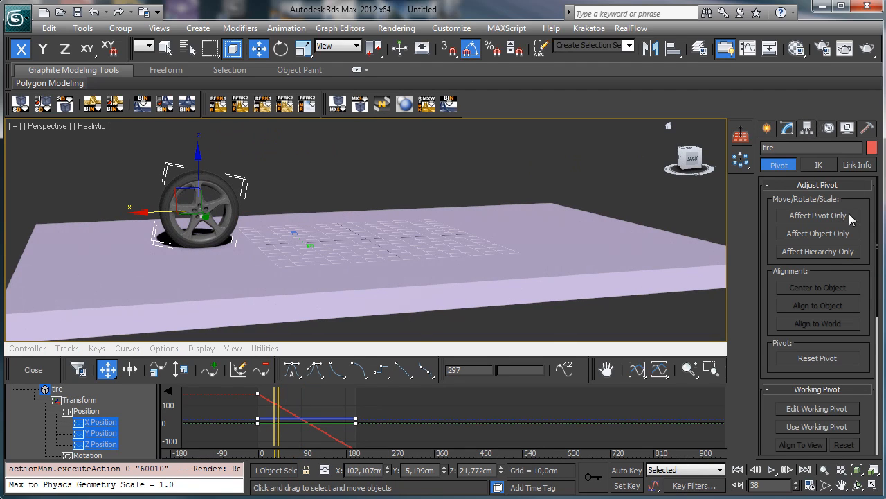
click(827, 129)
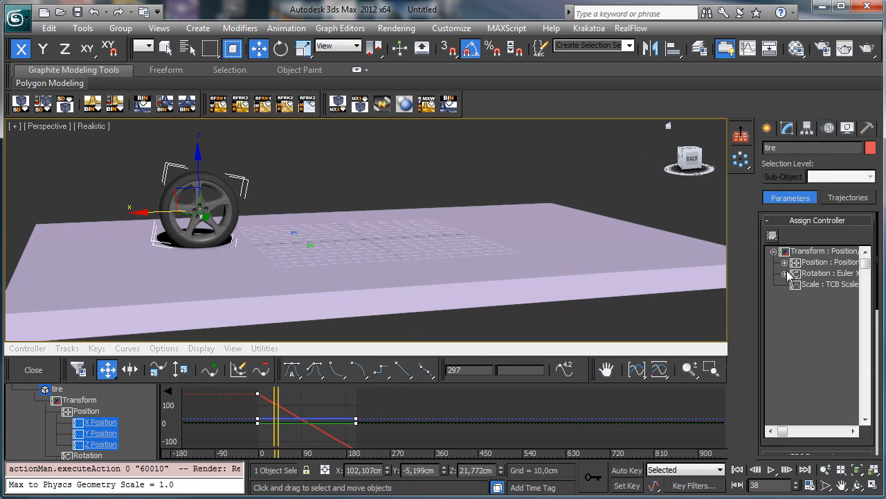
click(786, 274)
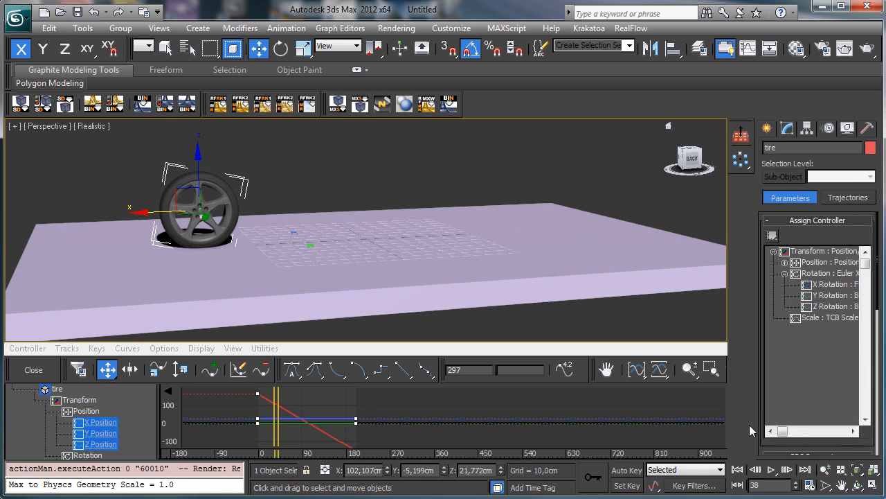
mouse_move(781, 431)
mouse_down()
mouse_move(803, 432)
mouse_move(780, 431)
mouse_up()
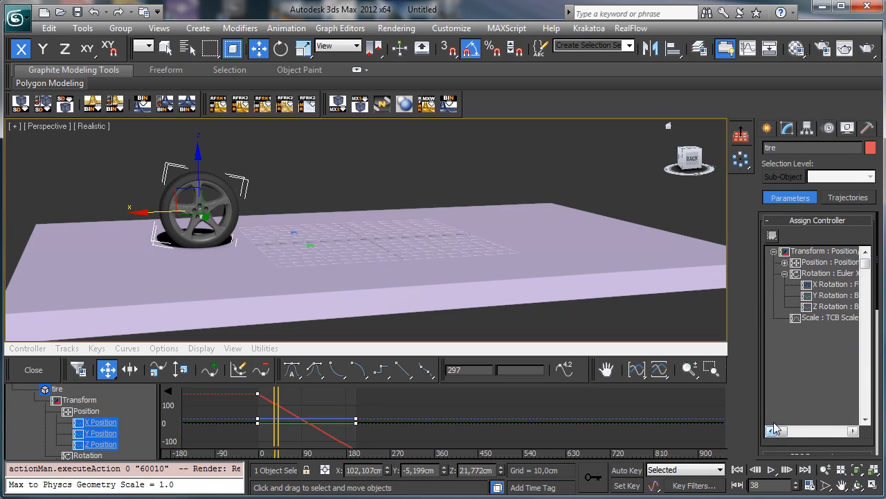
click(834, 296)
click(830, 285)
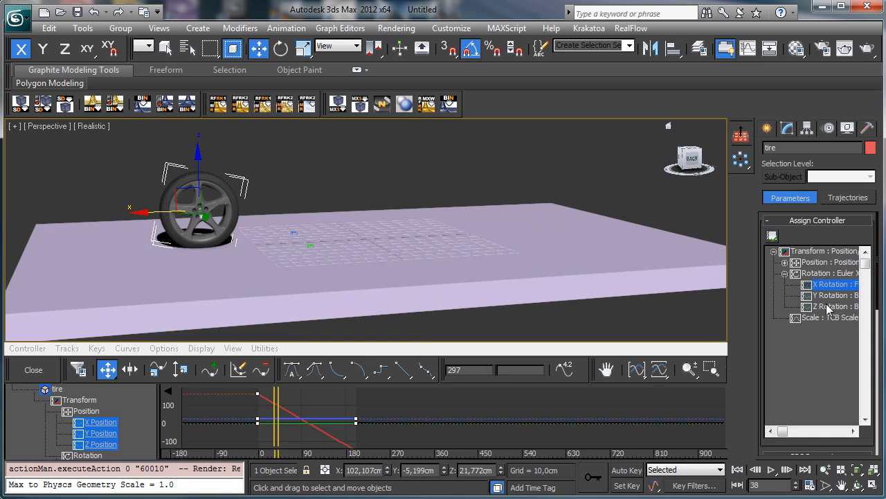
right_click(831, 285)
click(854, 344)
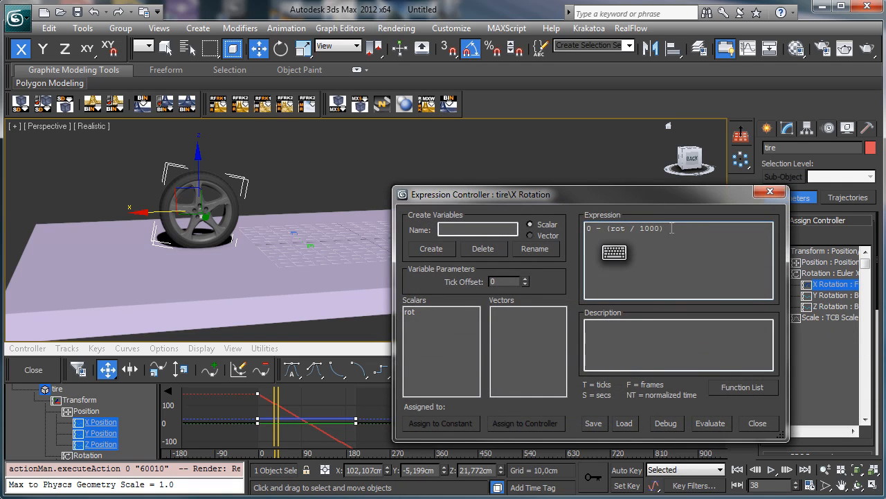
drag(676, 229, 469, 211)
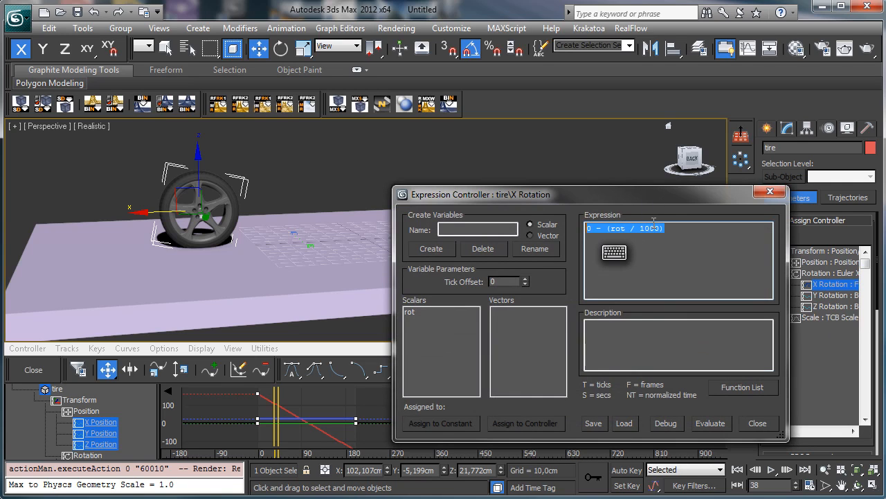
key(ctrl+c)
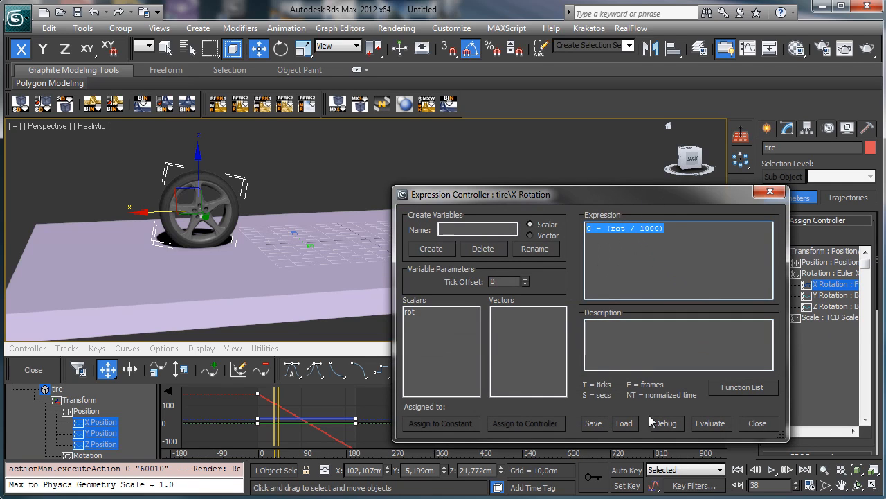
click(758, 424)
- Assign a Float Expression controller to the tire's Y Rotation
click(821, 298)
click(773, 236)
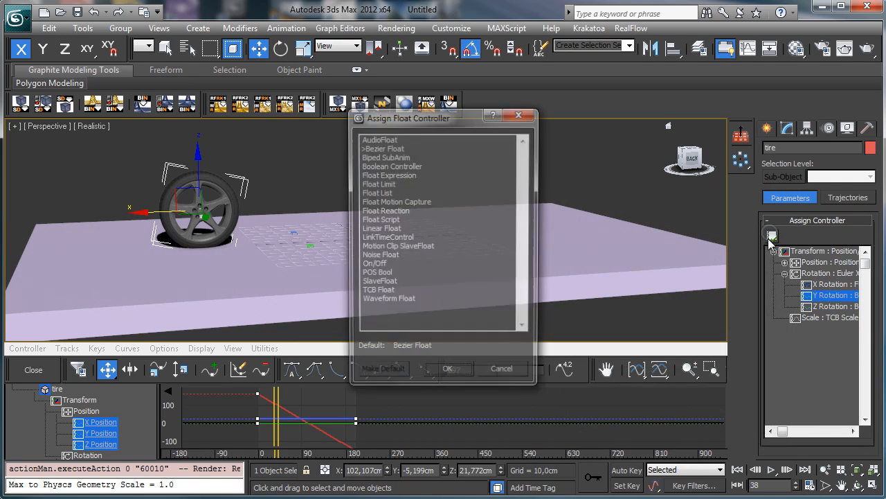
double_click(388, 175)
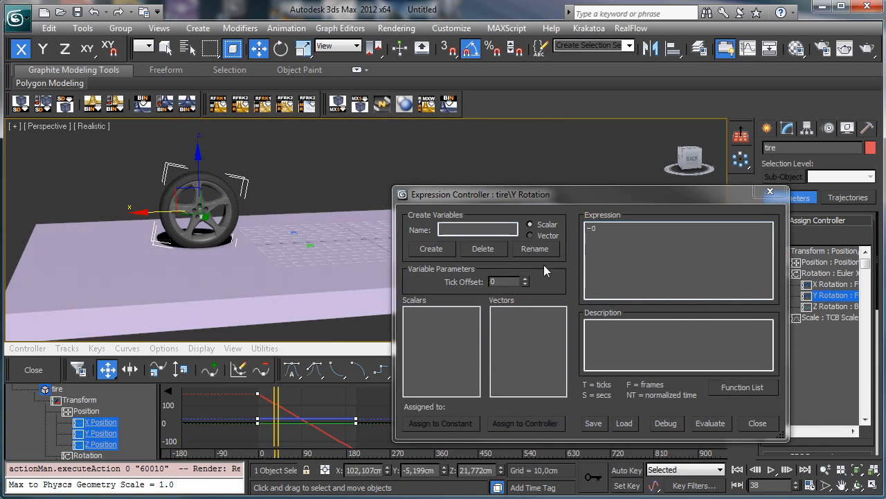
- Create a scalar variable named rot in the tire's Y Rotation expression controller
click(470, 230)
text(rot)
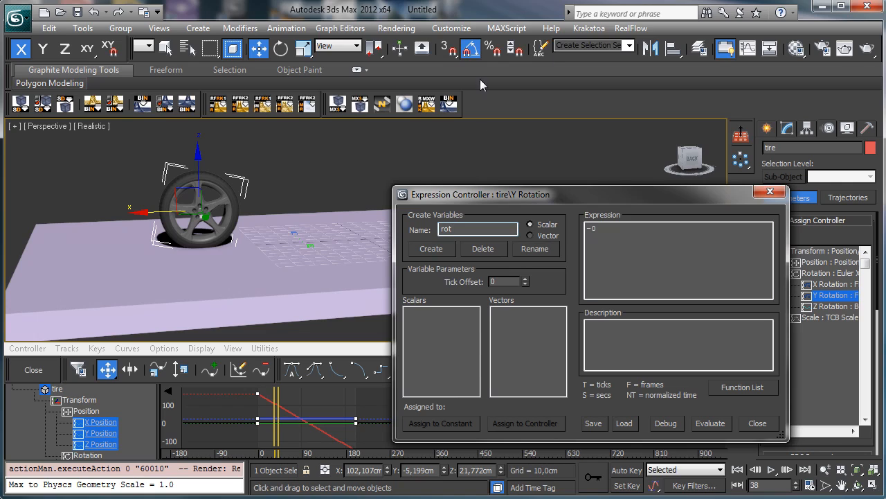
click(419, 249)
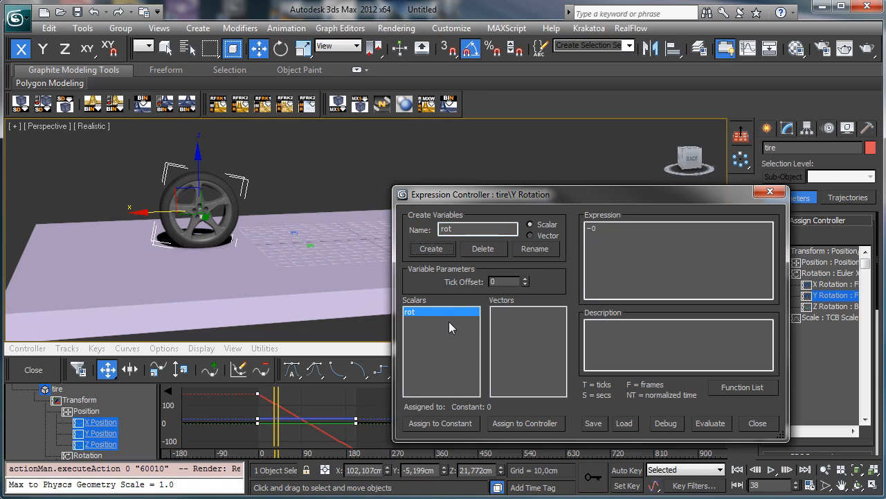
- Assign the rot variable to the tire's X Position controller, picked from the scene's object tracks
click(525, 424)
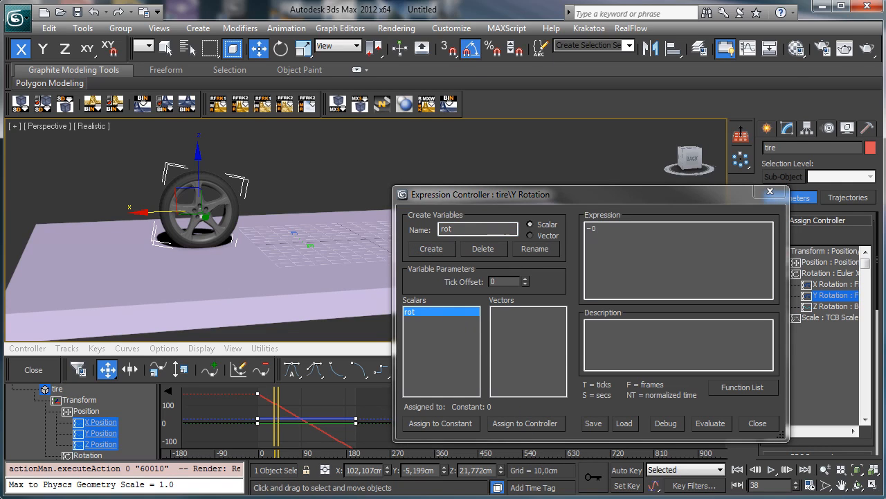
drag(555, 99, 662, 87)
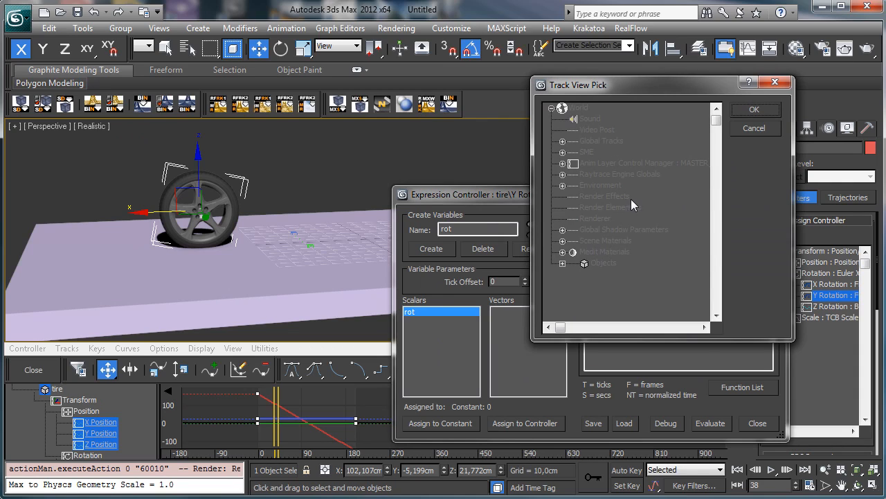
click(563, 264)
click(585, 285)
middle_drag(648, 283, 650, 237)
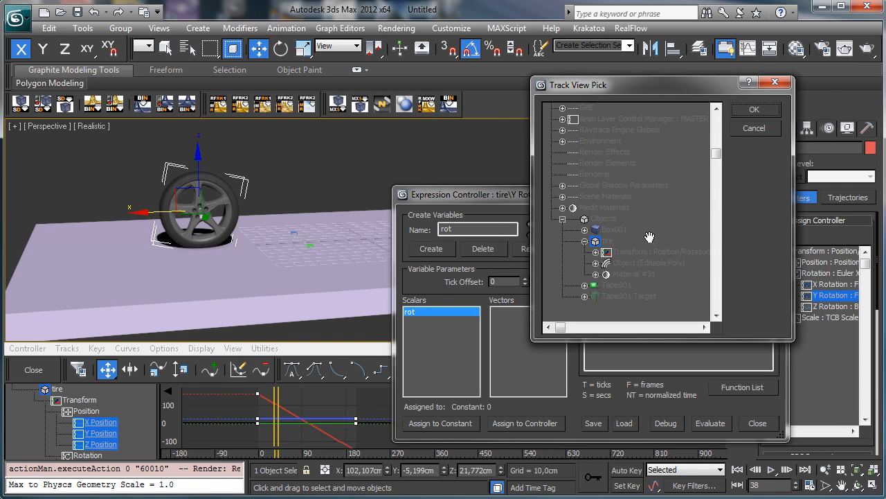
click(596, 253)
click(606, 264)
click(651, 275)
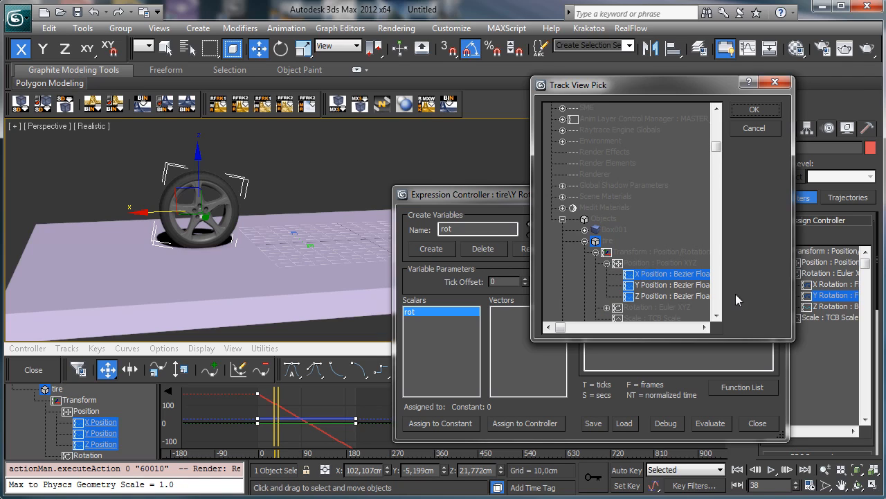
click(755, 110)
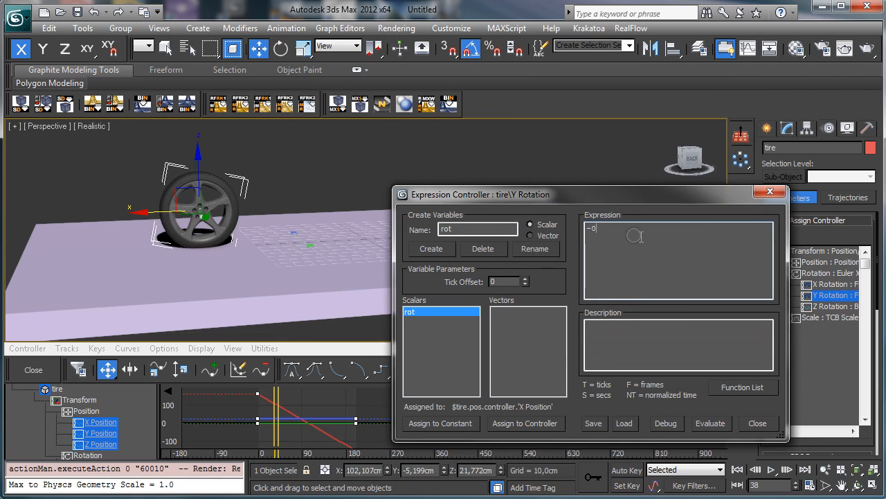
- Replace the Y Rotation expression with the copied 0 - (rot / 1000), evaluate it, and scrub back to frame 0
key(ctrl+a)
key(ctrl+v)
click(714, 423)
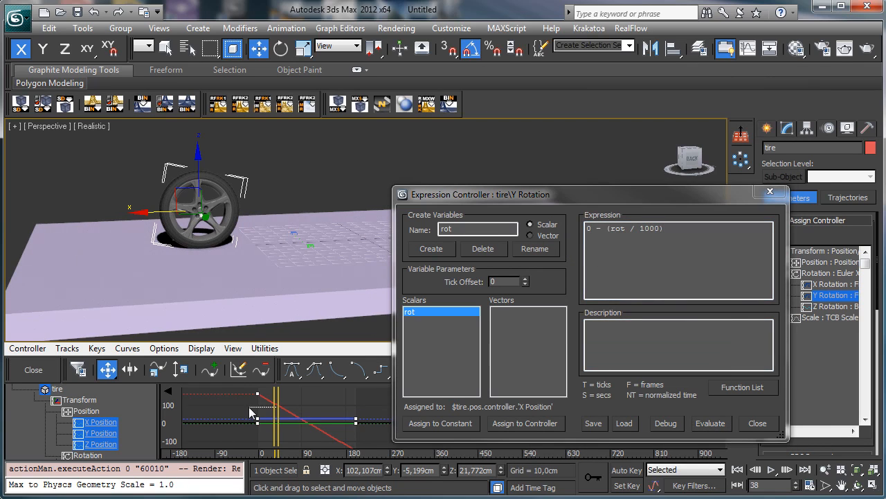
click(758, 423)
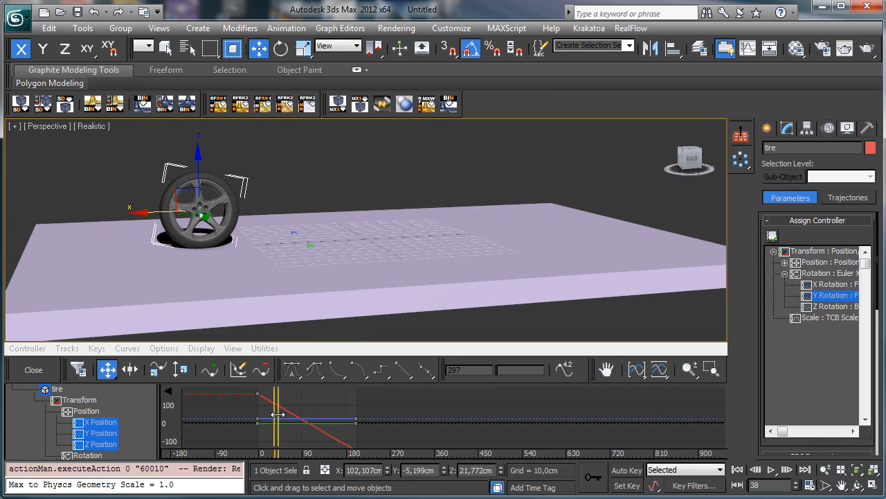
drag(277, 414, 231, 399)
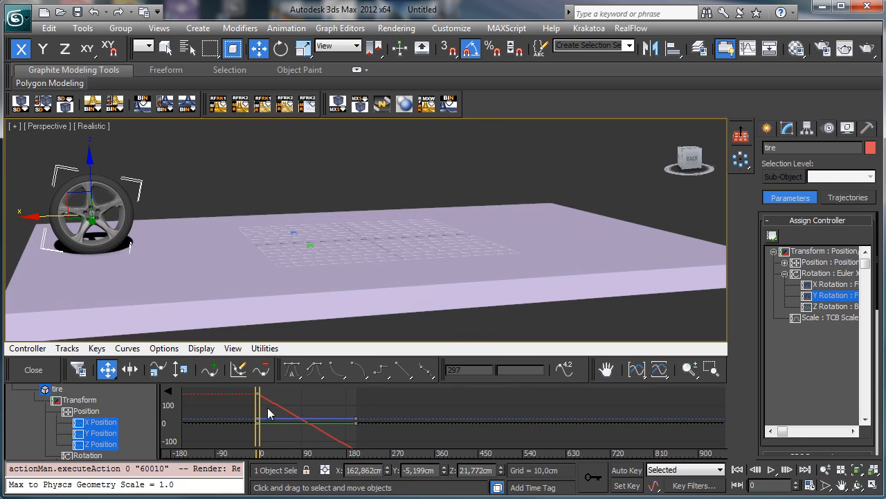
- Try rotating the tire about its Y axis at frame 200 with Auto Key on, and undo the rotation
click(627, 470)
drag(258, 407, 355, 408)
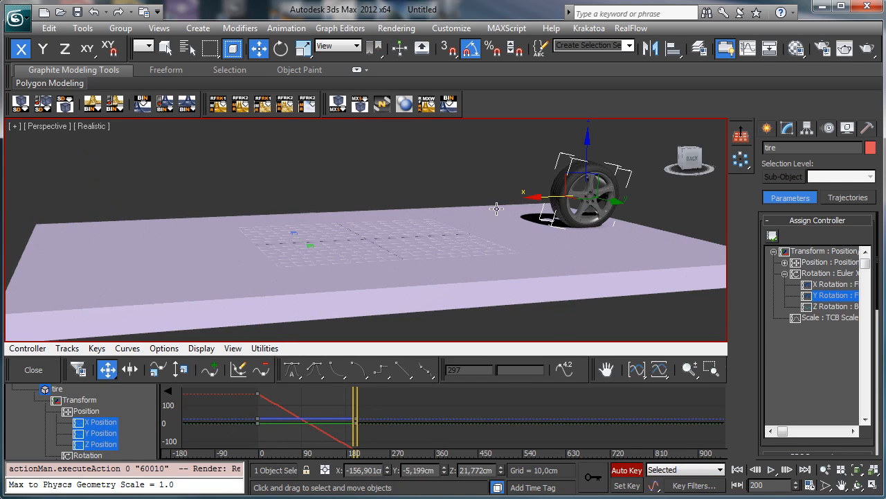
key(e)
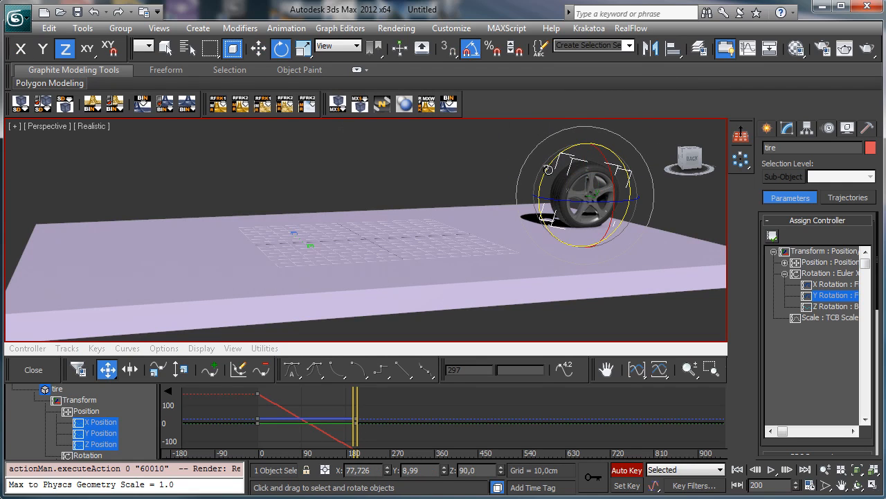
drag(581, 147, 515, 173)
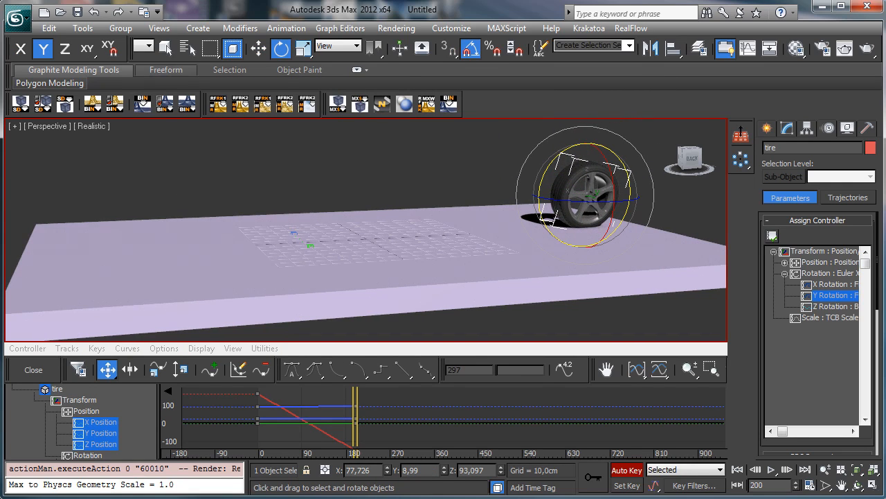
click(95, 12)
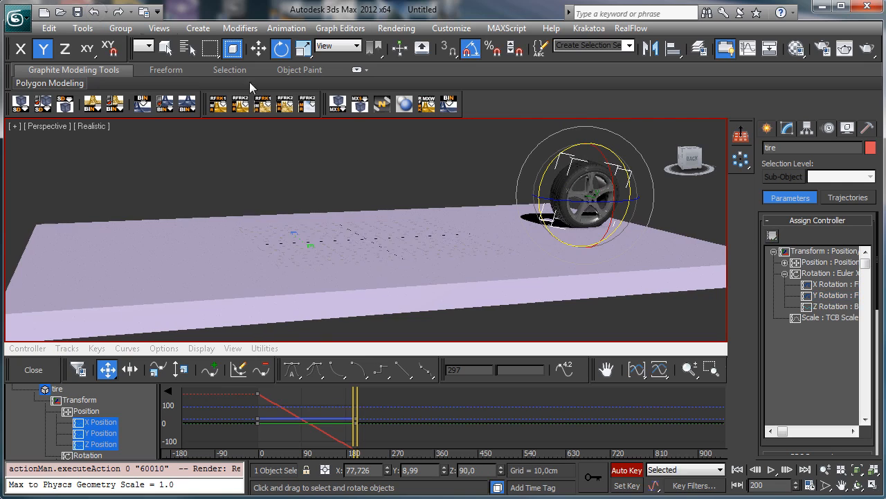
click(632, 473)
- Inspect the expression on the tire's X Rotation controller
double_click(825, 288)
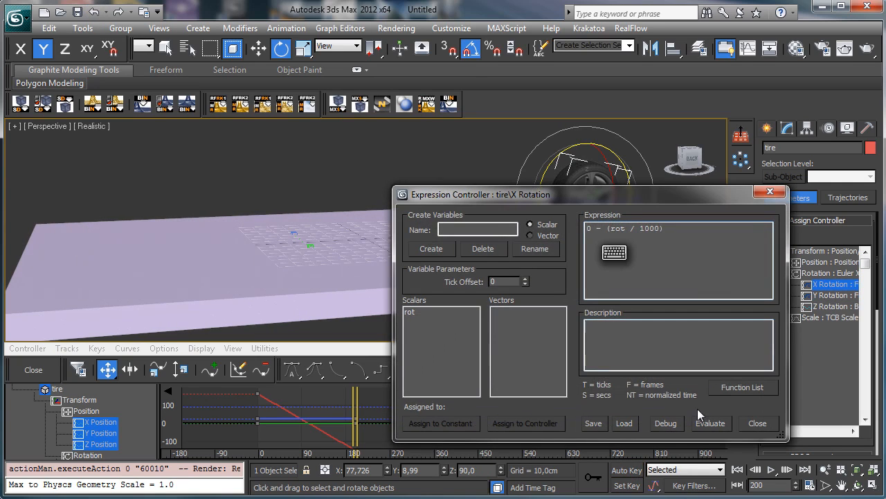
click(760, 419)
click(836, 296)
right_click(834, 298)
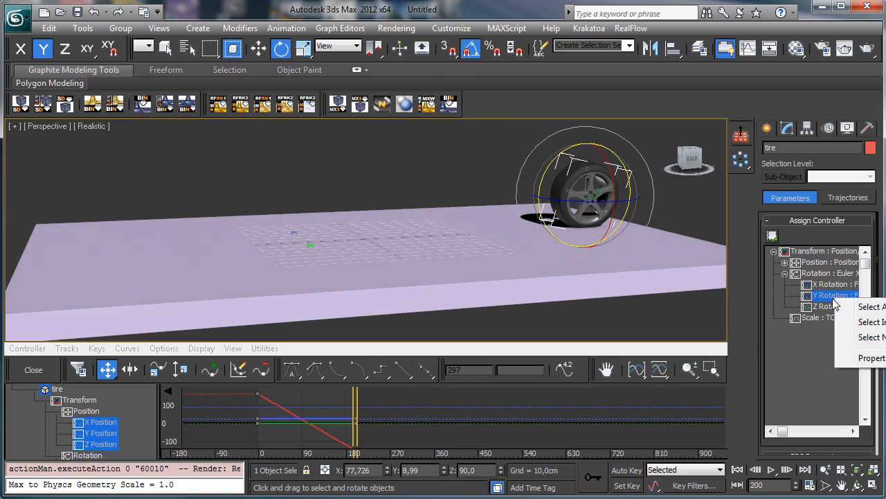
click(836, 286)
right_click(833, 305)
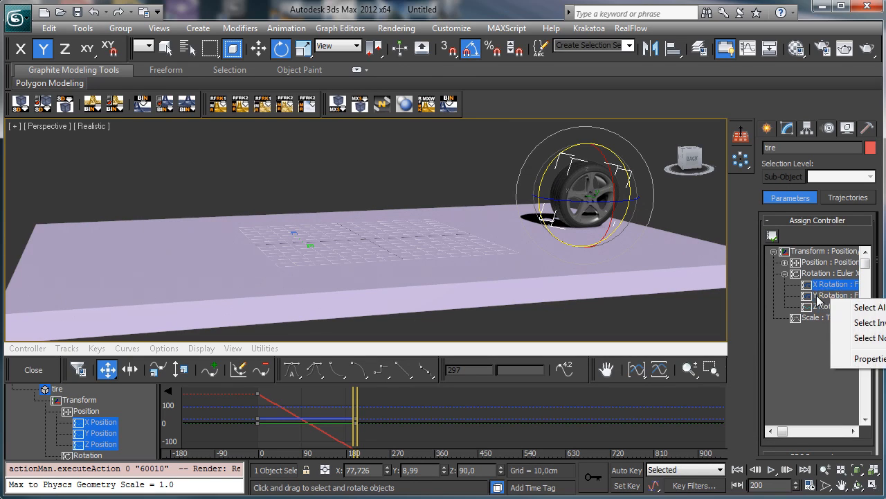
- Change the tire's Y Rotation expression to 0 - (rot / 1) and scrub the animation back to frame 0 to test it
click(834, 295)
right_click(834, 297)
click(859, 359)
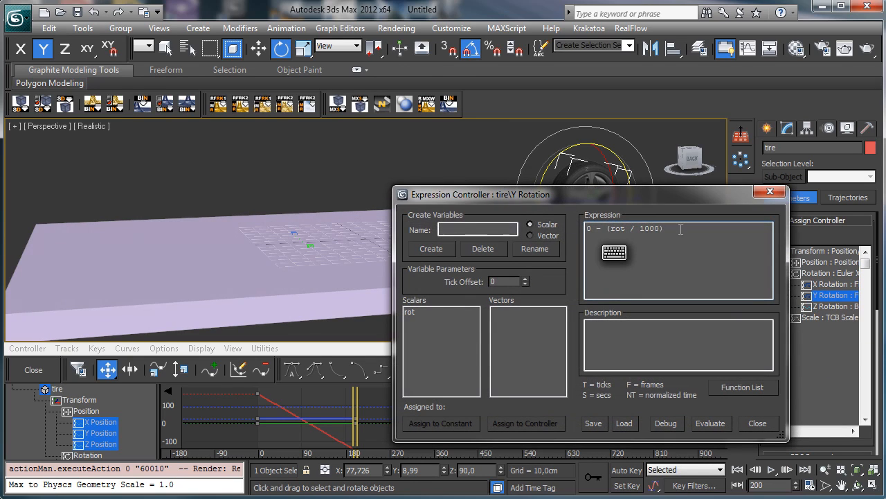
key(BackSpace)
key(BackSpace)
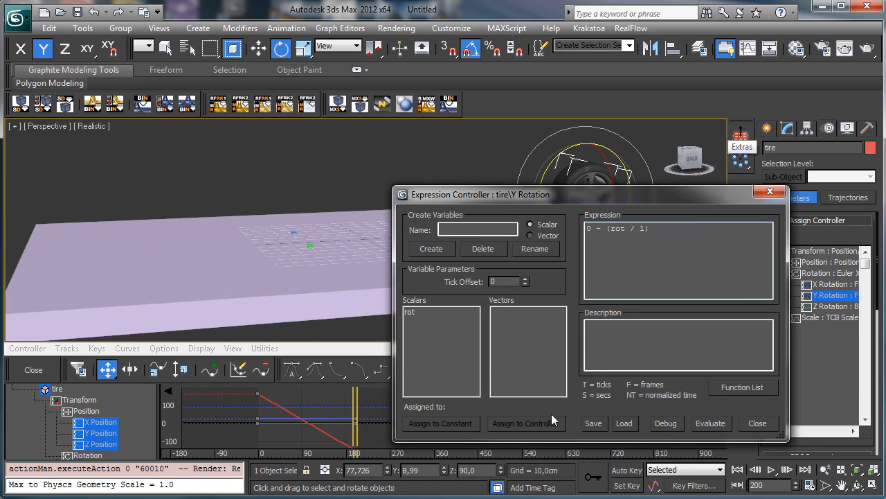
click(758, 422)
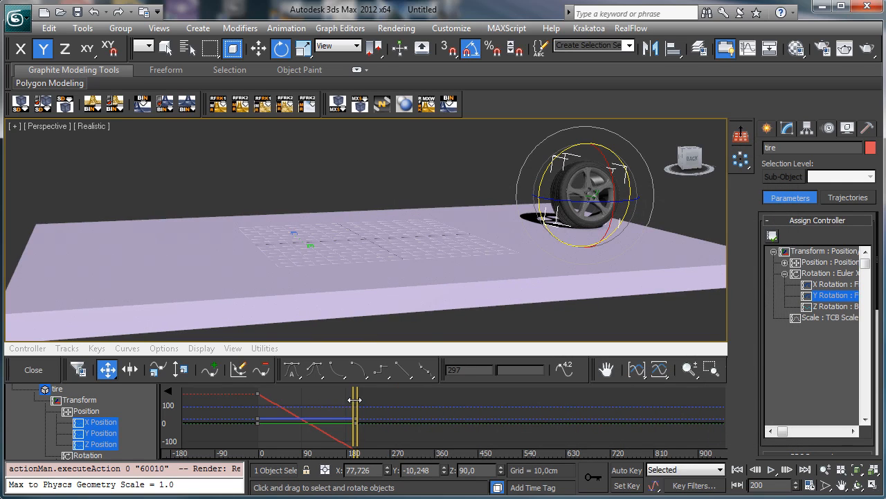
mouse_move(355, 400)
mouse_down()
mouse_move(263, 399)
mouse_move(321, 398)
mouse_up()
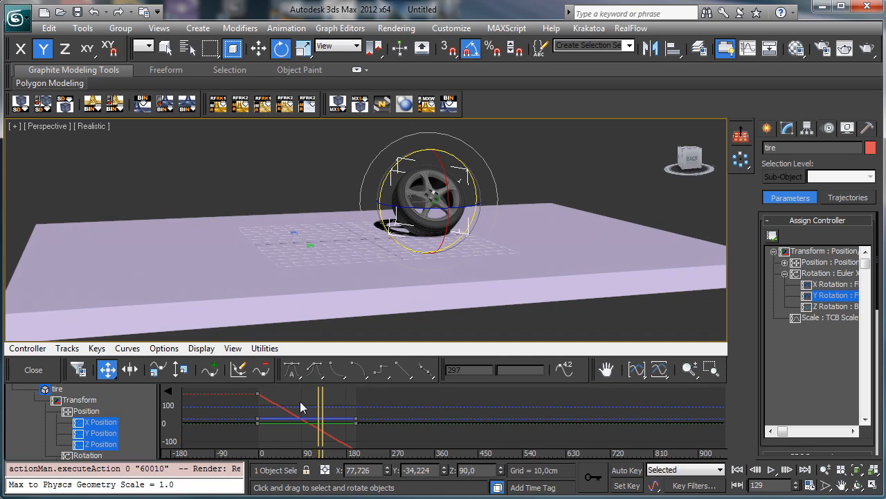
drag(322, 396, 258, 396)
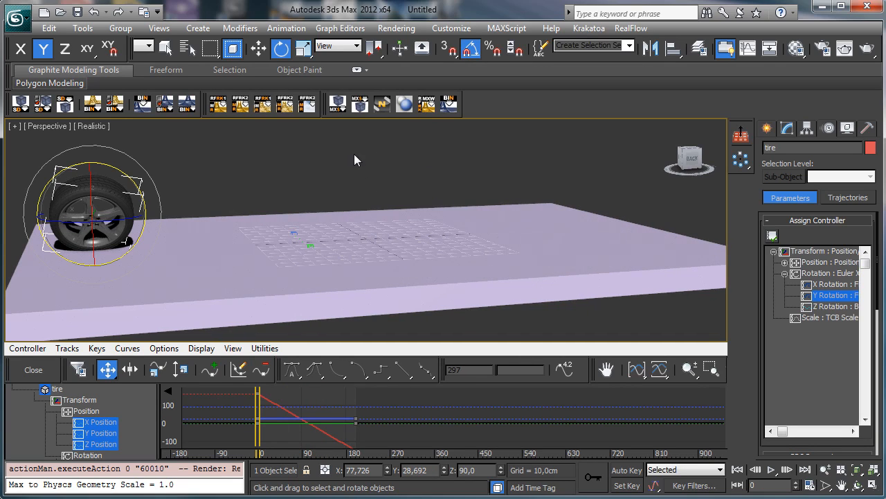
- Undo the recent expression changes back through the controller assignment on the tire's Y Rotation
click(106, 11)
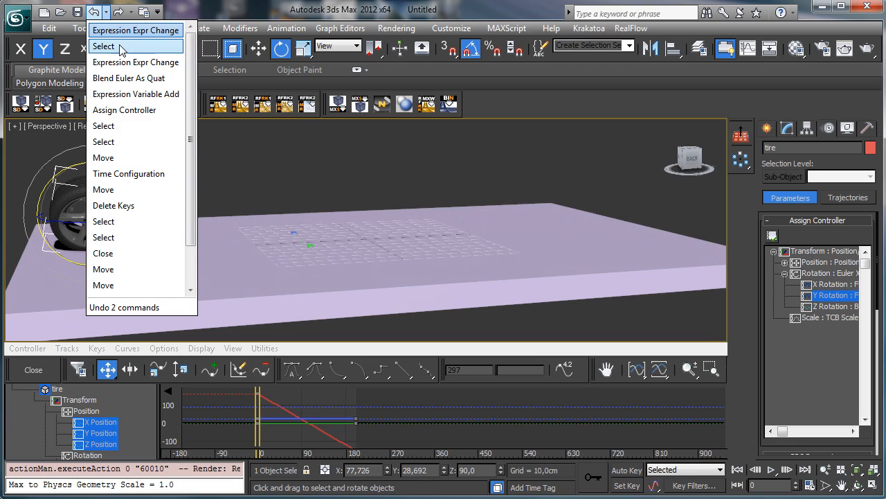
click(146, 108)
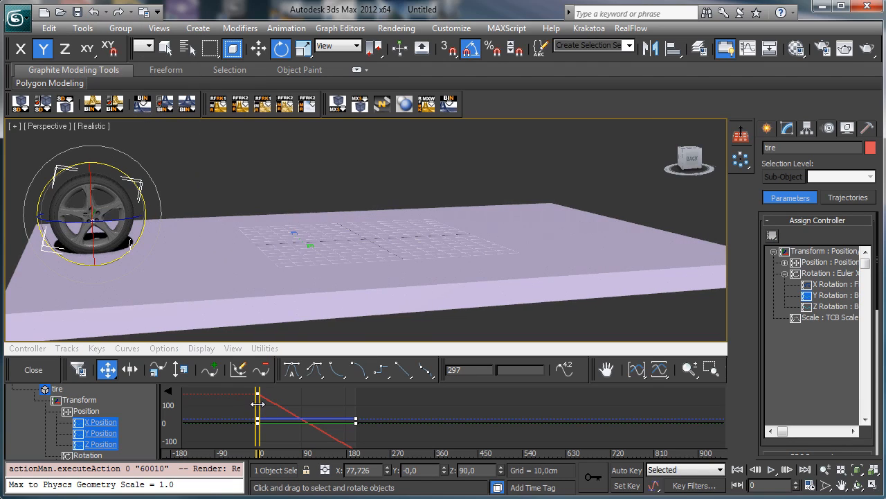
drag(258, 404, 228, 399)
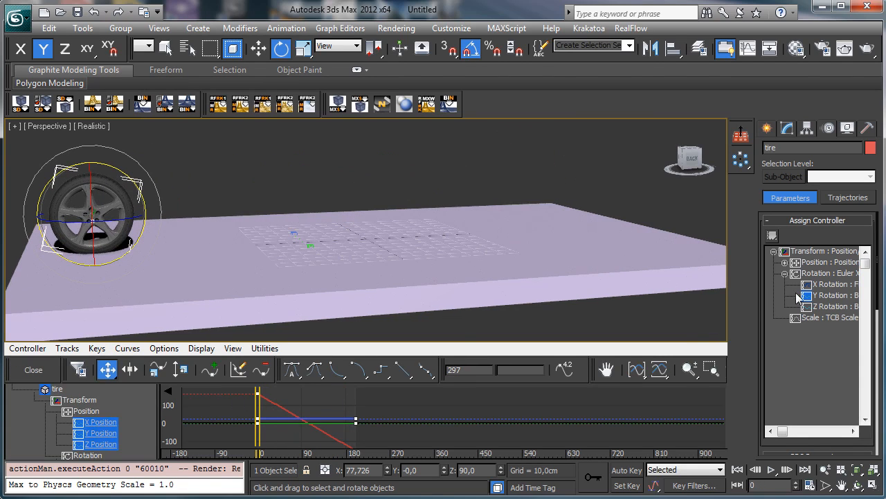
- Change the tire's X Rotation expression to 0 - (rot / 100) and test it by scrubbing the timeline
click(831, 284)
right_click(831, 285)
click(859, 344)
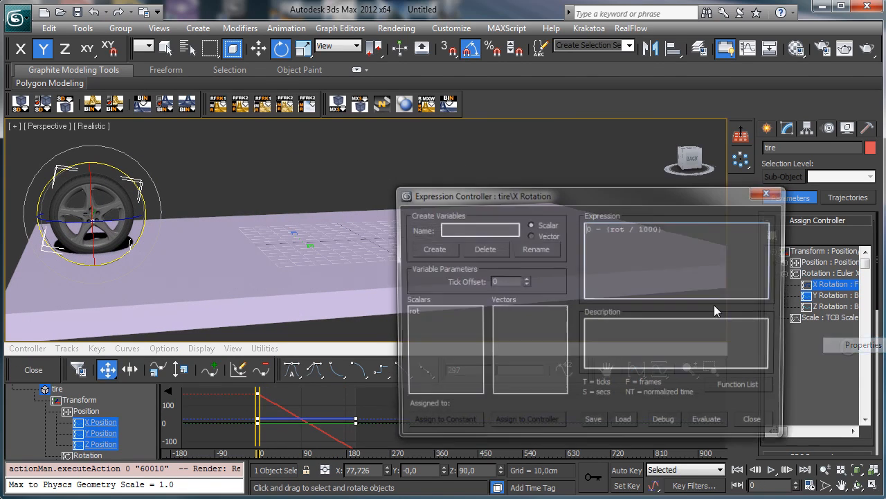
key(BackSpace)
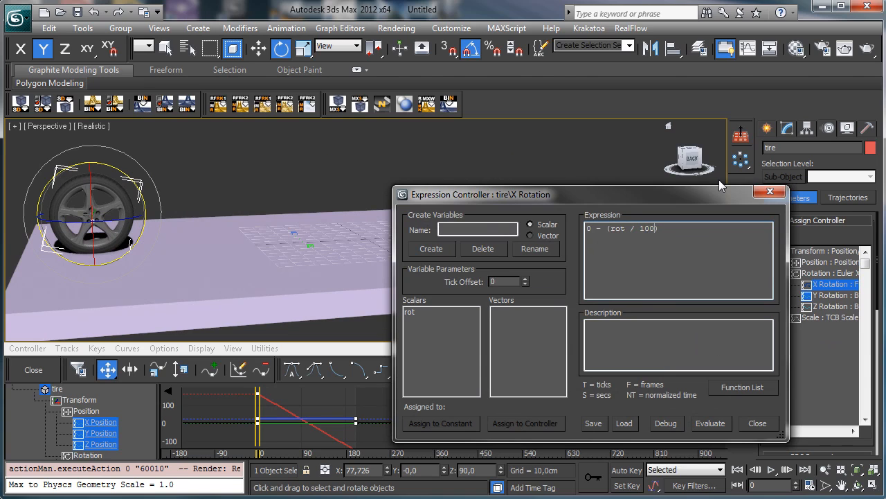
click(757, 423)
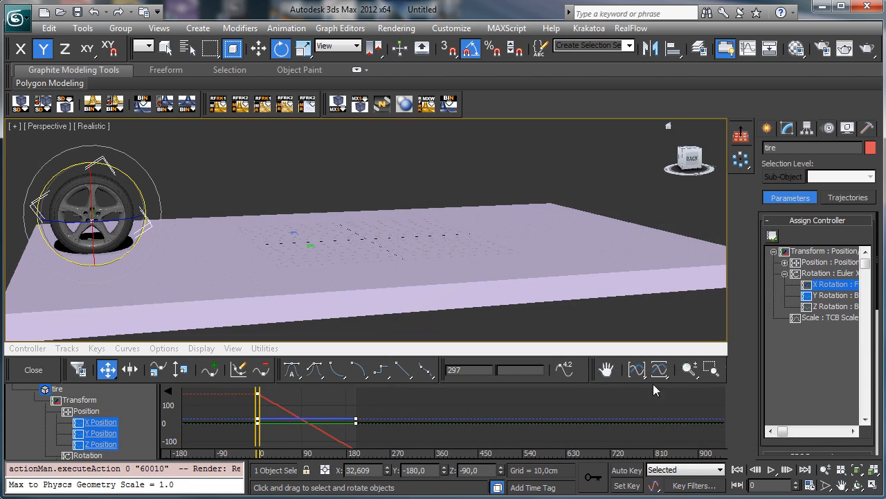
mouse_move(258, 406)
mouse_down()
mouse_move(288, 405)
mouse_move(258, 402)
mouse_up()
- Set the tire's X Rotation expression to 0 - (rot / 1), evaluate it, and test it by scrubbing the timeline
right_click(836, 286)
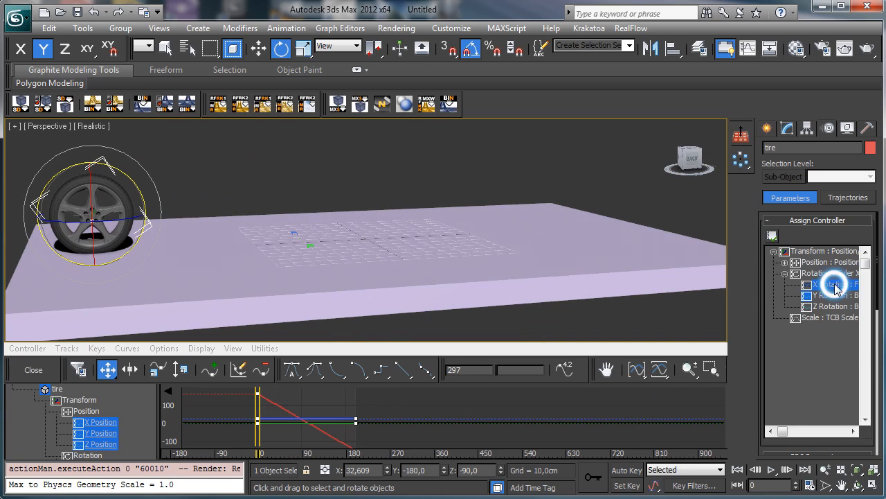
click(874, 344)
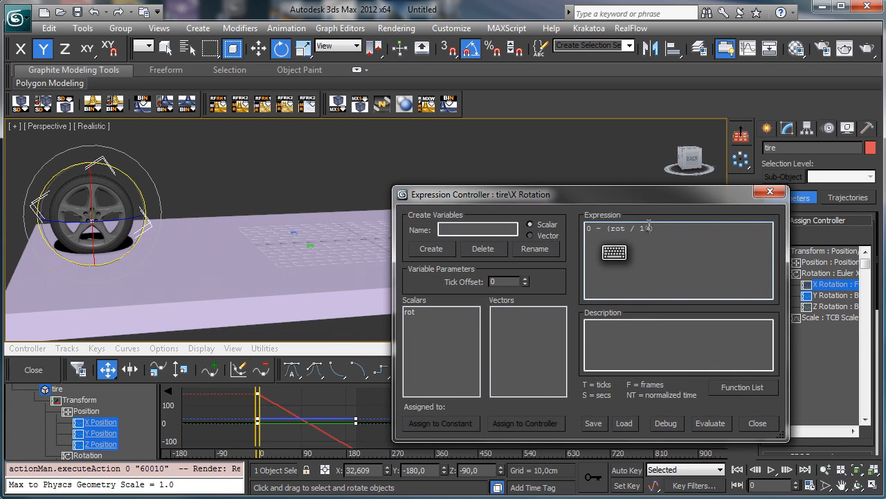
key(Return)
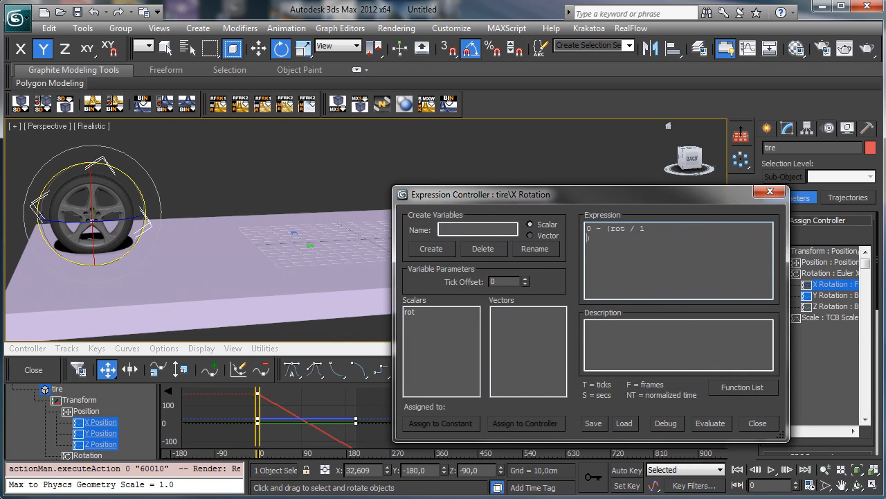
click(710, 420)
click(758, 424)
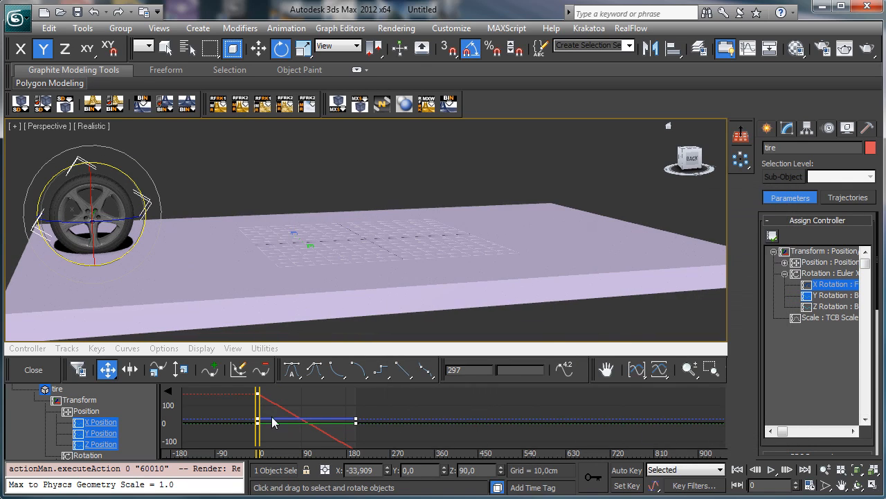
mouse_move(258, 409)
mouse_down()
mouse_move(317, 411)
mouse_move(247, 411)
mouse_up()
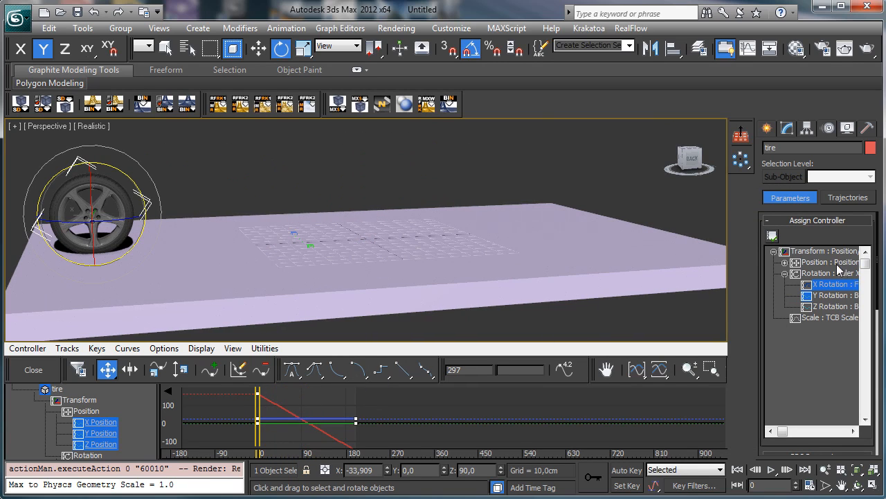
- Assign the rot variable in the tire's X Rotation expression to the tire's X Position controller and test it by scrubbing the timeline
right_click(824, 287)
click(863, 340)
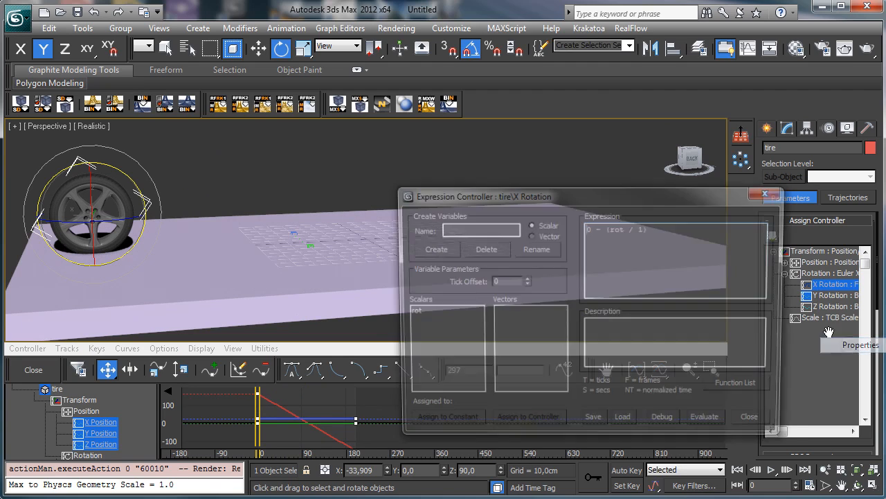
click(434, 312)
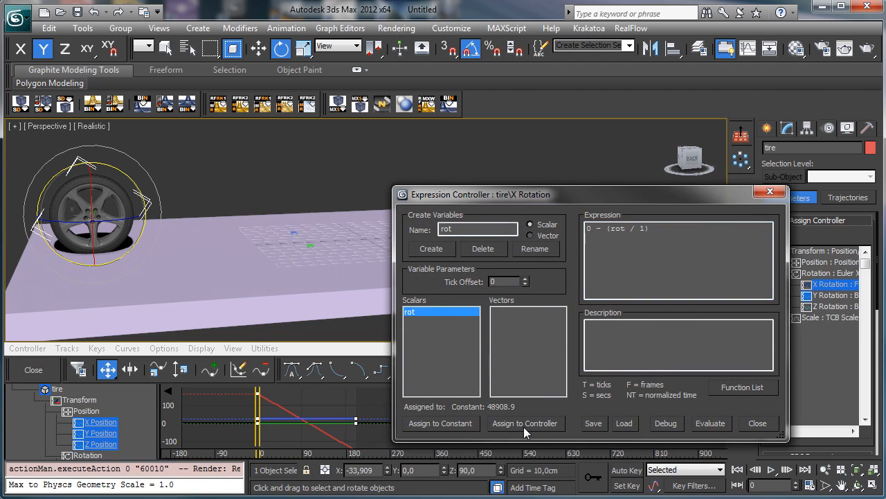
click(523, 424)
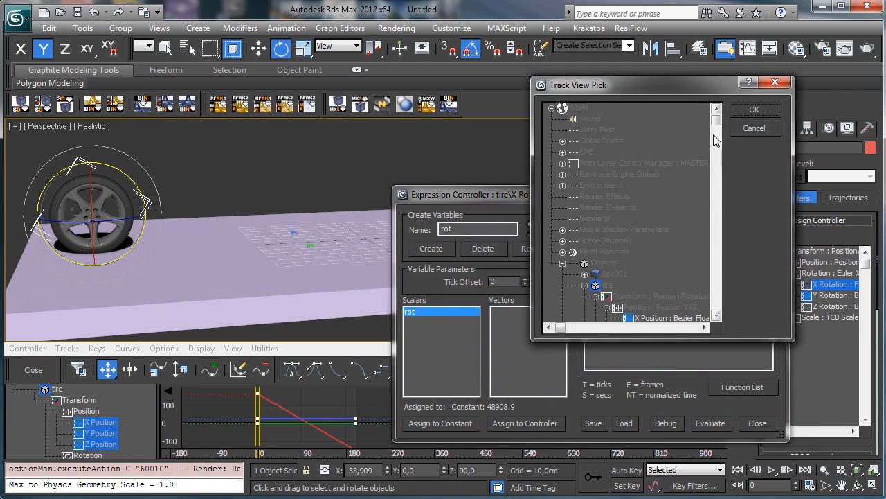
click(668, 317)
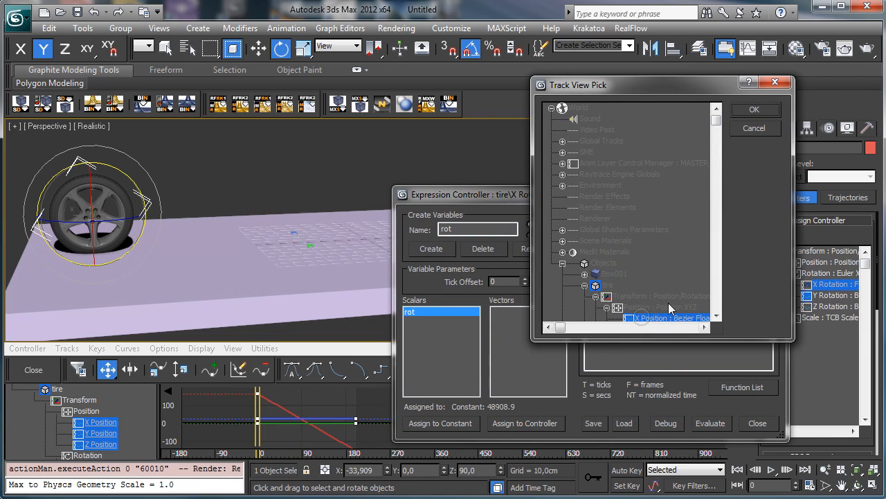
click(754, 110)
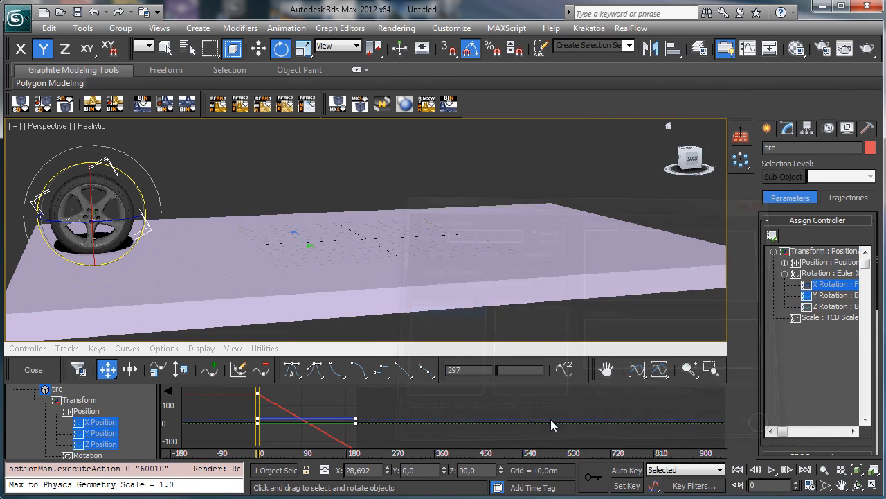
click(756, 423)
mouse_move(258, 403)
mouse_down()
mouse_move(295, 407)
mouse_move(258, 407)
mouse_up()
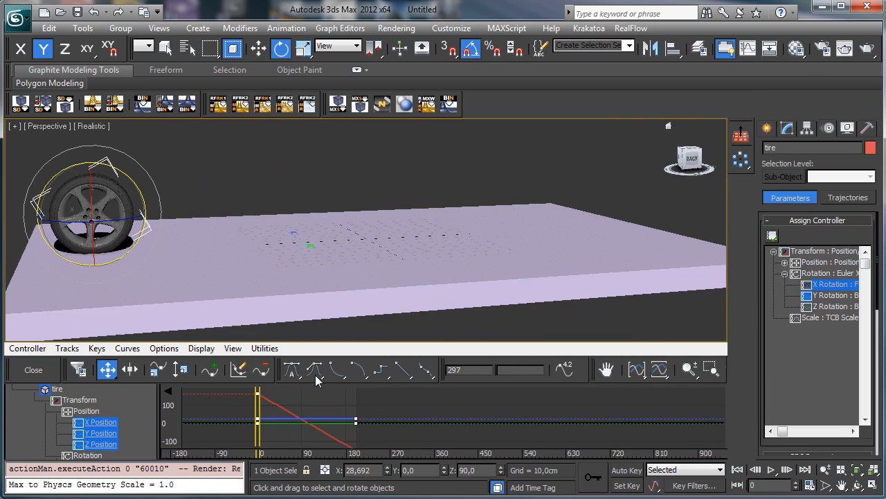
- Change the tire's X Rotation expression to 0 - (rot / 1000), evaluate it, and test it by scrubbing the timeline
right_click(836, 285)
click(870, 343)
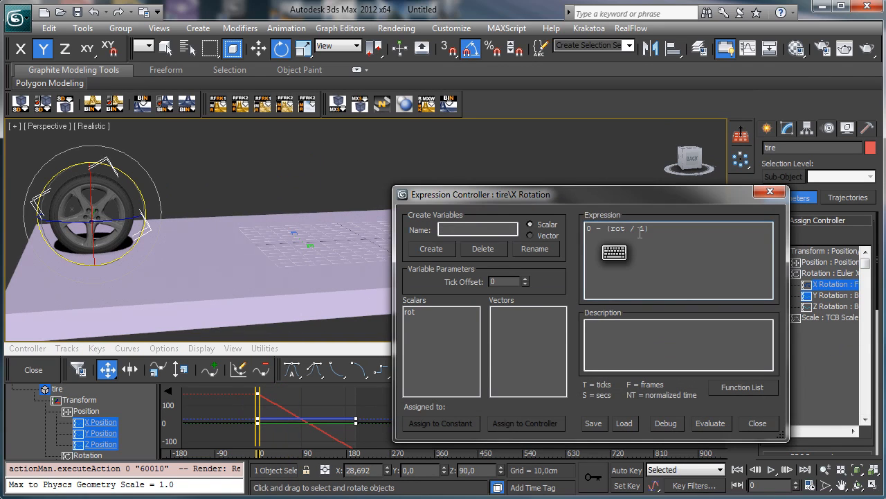
text(000)
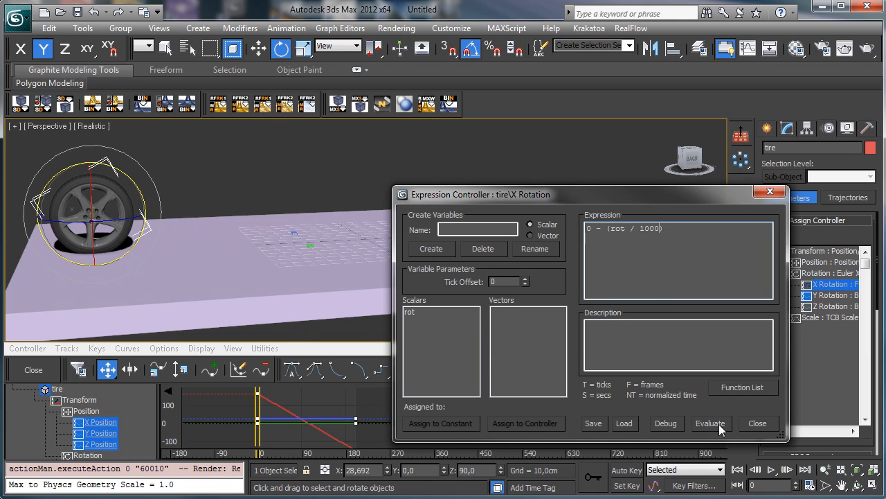
click(719, 423)
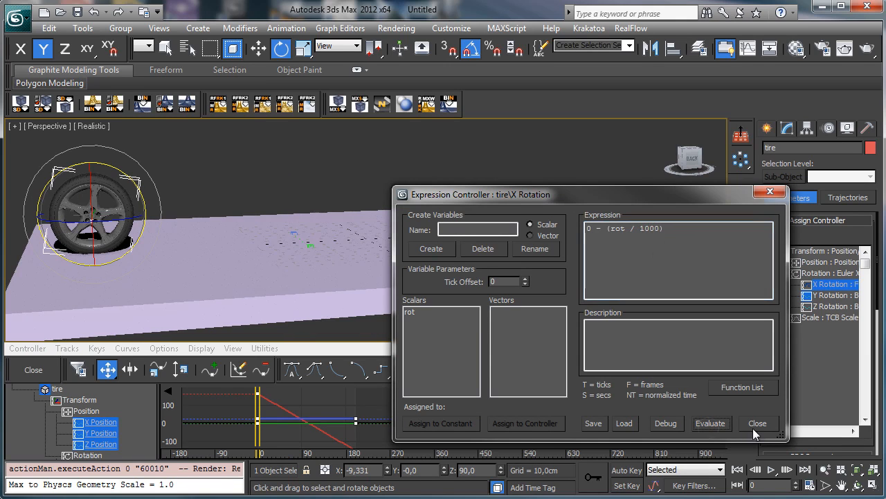
click(763, 425)
drag(257, 406, 233, 410)
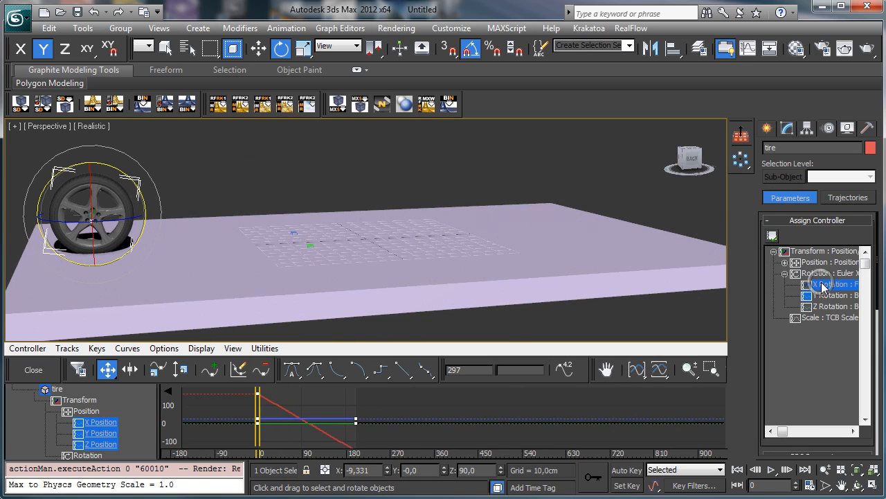
- Set the tire's X Rotation expression to 0 - (rot / 100), evaluate it, and check the roll over the timeline
right_click(843, 284)
click(860, 341)
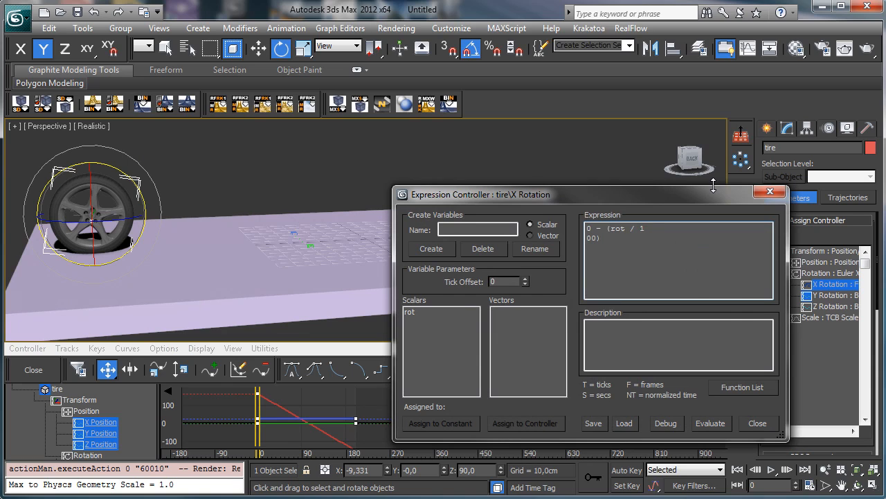
click(705, 423)
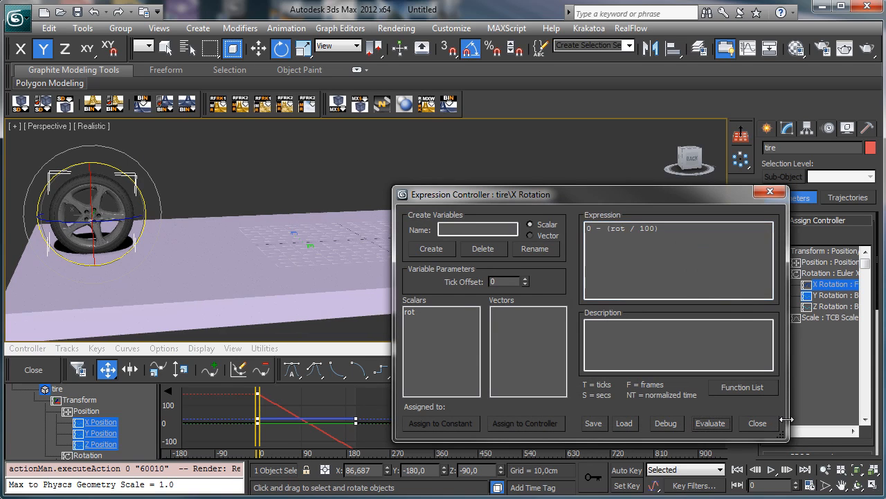
click(758, 423)
mouse_move(257, 406)
mouse_down()
mouse_move(300, 414)
mouse_move(258, 413)
mouse_up()
- Reverse the roll direction by setting the tire's X Rotation expression to 0 + (rot / 10), and test it by scrubbing the timeline
right_click(820, 285)
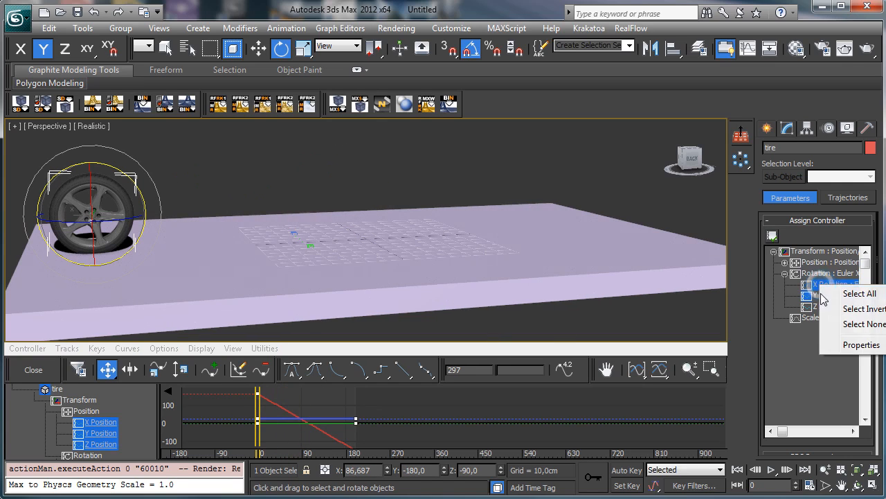
click(860, 339)
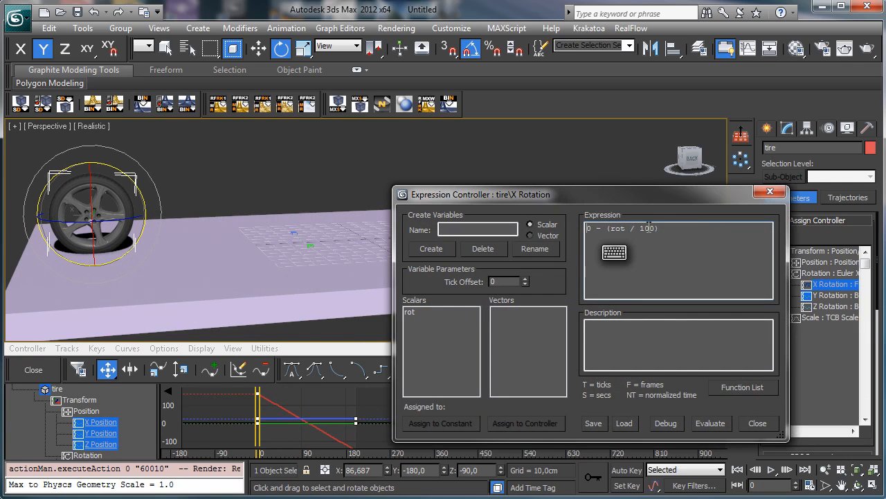
key(Delete)
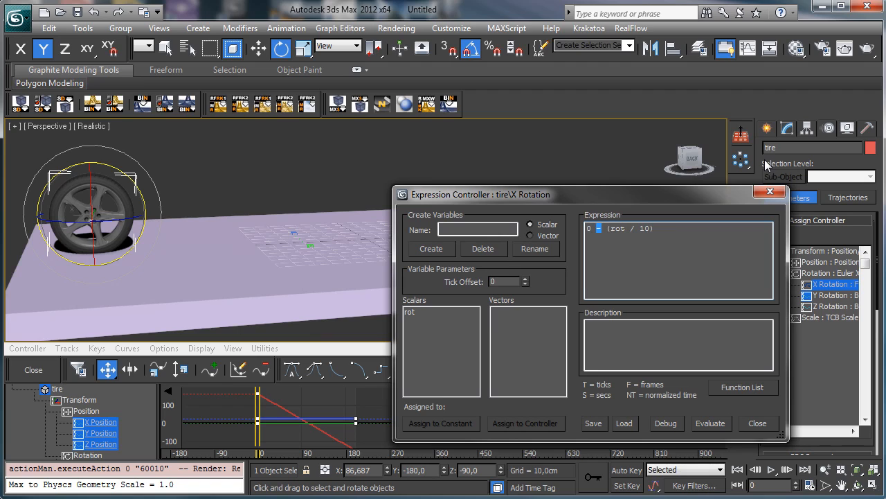
click(710, 423)
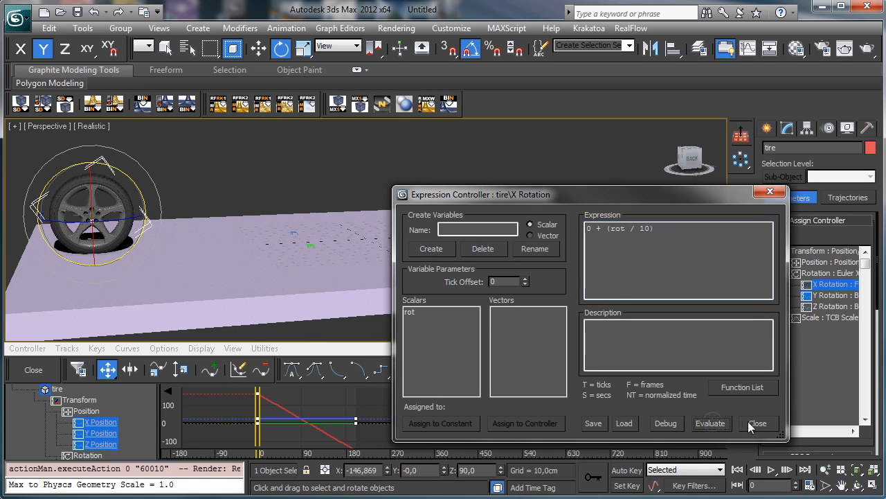
click(757, 423)
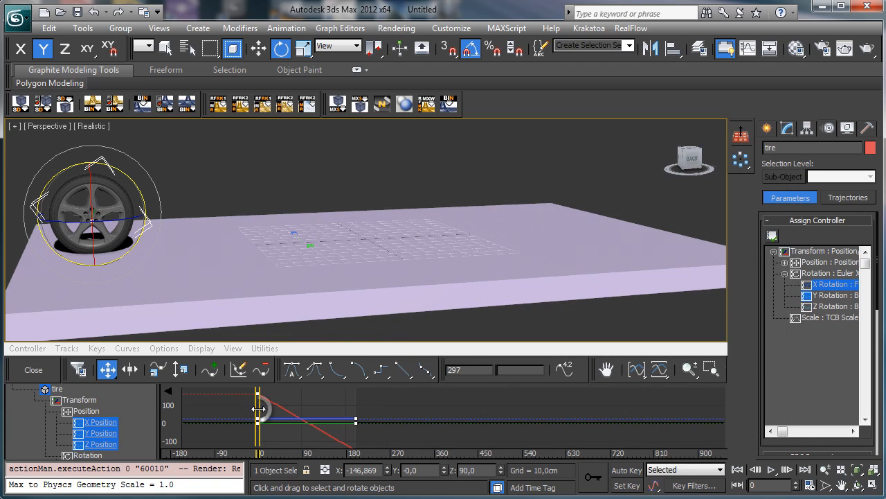
right_click(259, 408)
click(313, 411)
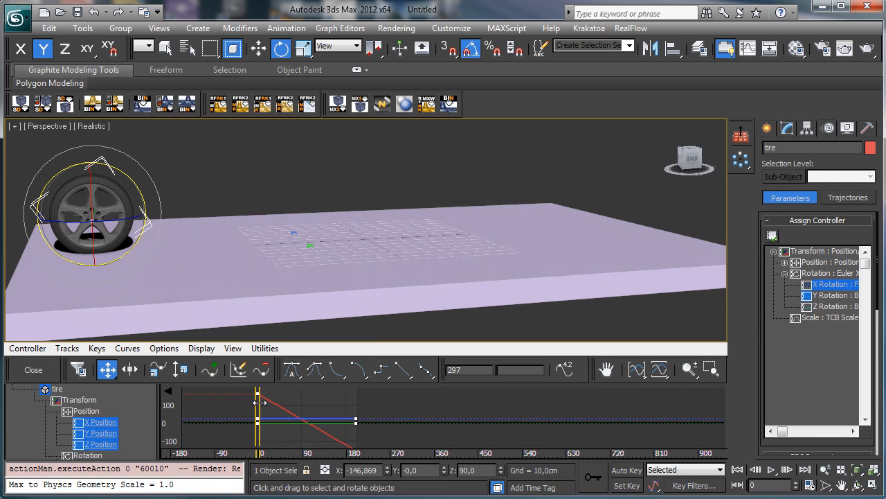
mouse_move(259, 401)
mouse_down()
mouse_move(353, 405)
mouse_move(257, 405)
mouse_up()
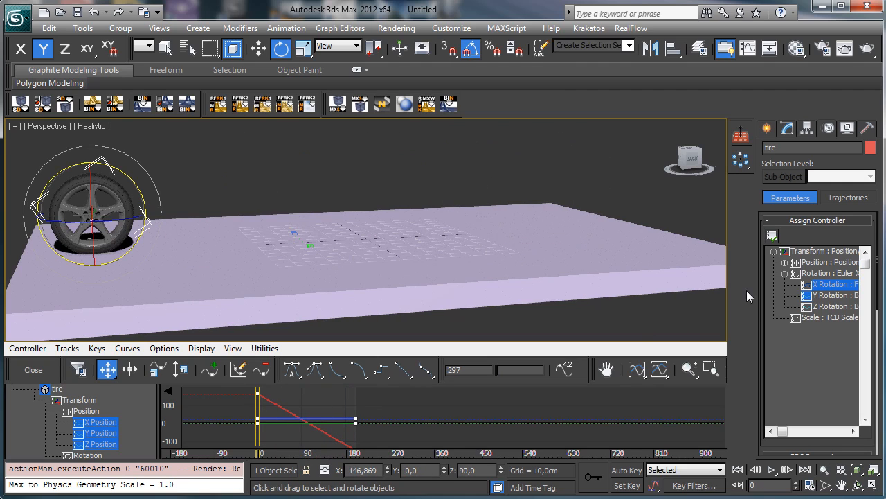
- Set the tire's X Rotation expression to 0 + (rot / 30), test it by scrubbing, and close the curve editor
right_click(837, 285)
click(864, 346)
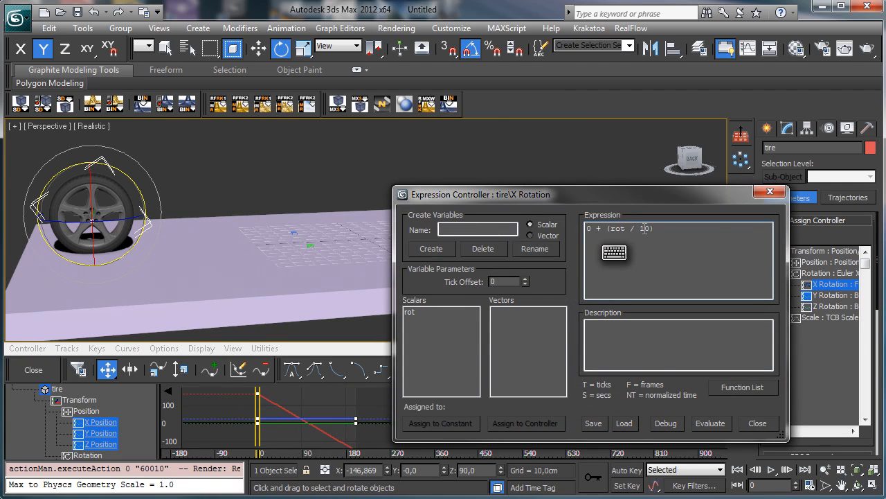
drag(645, 228, 640, 229)
text(3)
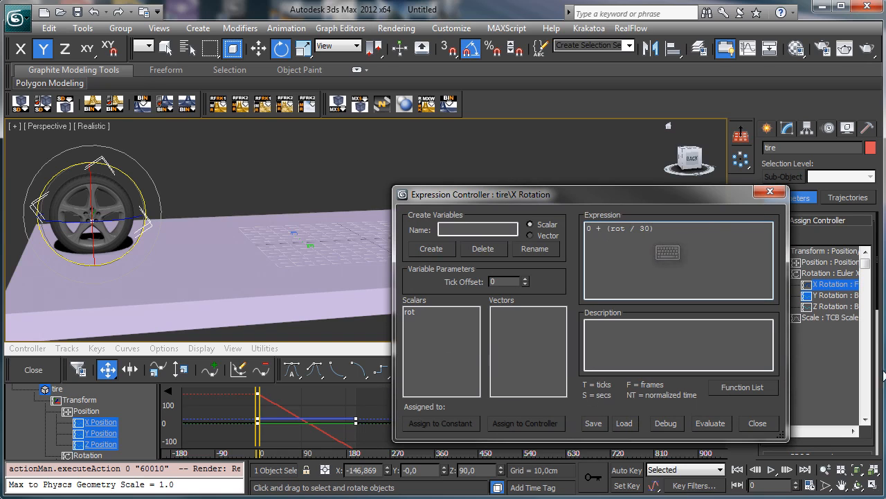
click(768, 422)
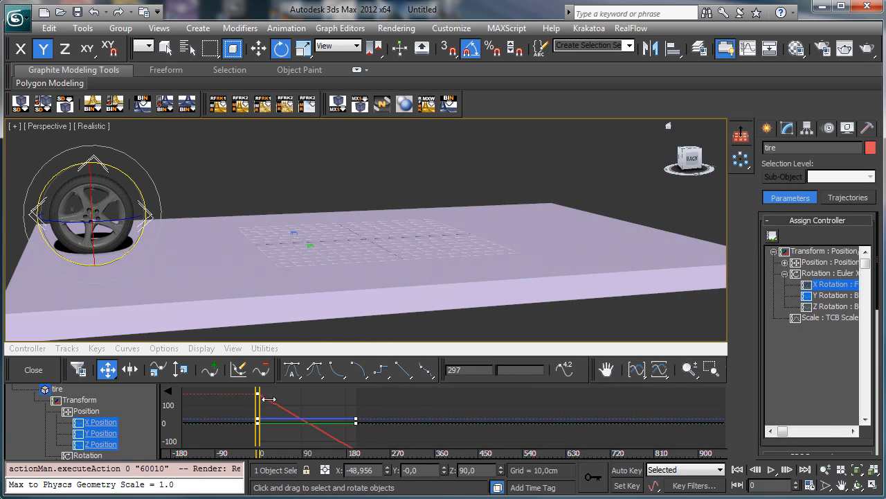
drag(267, 399, 240, 399)
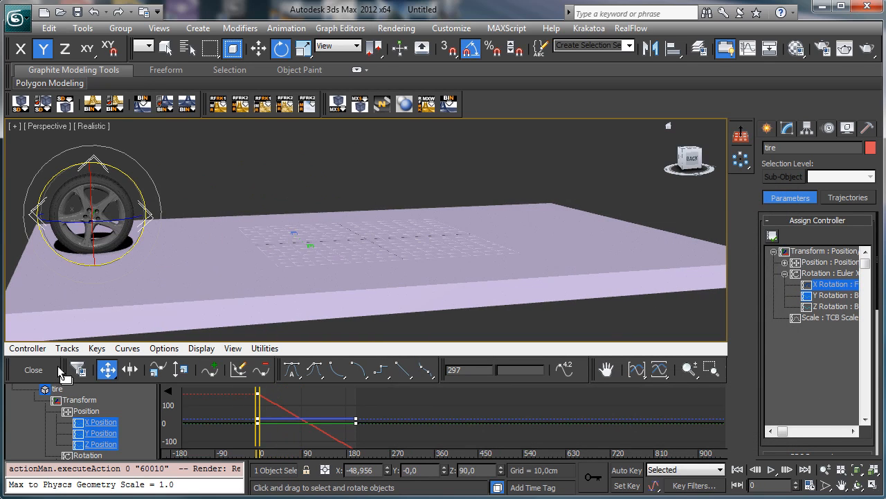
click(58, 369)
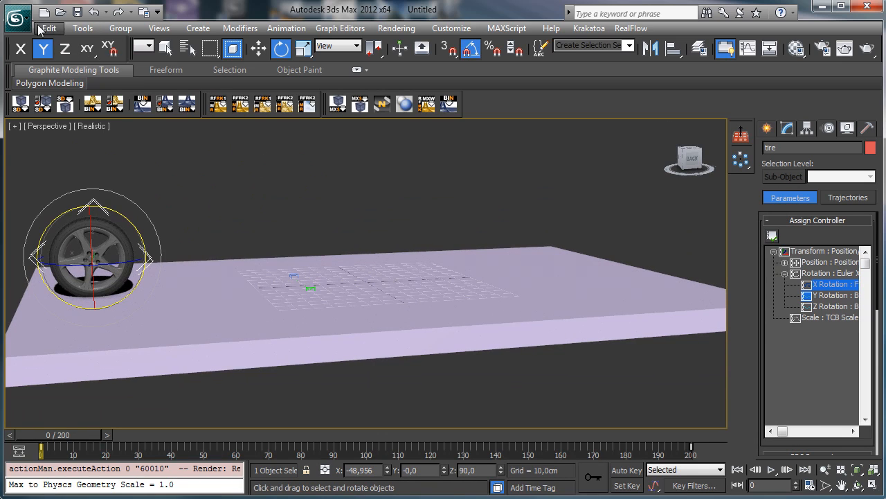
- Save the scene as 3dsmax_fluids_Tire_in_a_puddle in the Dropbox tutorial folder 2011 MAXCookie/3dsmax_fluids_Tire_in_a_puddle
click(18, 19)
click(63, 168)
click(124, 56)
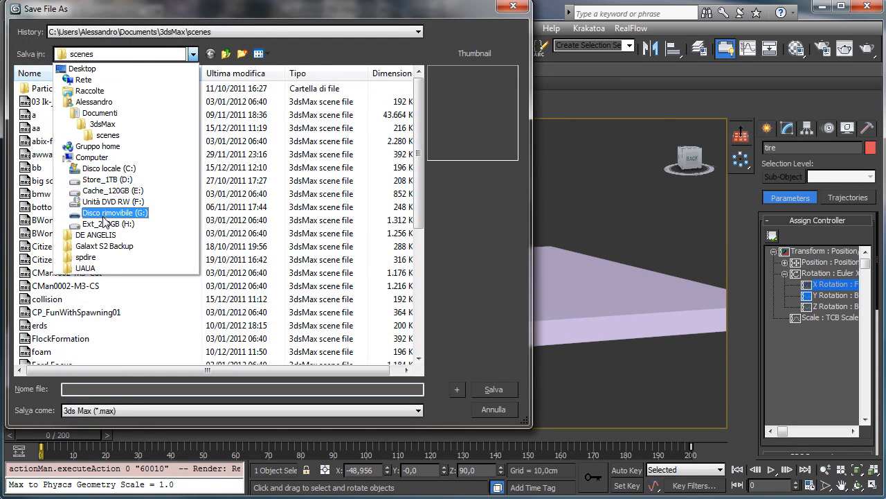
click(105, 223)
double_click(56, 207)
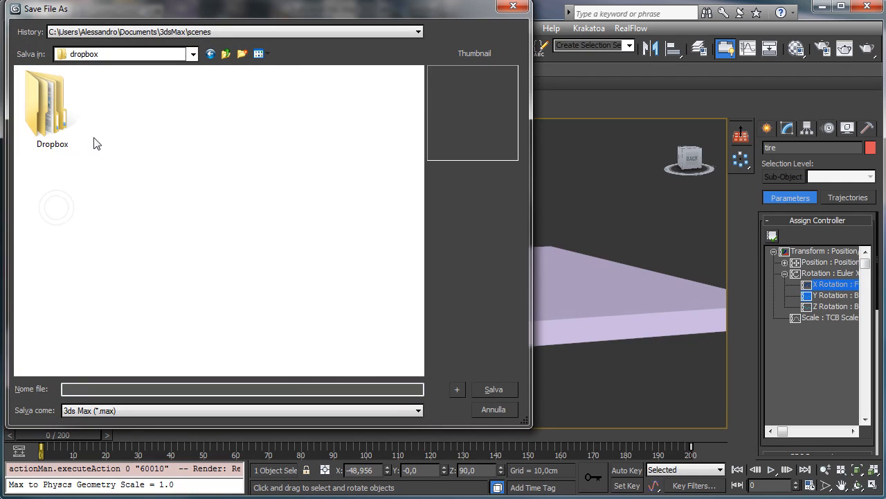
double_click(58, 90)
double_click(60, 89)
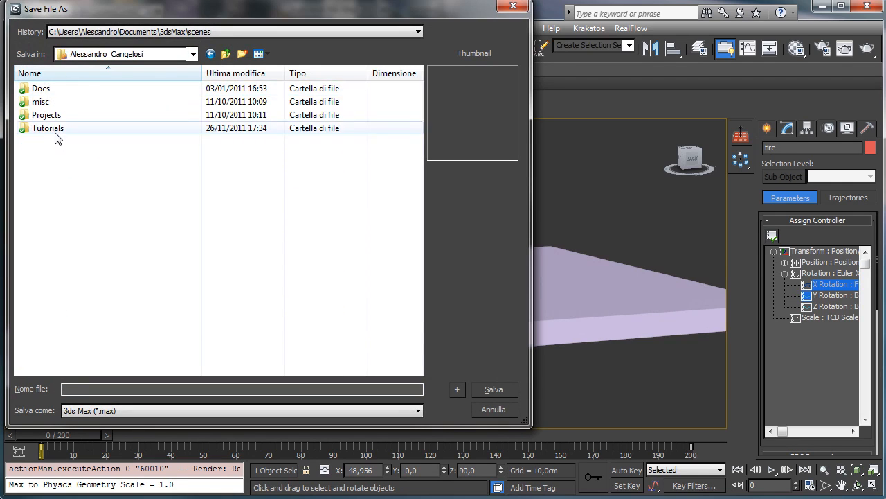
double_click(57, 130)
double_click(59, 104)
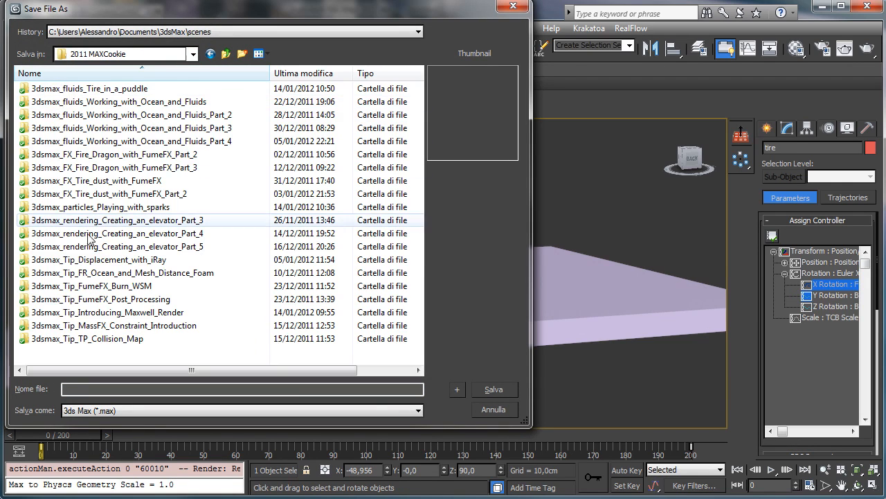
double_click(104, 90)
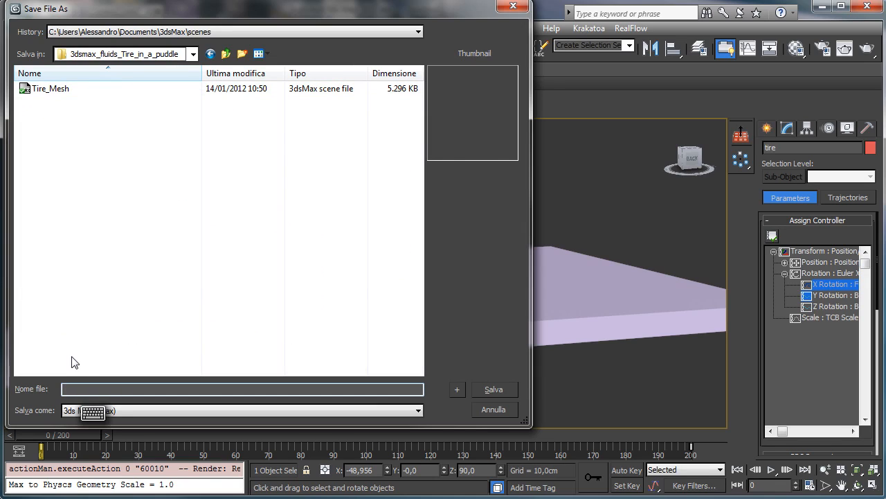
text(3dsmax_fluids_Tire_in_a_puddle)
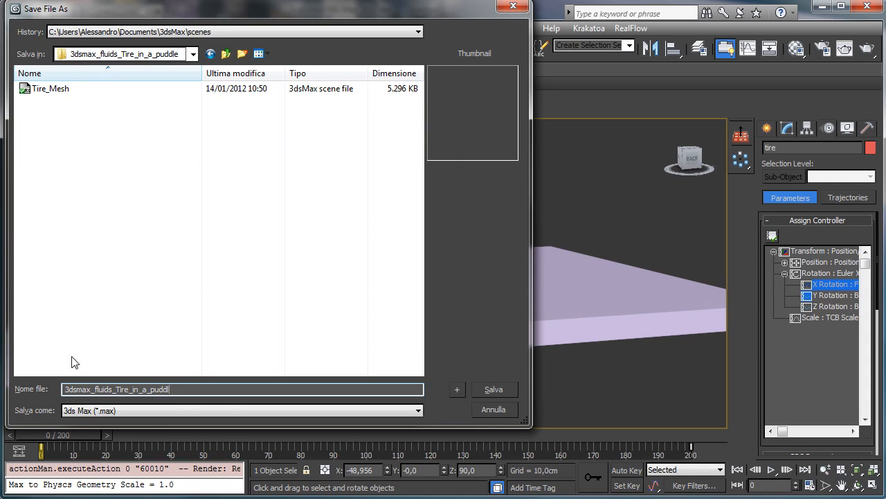
key(Return)
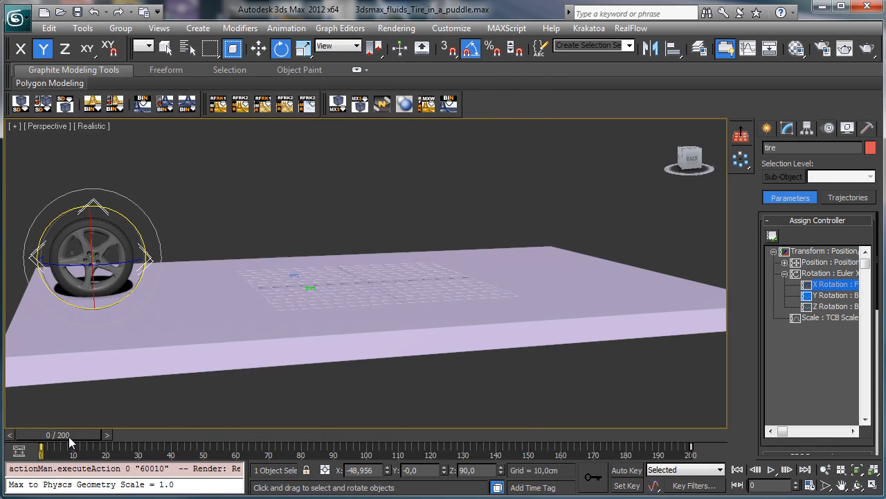
- Scrub the rolling animation to frame 66 and select the ground box
drag(69, 436, 285, 411)
key(e)
click(433, 315)
key(q)
key(e)
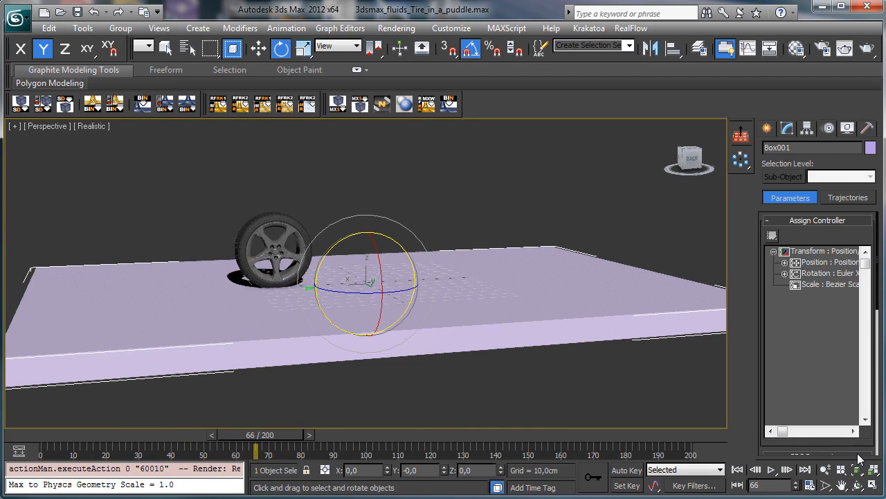
- Move the animation to frame 70 while framing the tire in an enlarged Top view
key(alt+w)
right_click(271, 214)
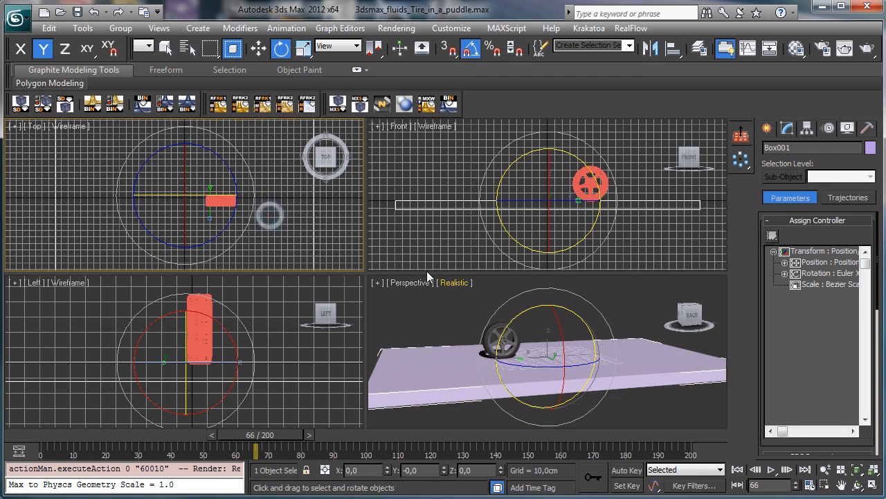
click(874, 487)
click(825, 470)
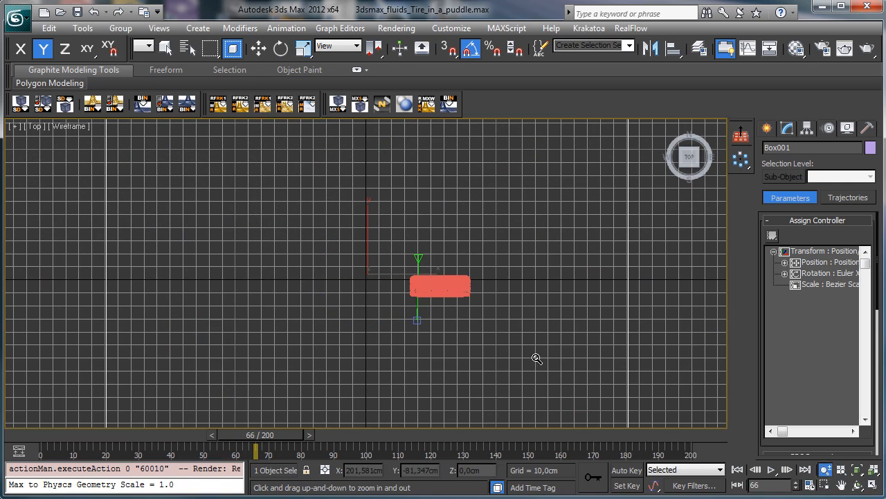
drag(461, 317, 440, 332)
mouse_move(263, 435)
mouse_down()
mouse_move(287, 435)
mouse_move(273, 435)
mouse_up()
- Draw a closed, curved, irregular puddle outline around the tire with the Line spline in the Top view
click(767, 128)
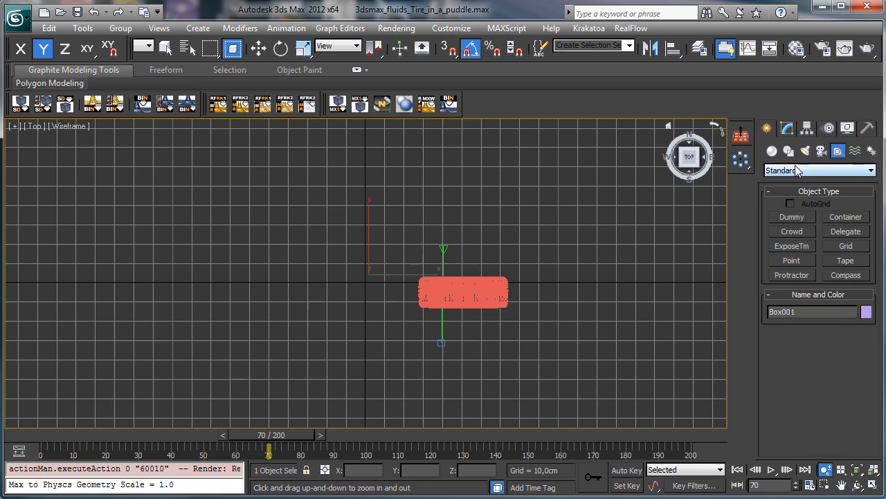
click(788, 151)
click(789, 229)
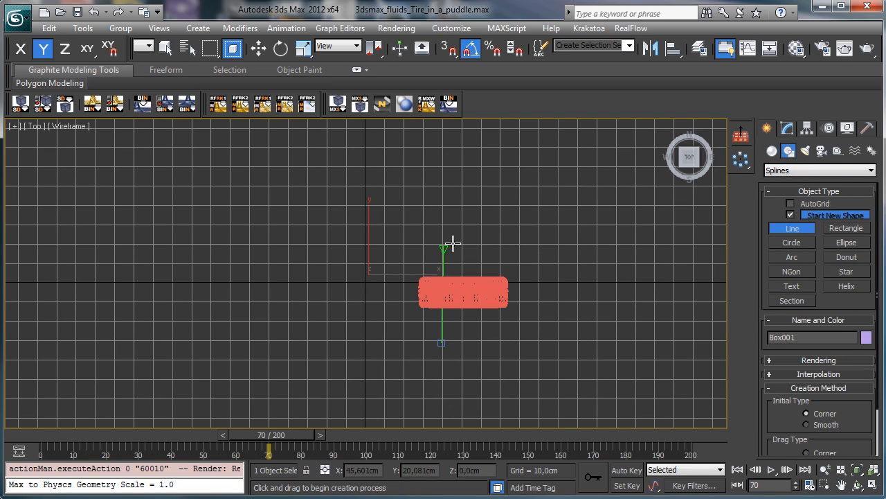
click(456, 239)
drag(498, 252, 510, 261)
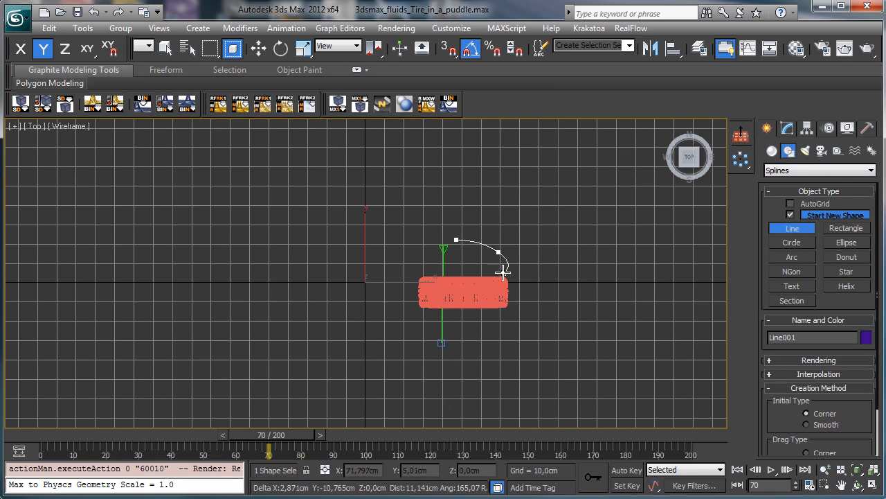
click(506, 274)
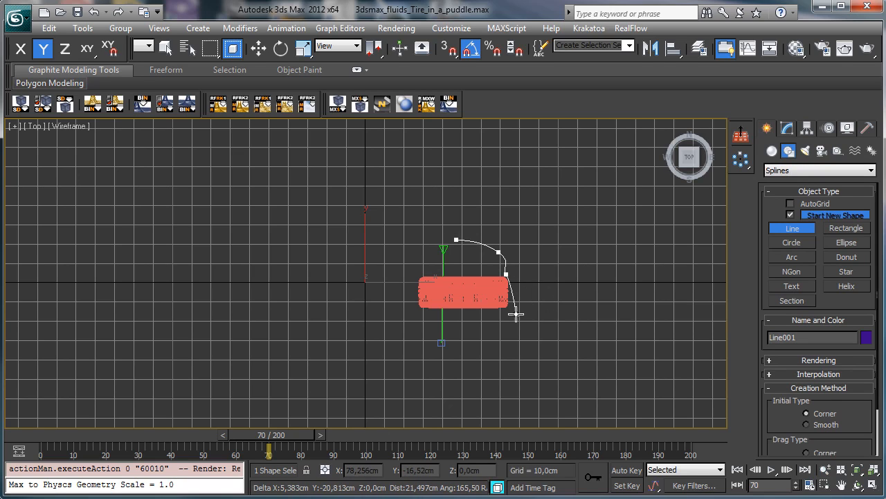
drag(516, 314, 377, 323)
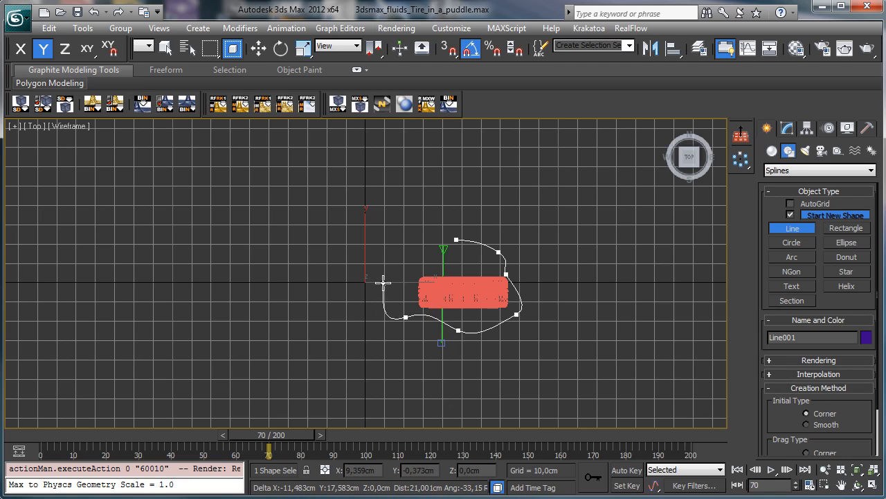
drag(383, 283, 439, 233)
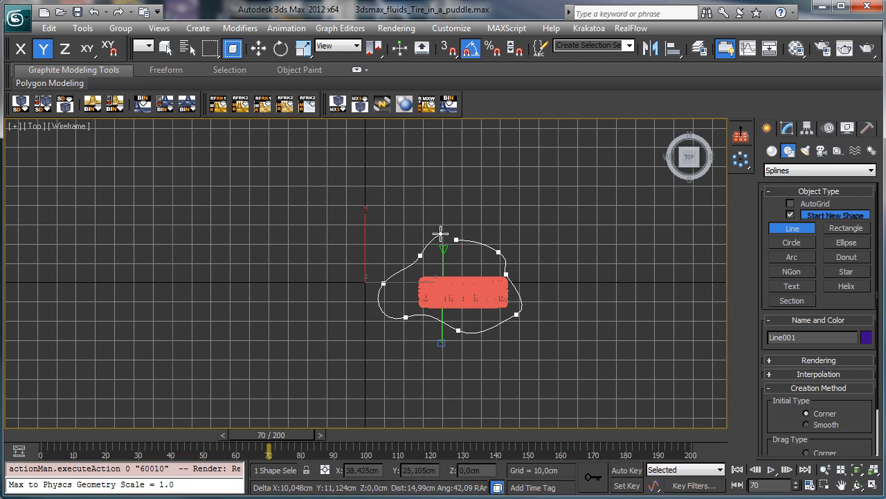
click(454, 240)
click(644, 449)
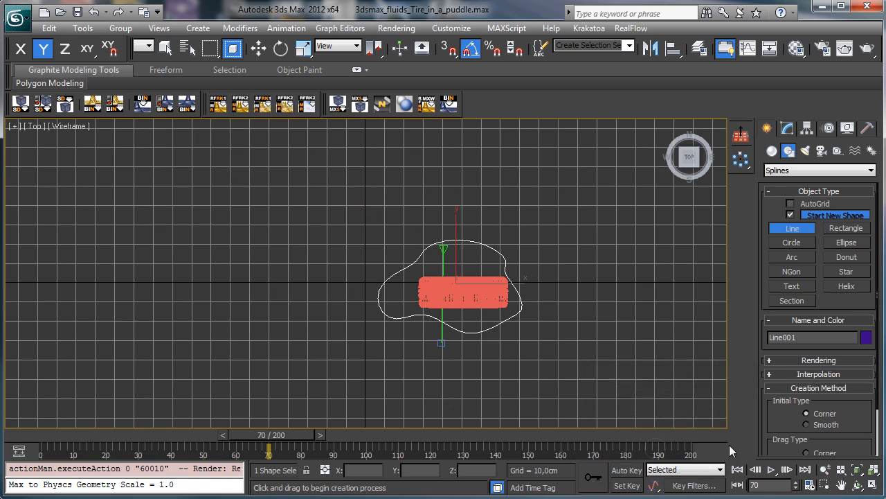
- Add an Extrude modifier to the puddle outline with an amount of -6.5 cm
click(873, 486)
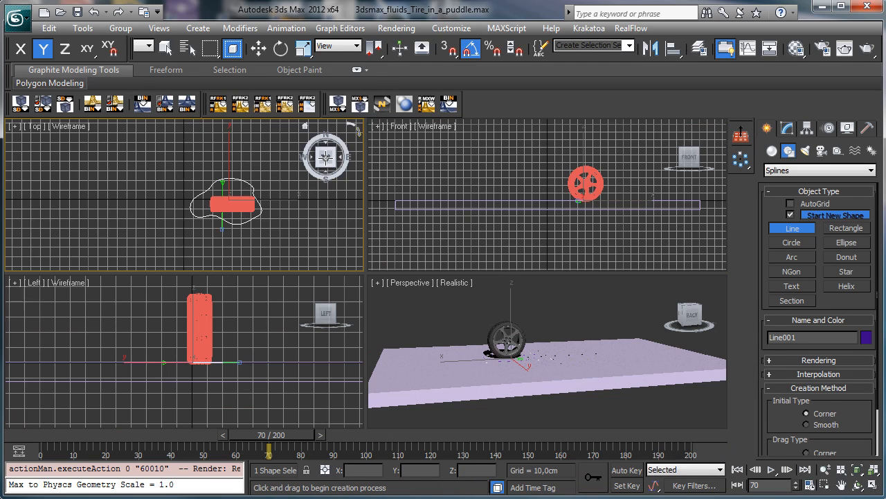
click(787, 128)
key(e)
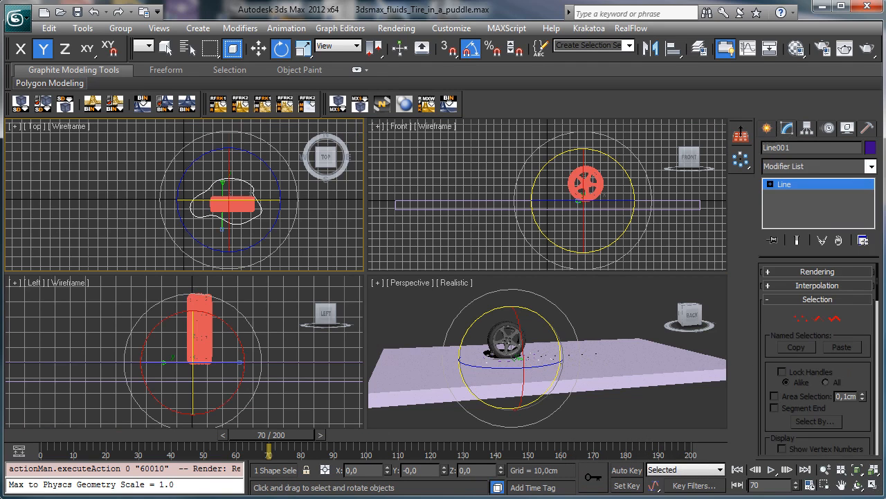
click(818, 166)
scroll(878, 285, down, 5)
scroll(877, 286, down, 3)
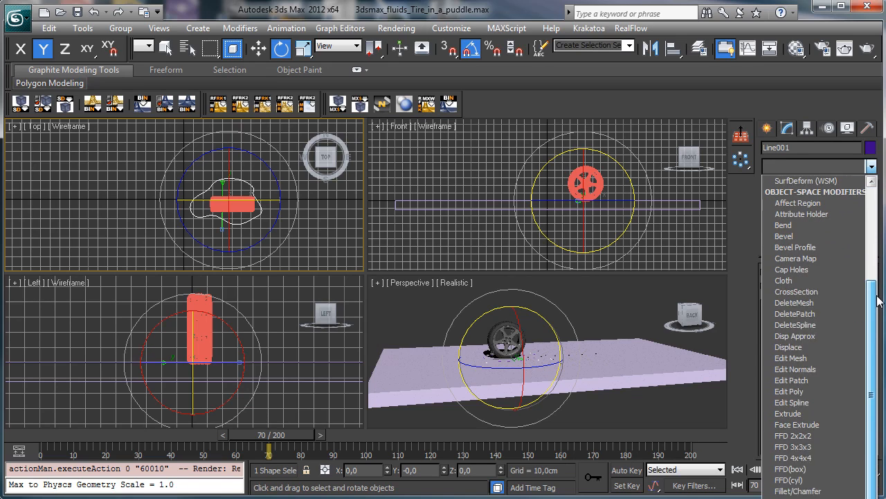
click(798, 379)
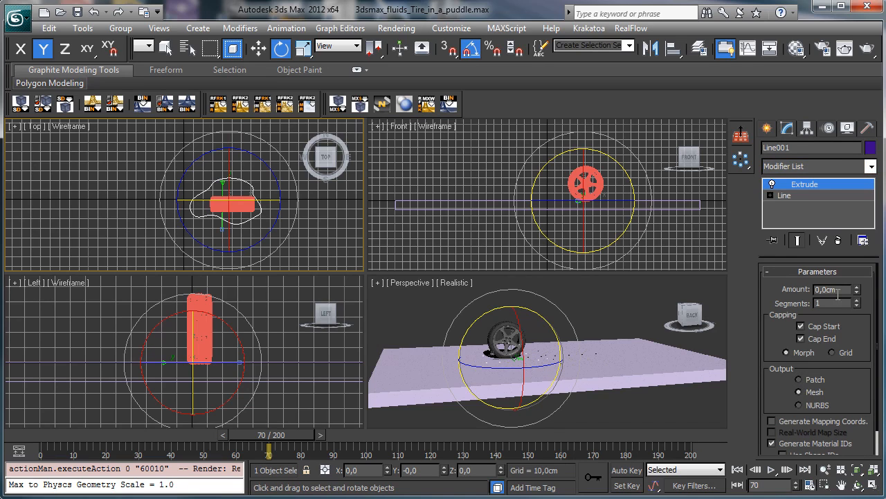
drag(859, 293, 854, 295)
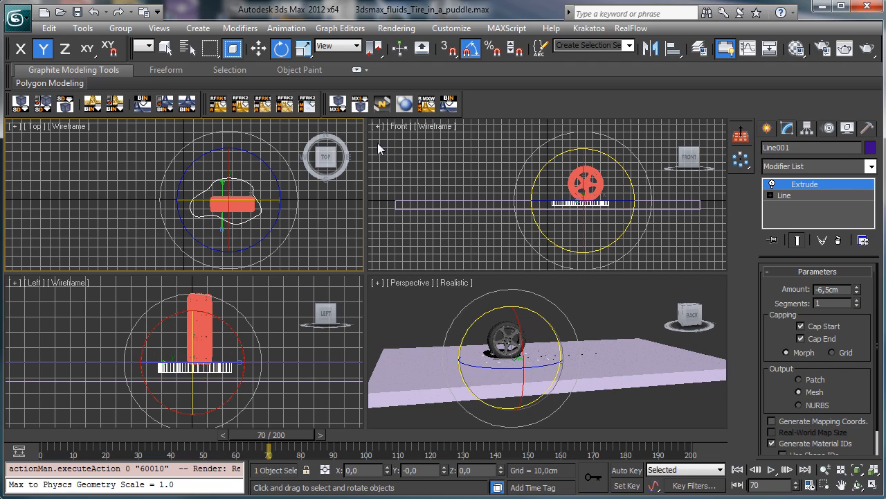
- Raise the extruded puddle shape to about 6.5 cm in Z and set its extrusion amount to -13 cm
key(w)
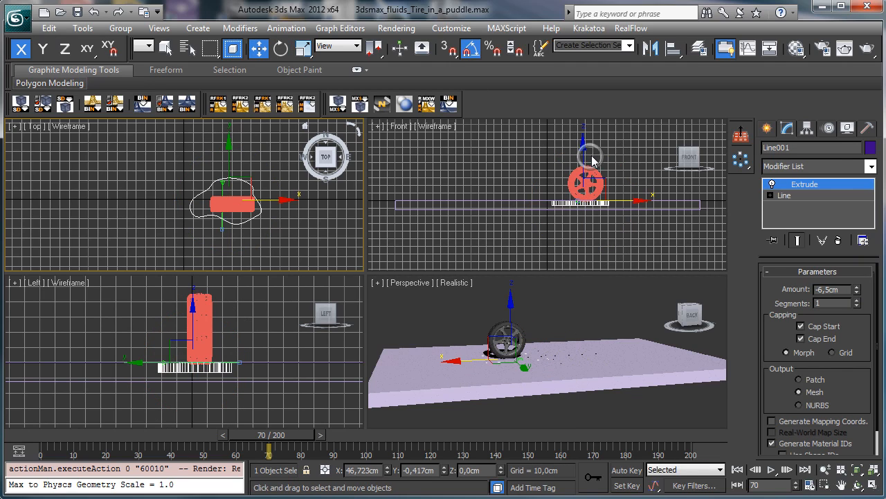
drag(584, 171, 583, 161)
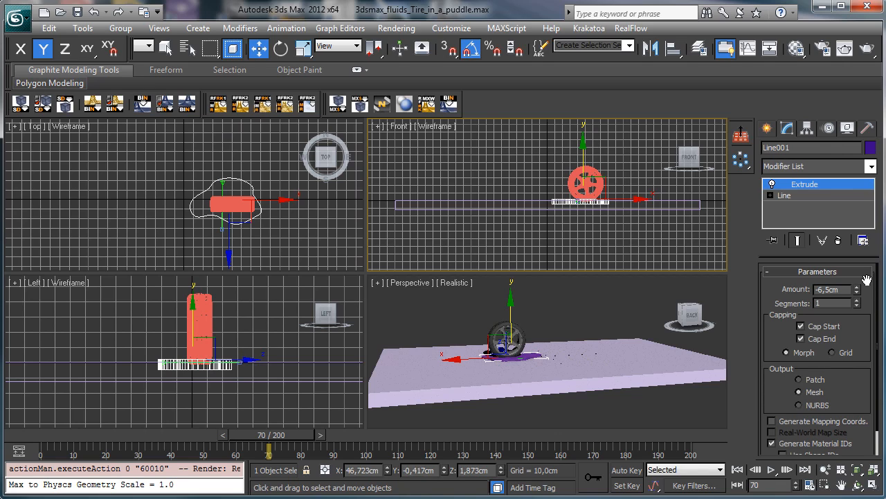
drag(857, 291, 856, 295)
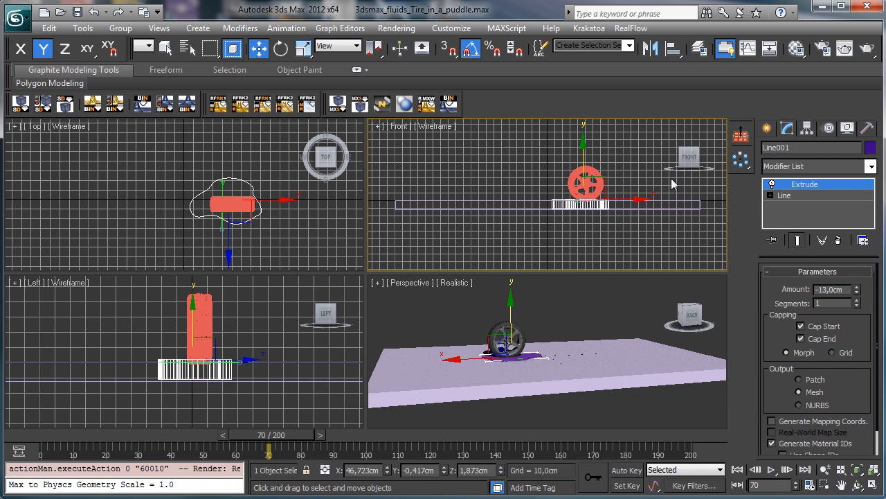
drag(584, 160, 584, 157)
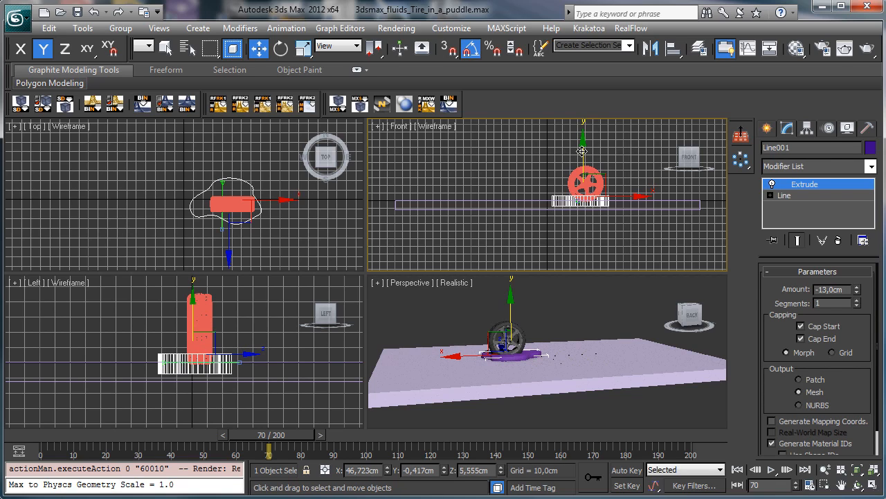
drag(585, 151, 584, 151)
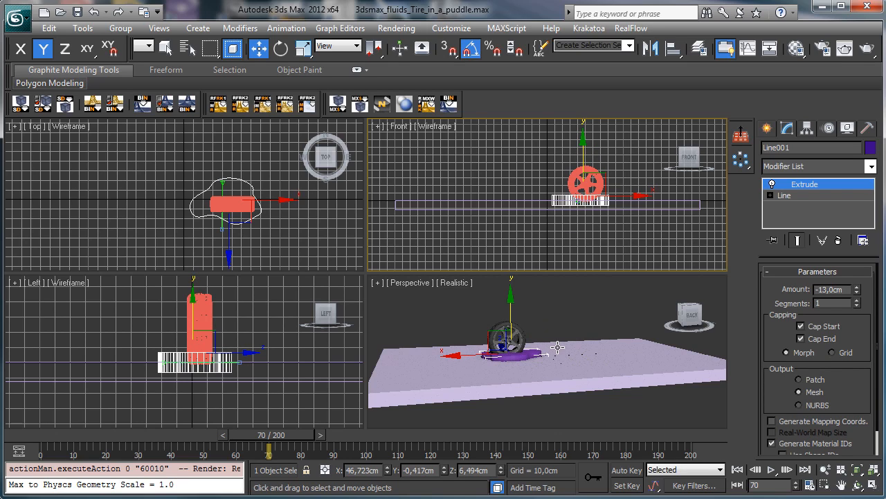
- Subtract the extruded puddle shape from the ground box with the ProBoolean compound object
right_click(550, 372)
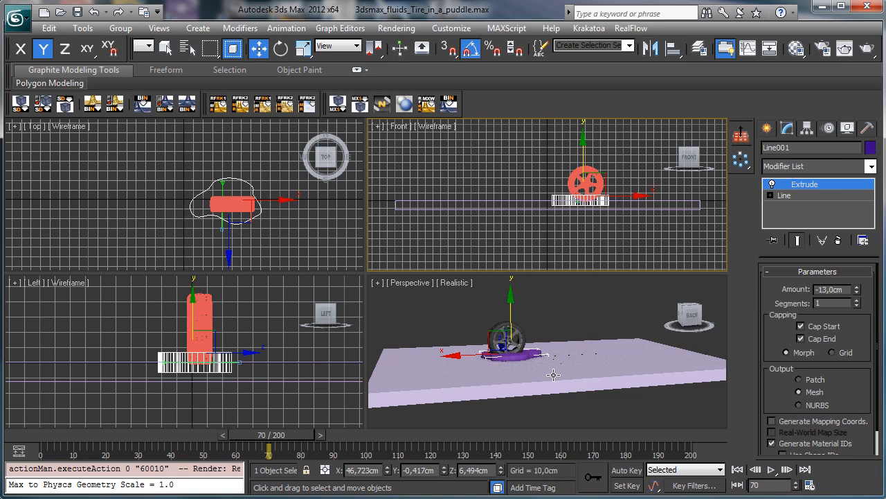
click(874, 487)
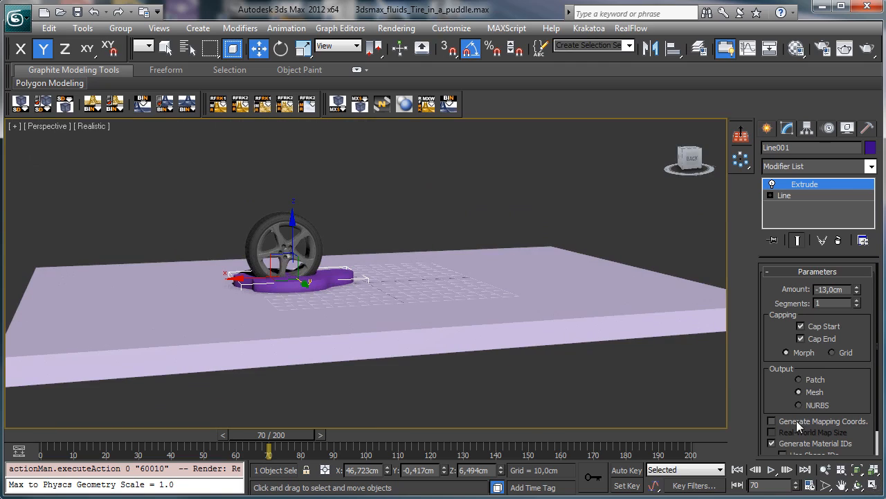
click(822, 468)
drag(383, 306, 383, 279)
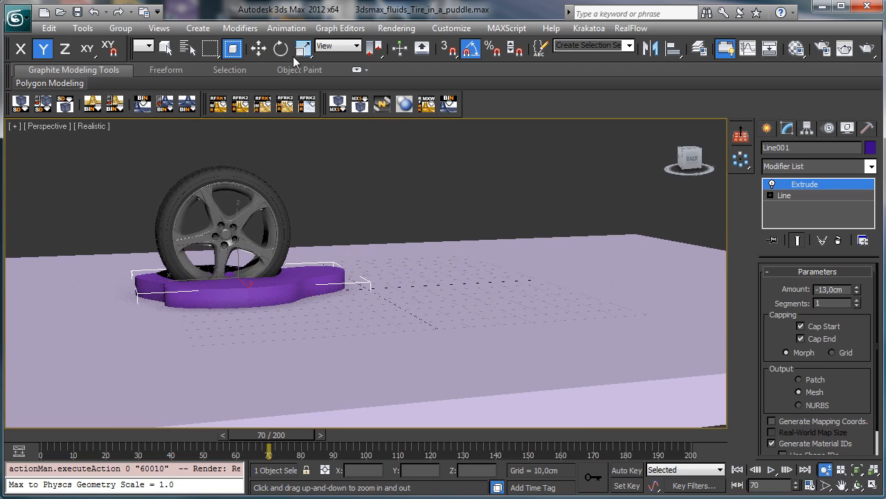
click(258, 48)
click(542, 262)
click(767, 128)
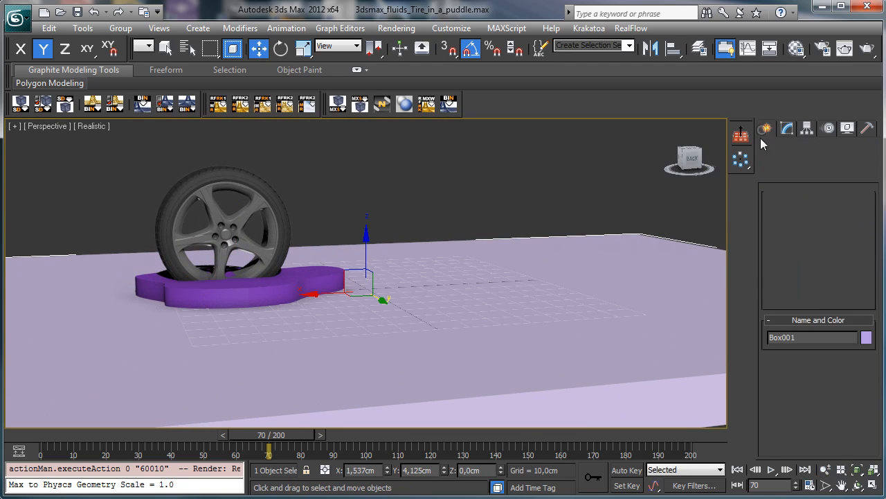
click(788, 150)
click(772, 151)
click(817, 170)
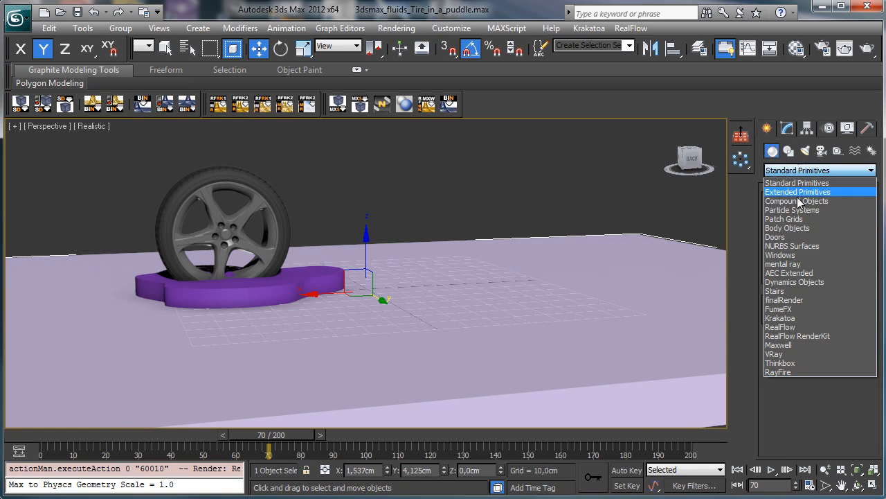
click(800, 200)
click(796, 289)
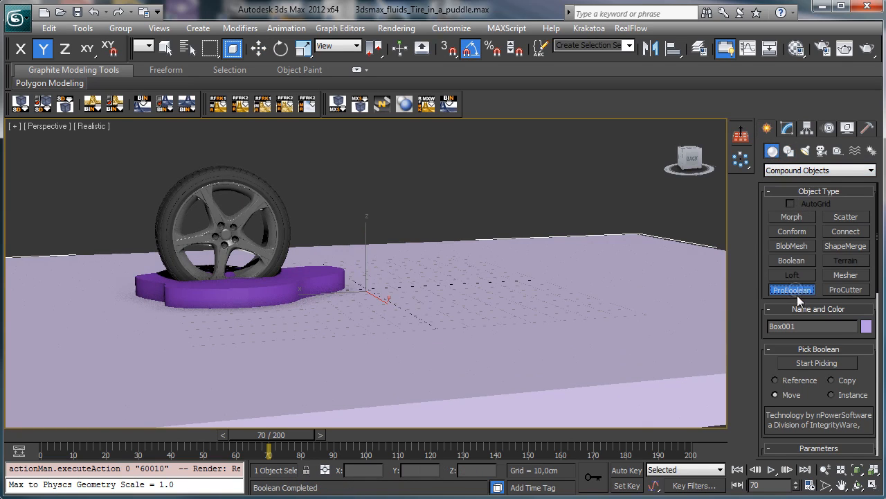
click(842, 361)
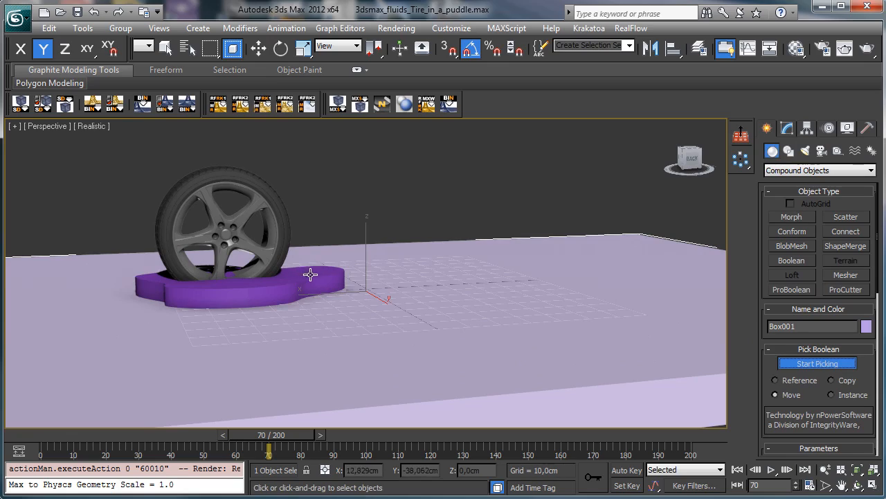
click(310, 275)
- Select the tire, scrub its roll across the puddle hole, and return the animation to frame 0
click(858, 485)
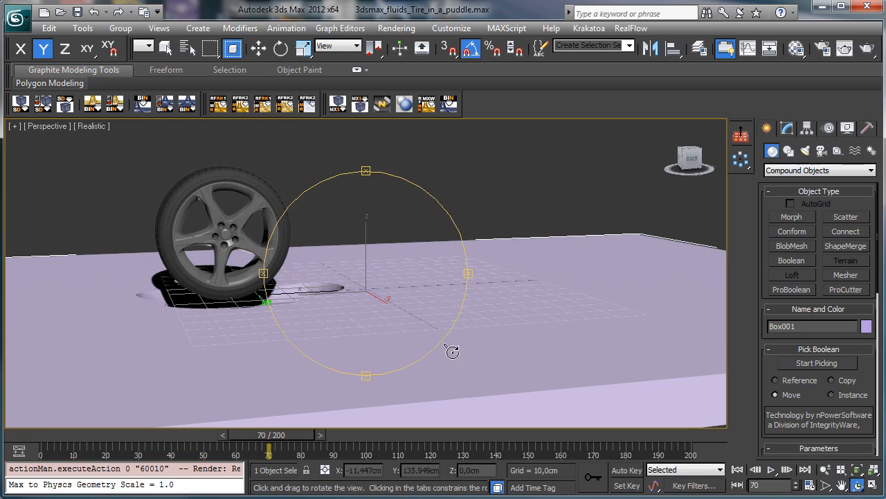
drag(356, 340, 346, 313)
click(258, 47)
click(260, 212)
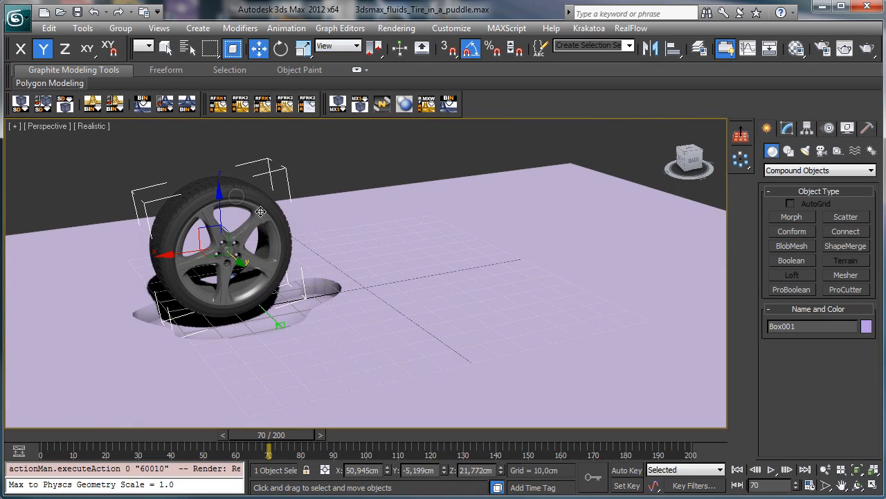
drag(288, 434, 345, 408)
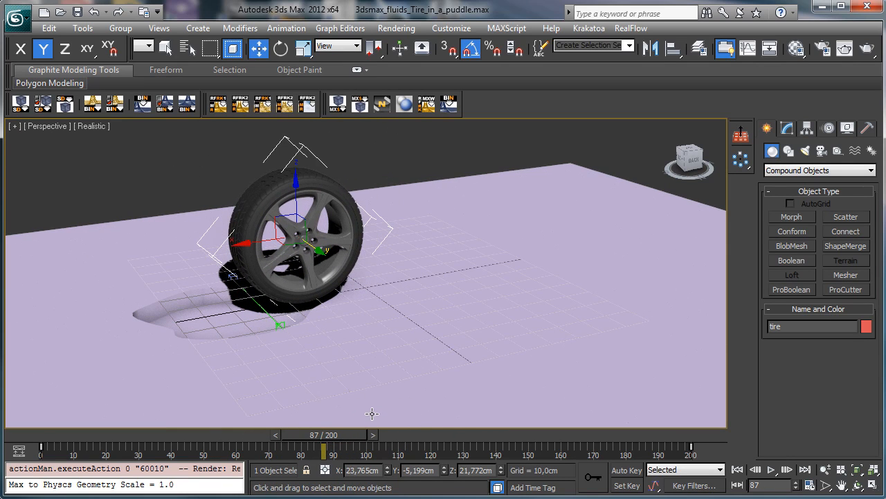
drag(325, 440, 48, 388)
key(w)
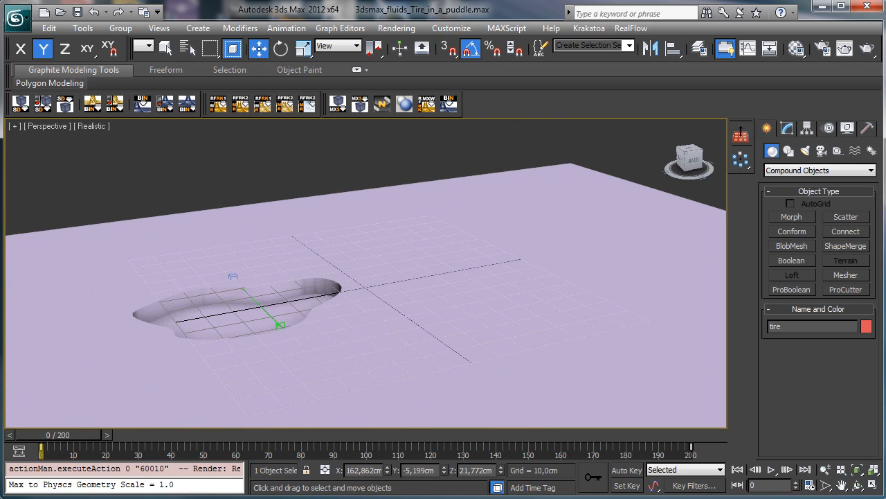
- Create a Dummy helper on the ground next to the tire
click(825, 469)
drag(340, 301, 362, 348)
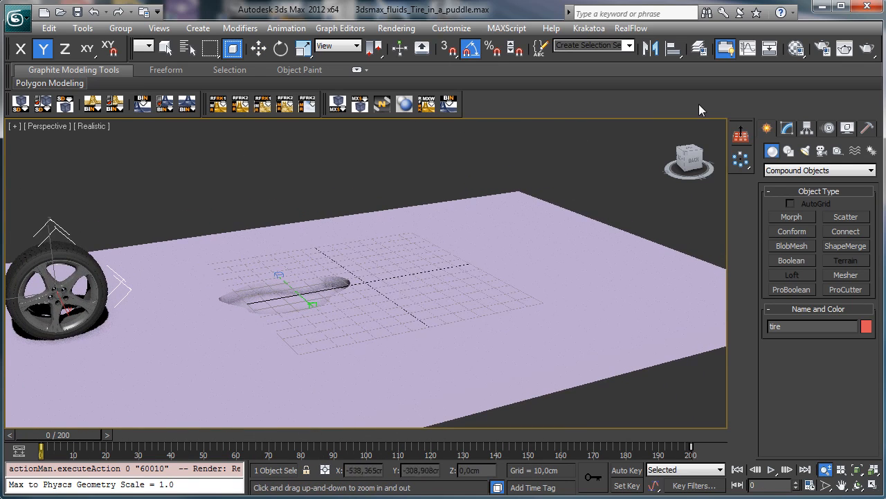
click(838, 151)
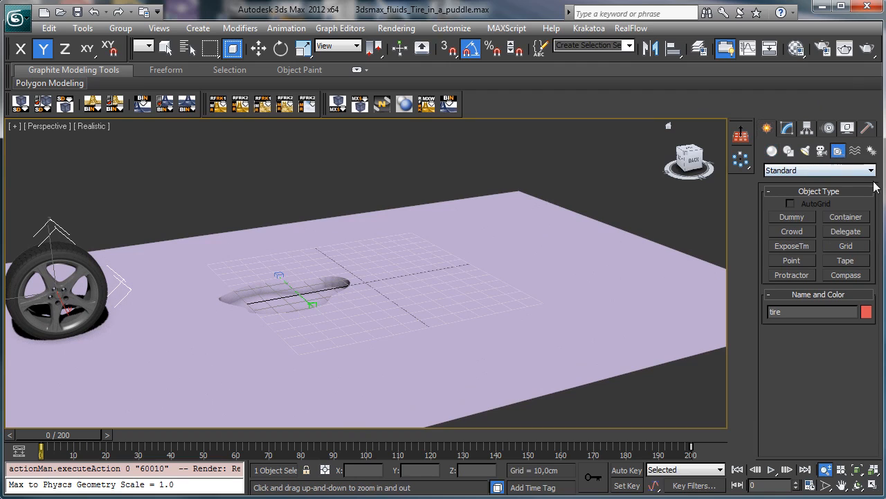
click(803, 219)
drag(105, 360, 122, 379)
key(q)
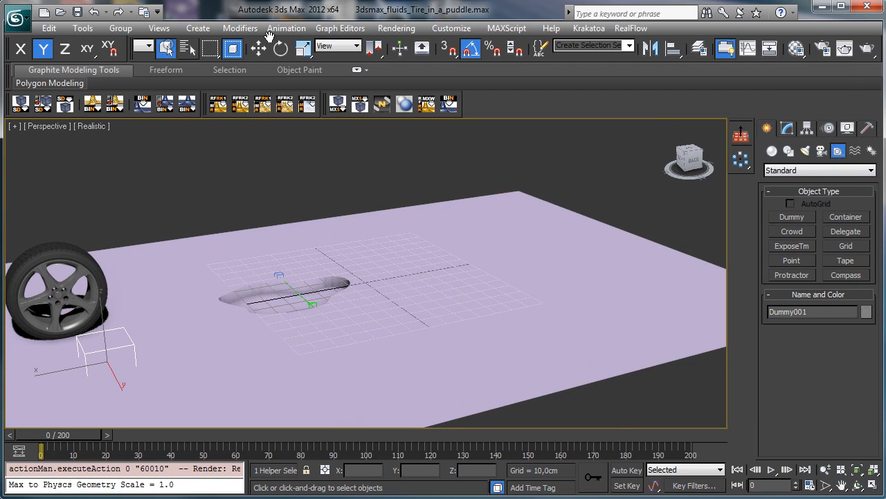
- Align the dummy's position to the tire
click(670, 48)
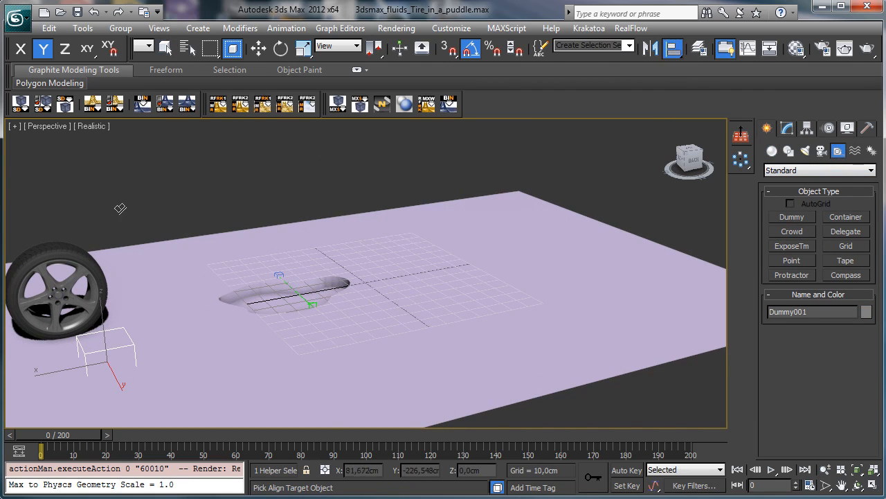
click(50, 253)
click(451, 364)
key(w)
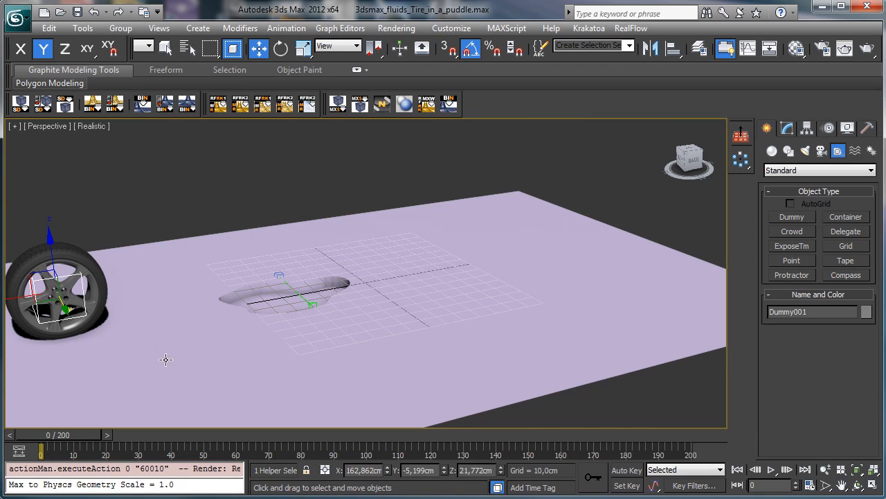
- Animate the dummy with Auto Key, moving it across the puddle to about X -168 cm at frame 200, and return to frame 0
drag(73, 438, 49, 428)
key(w)
click(91, 262)
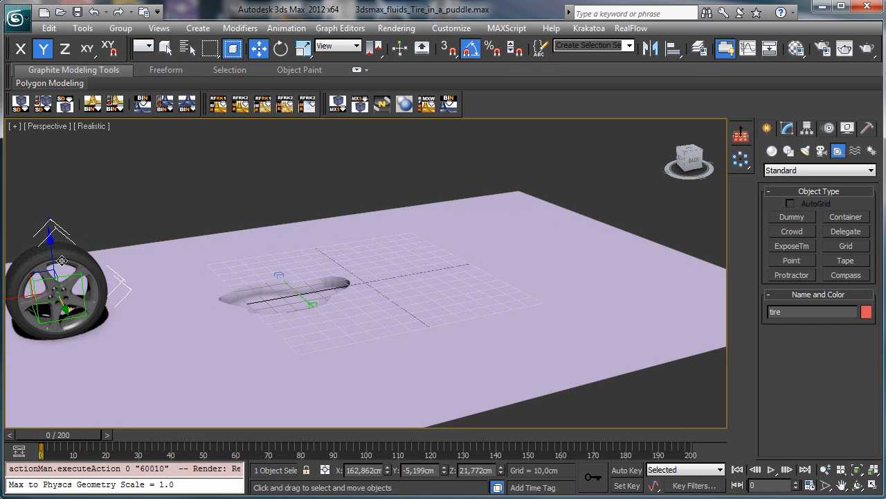
click(54, 283)
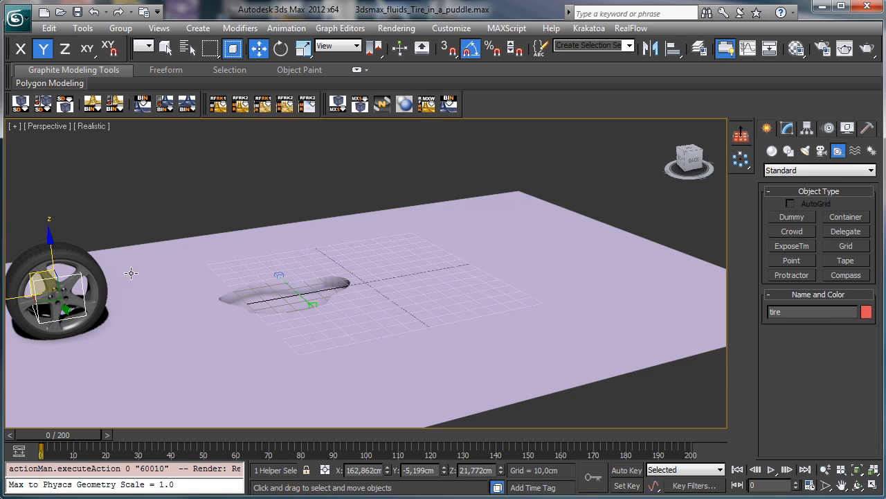
key(F8)
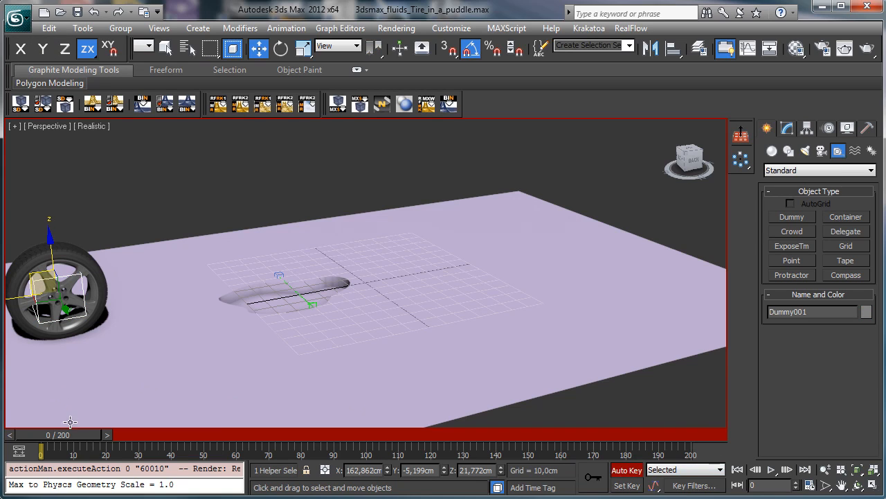
drag(66, 434, 823, 395)
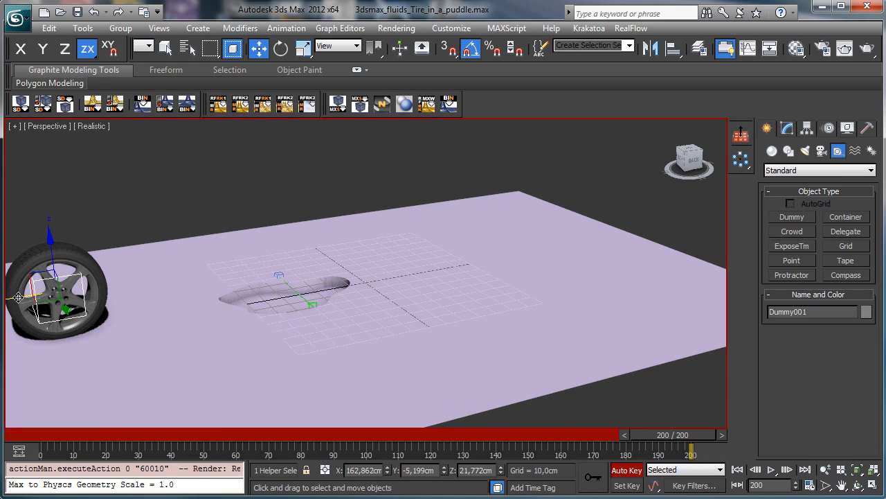
drag(18, 296, 562, 212)
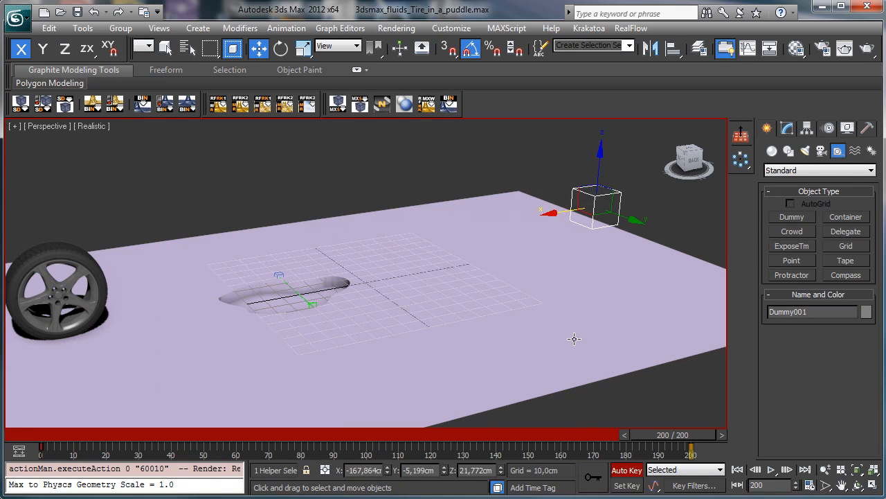
drag(679, 438, 62, 406)
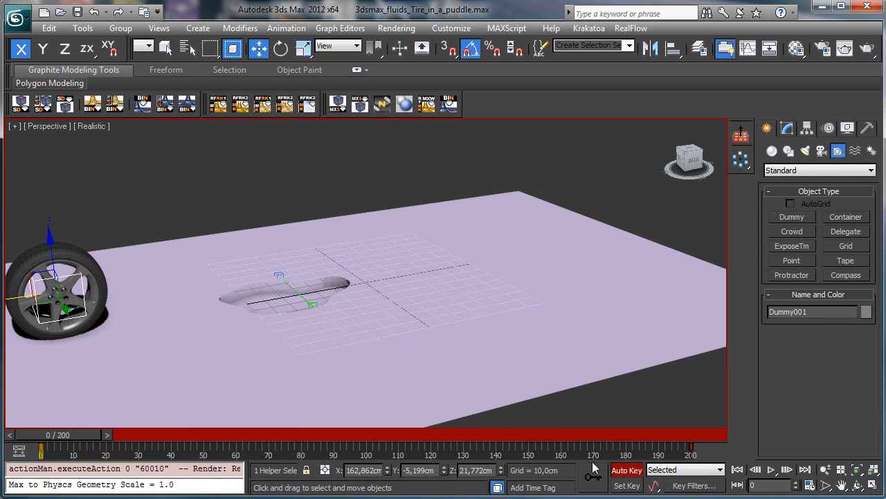
click(627, 469)
- Constrain the tire to the dummy with a Position Constraint
click(68, 261)
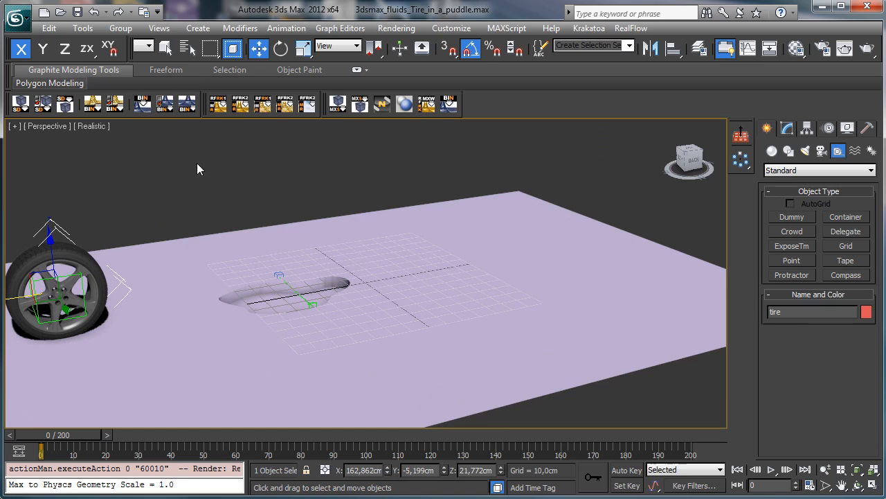
click(275, 29)
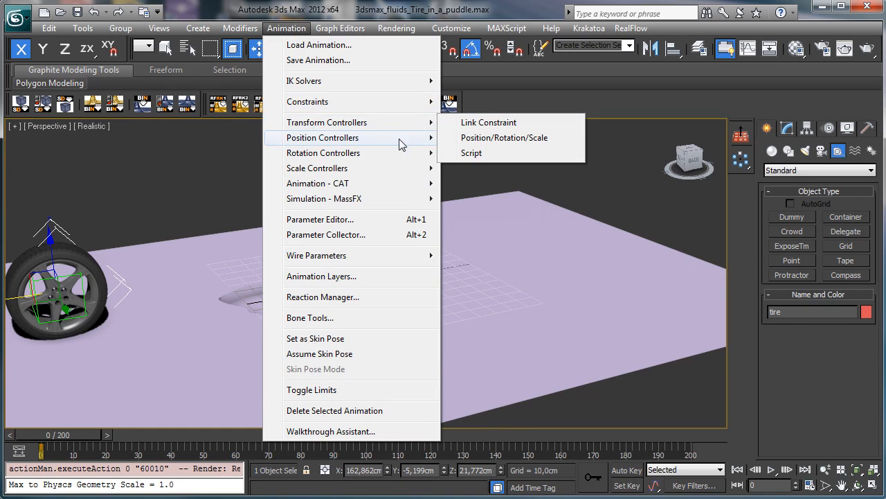
mouse_move(402, 143)
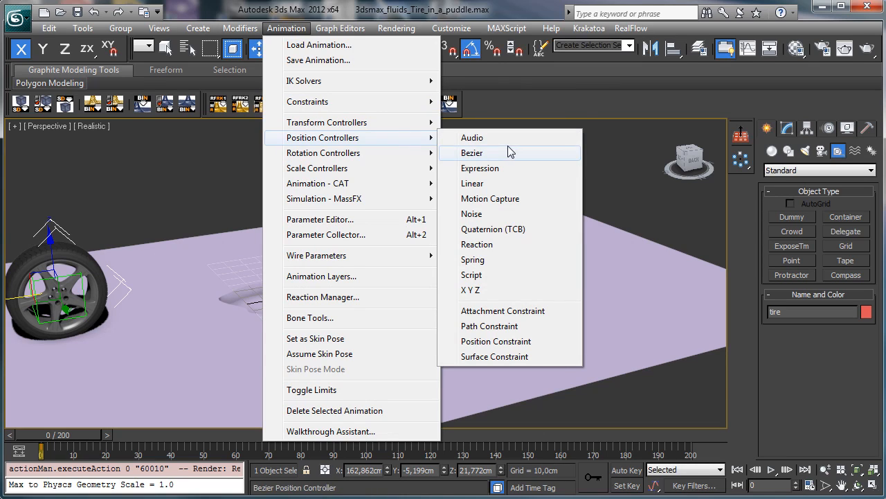
mouse_move(403, 124)
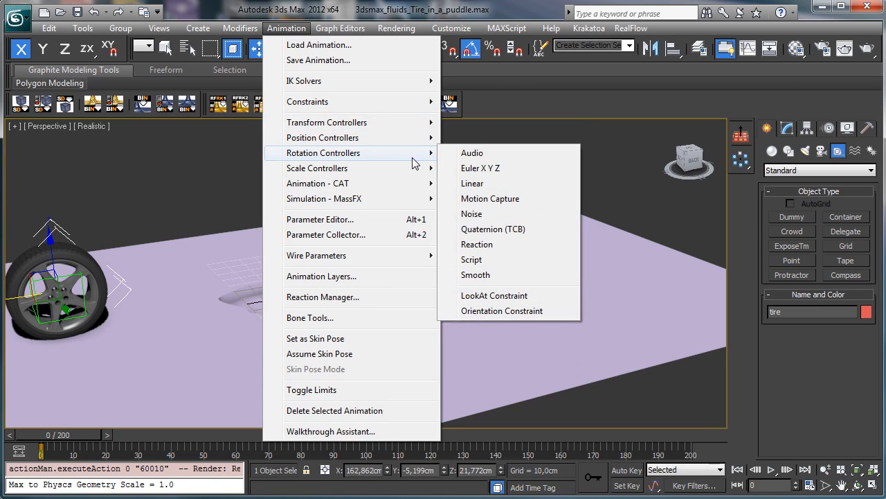
mouse_move(401, 102)
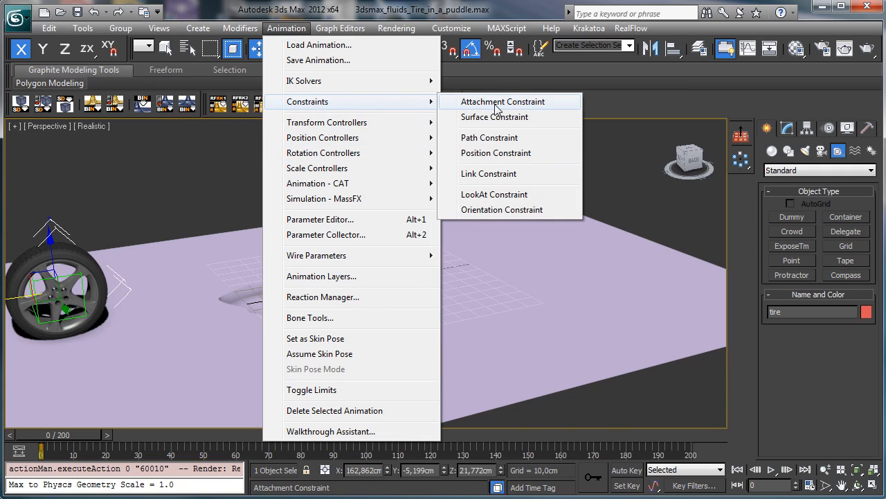
click(509, 155)
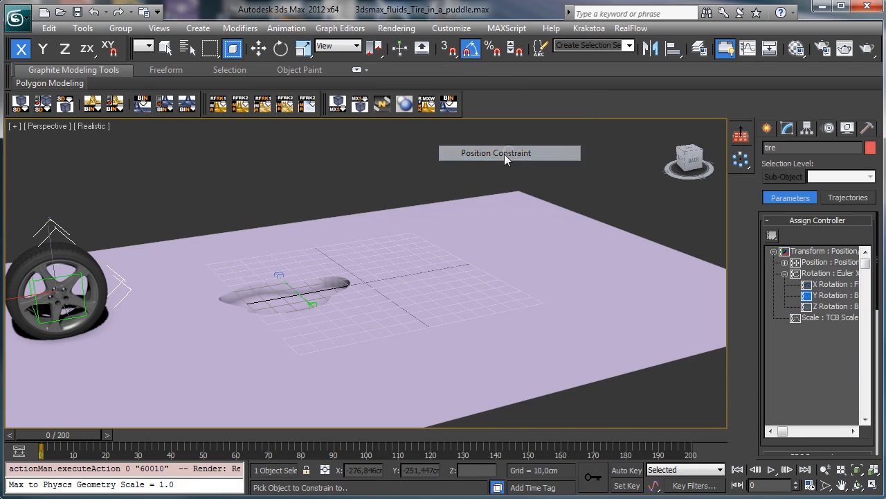
click(38, 281)
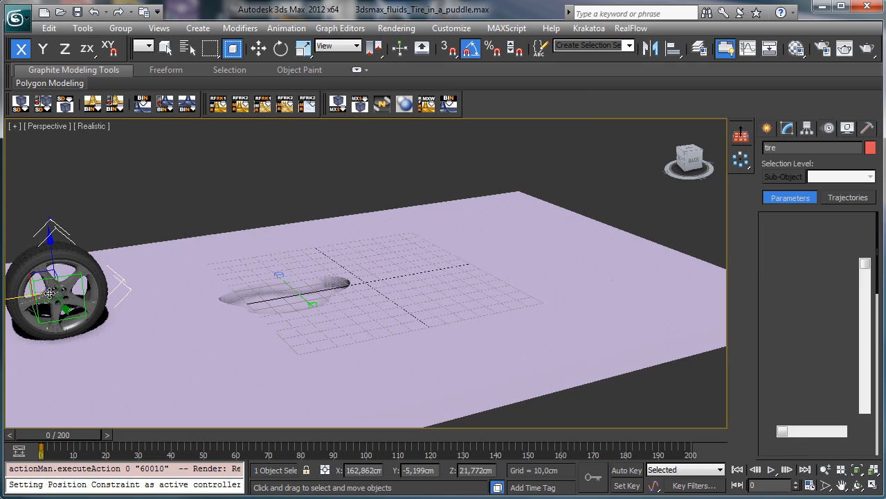
drag(56, 432, 59, 403)
key(w)
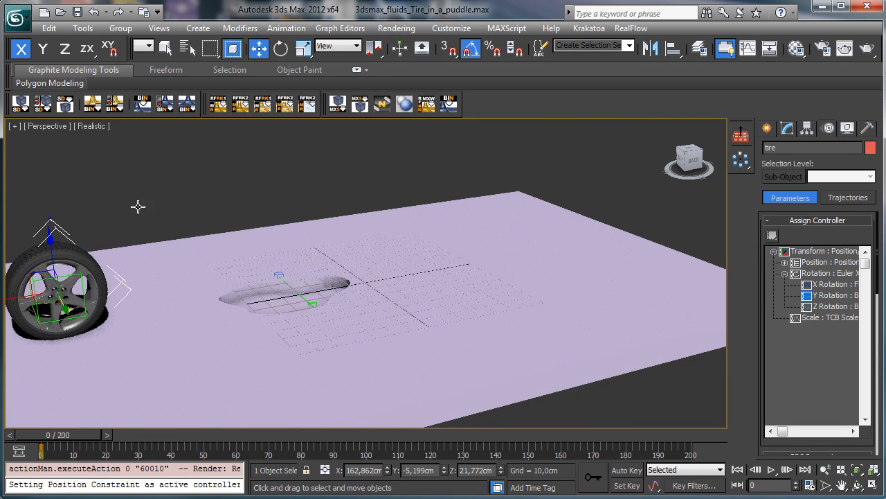
- In the expression controller of the tire's X rotation, assign the rot variable to the X Position controller of Dummy001
right_click(824, 286)
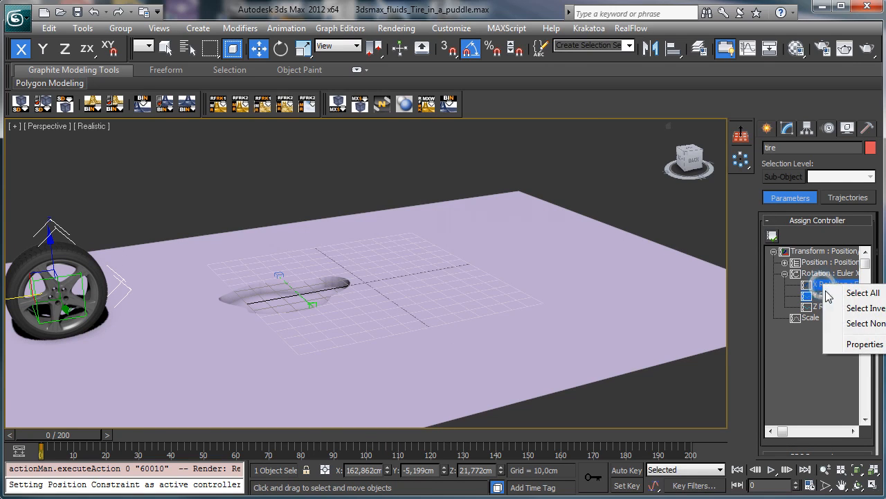
click(863, 344)
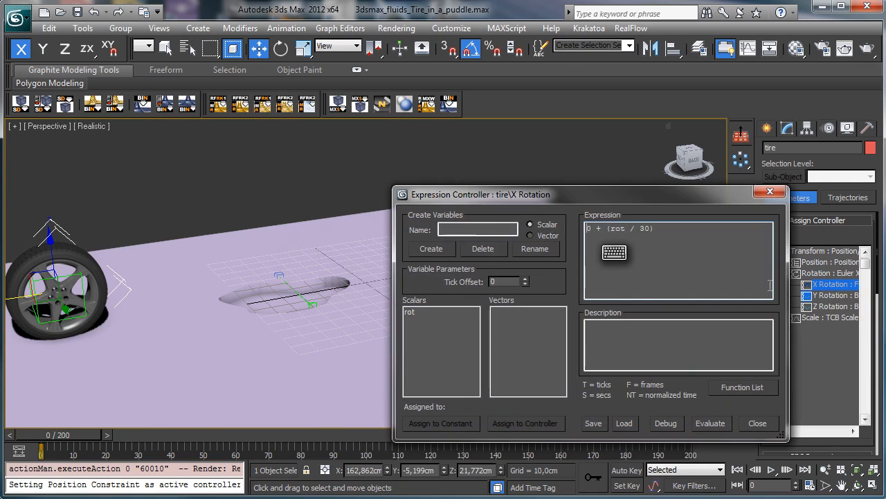
click(430, 311)
click(524, 423)
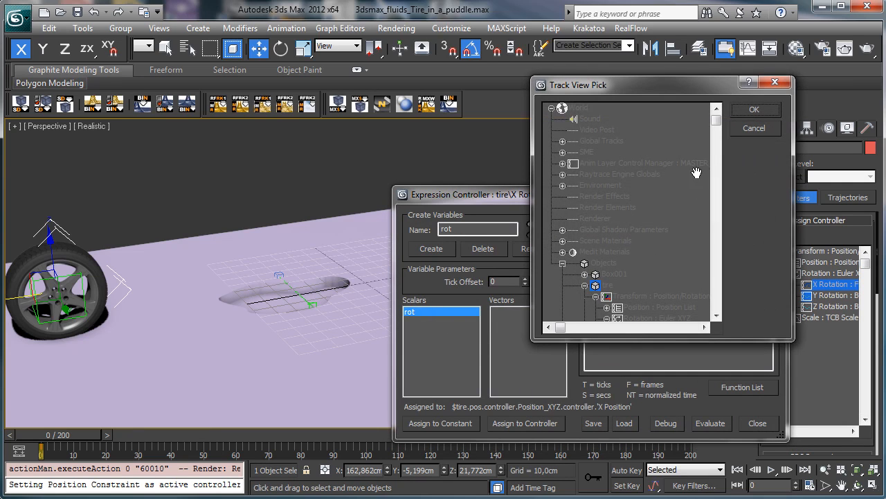
drag(717, 121, 717, 209)
click(584, 263)
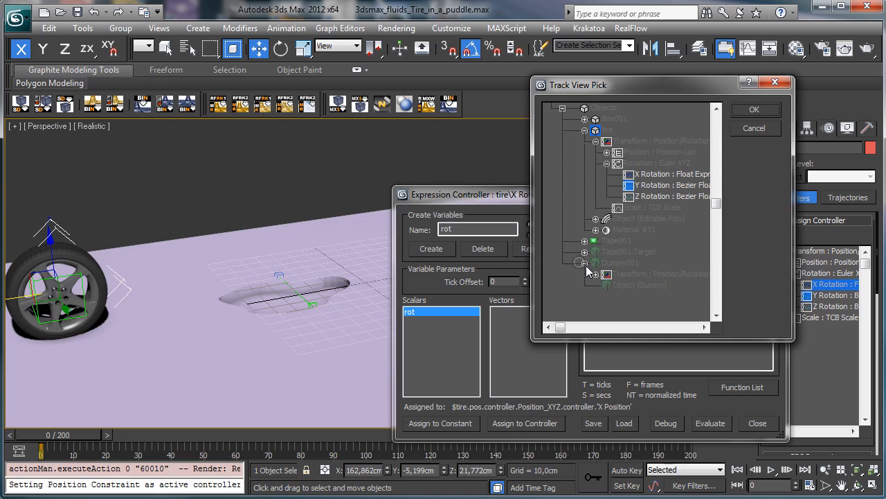
click(596, 275)
click(607, 285)
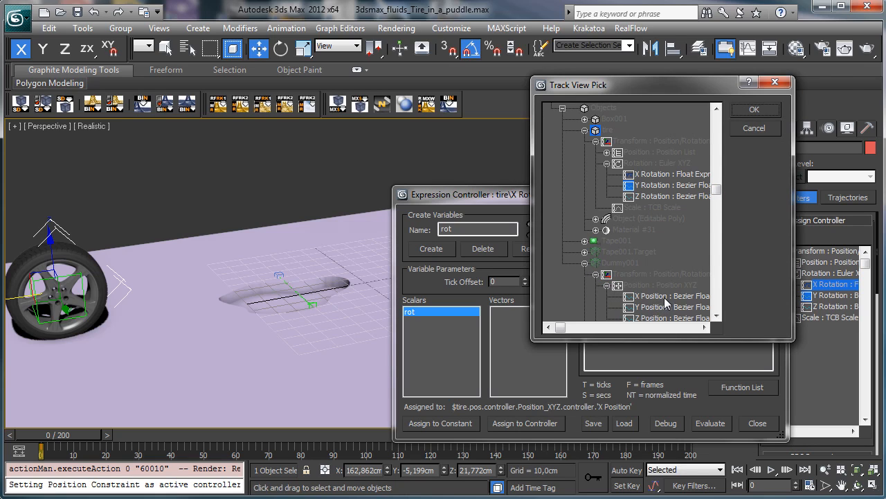
click(664, 297)
click(754, 111)
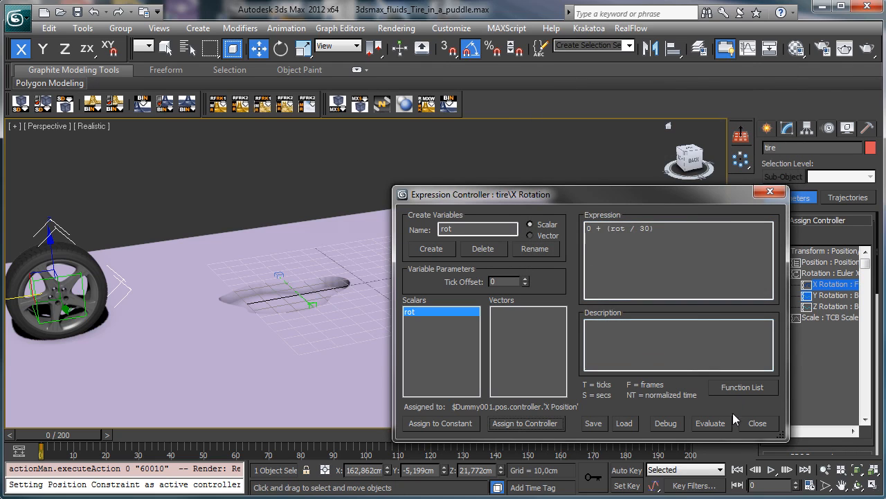
- Close the tire's X Rotation expression and scrub through the timeline to check how the tire rolls
click(759, 422)
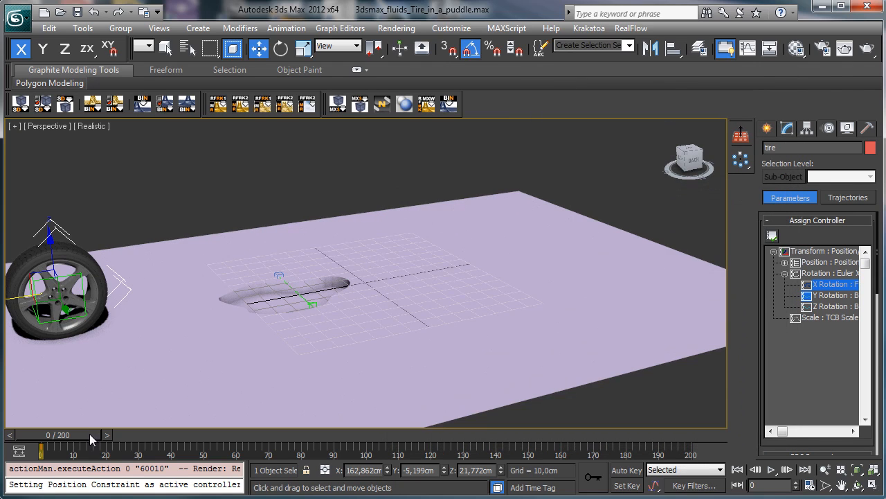
drag(90, 433, 44, 410)
key(w)
- With Auto Key on, set Dummy001's position keys to linear tangents in the mini curve editor
click(88, 295)
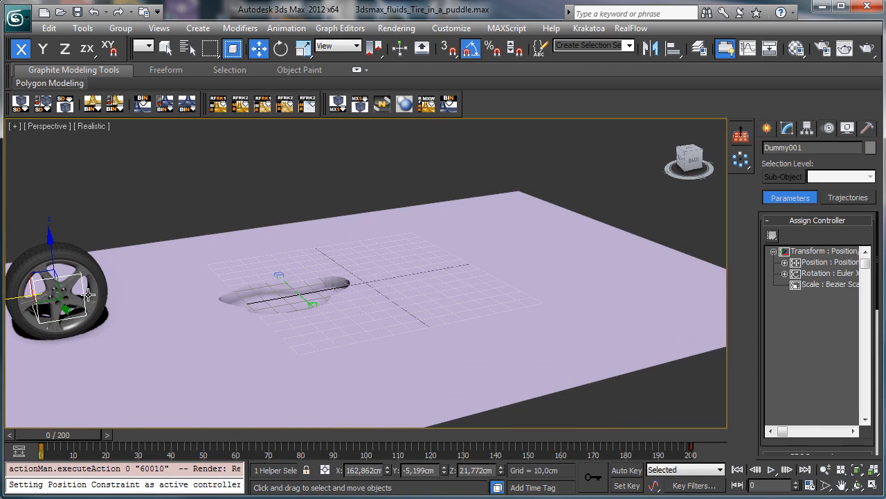
click(627, 470)
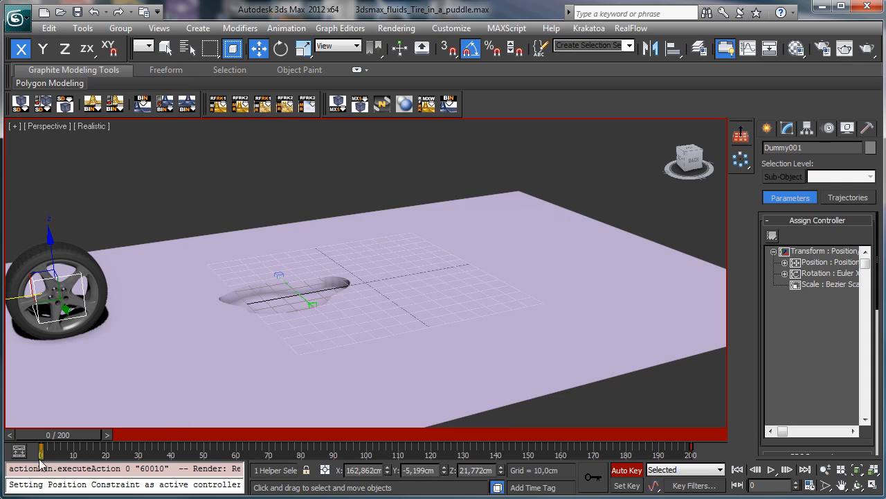
click(19, 451)
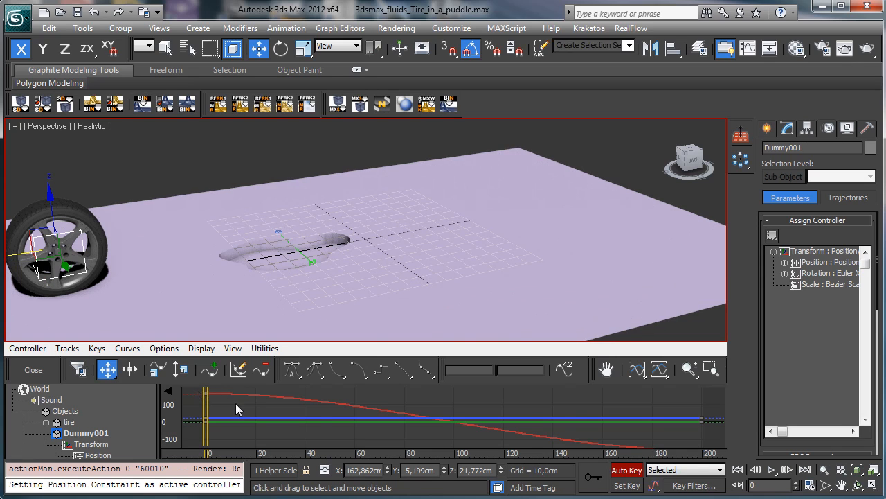
click(403, 371)
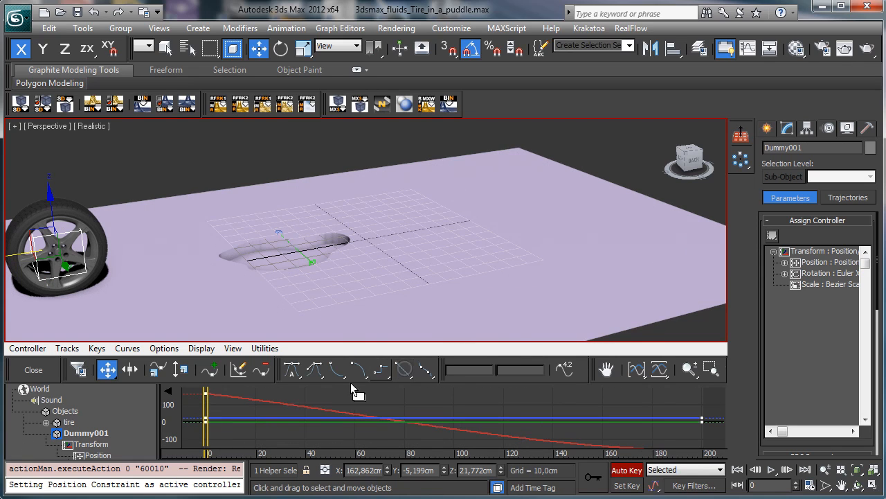
click(34, 370)
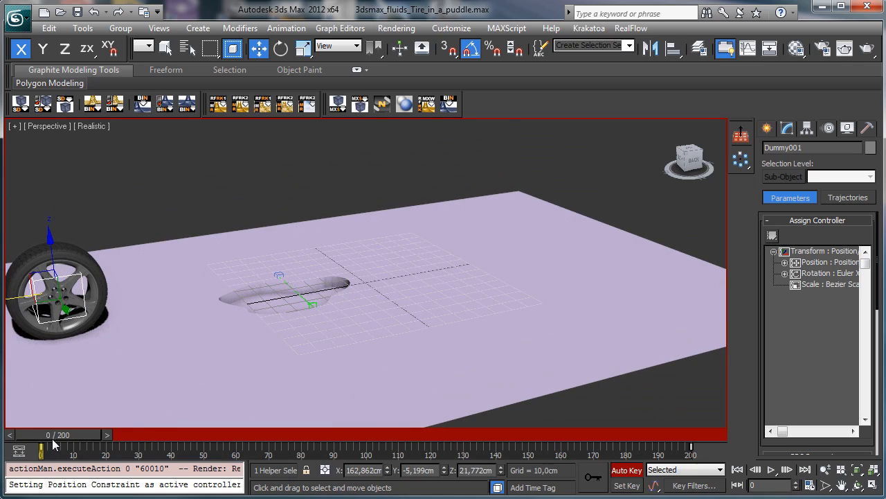
- Key Dummy001's position at frame 45, and lower it to about Z 15.2 cm at frame 54 to dip the tire into the puddle
drag(64, 437, 250, 435)
key(w)
key(w)
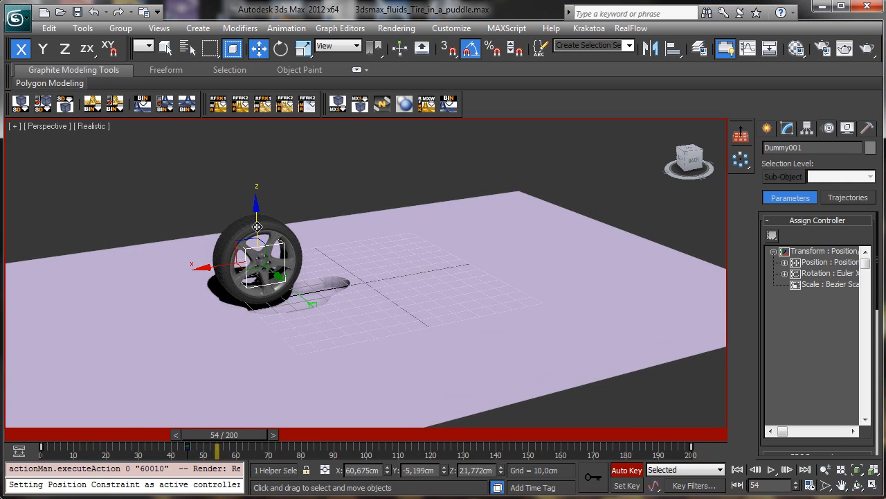
drag(257, 227, 267, 233)
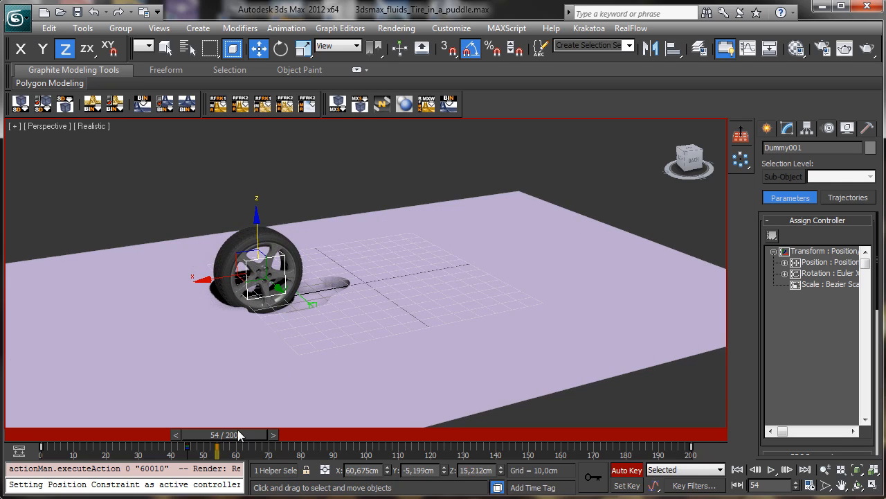
- Key Dummy001 at frame 75, raise it to about Z 22 cm at frame 84, return to frame 0 and turn off Auto Key
drag(239, 432, 304, 417)
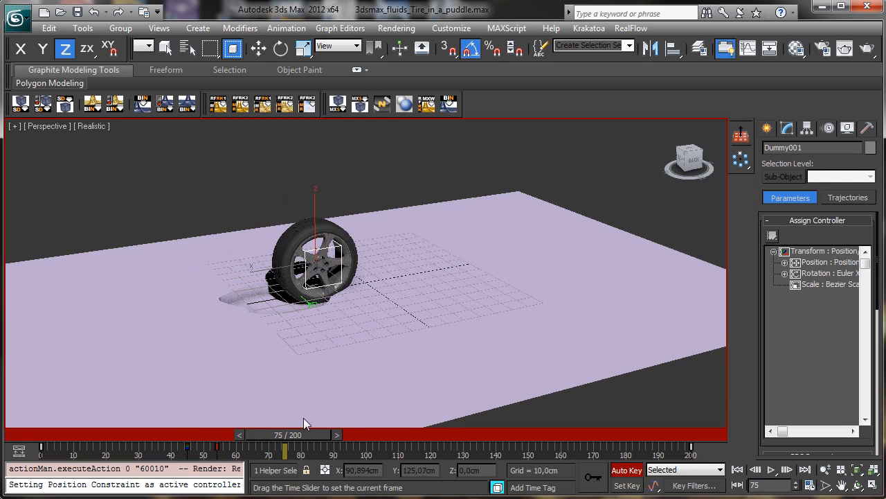
key(w)
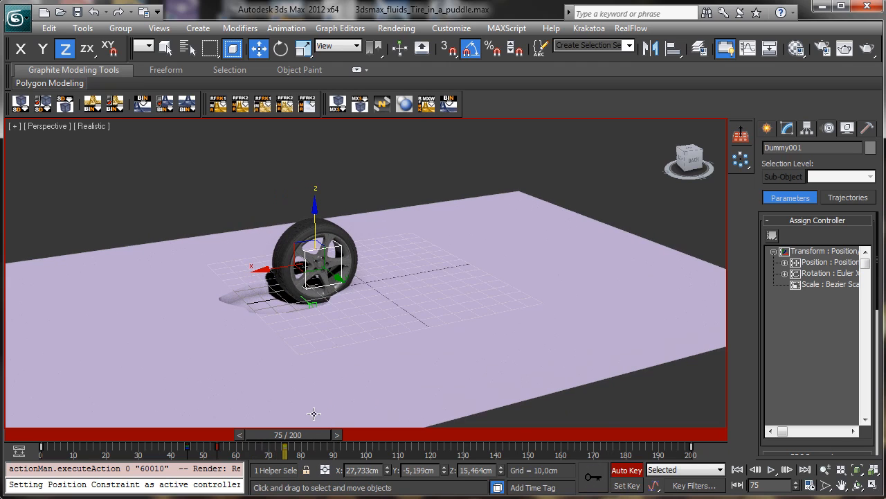
drag(305, 435, 333, 427)
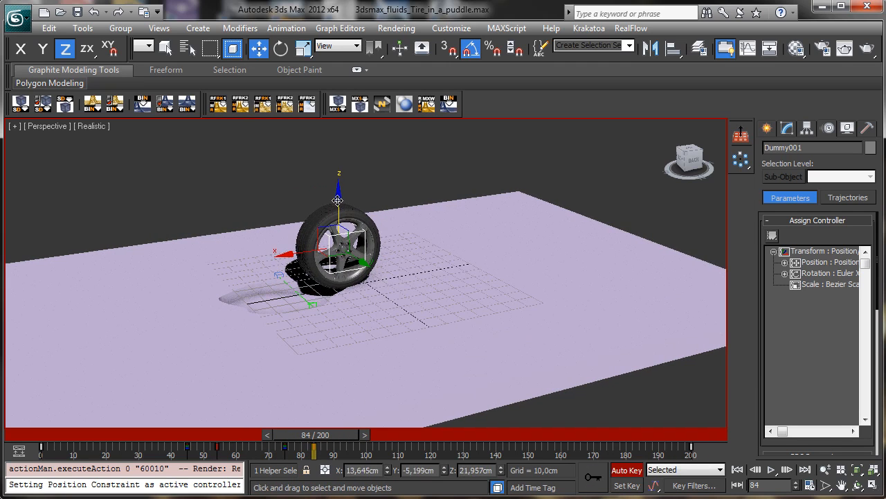
drag(331, 435, 32, 361)
key(w)
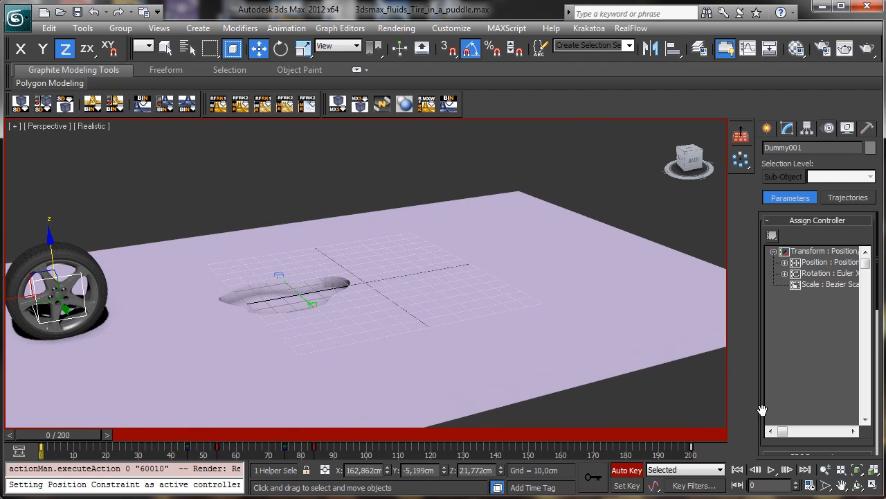
click(627, 471)
- Re-scale the animation time to end at frame 100
click(809, 485)
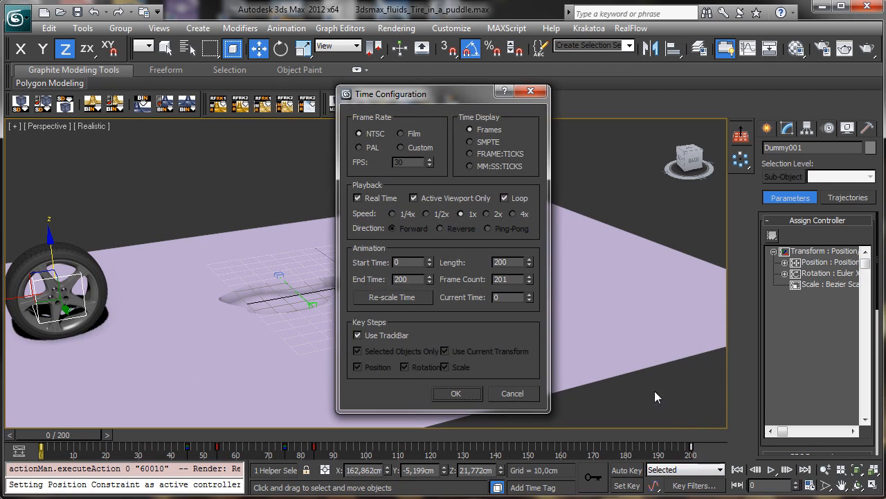
double_click(414, 278)
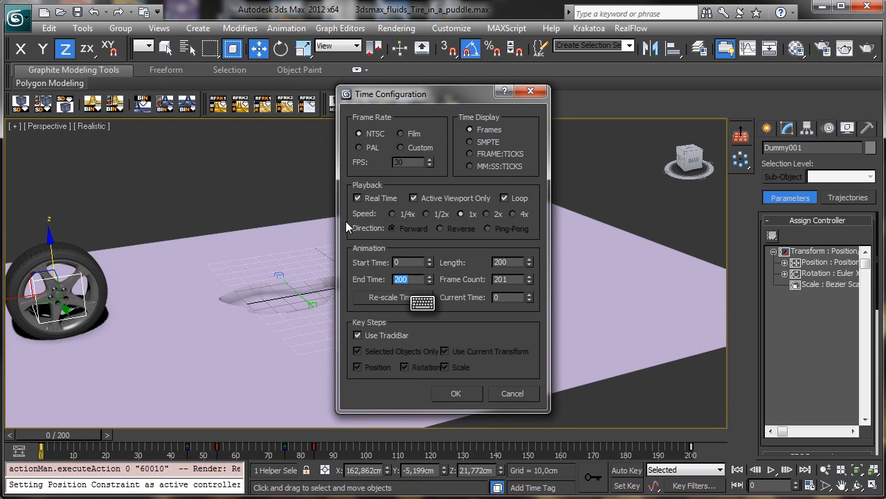
text(1)
key(BackSpace)
text(200)
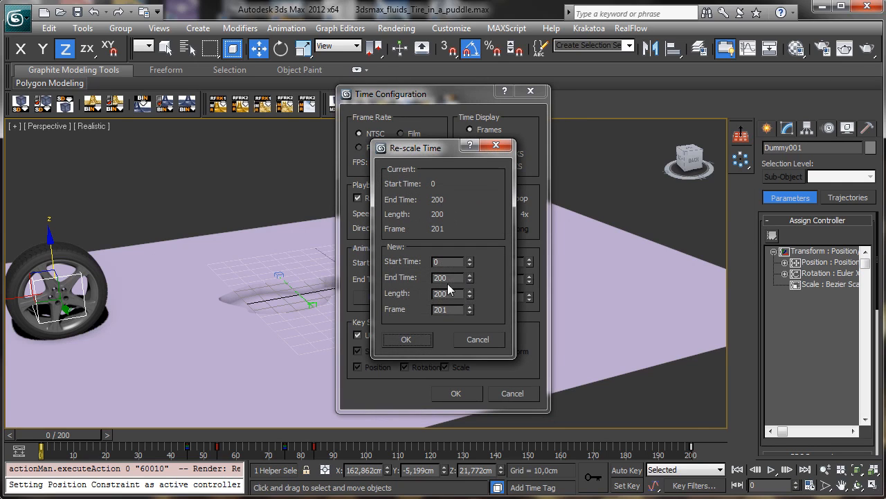
text(100)
key(Return)
click(406, 339)
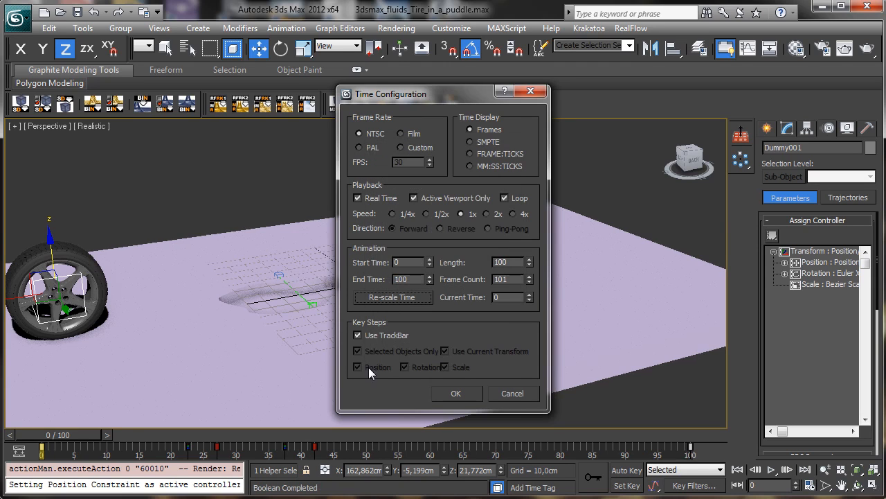
click(455, 393)
- Scrub and play the tire animation to judge its speed, and return to frame 0
drag(48, 432, 42, 416)
key(w)
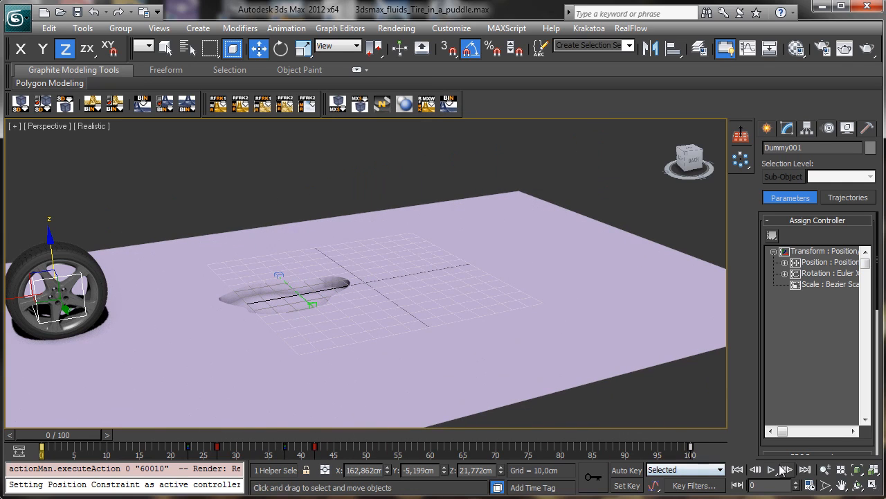
click(774, 470)
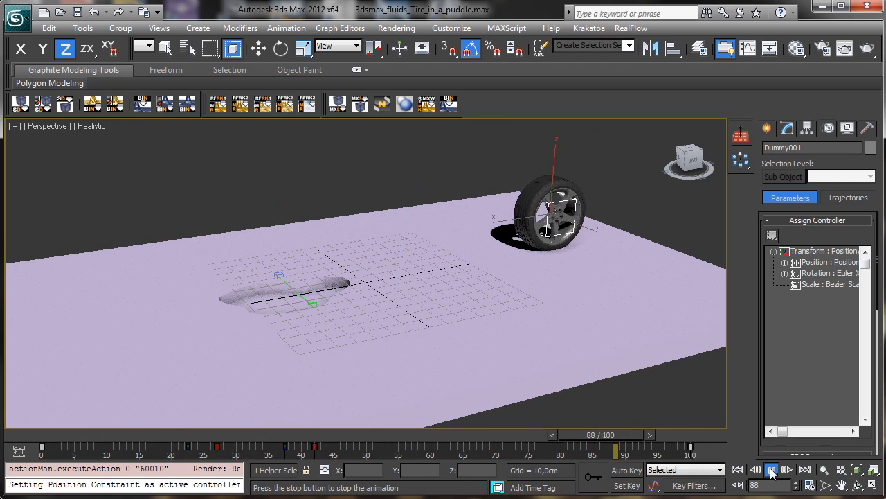
click(771, 469)
drag(627, 442, 87, 414)
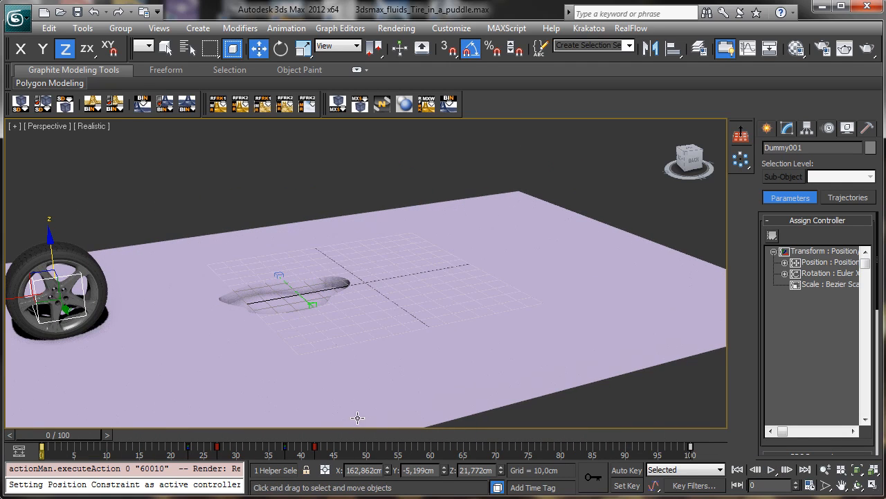
- Re-scale the animation time to end at frame 50
click(810, 485)
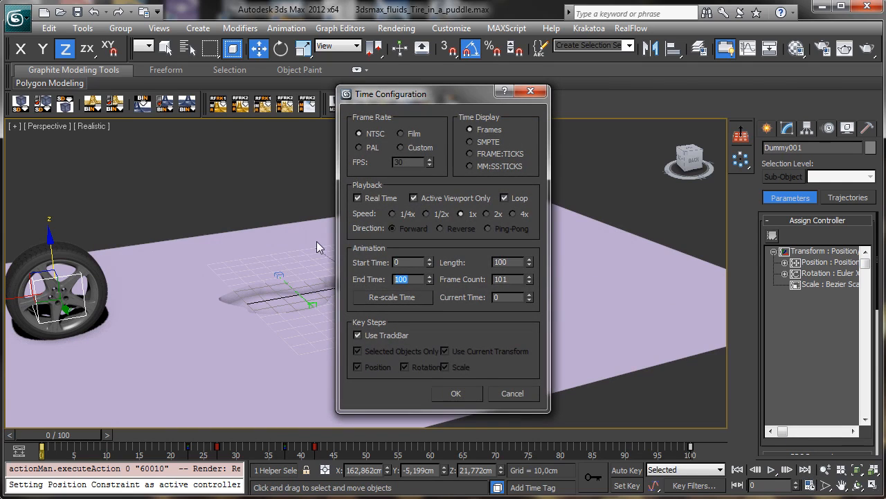
click(385, 298)
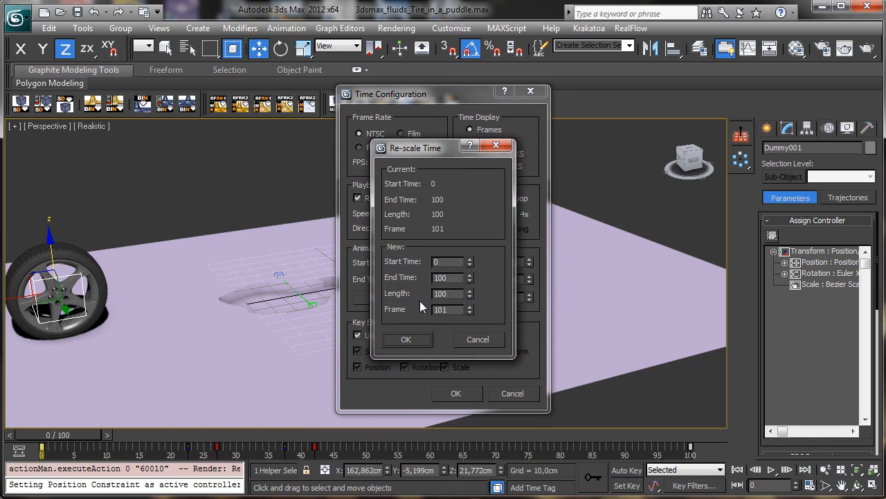
double_click(451, 280)
text(50)
key(Return)
click(418, 339)
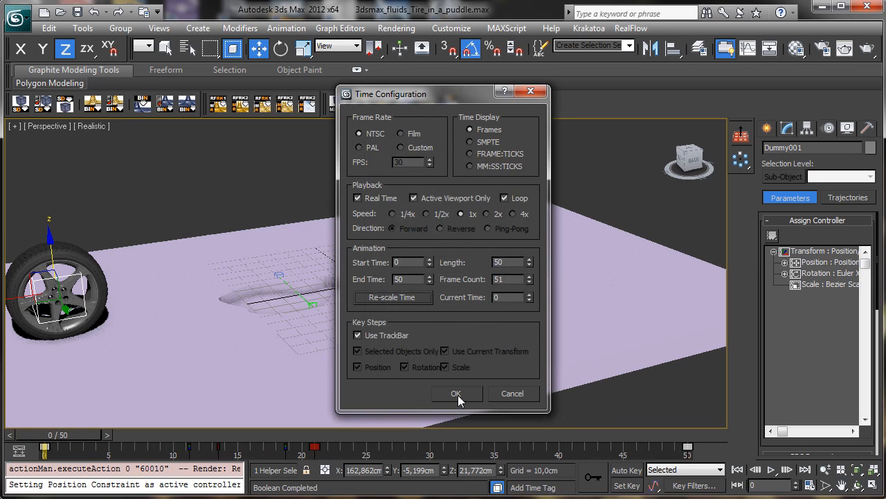
click(456, 394)
- Scrub and play the shortened tire animation to check its speed, and go back to frame 0
drag(56, 438, 599, 372)
key(Home)
key(w)
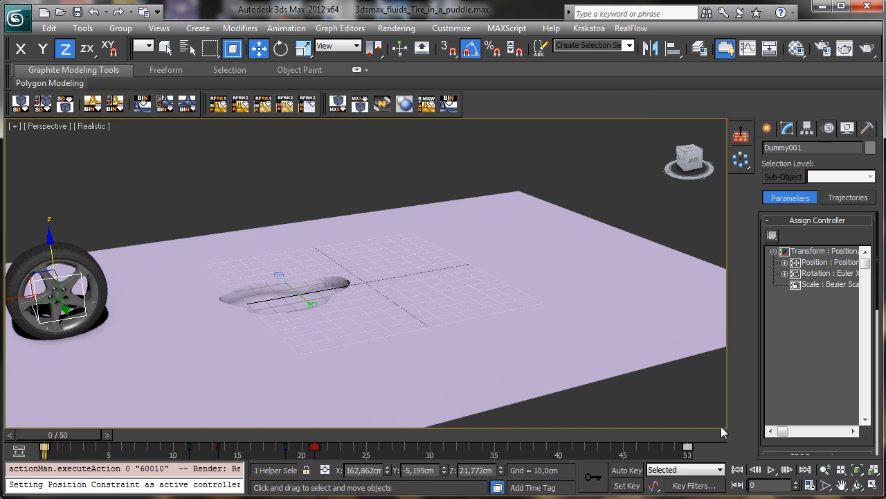
click(772, 470)
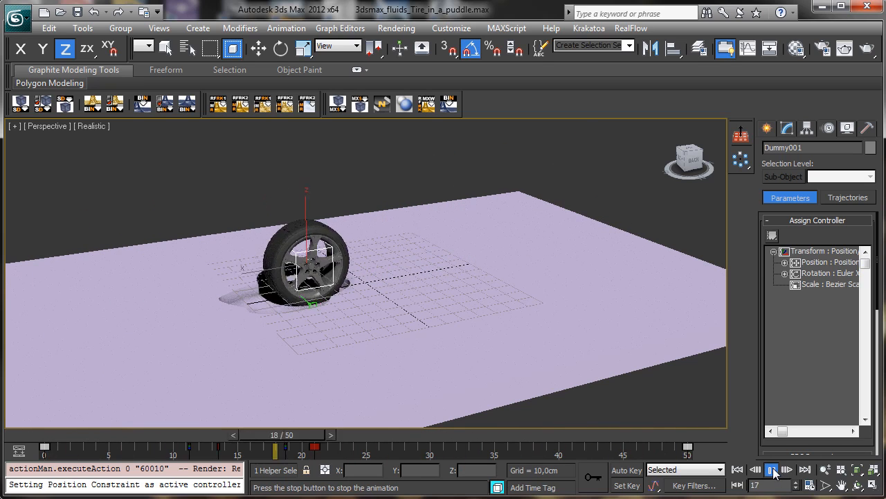
click(773, 471)
mouse_move(59, 435)
mouse_down()
mouse_move(261, 430)
mouse_move(366, 418)
mouse_move(76, 436)
mouse_up()
key(w)
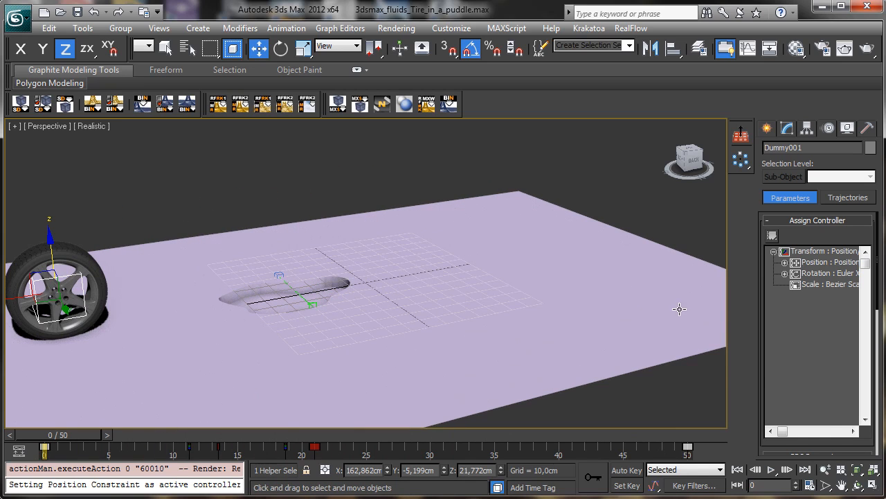
- Extend the timeline's end time to frame 150 without re-scaling the keys, and return to frame 0
click(810, 486)
double_click(419, 279)
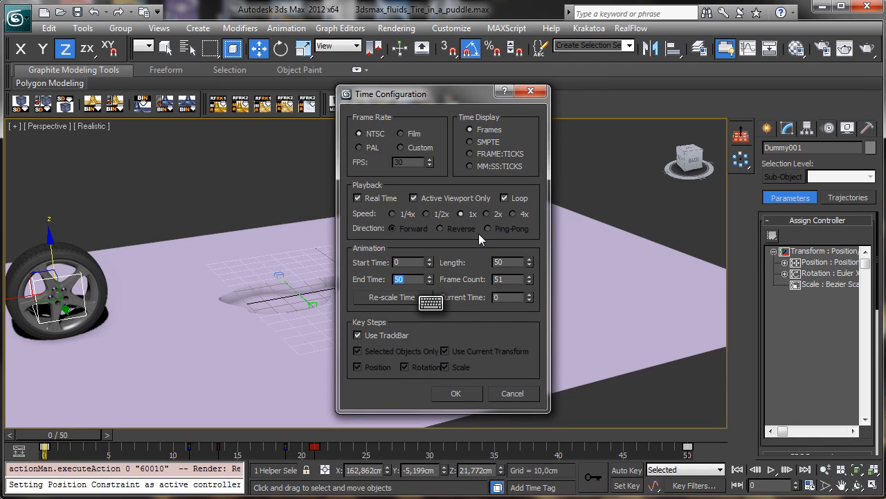
text(150)
key(Return)
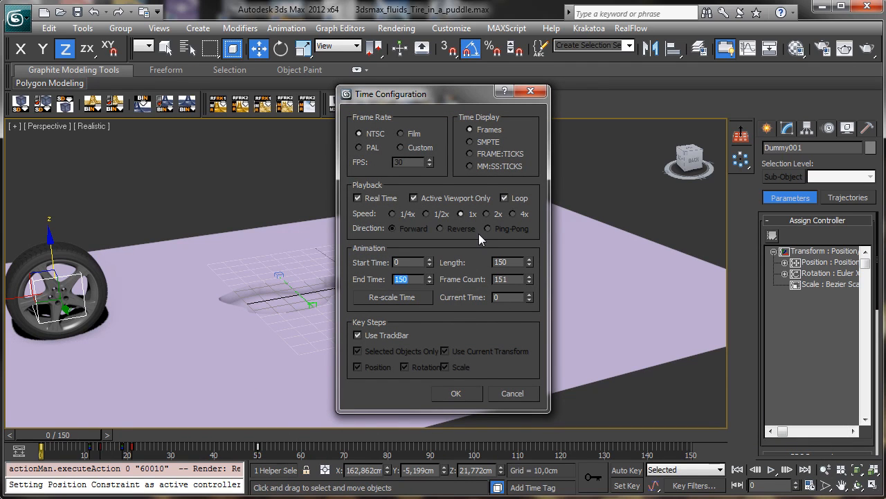
click(456, 393)
mouse_move(39, 435)
mouse_down()
mouse_move(261, 426)
mouse_move(55, 433)
mouse_move(257, 415)
mouse_move(35, 433)
mouse_up()
key(w)
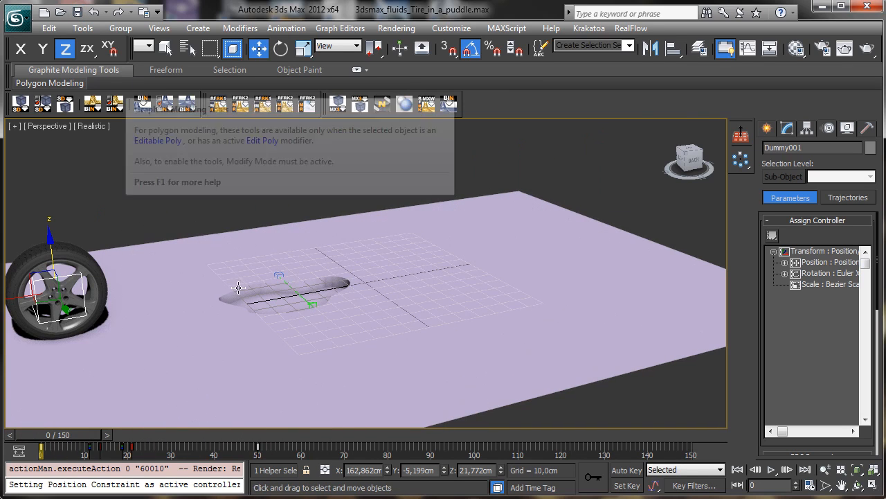
- Convert the ground box with the puddle cavity, Box001, from ProBoolean to Editable Poly
click(266, 303)
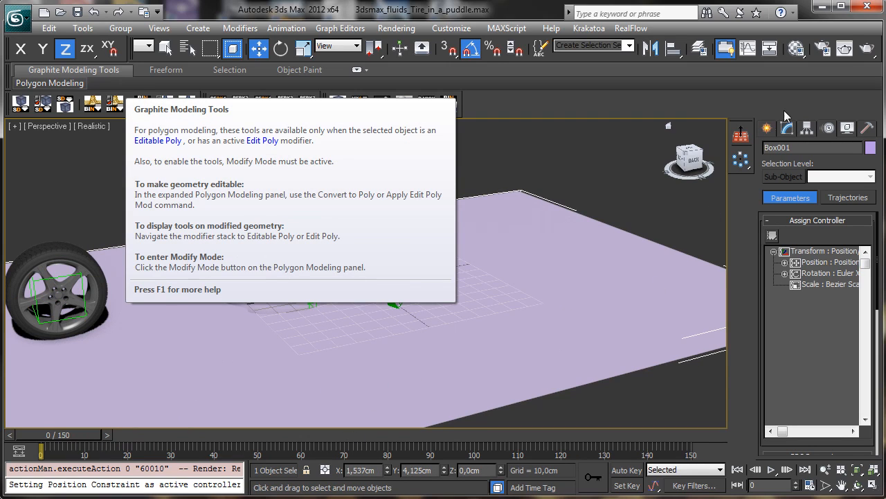
click(766, 128)
click(786, 128)
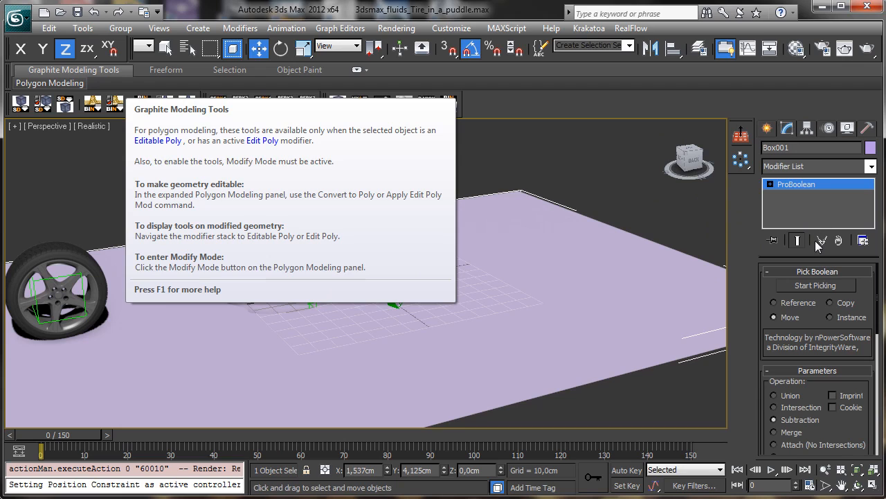
right_click(583, 288)
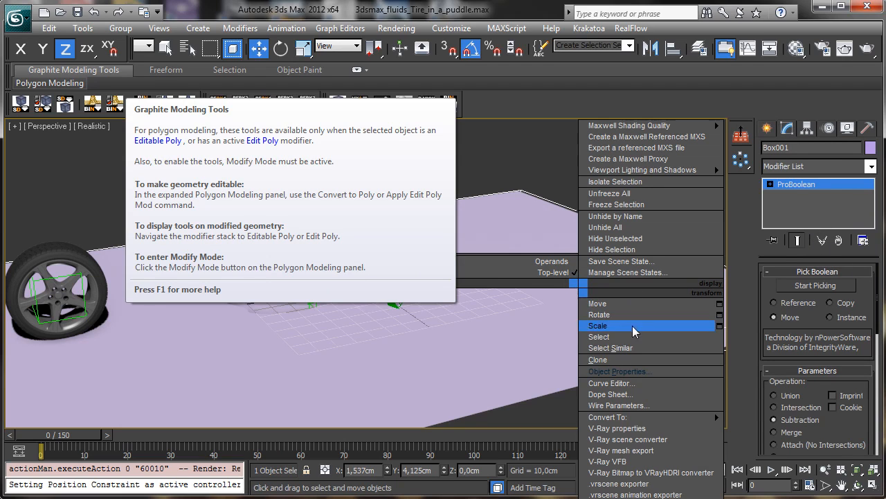
mouse_move(691, 418)
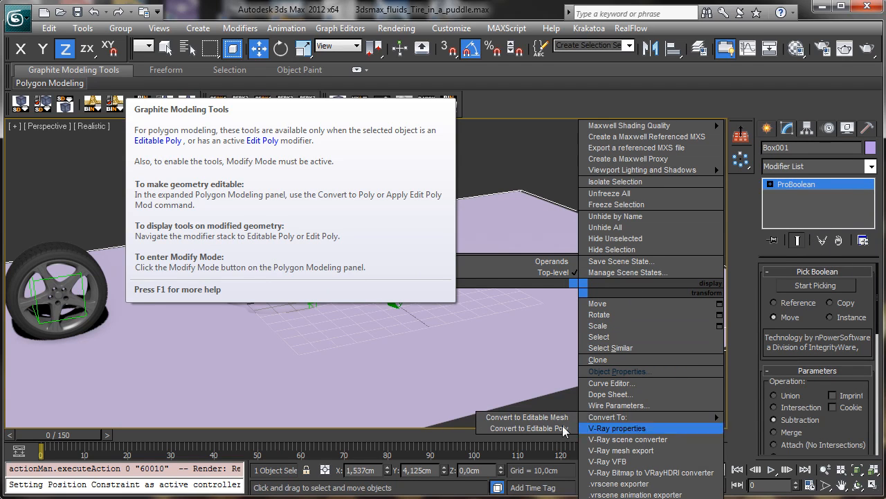
click(556, 427)
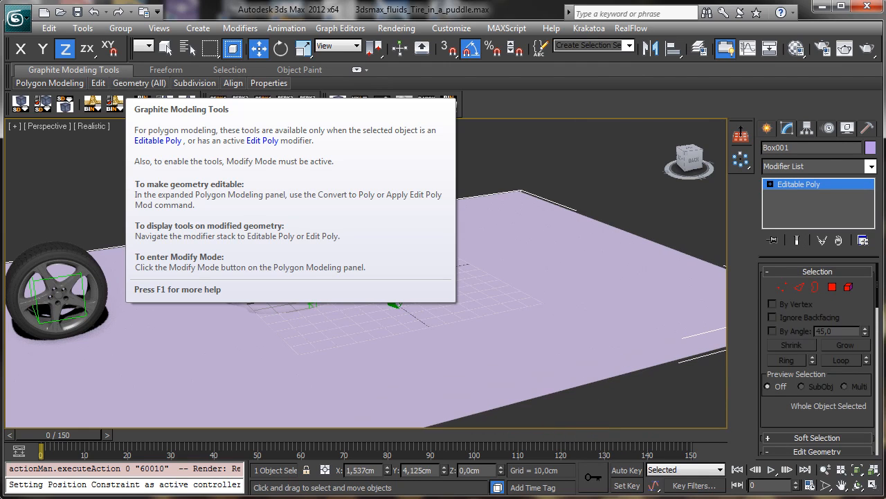
- Switch Box001 to polygon editing and keep the puddle cavity's polygons selected by undoing the stray selection
click(832, 286)
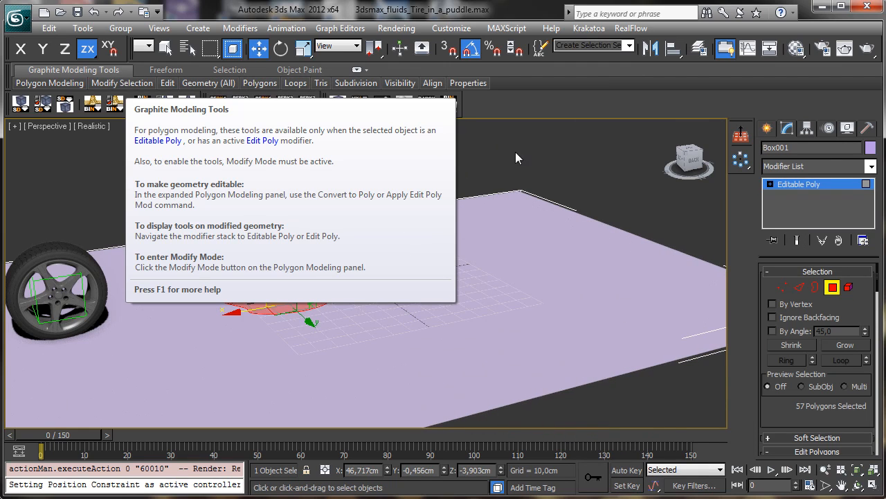
click(394, 276)
click(95, 12)
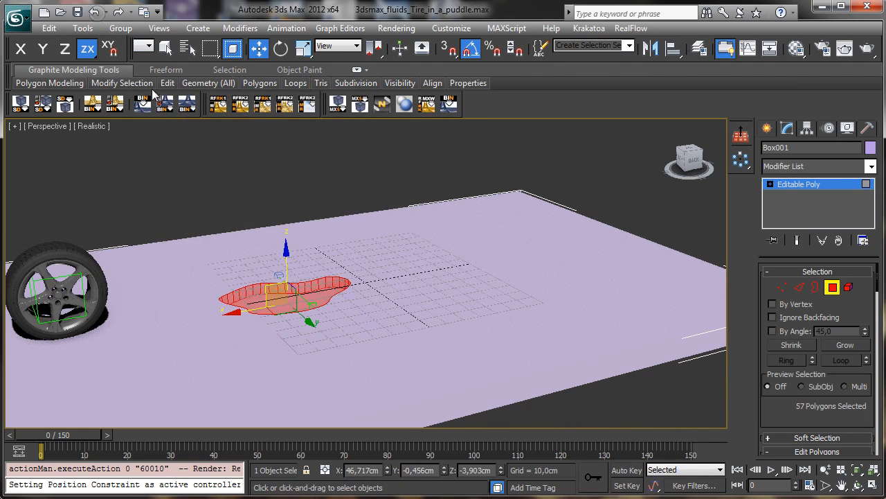
- Detach the selected puddle cavity polygons from Box001 as a separate object named Puddle
scroll(857, 310, down, 4)
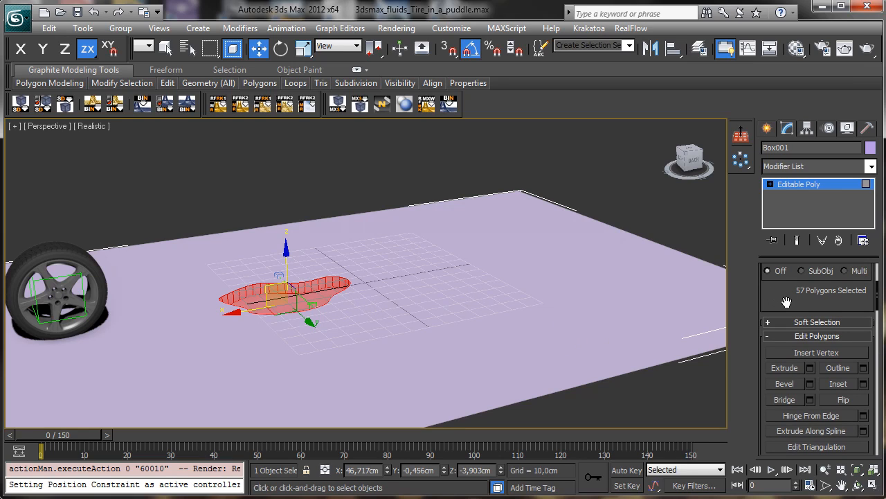
drag(787, 302, 785, 234)
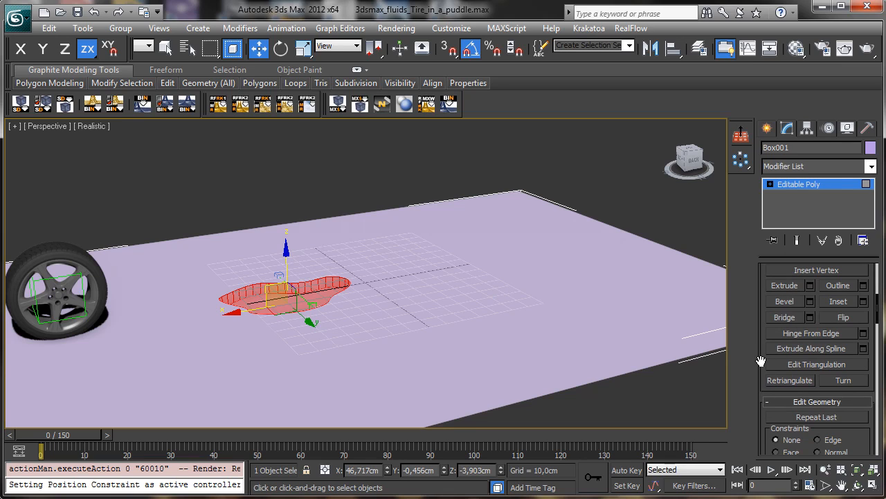
drag(763, 351, 840, 348)
click(849, 428)
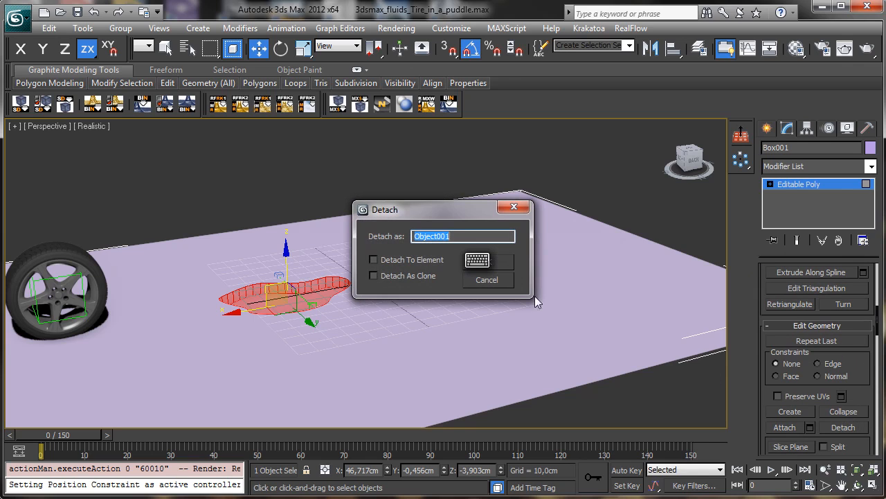
text(Puddle)
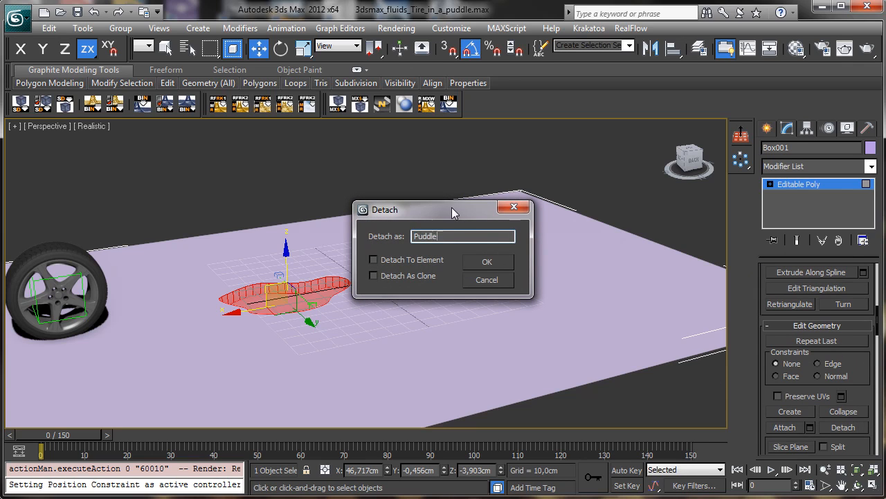
key(Return)
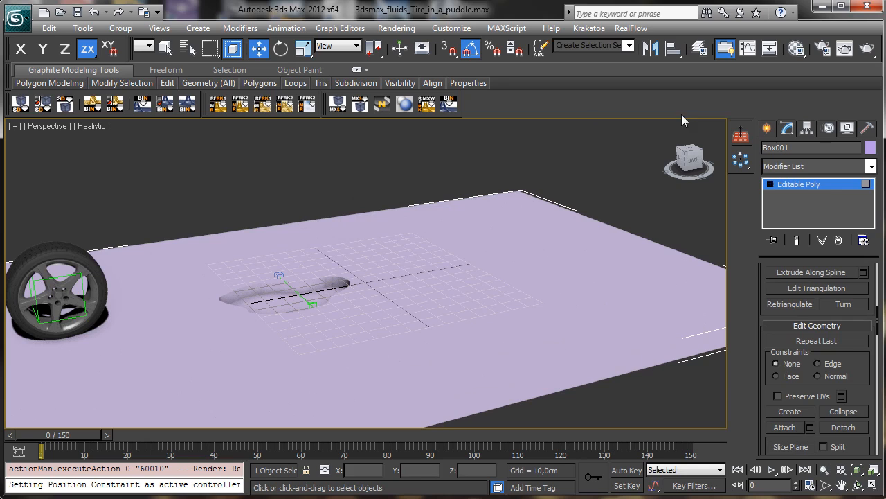
- Leave polygon editing on the ground box and rename Box001 to Ground
click(801, 185)
double_click(799, 149)
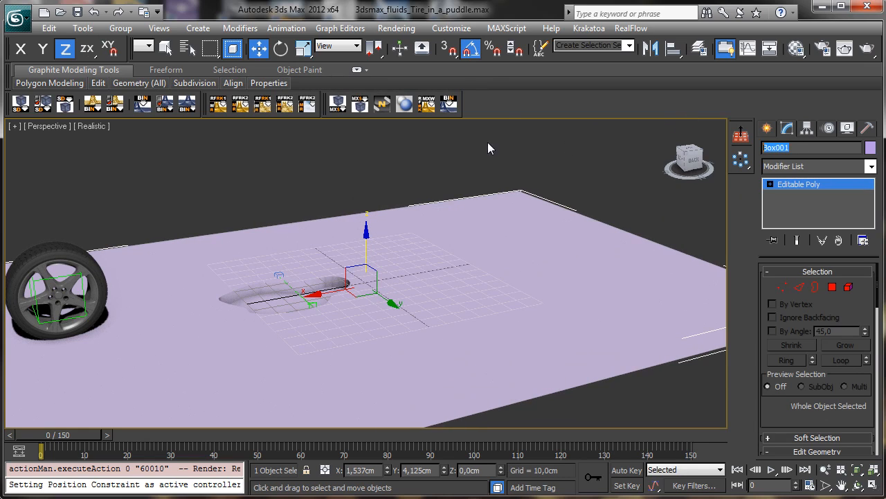
text(R)
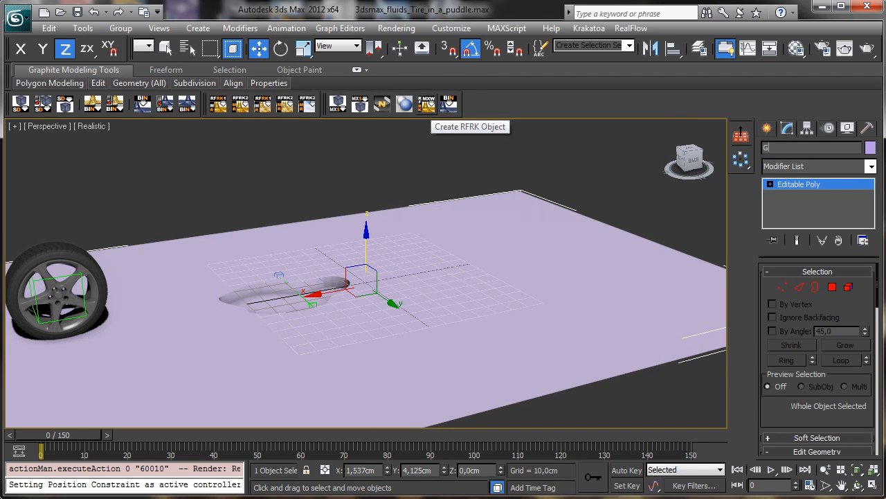
text(round)
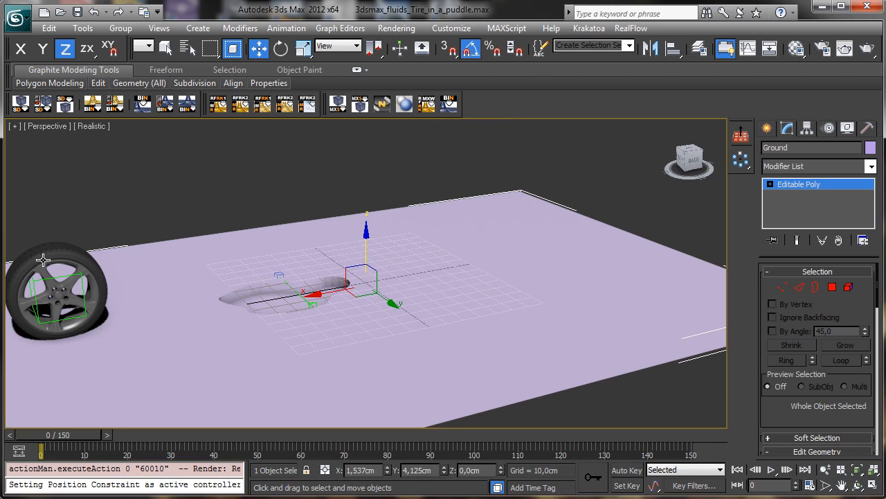
- Select the tire and turn off exporting non-renderable objects in the RealFlow SD File Export Settings
click(43, 262)
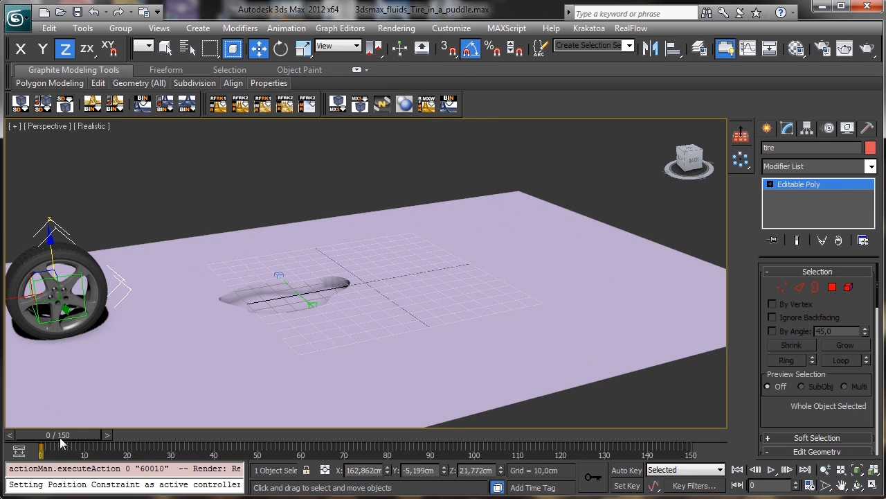
drag(68, 435, 27, 435)
key(w)
click(631, 29)
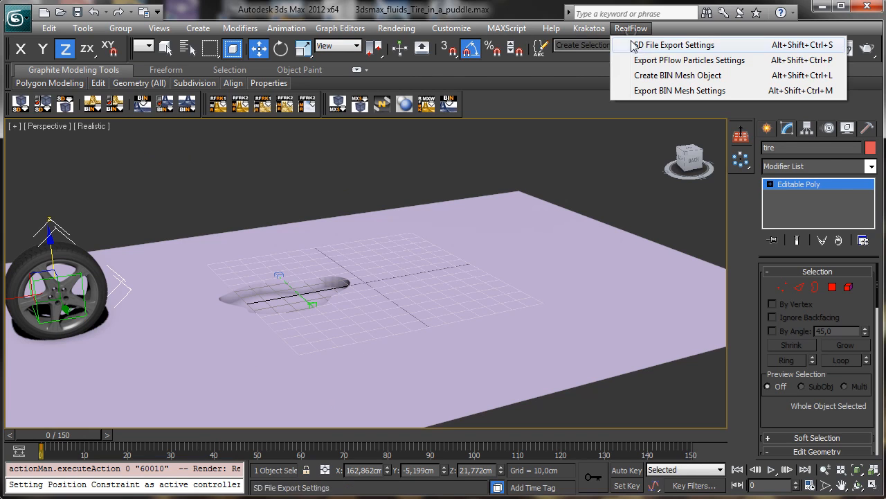
click(670, 46)
drag(608, 246, 375, 96)
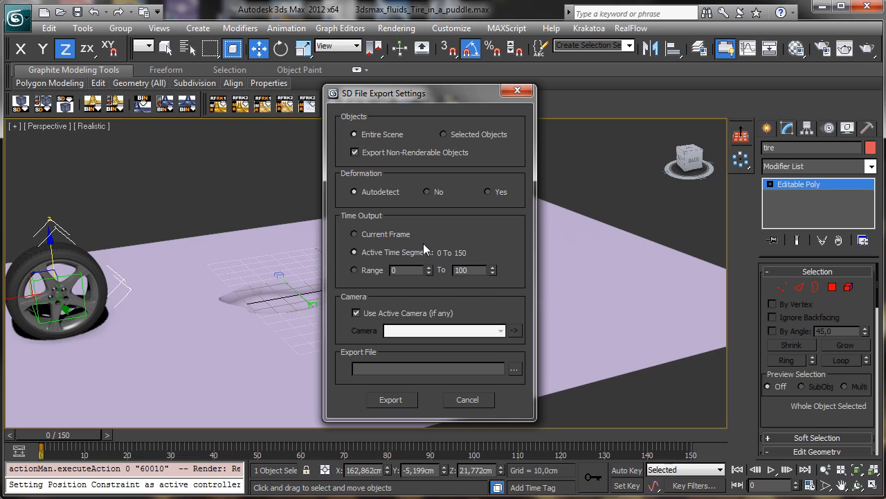
click(361, 154)
click(405, 402)
click(783, 456)
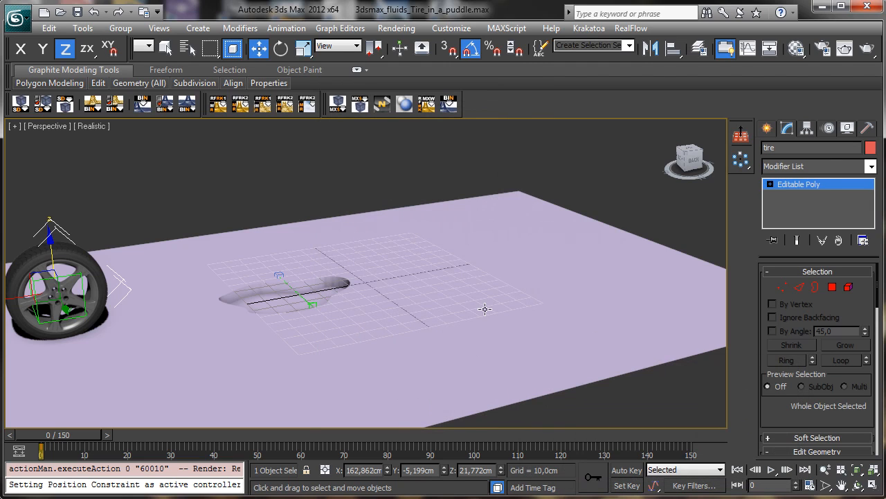
- Reopen the SD export settings and browse the export file location to Tutorials/2011 MAXCookie/3dsmax_fluids_Tire_in_a_puddle on drive D
click(638, 29)
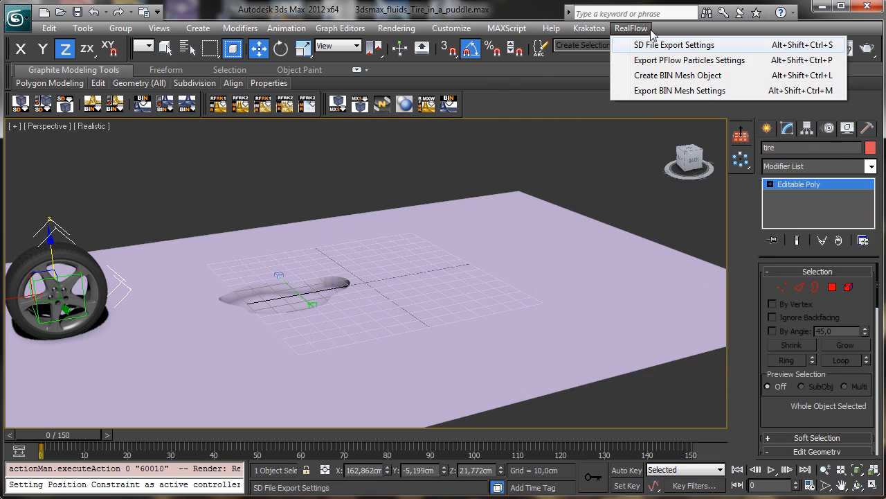
click(651, 44)
drag(631, 255, 377, 107)
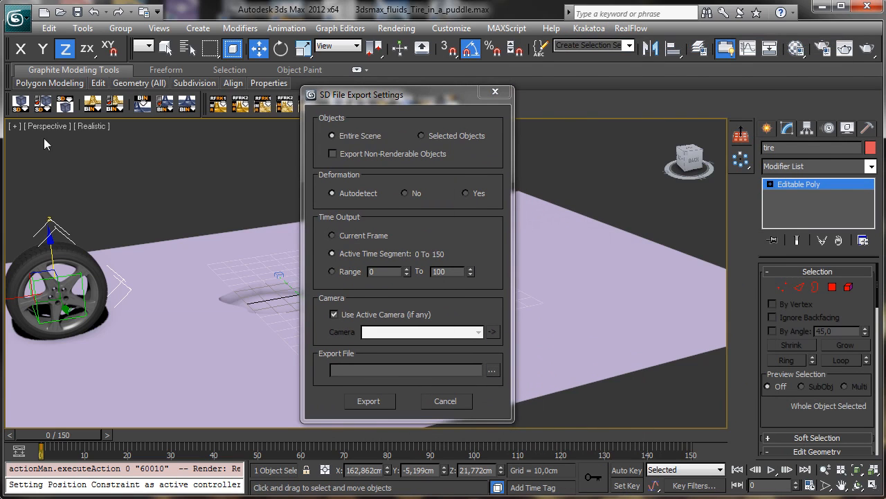
click(492, 370)
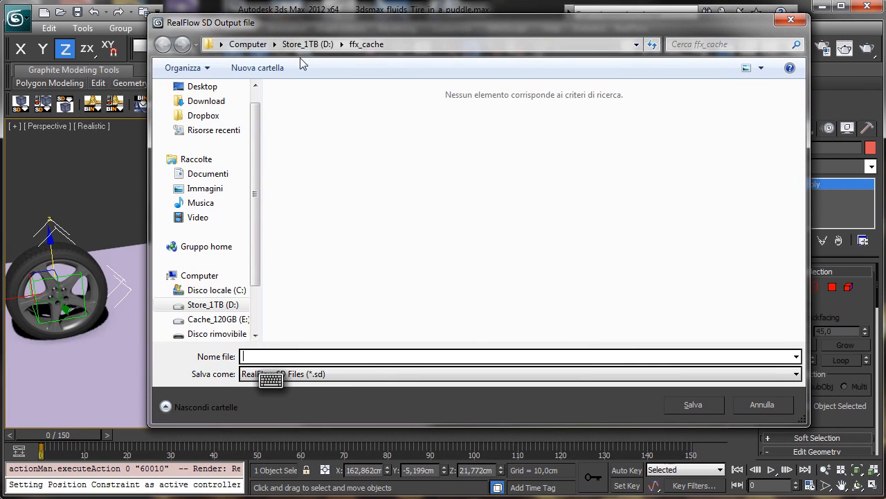
click(305, 44)
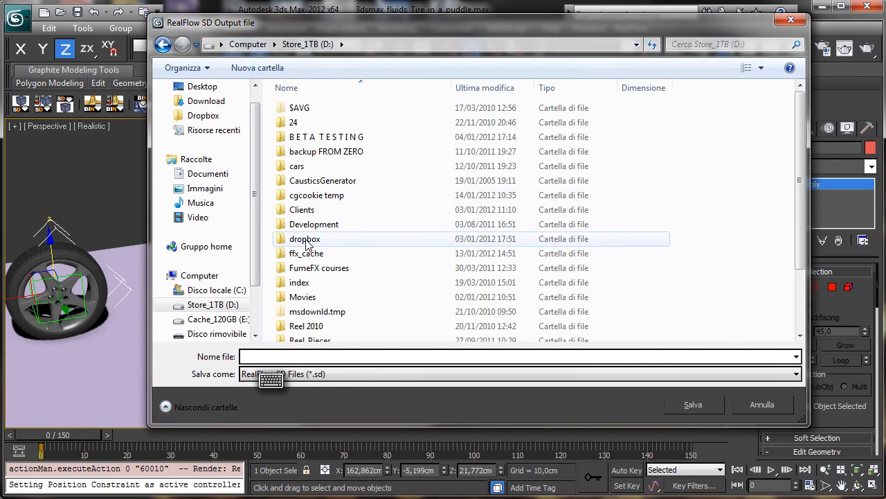
double_click(309, 263)
double_click(303, 119)
double_click(303, 109)
double_click(299, 105)
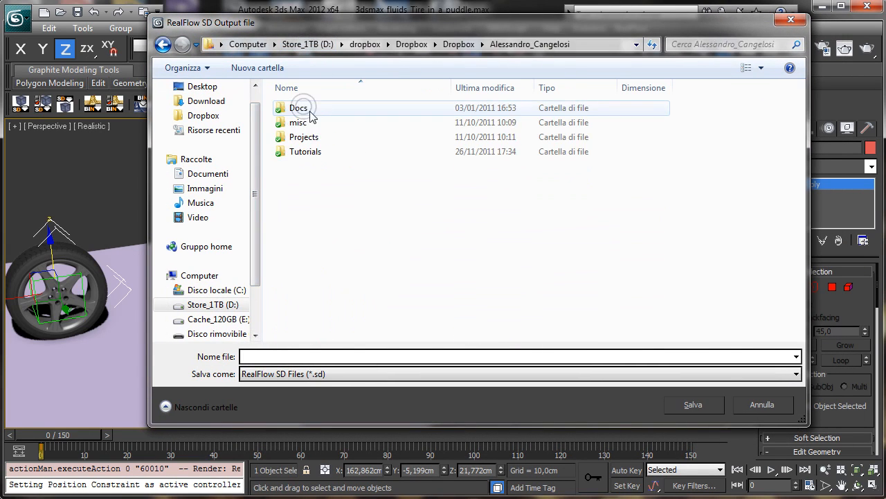
double_click(297, 149)
double_click(313, 133)
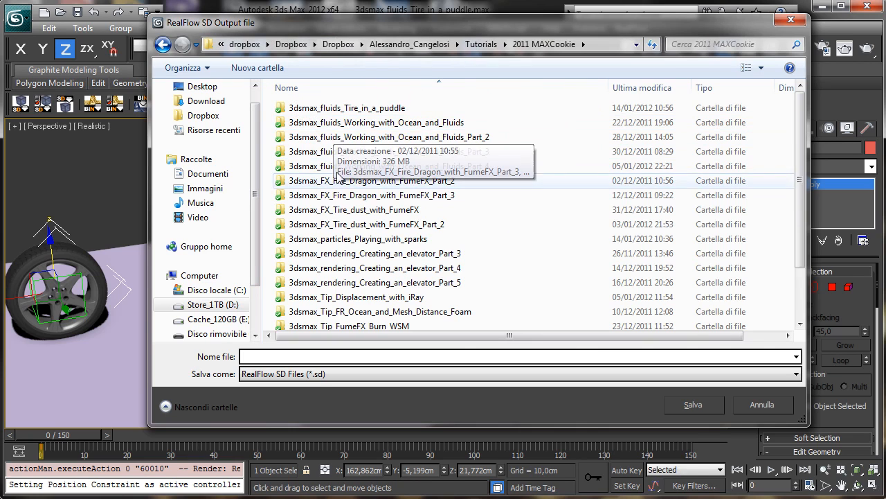
double_click(339, 109)
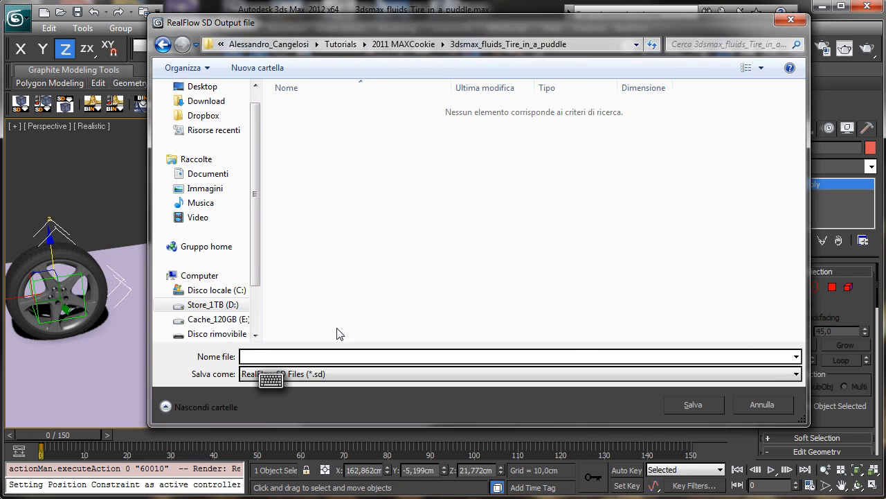
- Name the SD file 3dsmax_fluids_Tire_in_a_puddle and export the entire scene over the active time segment
text(3dsmax_fluids_Tire_in_a_puddle)
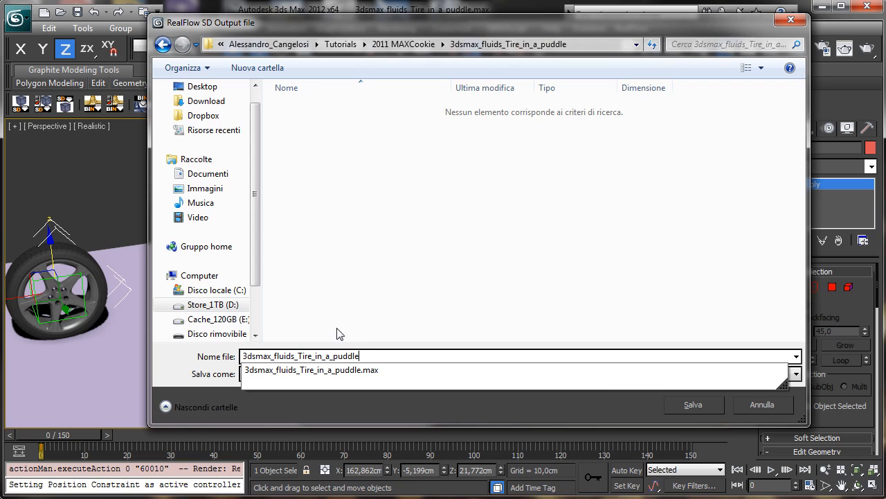
key(Return)
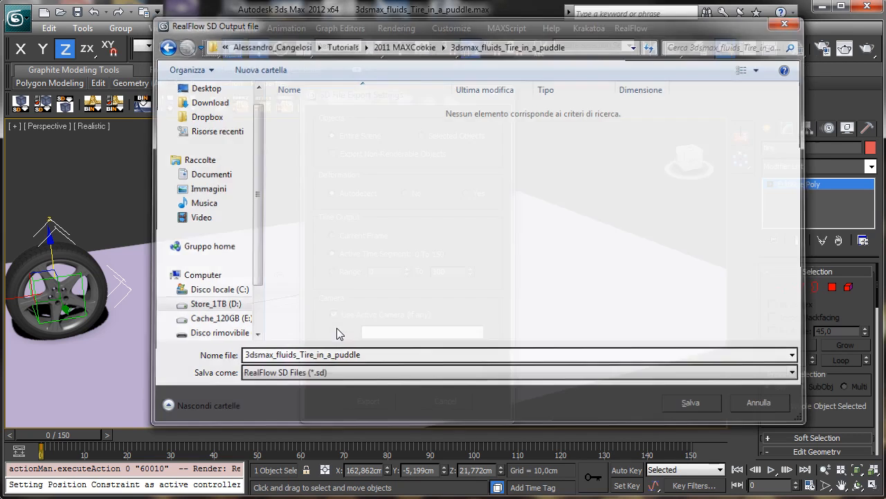
click(369, 398)
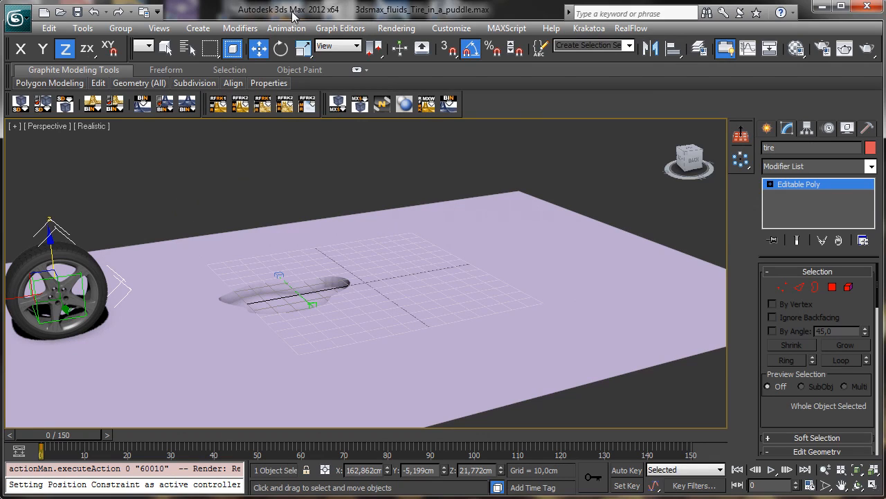
- Switch to RealFlow 2012 and set the new project's location to the scenes folder in the user directory
click(822, 6)
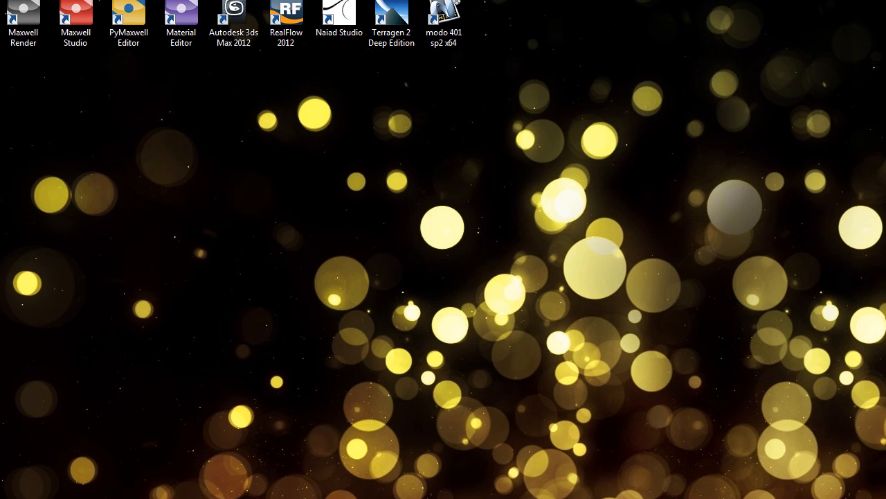
drag(203, 141, 266, 118)
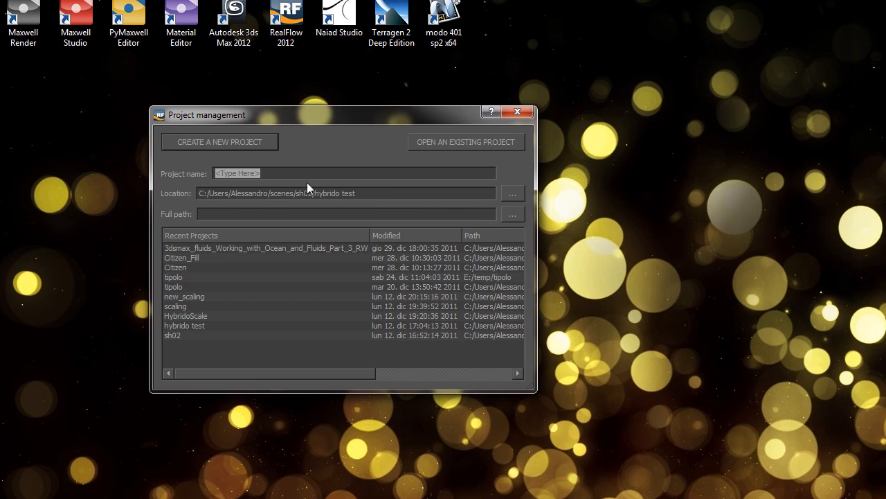
click(513, 193)
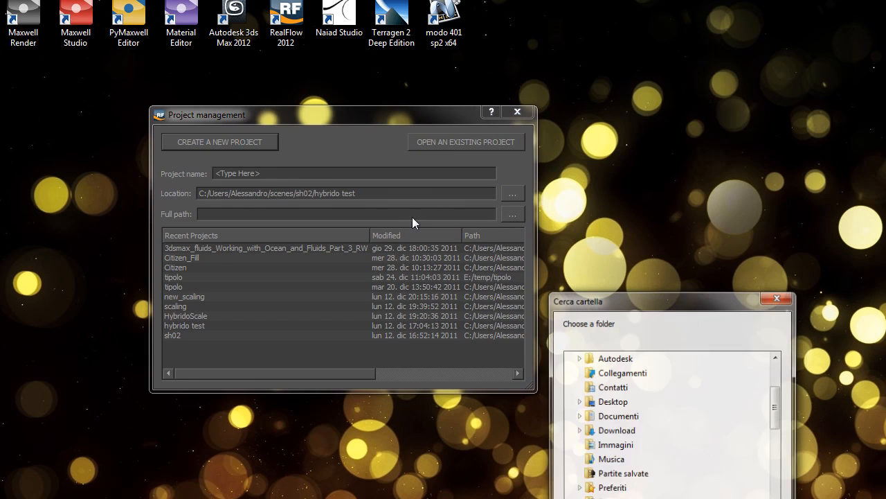
drag(634, 299, 416, 86)
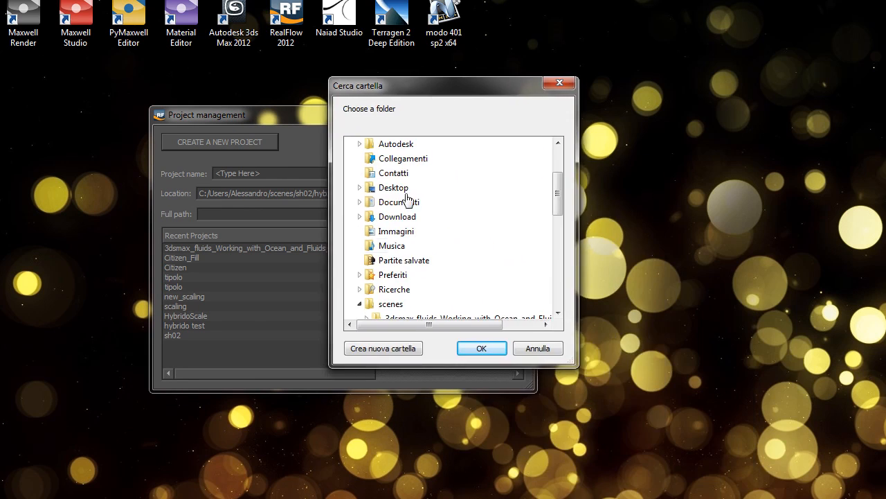
click(484, 348)
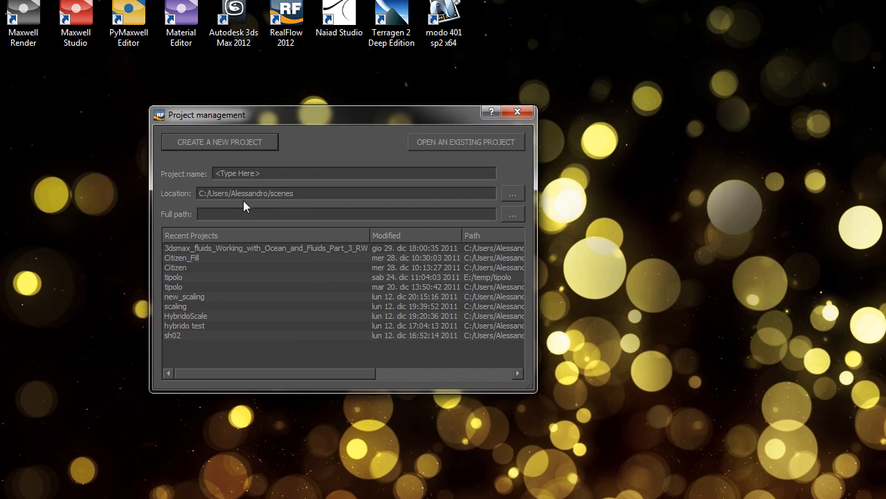
- Name the project Puddle, create it, and fit the RealFlow window on the screen
drag(270, 172, 113, 119)
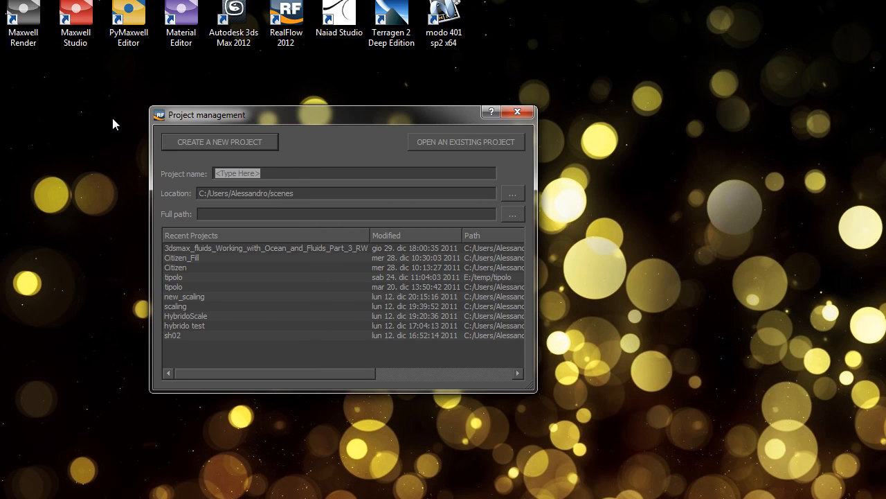
text(Puddl)
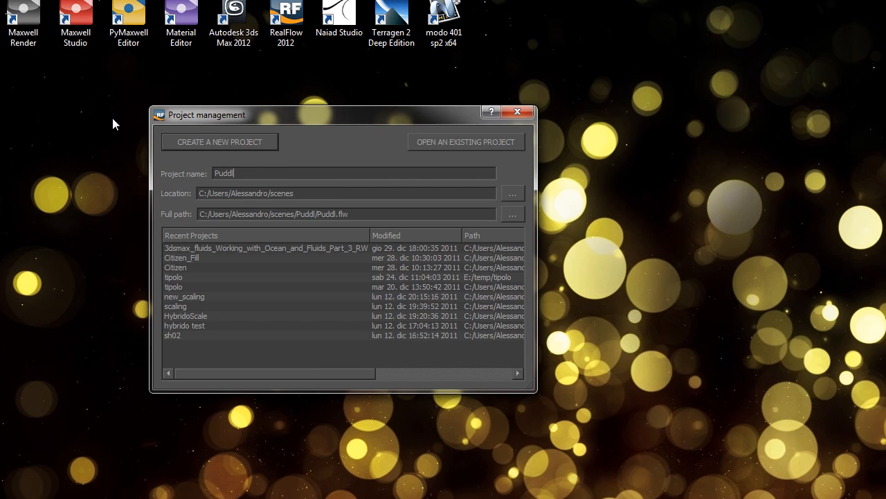
text(e)
click(248, 143)
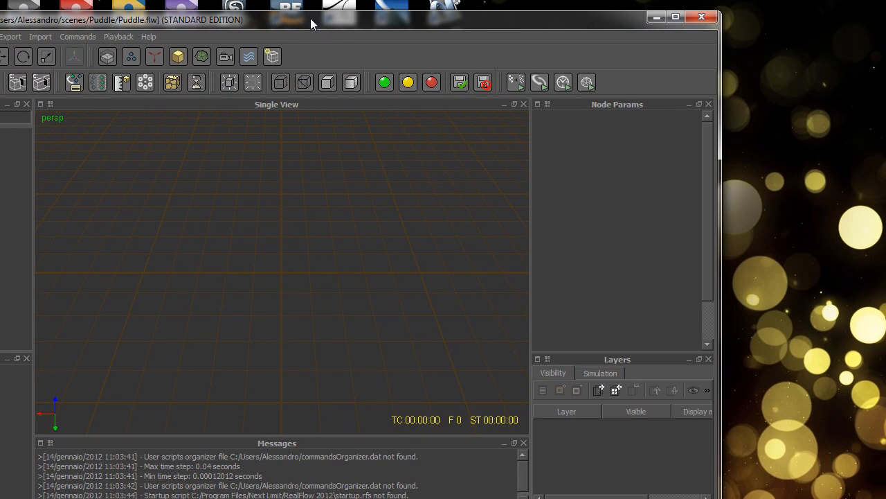
drag(310, 19, 440, 16)
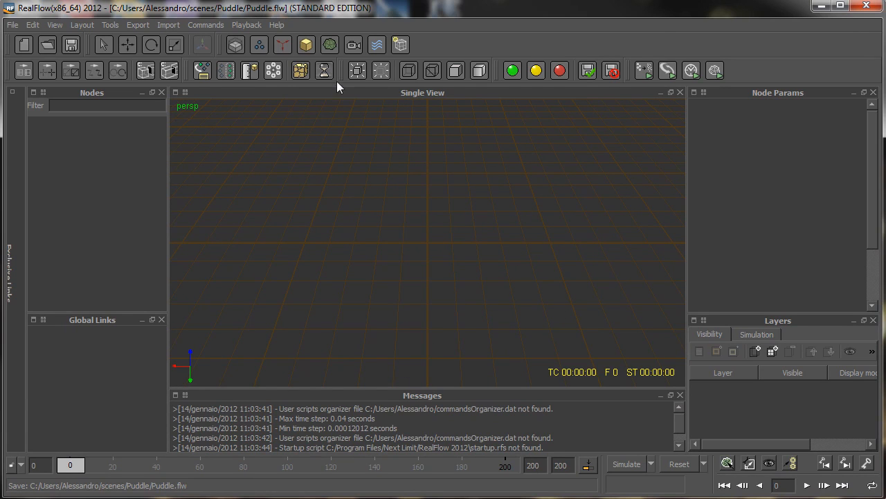
- Start an object import and browse to the Tutorials folder inside the Dropbox directory on drive D
click(169, 25)
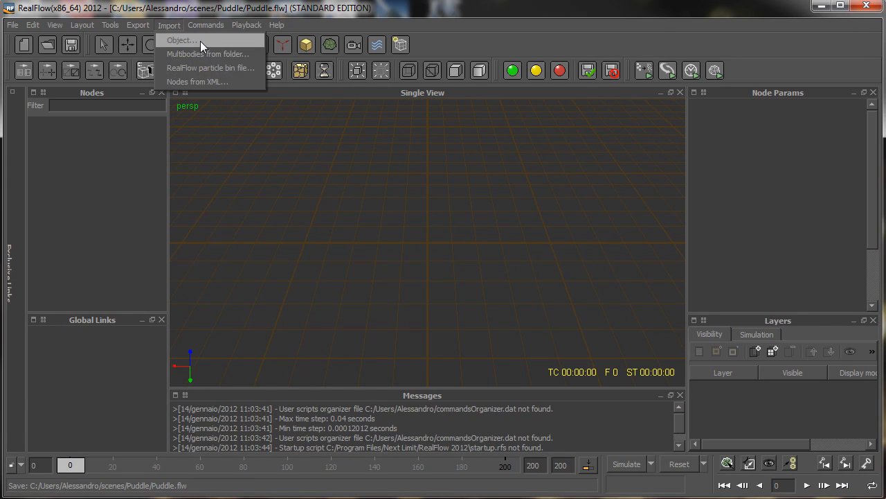
click(202, 40)
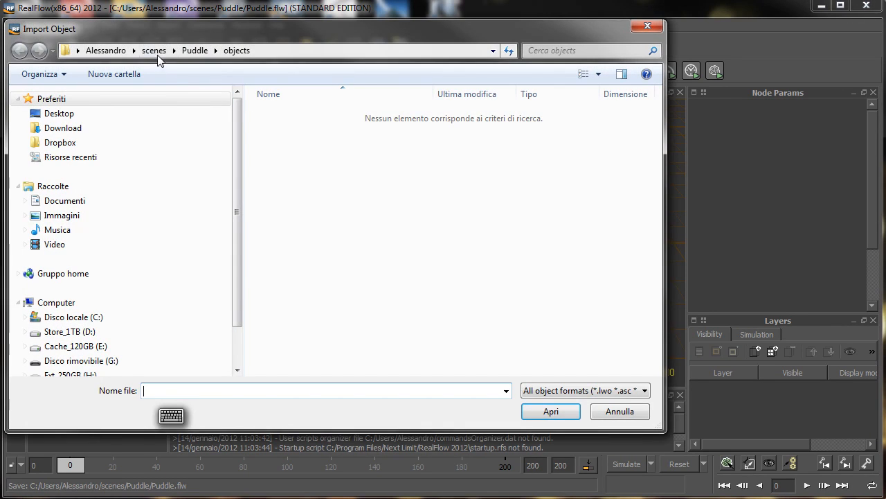
click(69, 331)
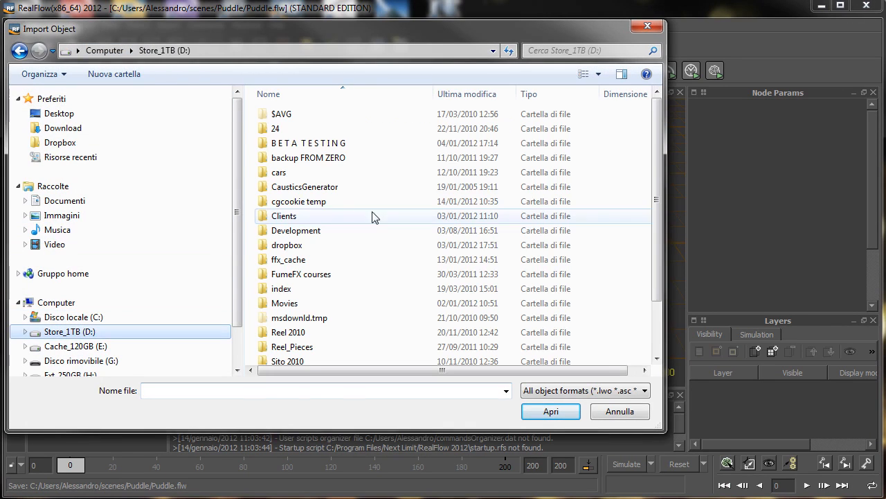
click(288, 249)
double_click(287, 248)
double_click(287, 124)
double_click(288, 115)
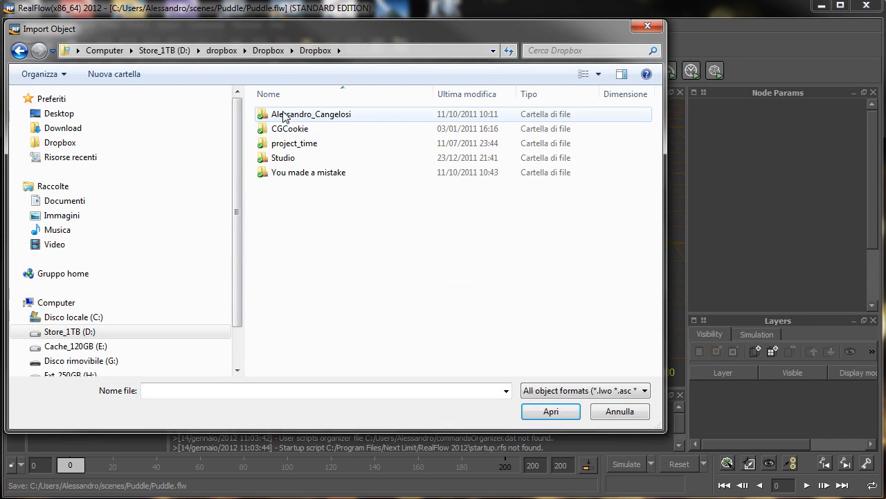
double_click(291, 115)
double_click(285, 157)
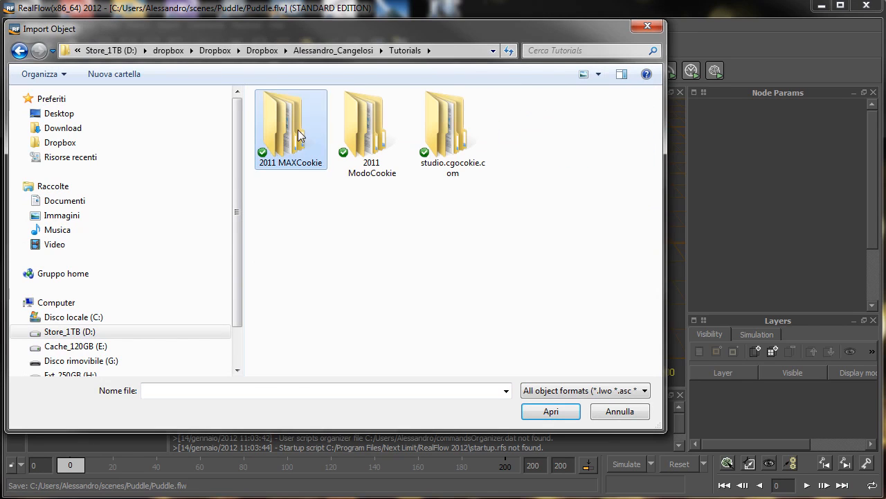
- Import 3dsmax_fluids_Tire_in_a_puddle.sd from the 2011 MAXCookie/3dsmax_fluids_Tire_in_a_puddle folder
double_click(295, 161)
double_click(376, 114)
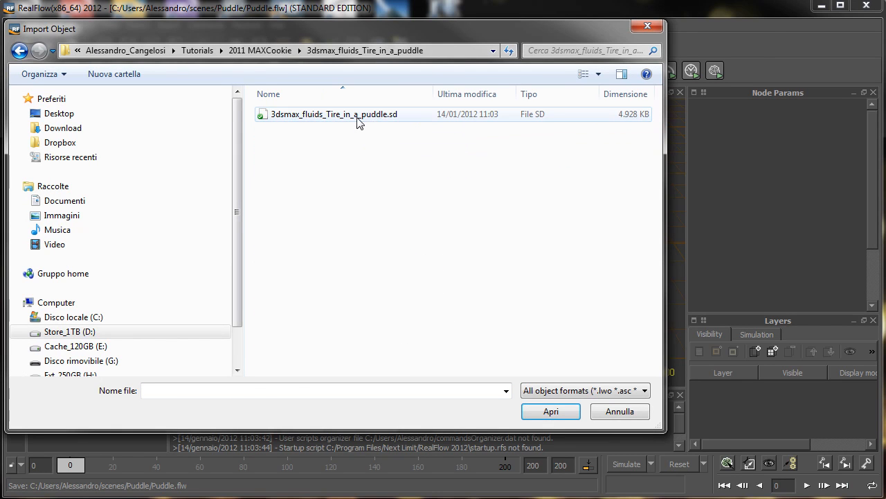
click(360, 117)
click(549, 412)
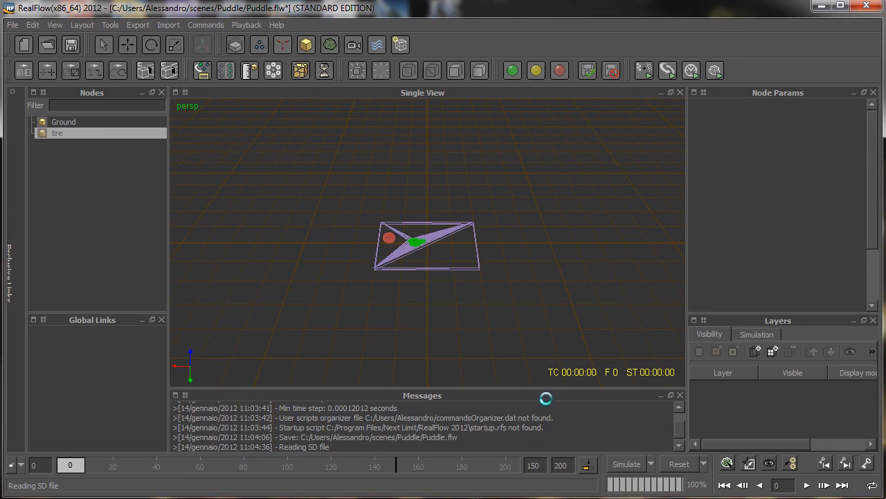
- Inspect the imported ground, puddle and tire, and check the geometry scale in the general preferences without changing it
alt+drag(464, 275, 498, 243)
alt+drag(397, 254, 379, 262)
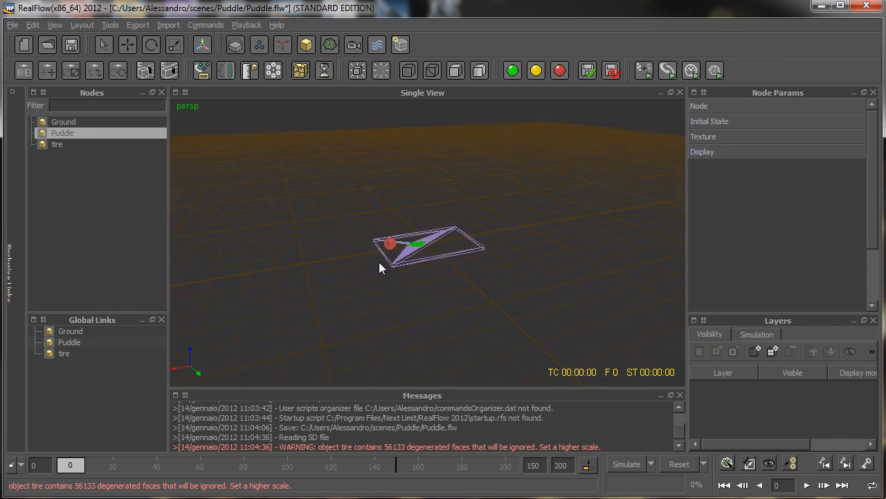
alt+right_drag(379, 261, 233, 293)
alt+drag(232, 293, 492, 263)
alt+right_drag(492, 263, 460, 262)
click(12, 25)
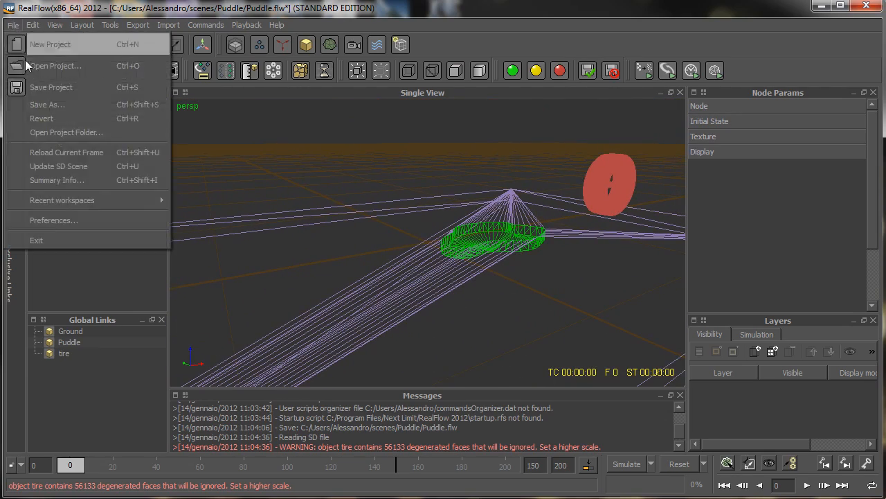
click(72, 218)
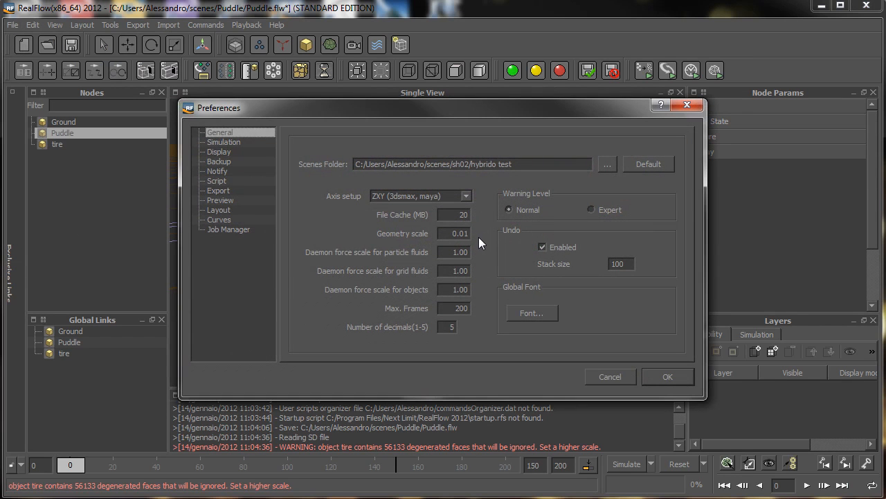
click(623, 378)
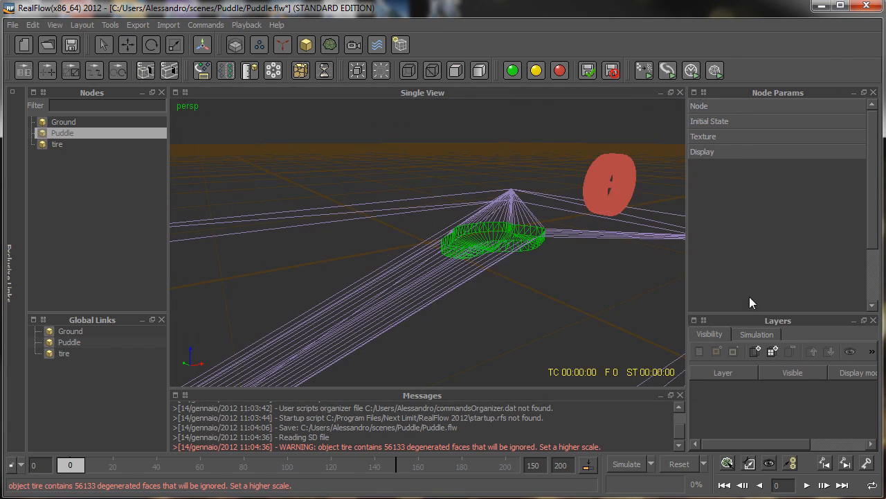
- Set the perspective view's scene shading to Smooth Shaded for the imported tire, ground and puddle
middle_drag(513, 245, 569, 250)
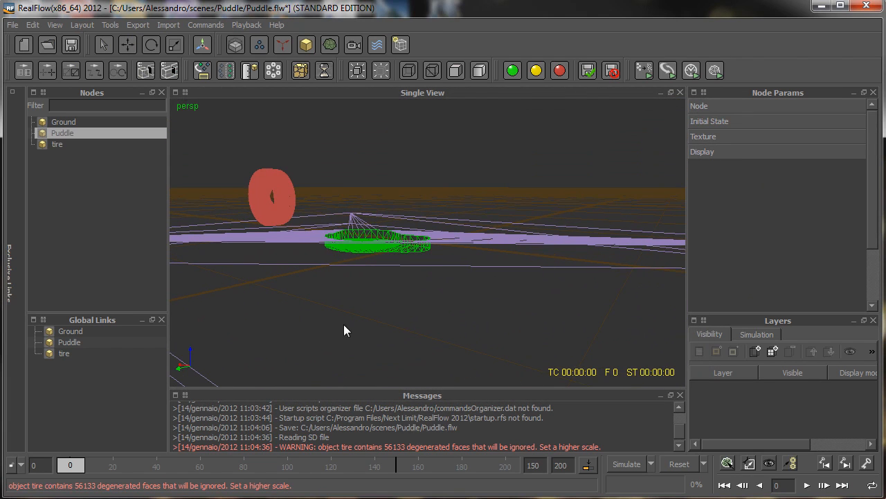
drag(90, 452, 57, 444)
middle_drag(365, 286, 345, 164)
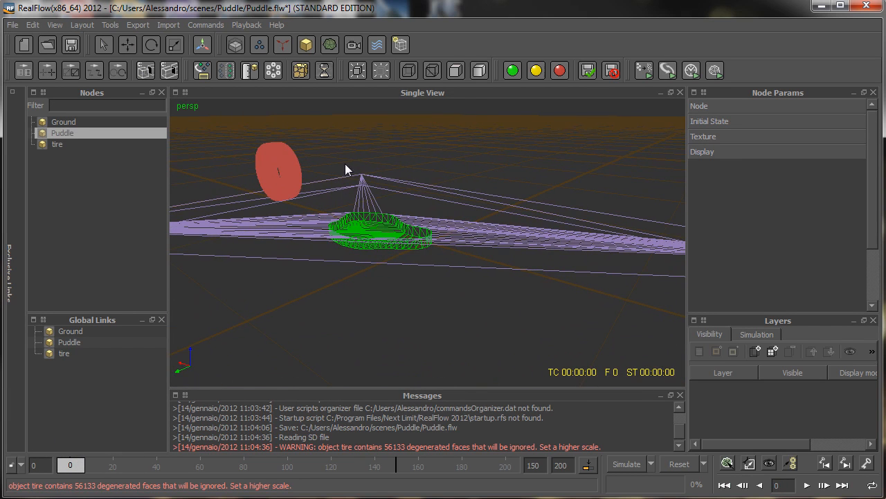
right_click(194, 109)
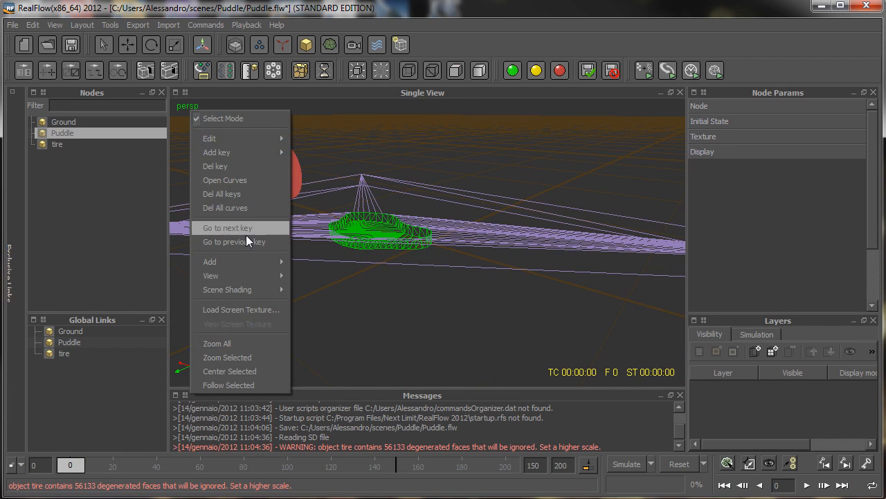
click(284, 293)
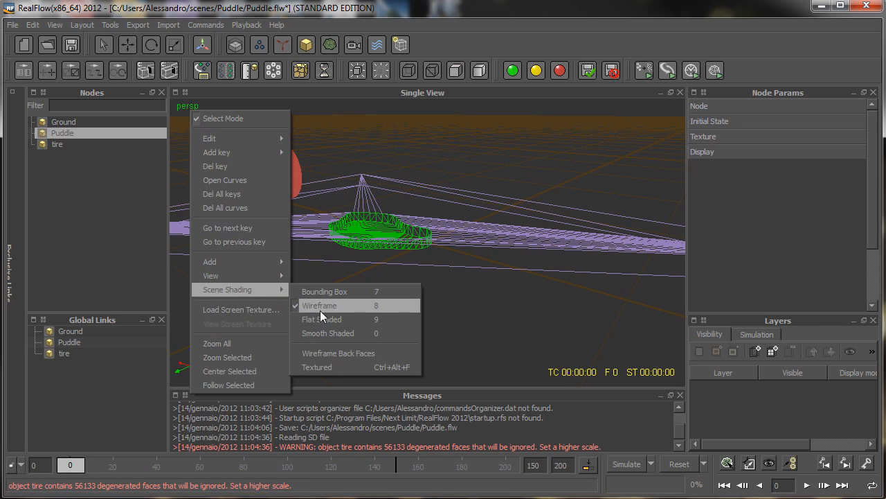
click(323, 332)
alt+drag(396, 288, 350, 273)
drag(78, 462, 43, 448)
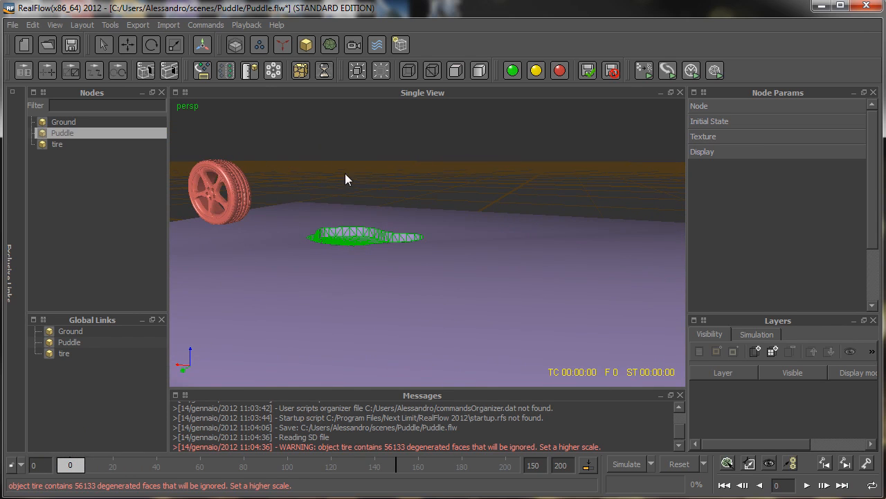
click(315, 192)
click(347, 239)
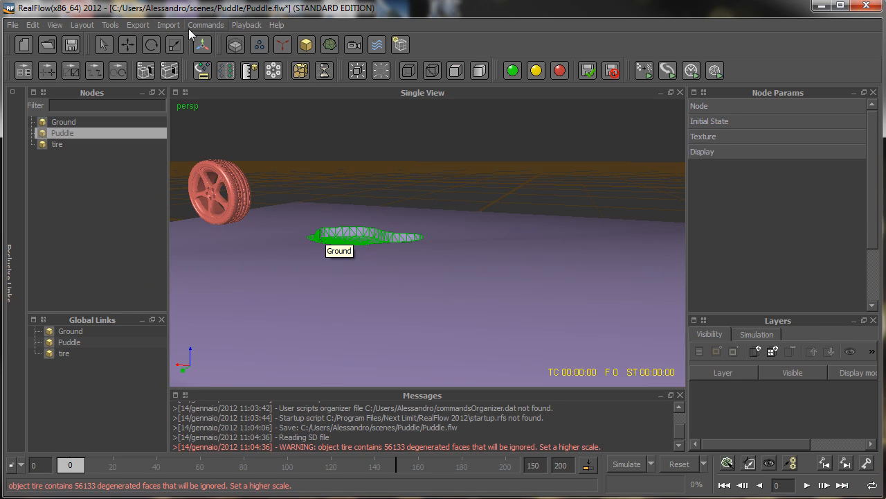
- Add a Fill Object emitter with Puddle as its object and Fill Volume set to Yes
click(258, 46)
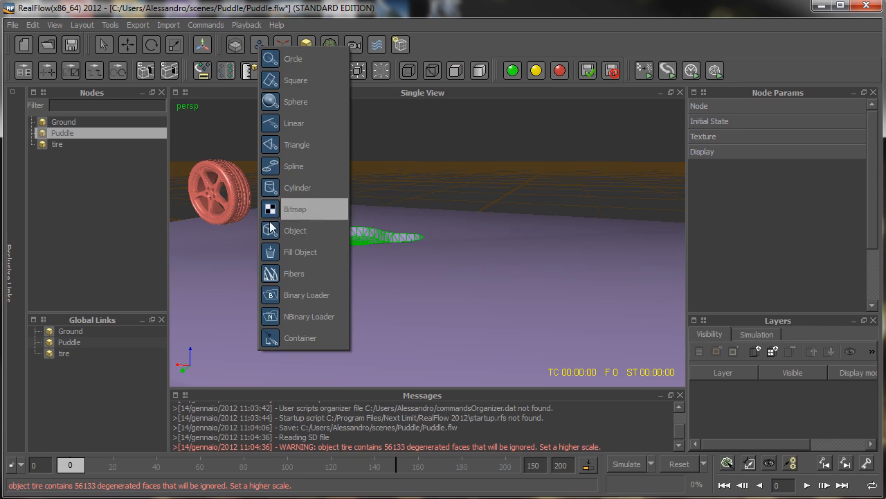
click(281, 251)
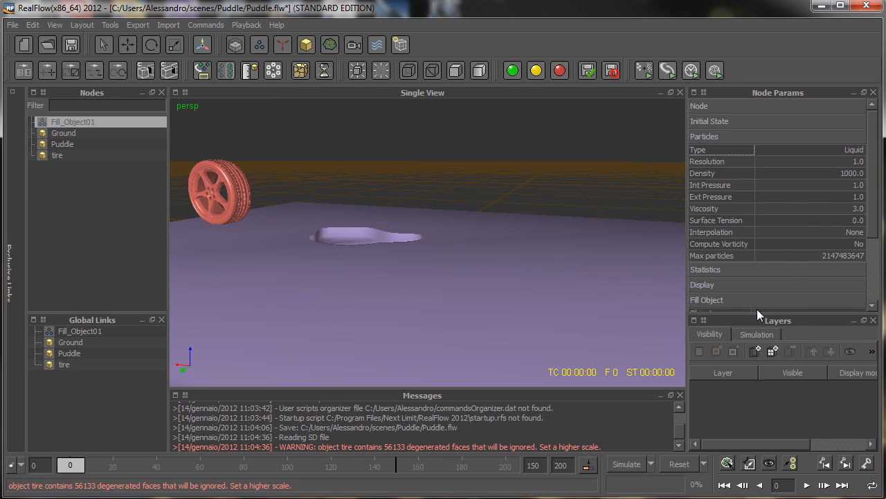
scroll(876, 250, down, 3)
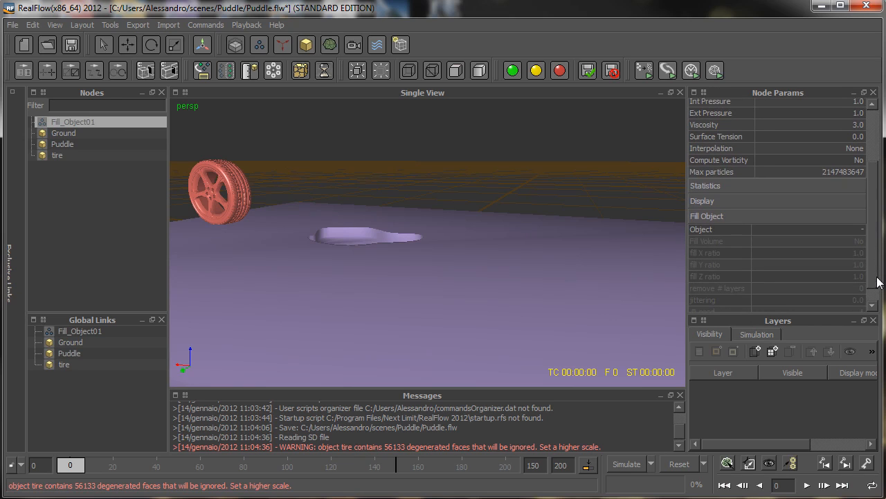
click(828, 232)
click(724, 109)
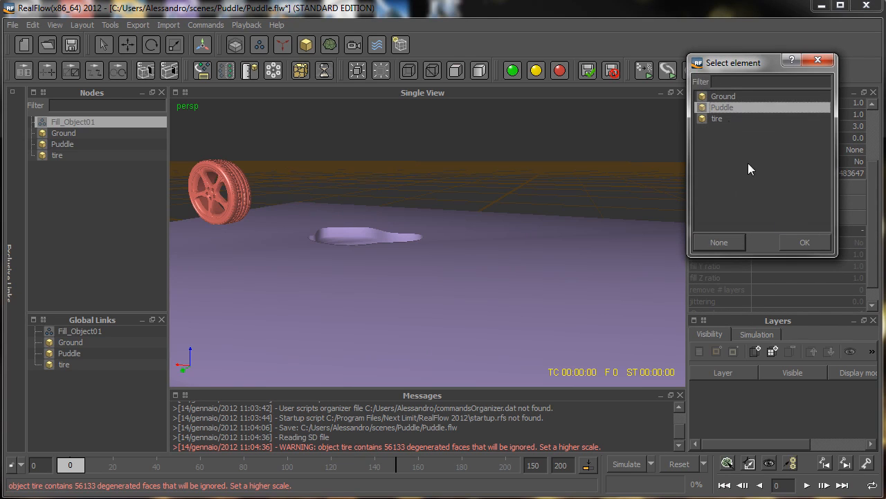
click(795, 243)
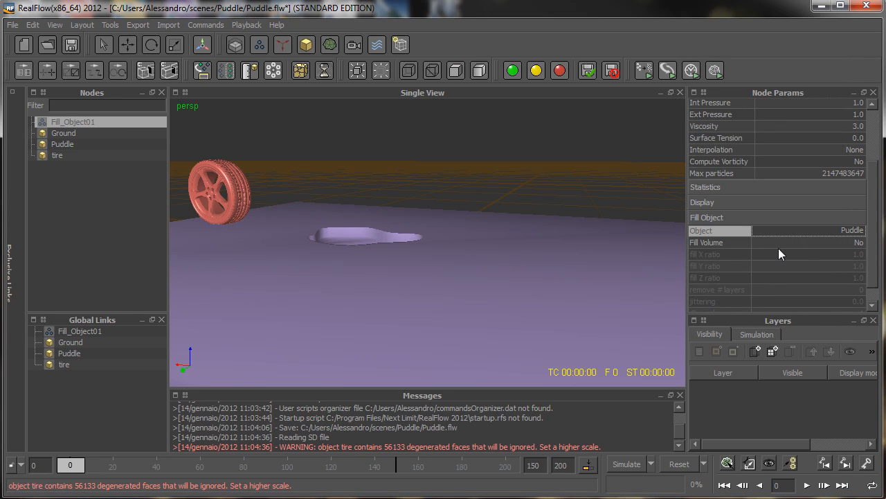
double_click(839, 243)
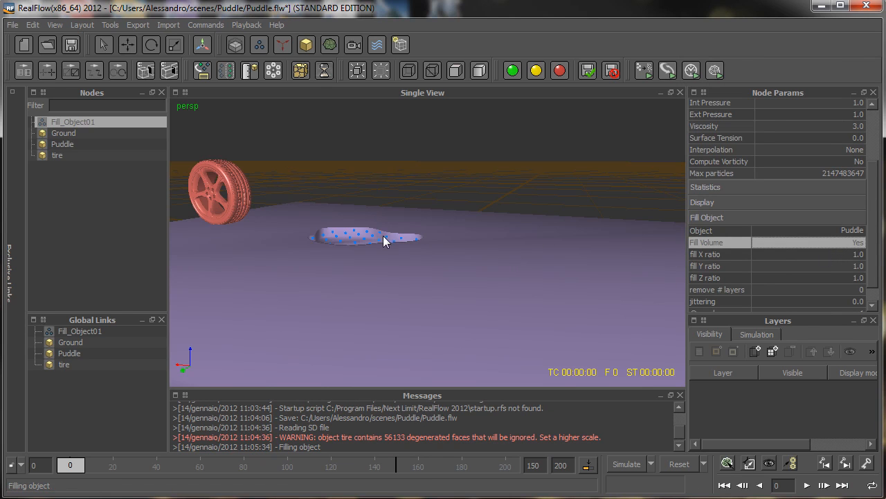
- Try a Resolution of 10 for the fill emitter's particles and reset the scene to refill the puddle
alt+drag(383, 256, 575, 258)
alt+right_drag(575, 252, 495, 255)
alt+drag(538, 256, 590, 249)
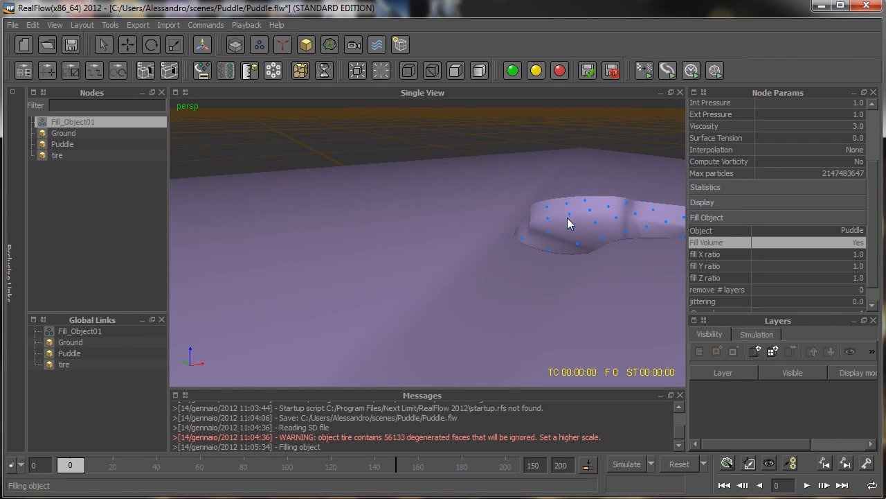
alt+drag(567, 217, 201, 294)
alt+drag(271, 299, 436, 322)
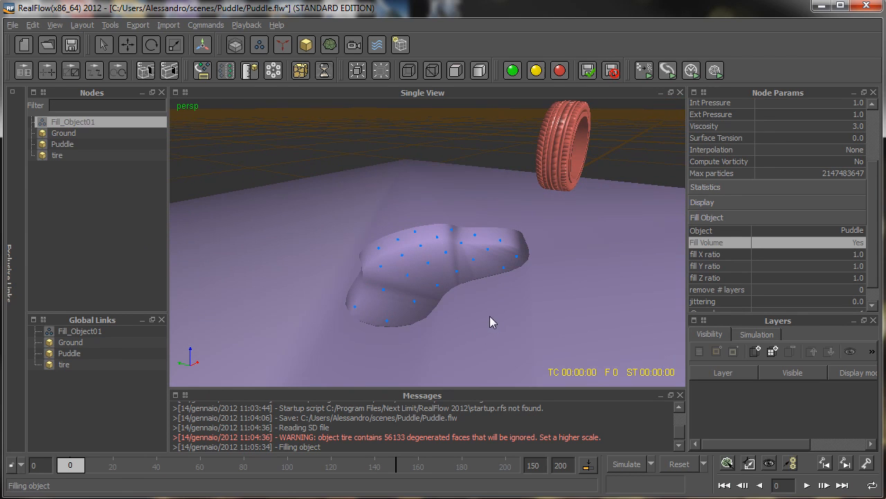
alt+drag(490, 317, 508, 285)
scroll(876, 131, up, 3)
click(826, 163)
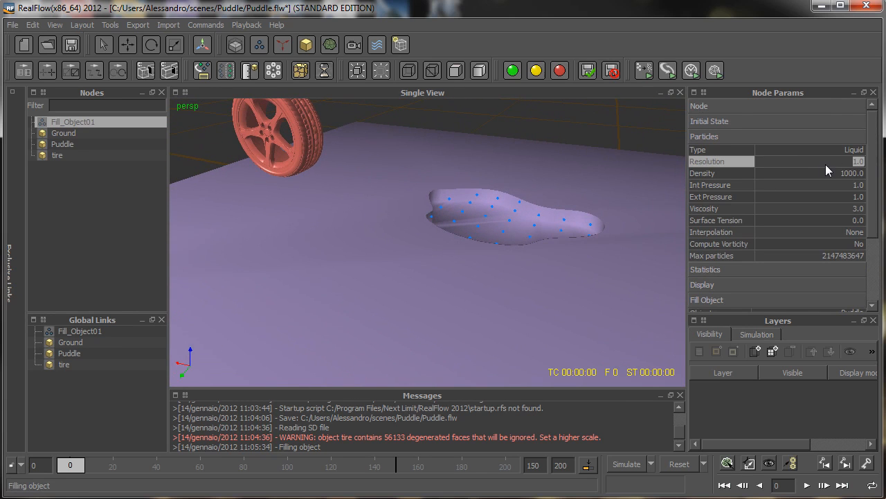
text(10)
key(Return)
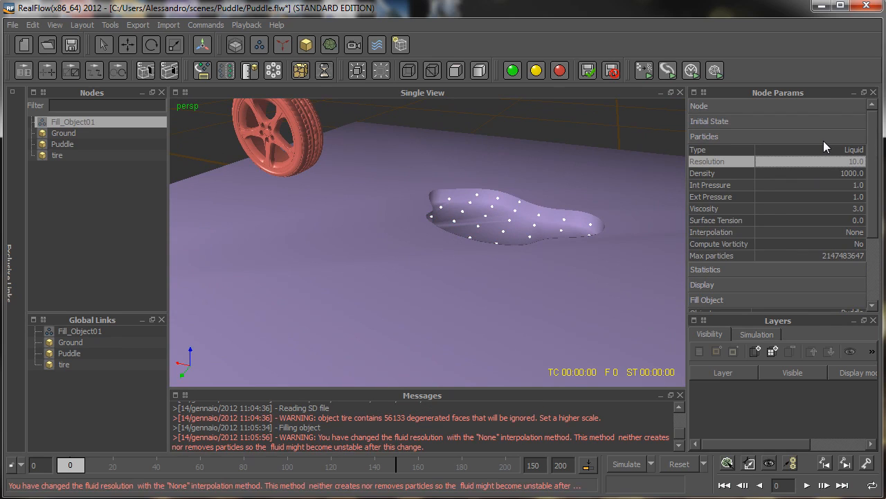
click(682, 467)
click(656, 416)
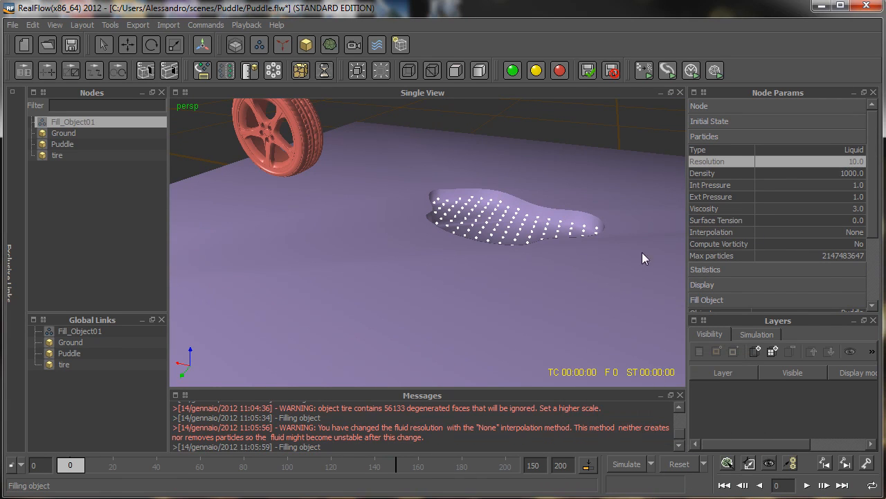
- Set the fill emitter's Resolution to 35 and reset the scene to refill the puddle
click(835, 165)
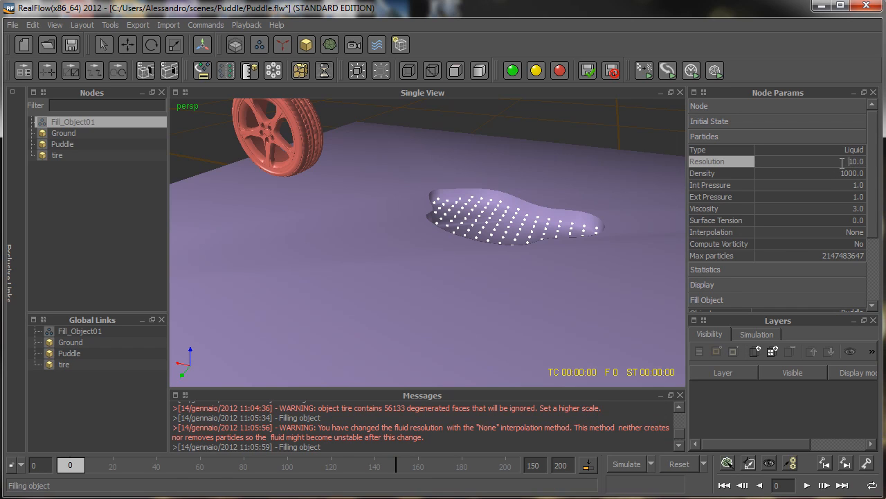
text(35)
key(Return)
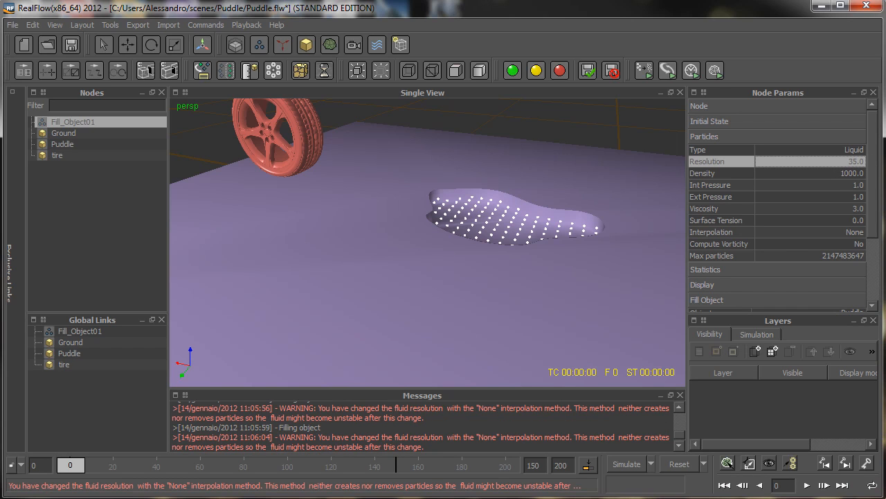
click(642, 467)
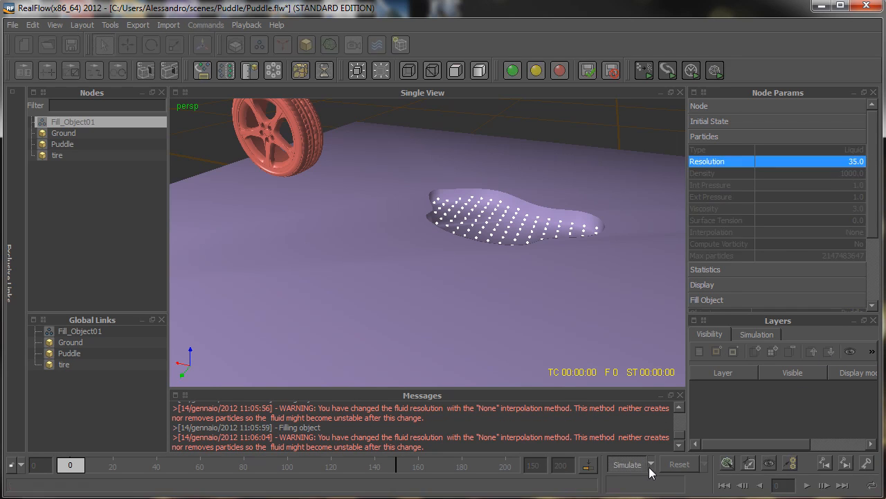
click(677, 464)
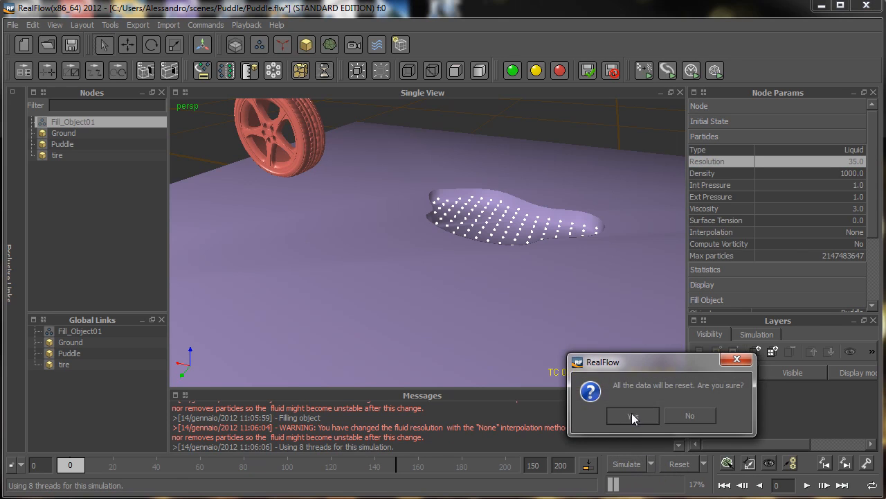
click(632, 415)
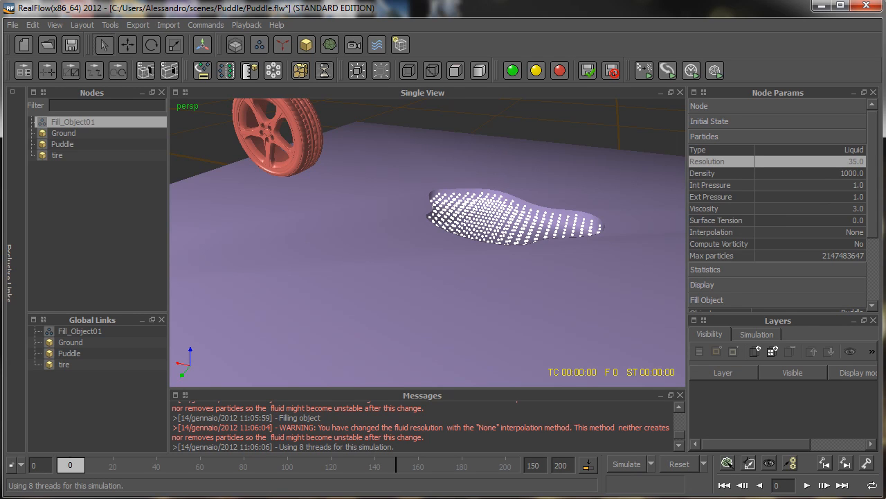
- Set the fill emitter's fill Z ratio to 0.7 and reset the scene to refill the puddle
drag(874, 195, 877, 253)
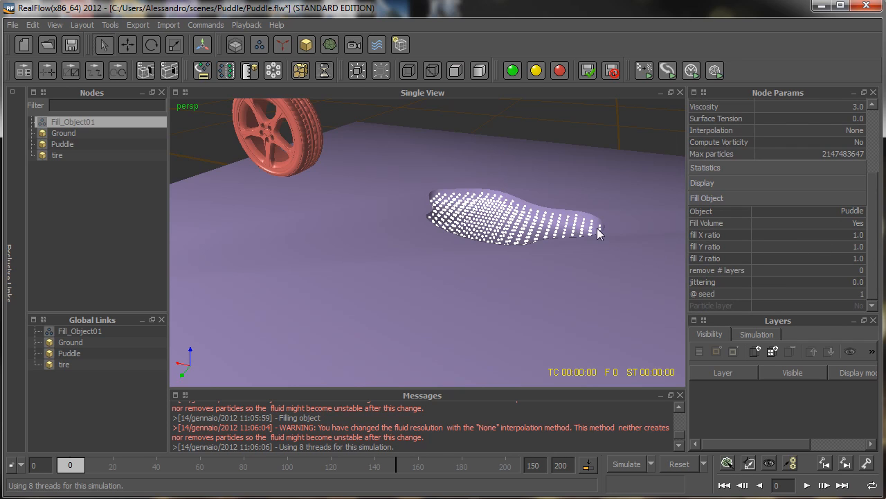
click(842, 258)
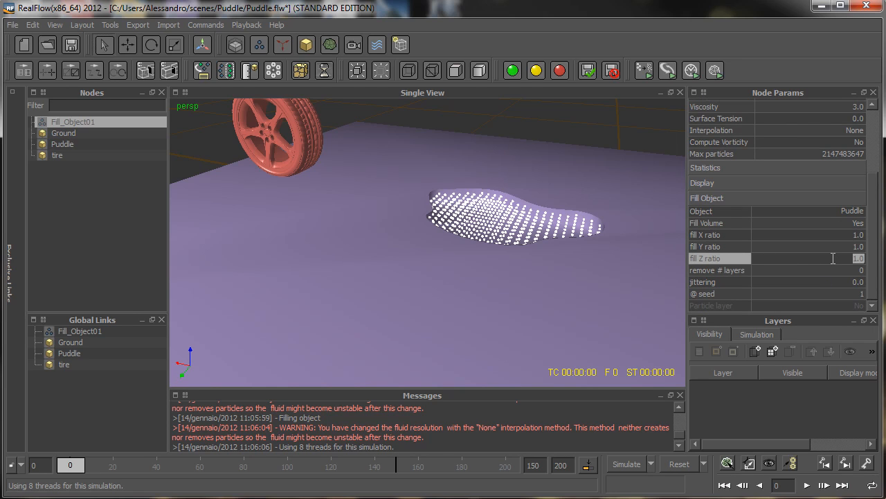
text(0.7)
key(Return)
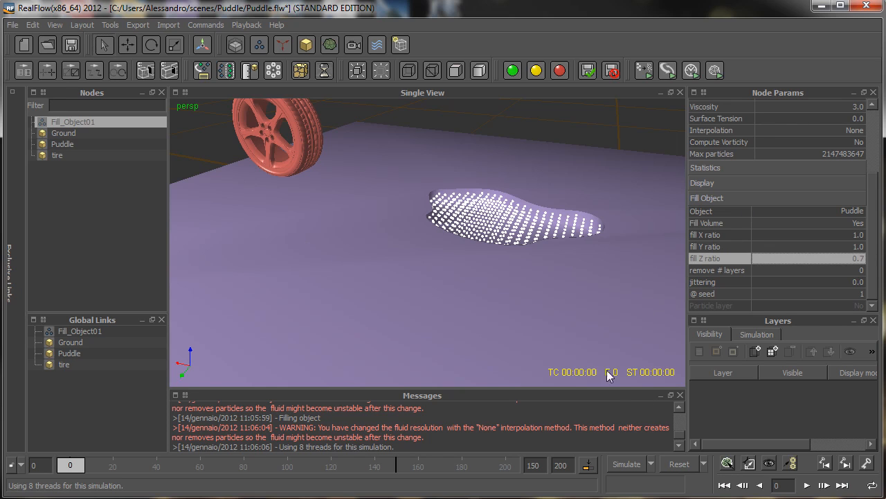
click(679, 464)
click(635, 417)
- Try a jittering value of 1 for the fill emitter's particles and reset the scene
click(800, 283)
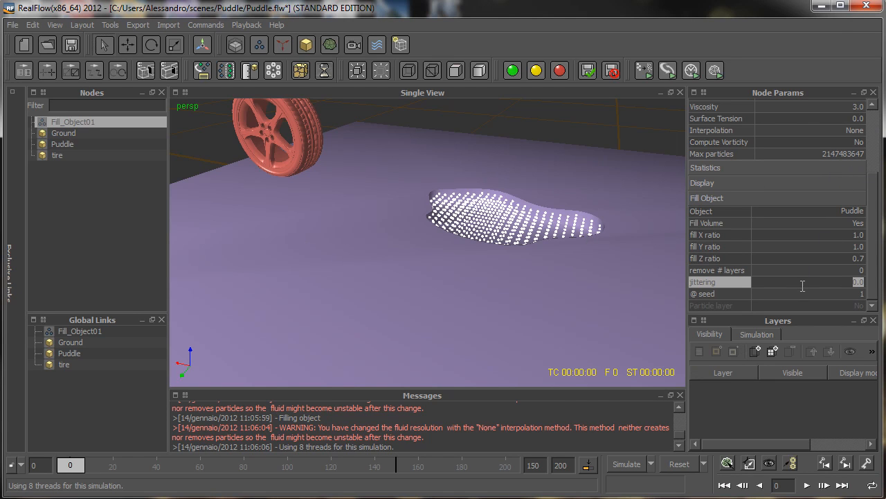
text(1)
key(Return)
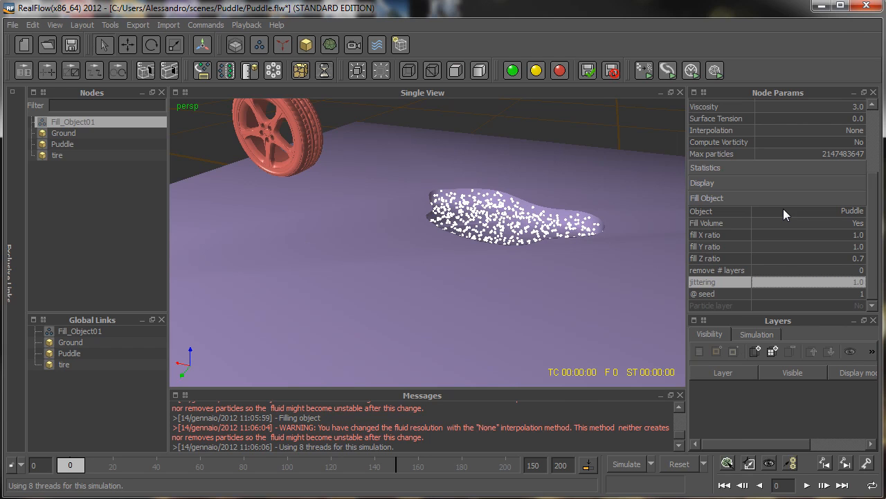
click(676, 466)
click(630, 415)
- Set the fill emitter's Resolution to 70 and reset the scene to refill the puddle
scroll(876, 153, up, 3)
click(855, 162)
text(7)
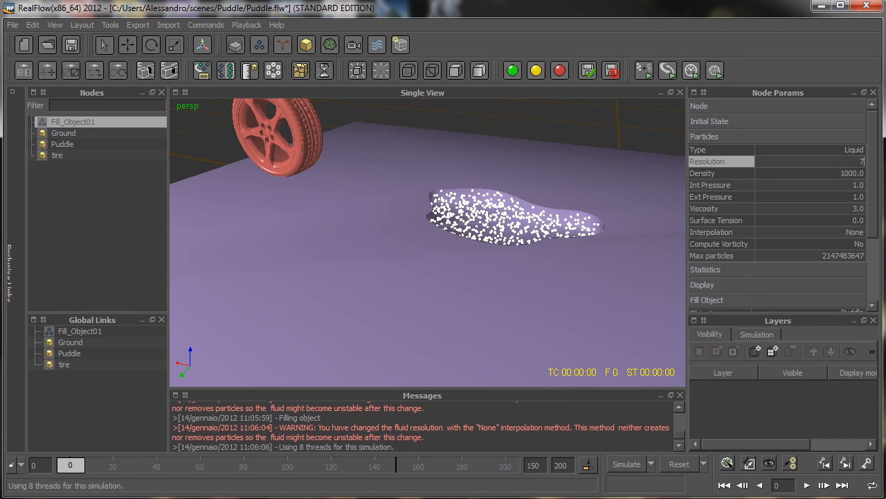
text(0)
key(Return)
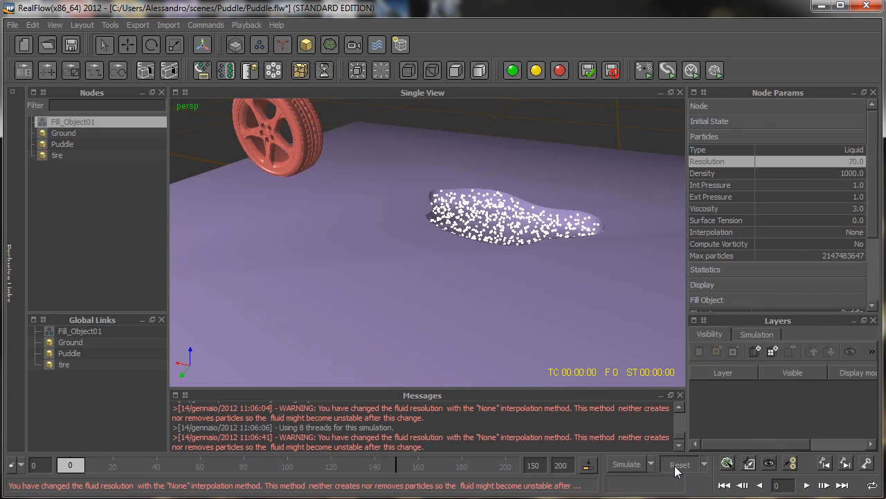
click(680, 463)
click(633, 415)
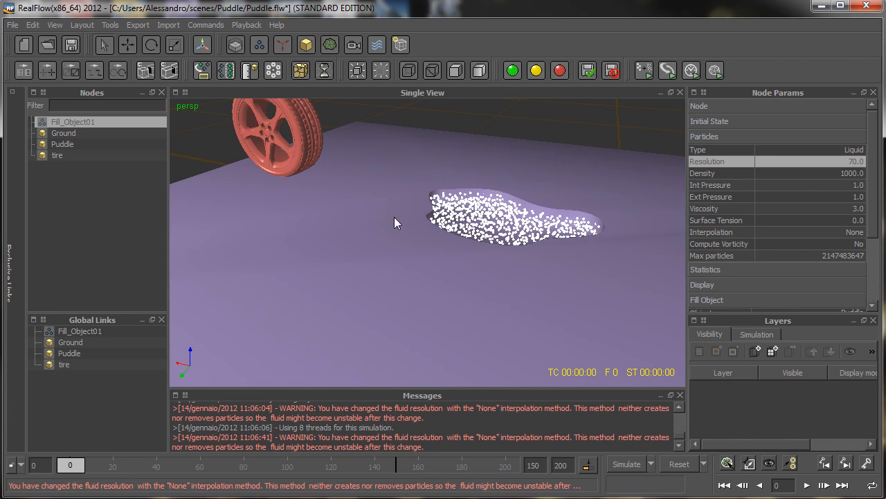
- Set the fill emitter's jittering back to 0 and reset the scene
scroll(869, 190, down, 3)
click(844, 258)
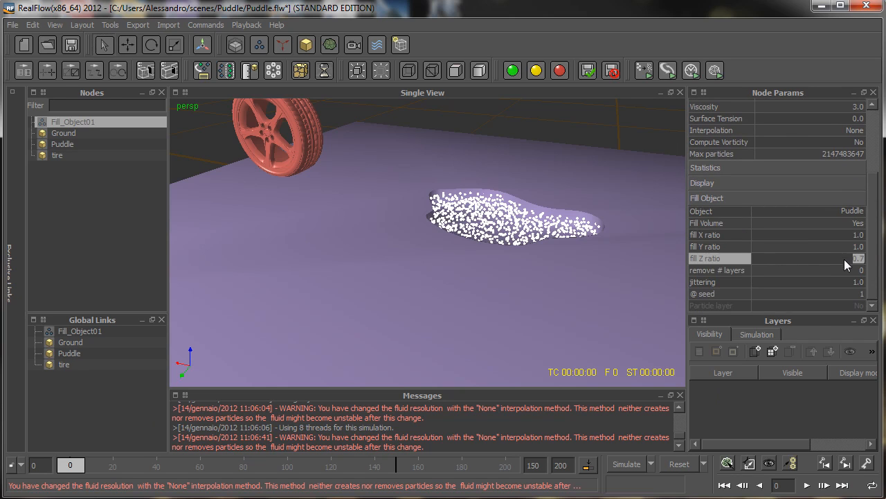
click(839, 284)
text(0)
key(Return)
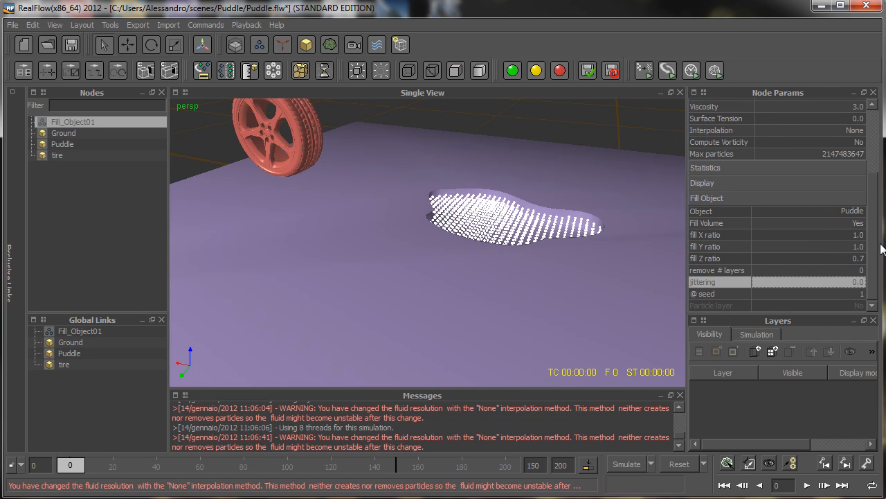
click(677, 464)
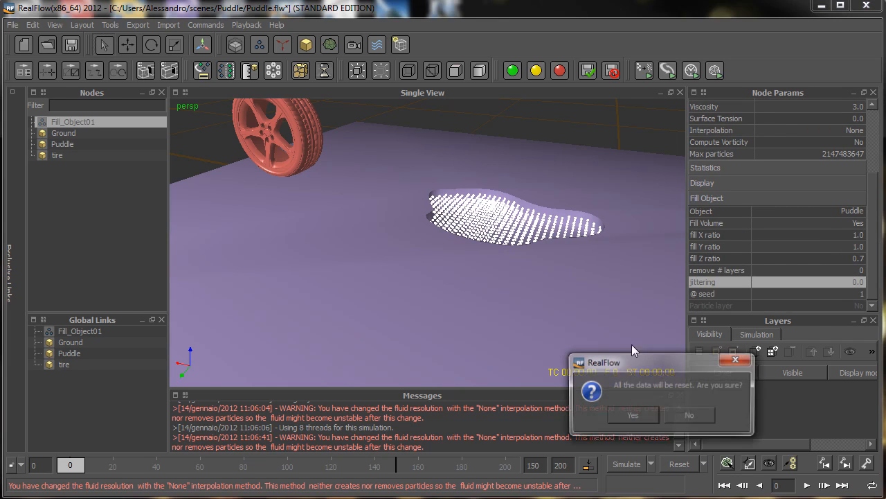
click(632, 413)
- Set the tire's Simulation to Inactive and save the scene
drag(74, 465, 39, 463)
click(263, 120)
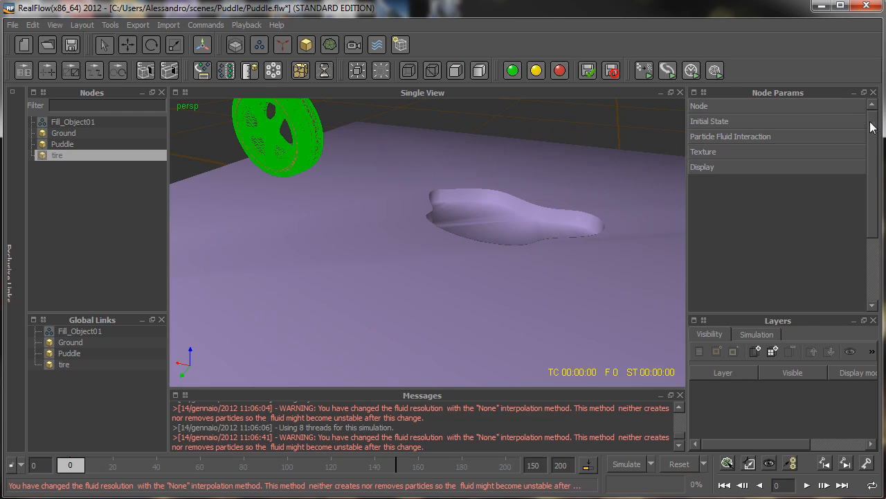
click(795, 107)
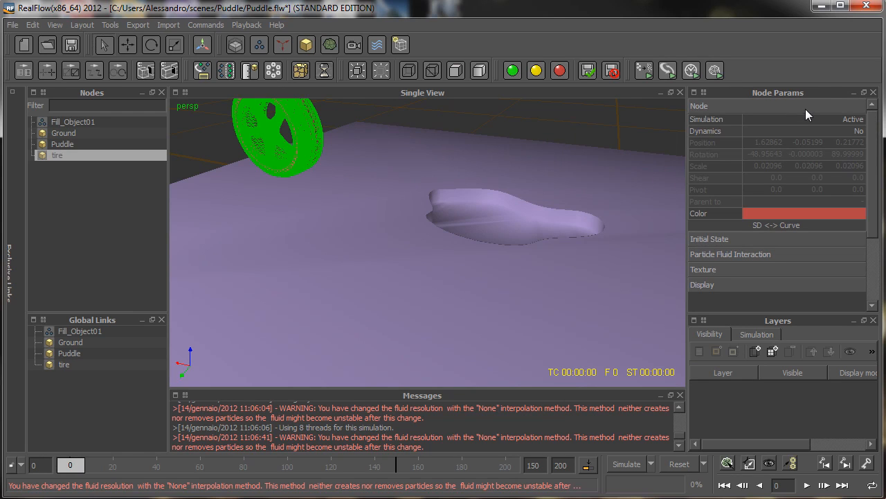
click(850, 122)
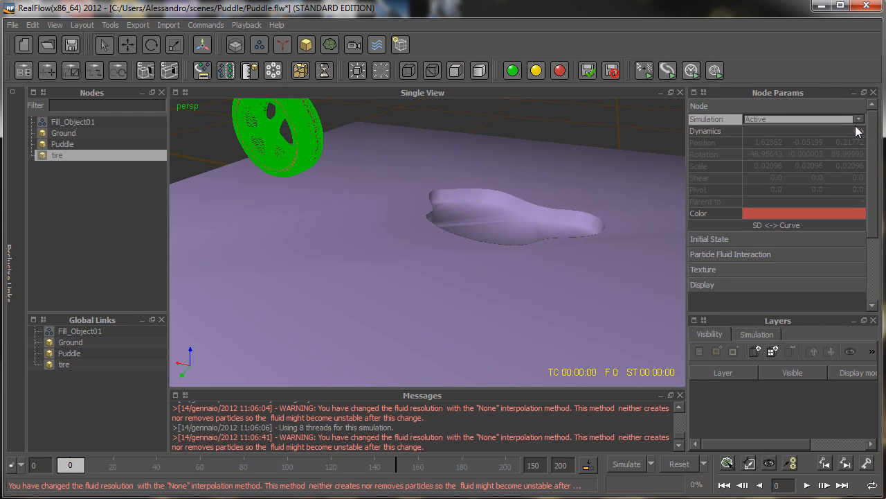
click(850, 122)
click(798, 132)
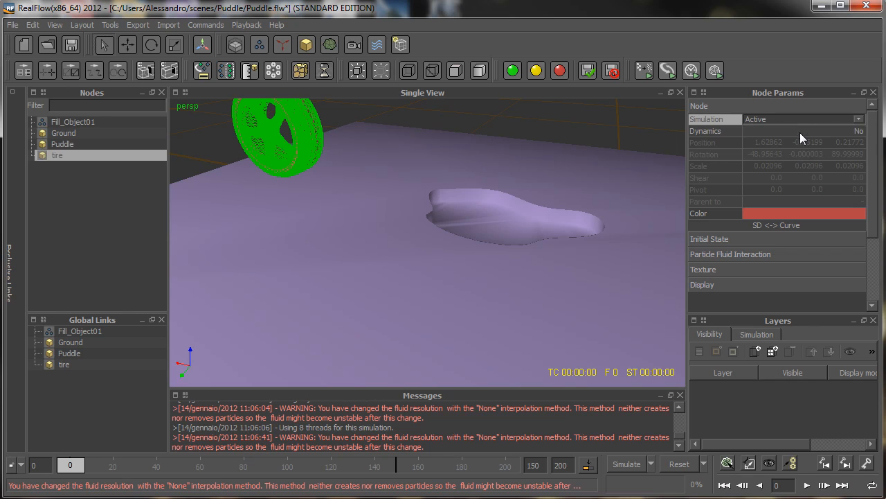
click(73, 45)
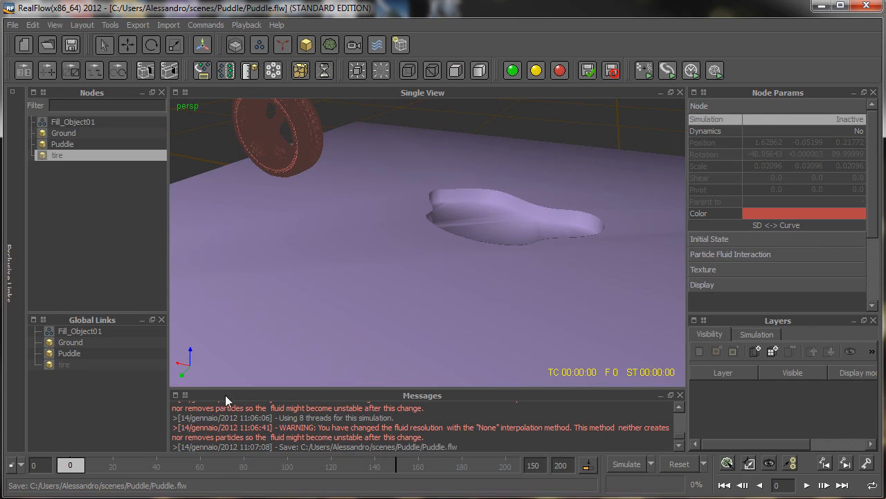
- Reset the scene, test-simulate the puddle particles up to about frame 18 and return to frame 0
drag(94, 468, 70, 465)
click(75, 123)
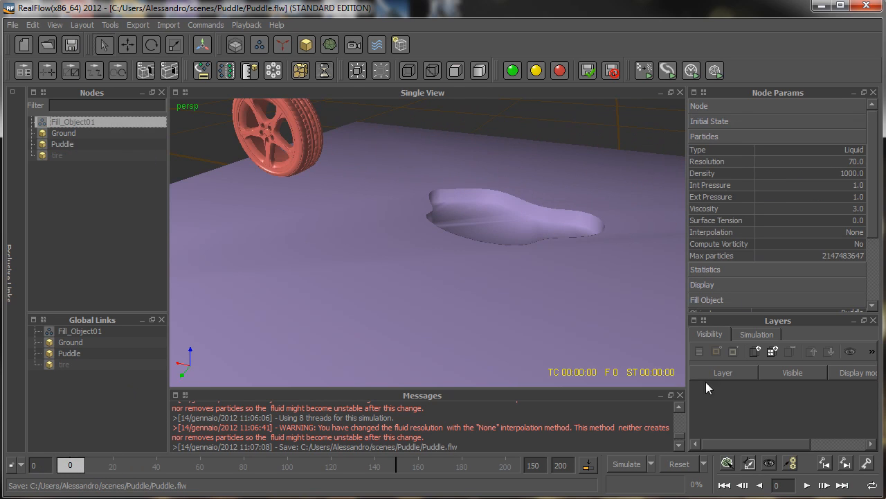
click(678, 464)
click(637, 418)
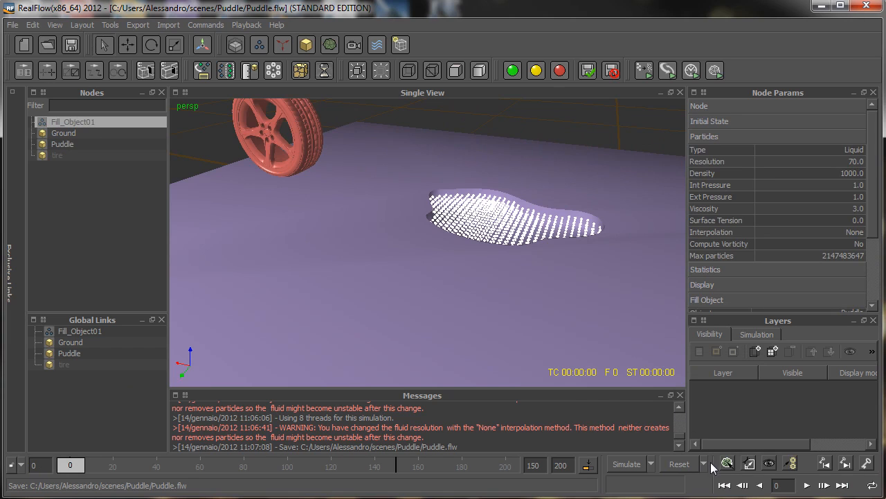
click(648, 469)
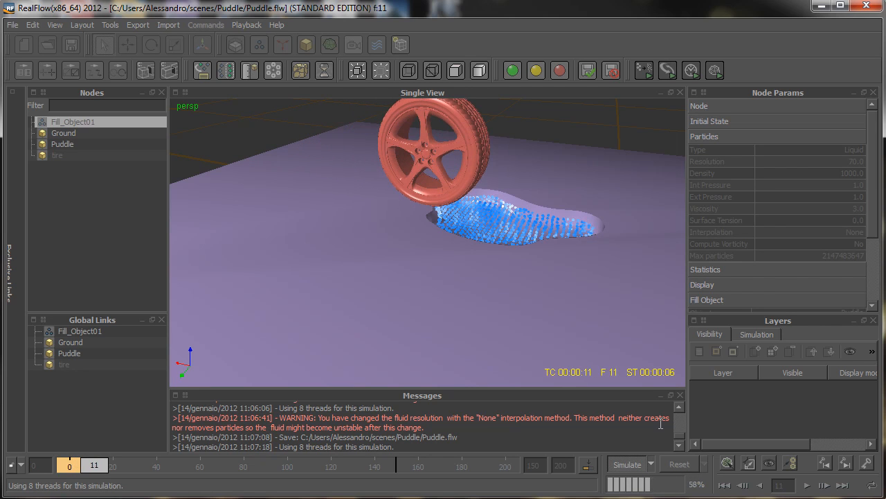
click(615, 464)
drag(102, 472, 68, 466)
- Add a Gravity daemon to the scene and reset the simulation data
click(284, 45)
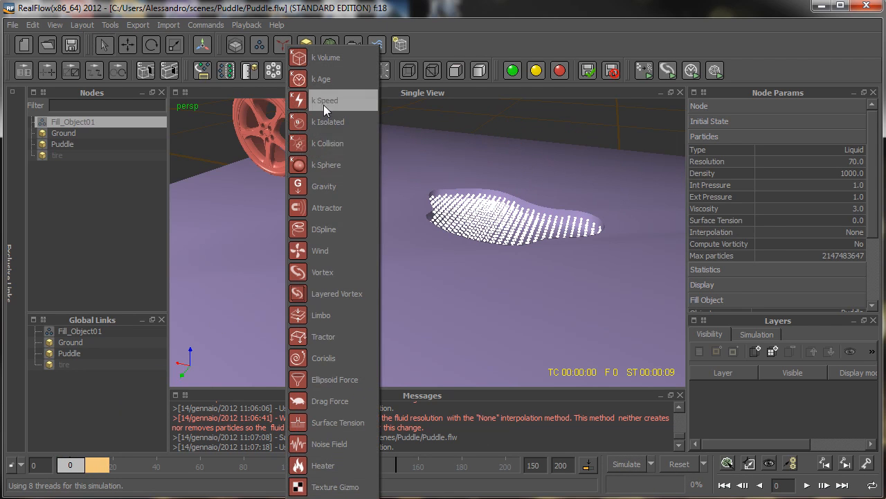
click(367, 174)
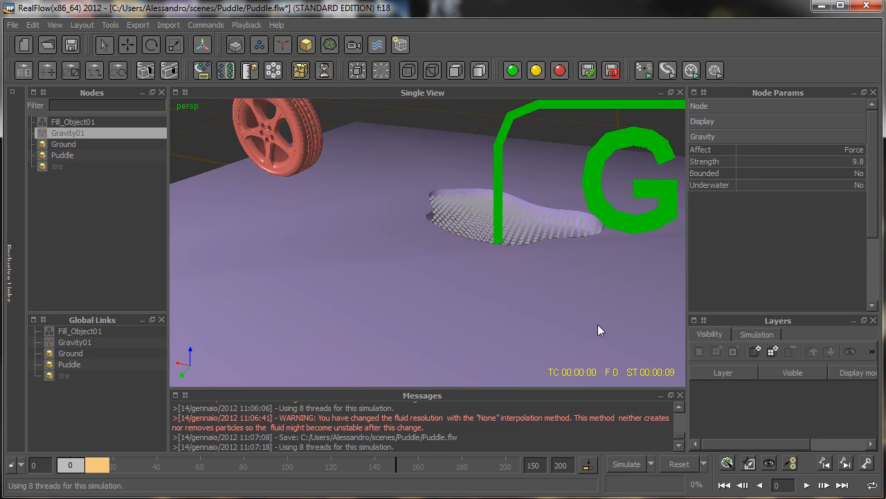
click(677, 464)
click(629, 413)
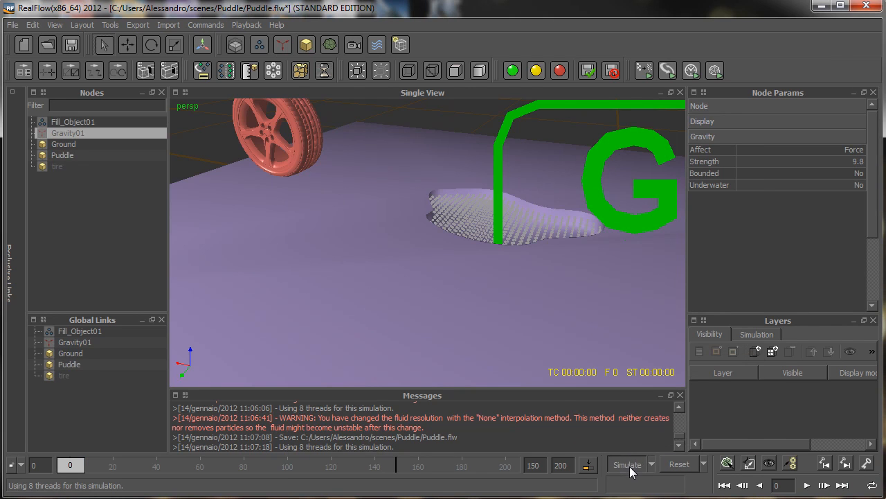
- Test-simulate the puddle particles under gravity up to about frame 17 and reset the scene
click(630, 468)
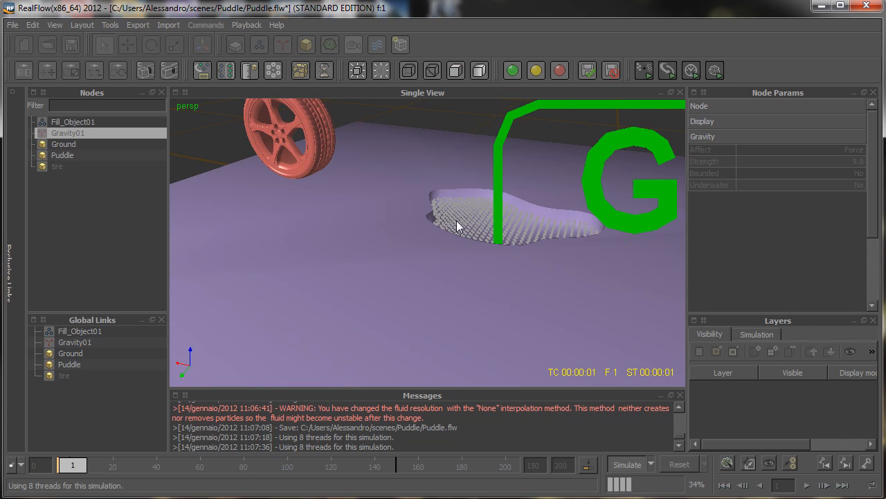
click(79, 121)
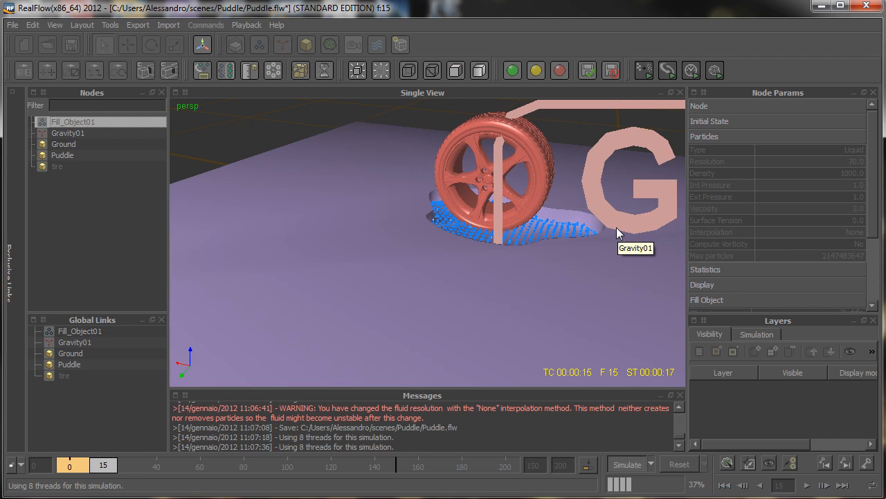
click(623, 464)
click(675, 464)
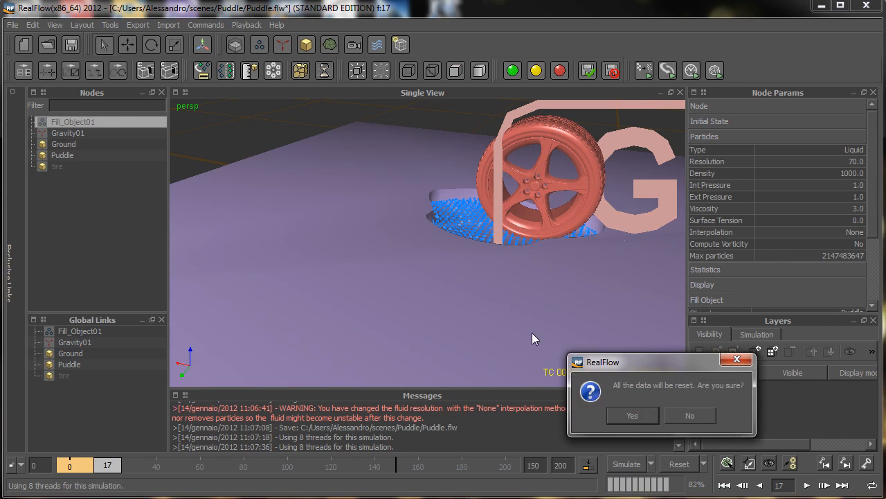
click(633, 416)
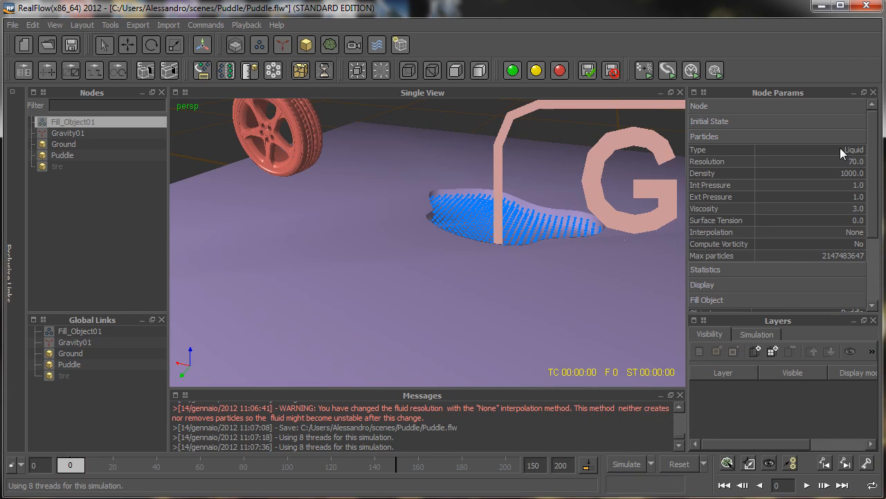
- Set the fill emitter's fill Z ratio to 1 so the puddle is filled completely
scroll(846, 221, down, 3)
click(846, 258)
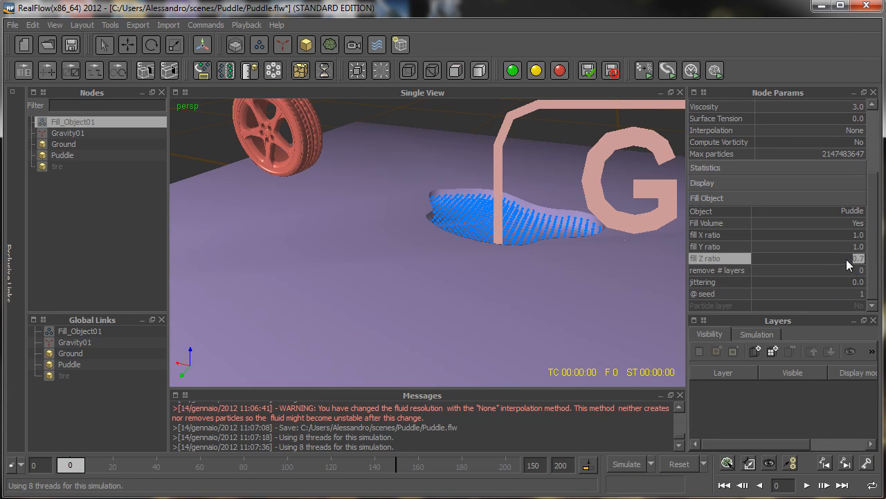
text(1)
key(Return)
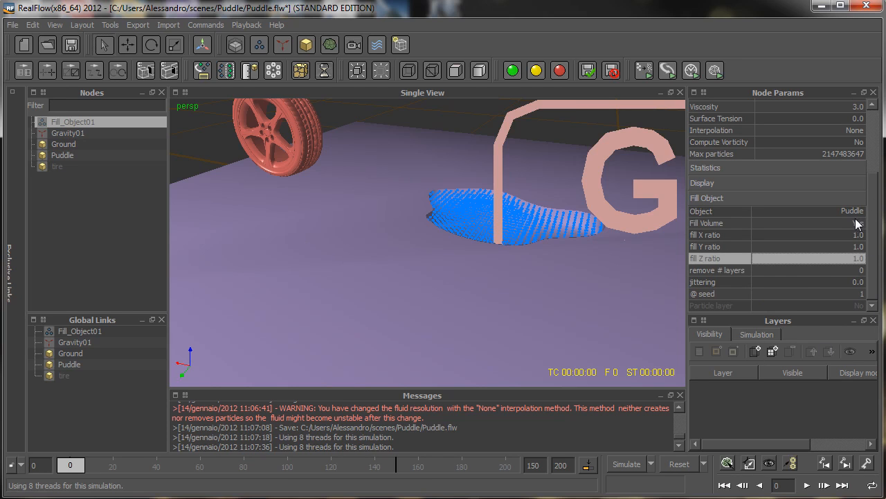
- Try a Fixed Time Step in the integration settings of the simulation options
click(651, 464)
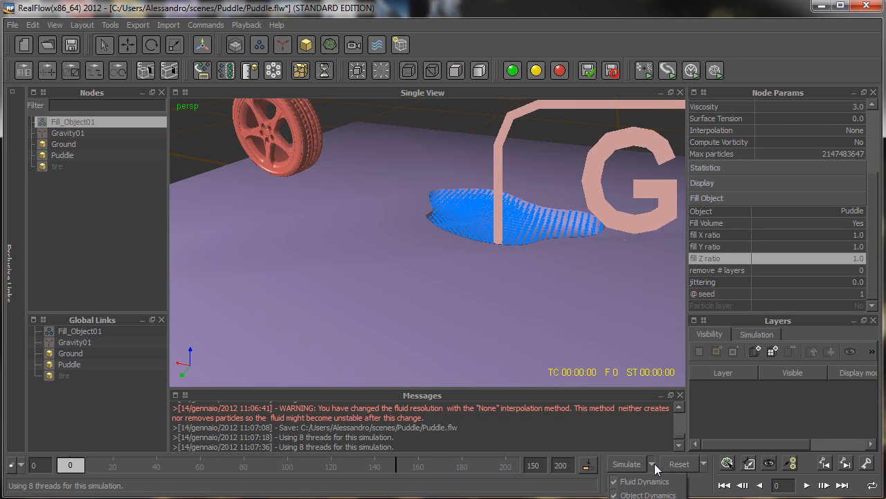
click(644, 498)
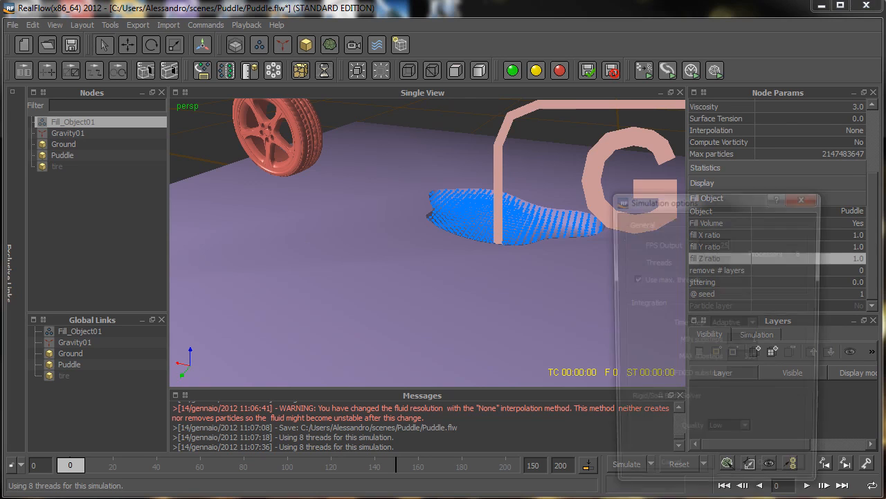
click(755, 328)
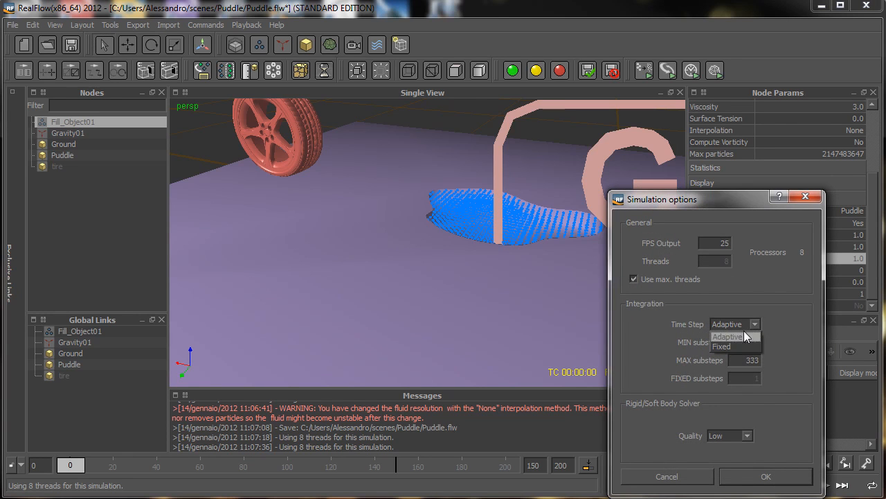
click(759, 376)
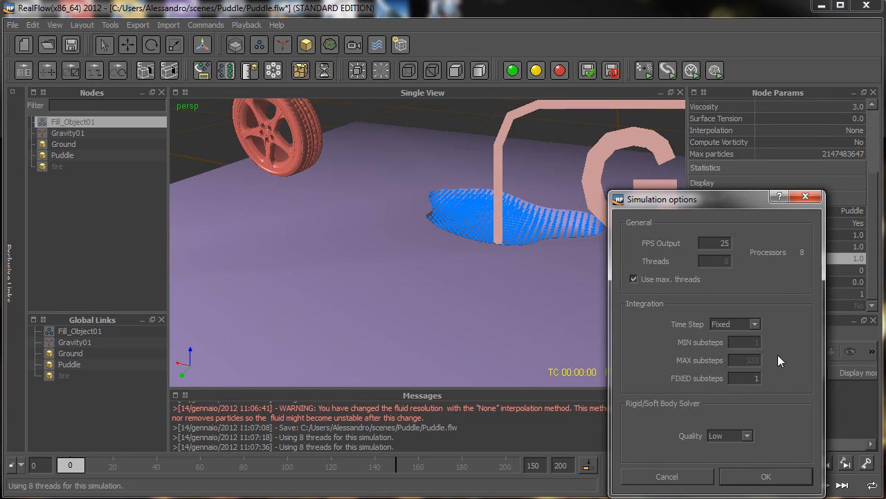
click(743, 475)
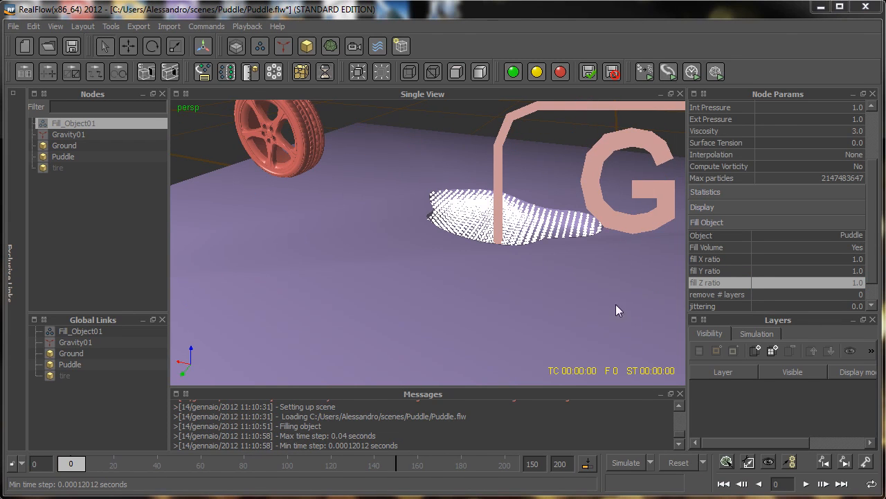
- Set the MAX substeps of the Adaptive time step to 100 in the simulation options
click(651, 462)
click(637, 482)
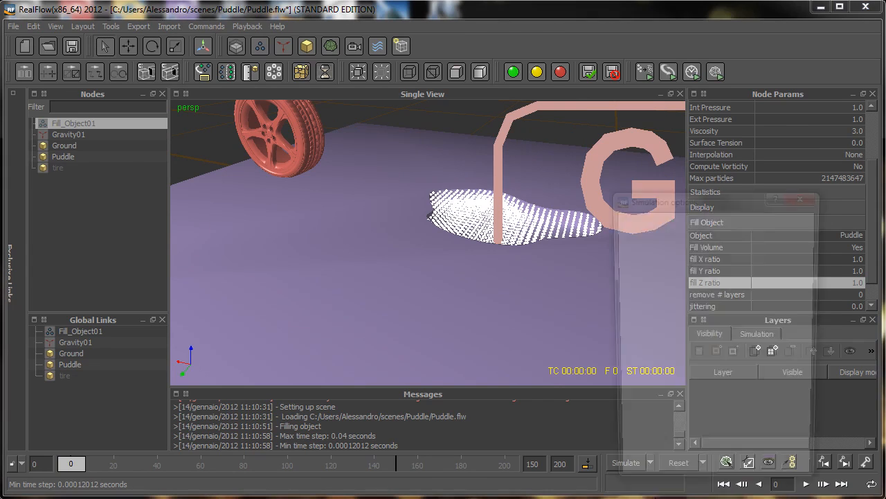
double_click(755, 359)
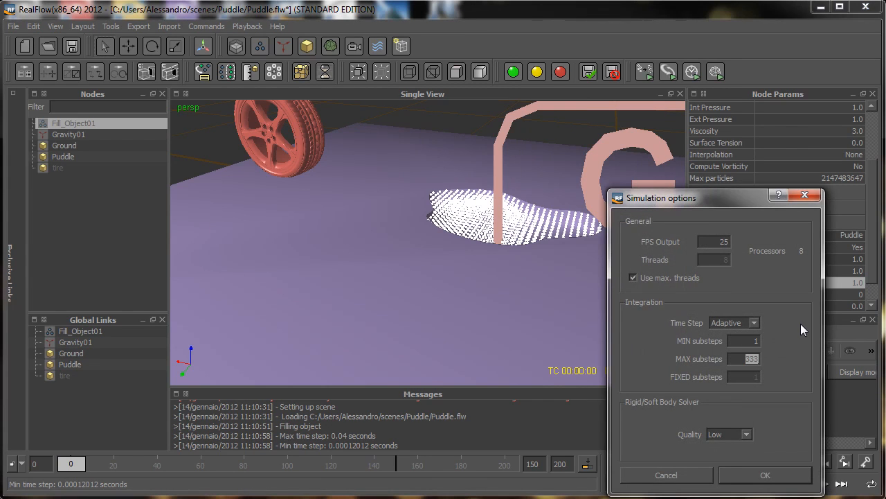
text(100)
key(Return)
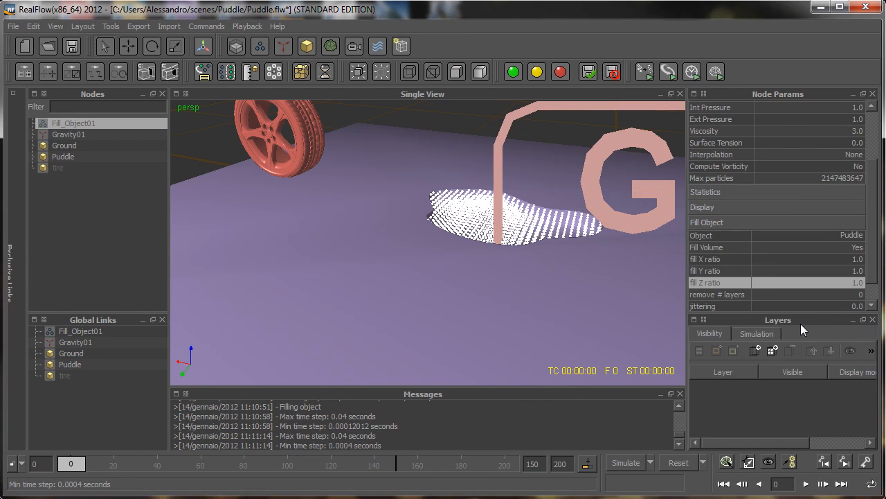
- Simulate the puddle particles settling up to frame 19, stop, and move the timeline back to frame 18
click(627, 462)
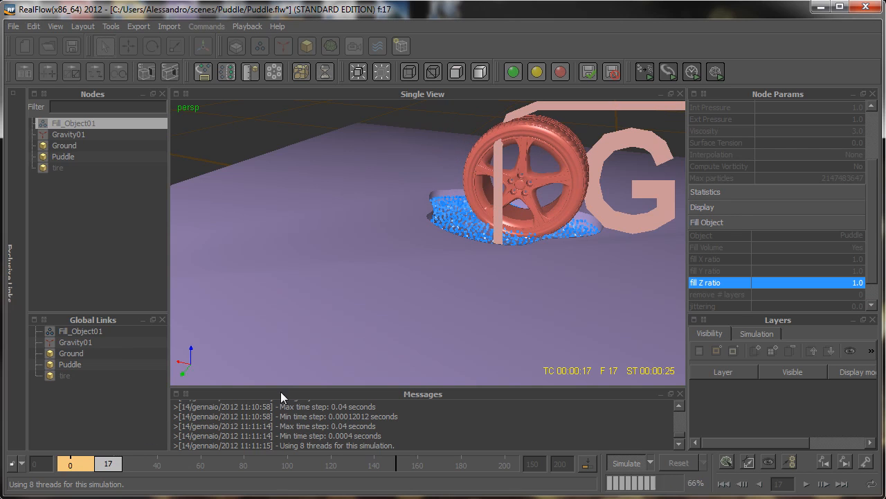
click(625, 462)
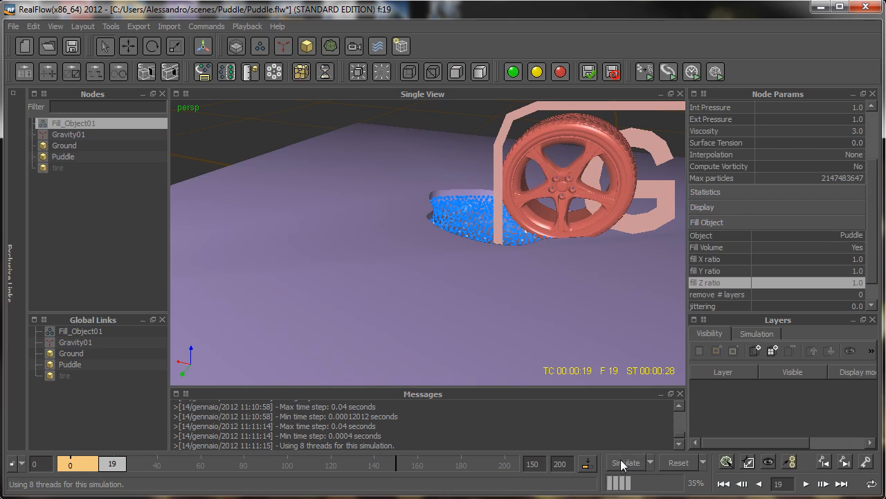
mouse_move(112, 464)
mouse_down()
mouse_move(85, 465)
mouse_move(121, 466)
mouse_move(99, 465)
mouse_move(113, 466)
mouse_up()
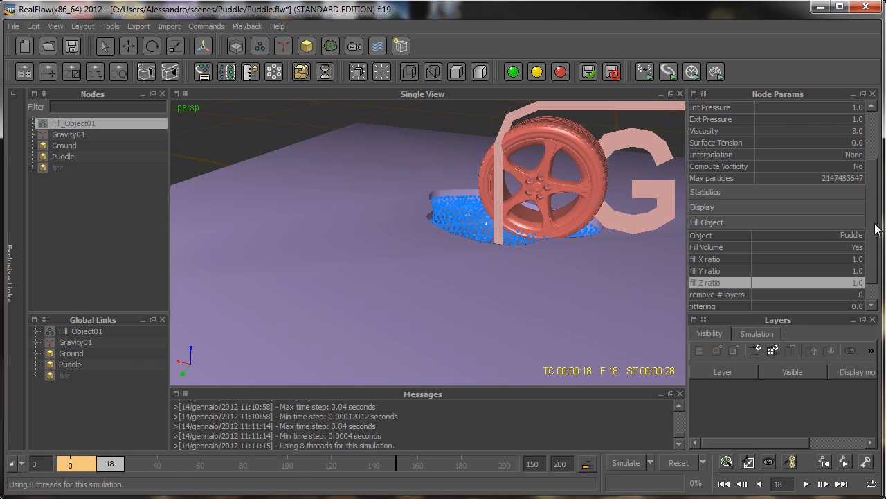
- Make the settled particles at frame 18 the fill emitter's initial state, with Use Initial State set to Yes
drag(871, 231, 871, 155)
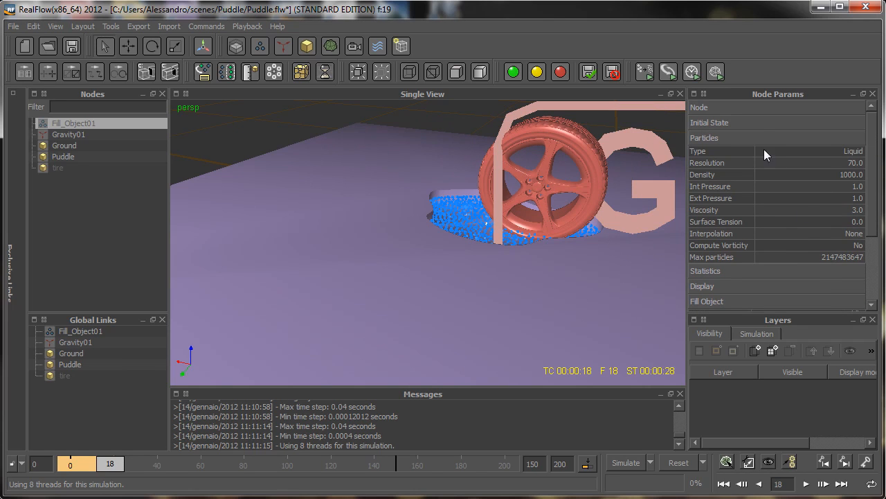
click(757, 124)
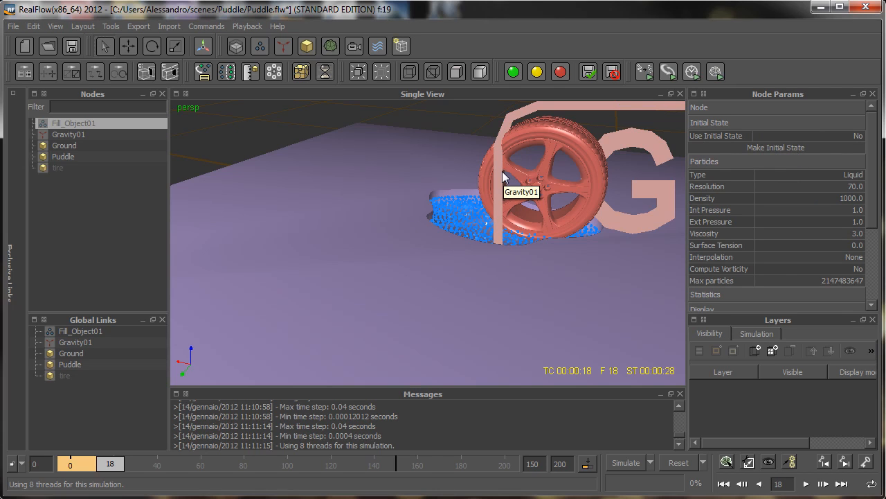
click(820, 137)
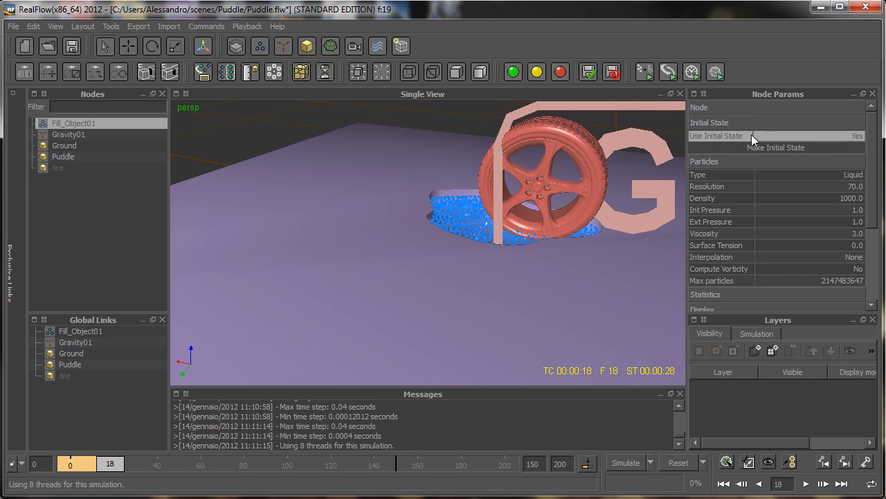
- Reset the scene to the initial state and discard all simulated data
click(703, 463)
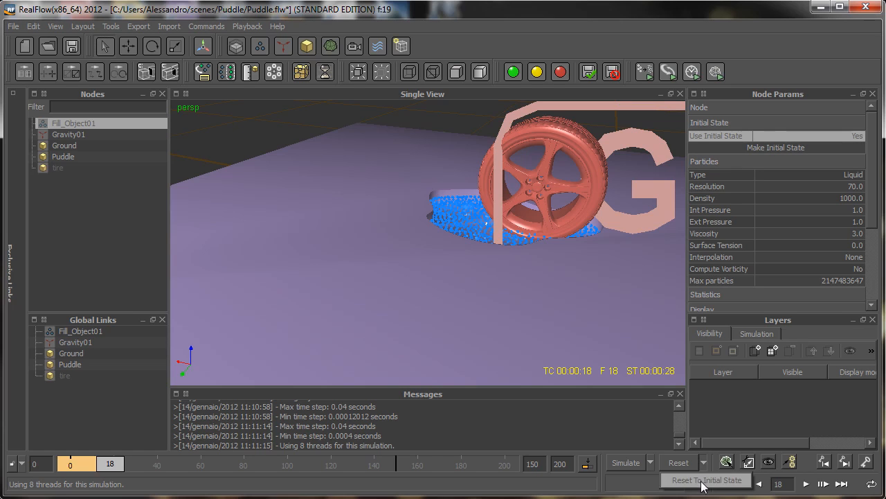
click(704, 481)
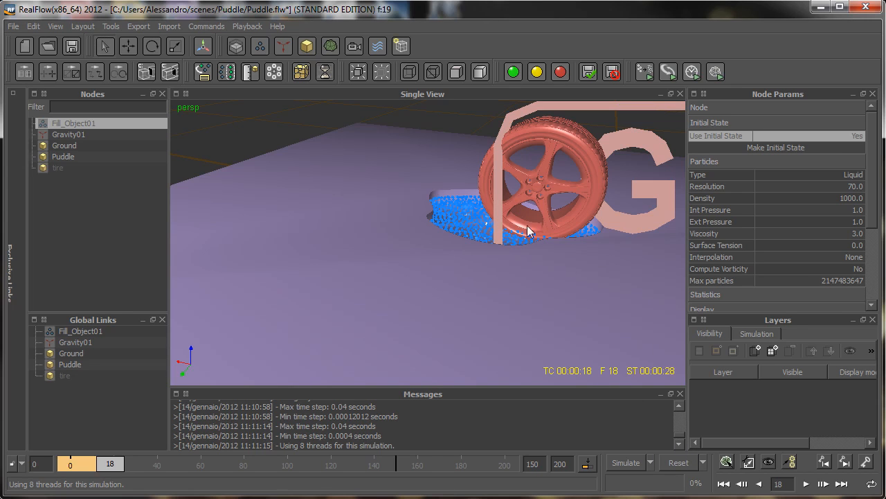
click(682, 468)
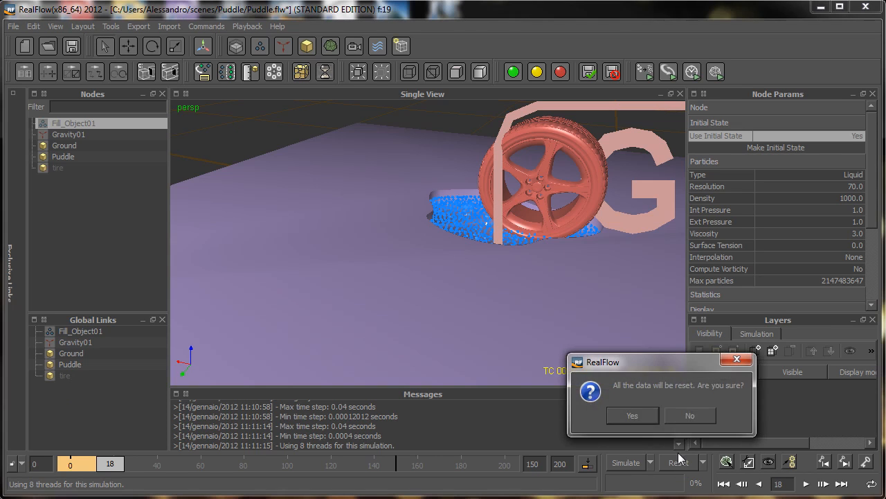
click(629, 413)
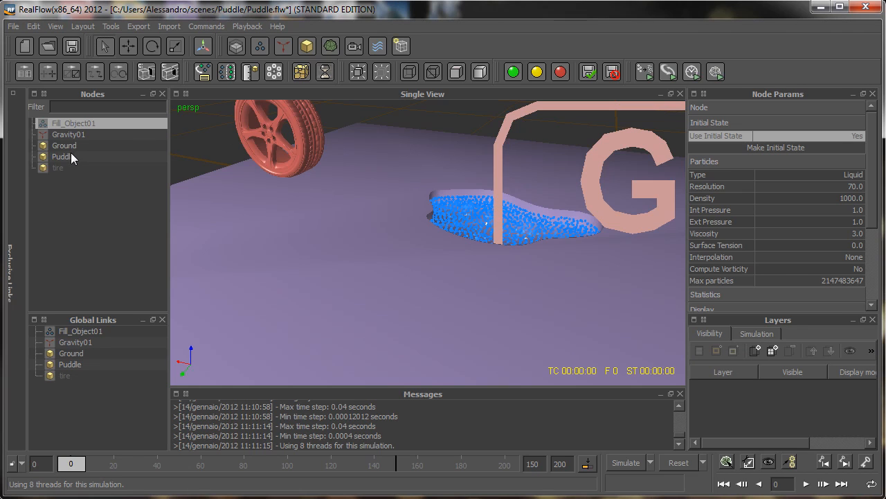
- Set the tire's Simulation parameter to Active so it interacts with the fluid
click(58, 167)
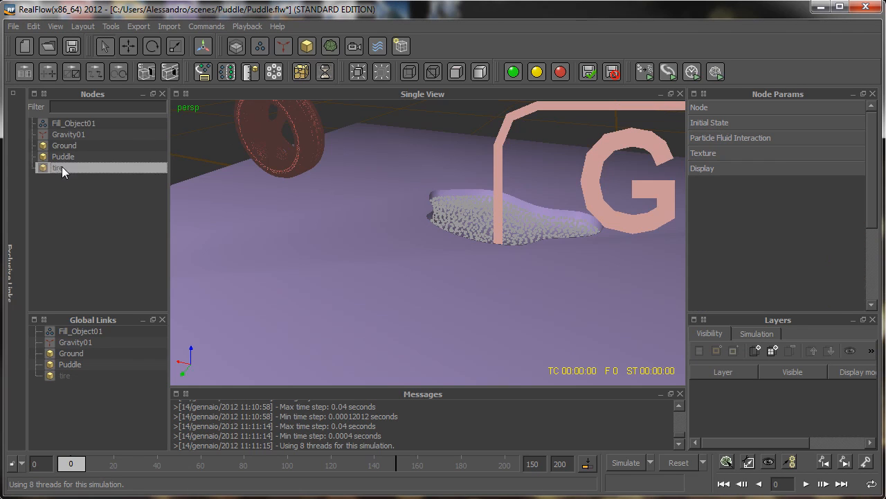
click(803, 111)
click(833, 123)
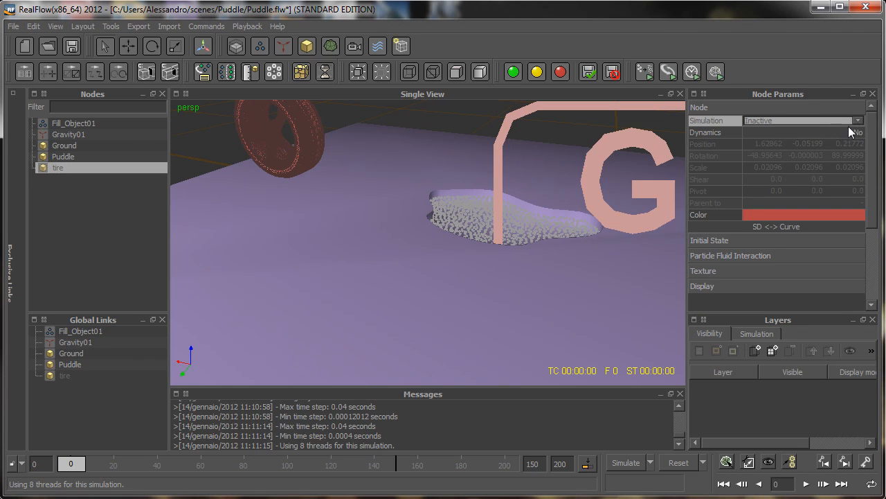
click(831, 125)
click(793, 140)
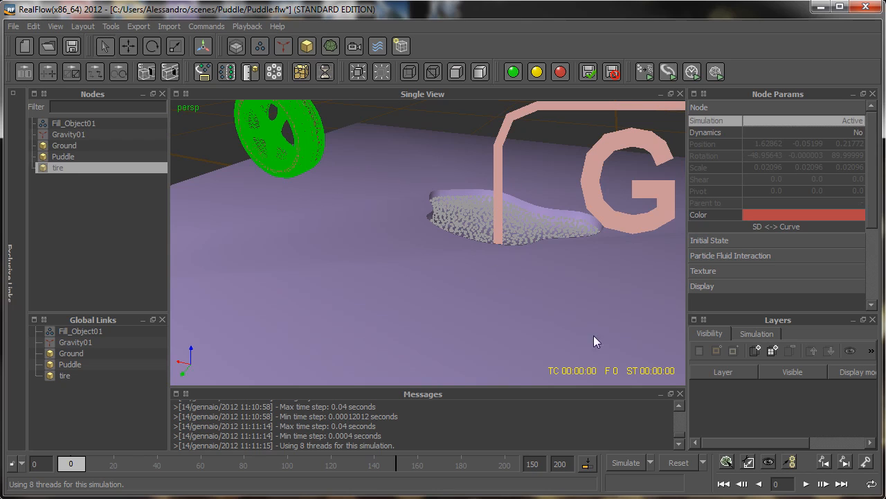
- Lower the MAX substeps to 50 in the simulation options and save the scene
click(650, 465)
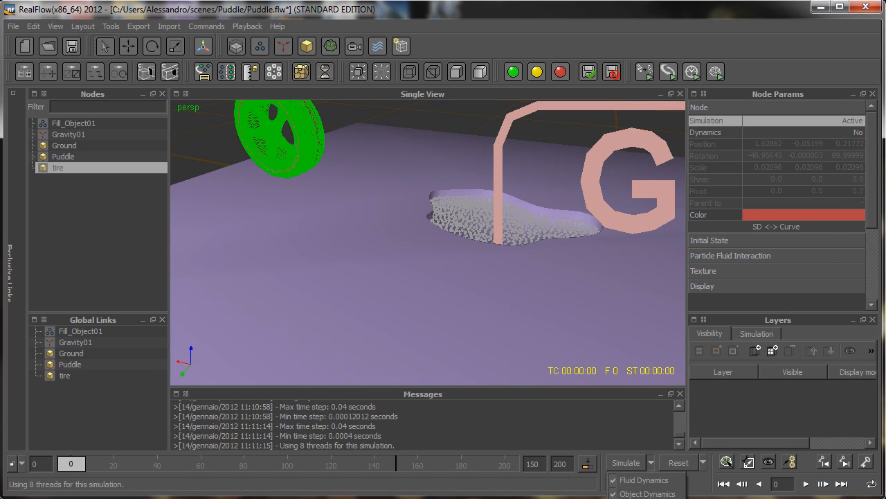
click(675, 493)
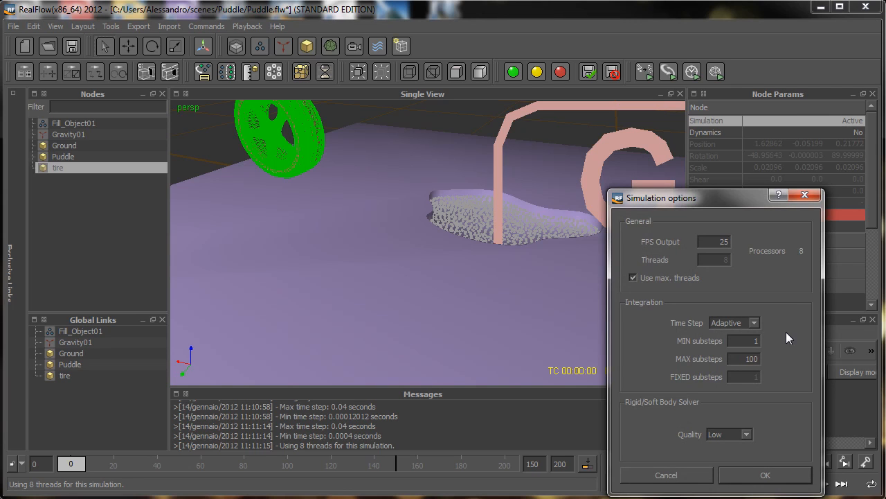
key(BackSpace)
key(BackSpace)
key(BackSpace)
text(50)
key(Return)
click(79, 39)
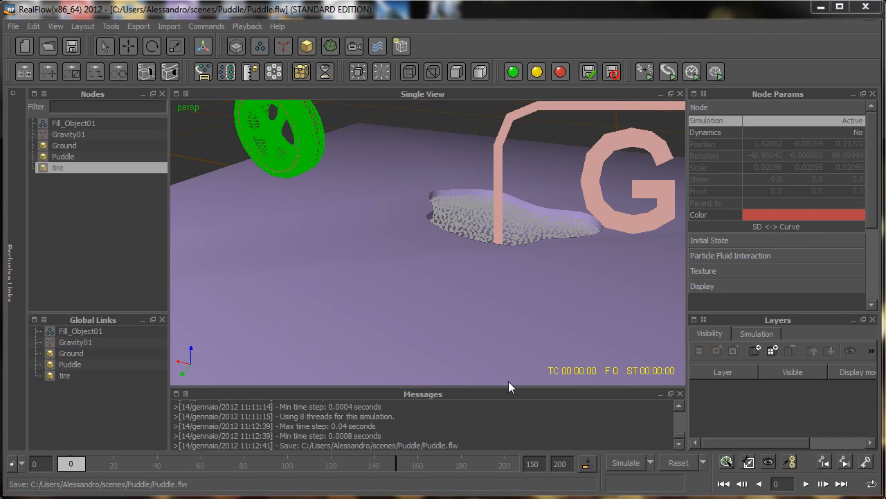
- Test-simulate the tire rolling through the puddle up to frame 26, then return to frame 0 and select the fill emitter
click(627, 462)
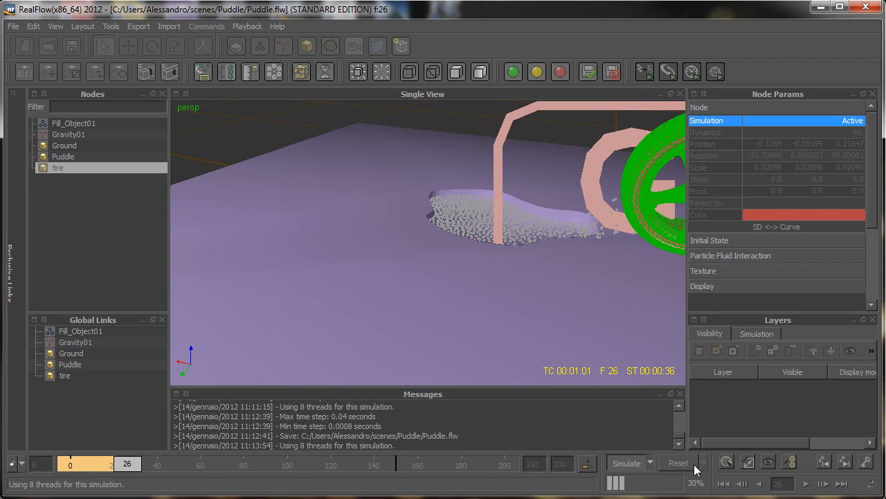
click(628, 464)
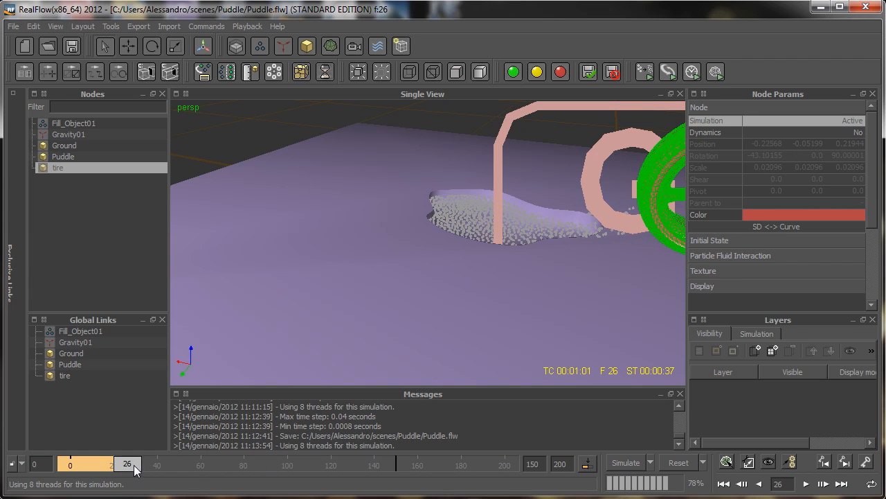
drag(135, 469, 70, 465)
click(101, 123)
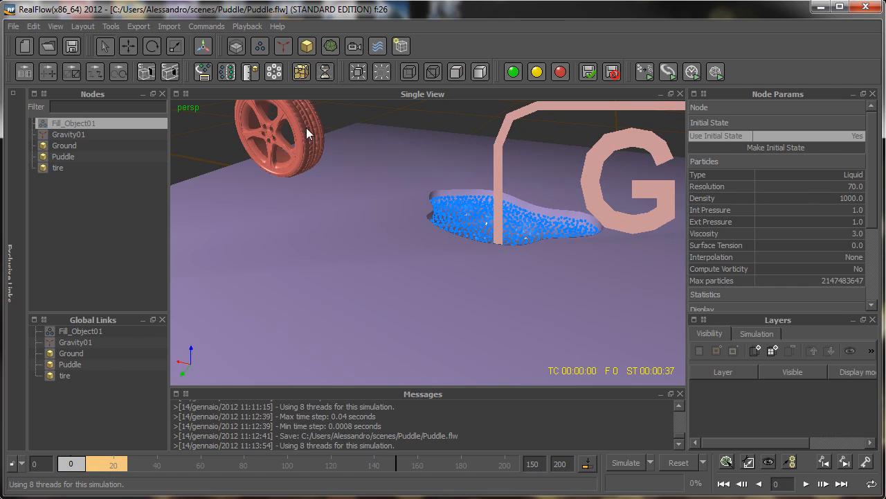
- Set the tire's particle friction to 0.01 in its particle fluid interaction parameters
click(61, 168)
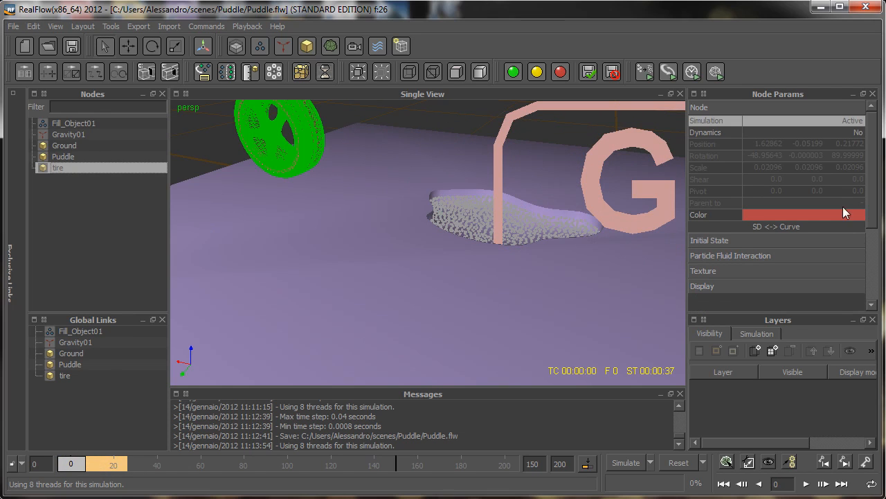
drag(871, 201, 871, 228)
click(745, 209)
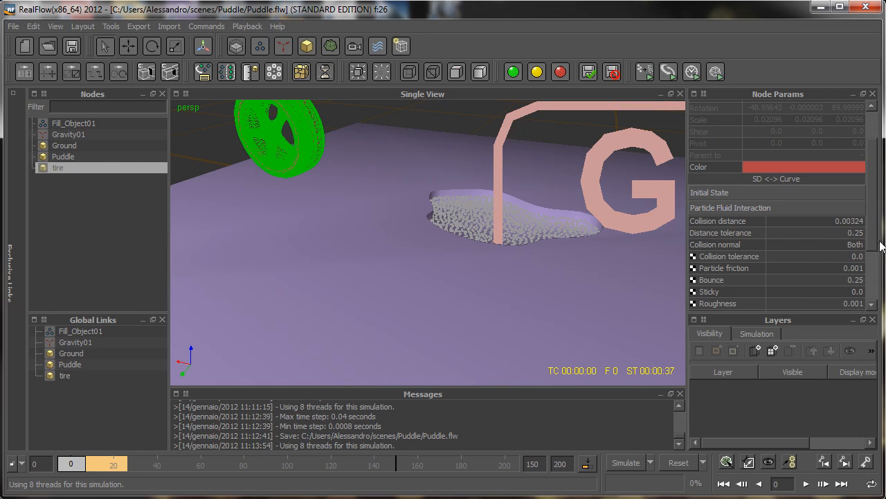
scroll(747, 260, down, 1)
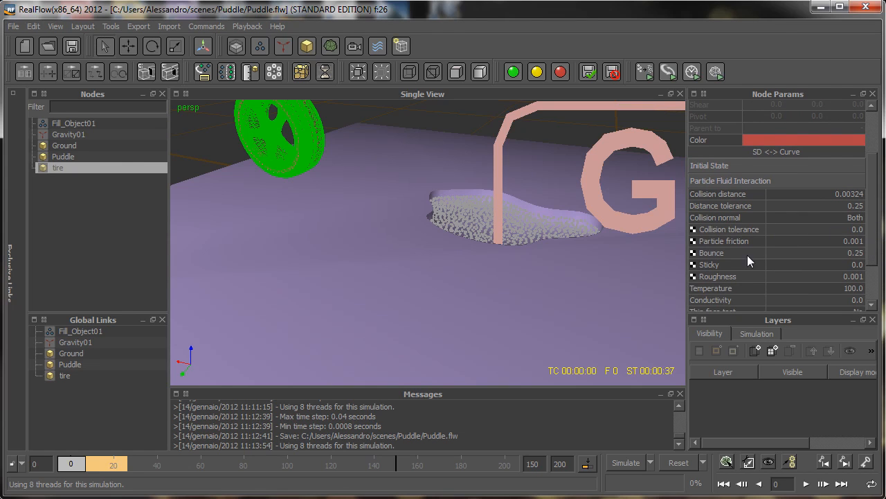
click(827, 242)
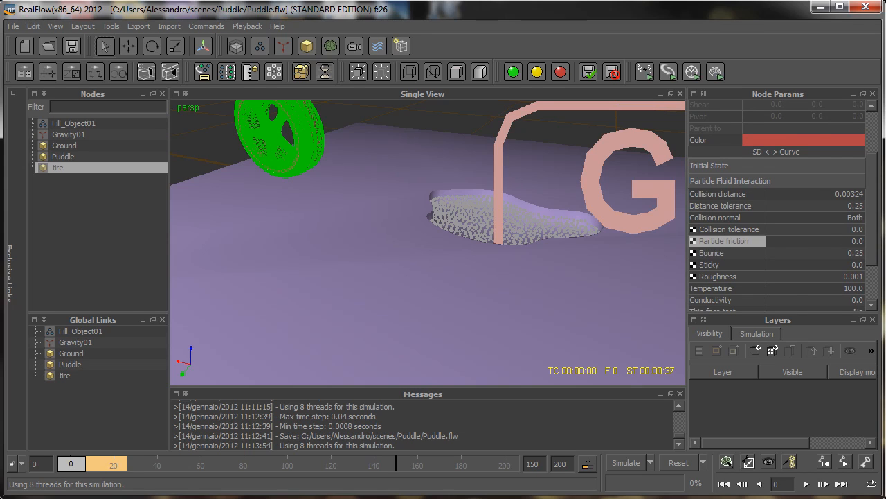
key(Return)
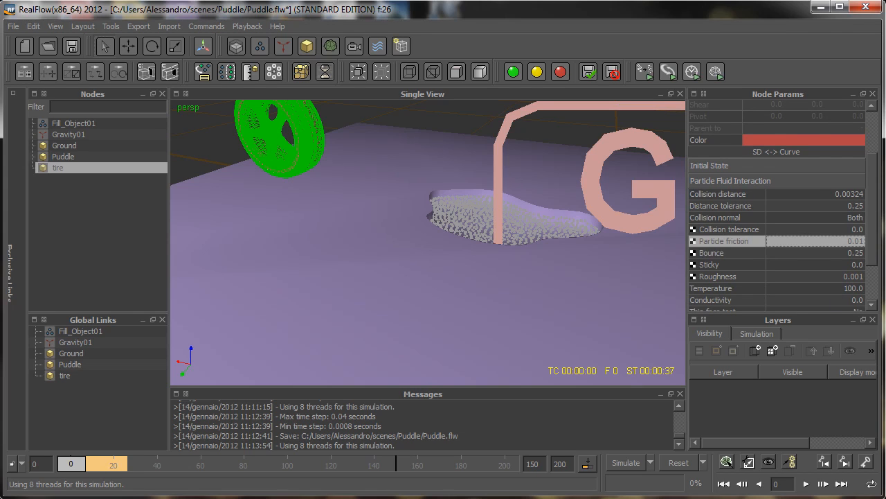
- Set the tire's bounce to 0.5 and its roughness to 0.01
click(846, 253)
text(0.)
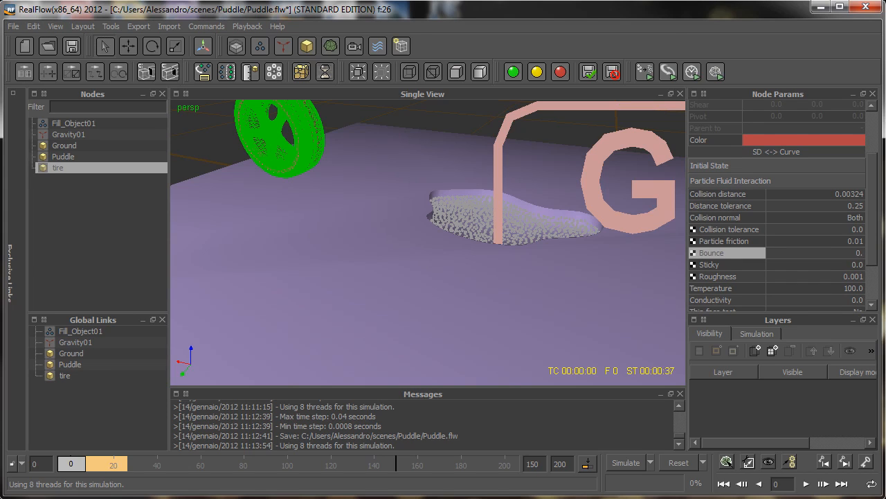
text(5)
key(Return)
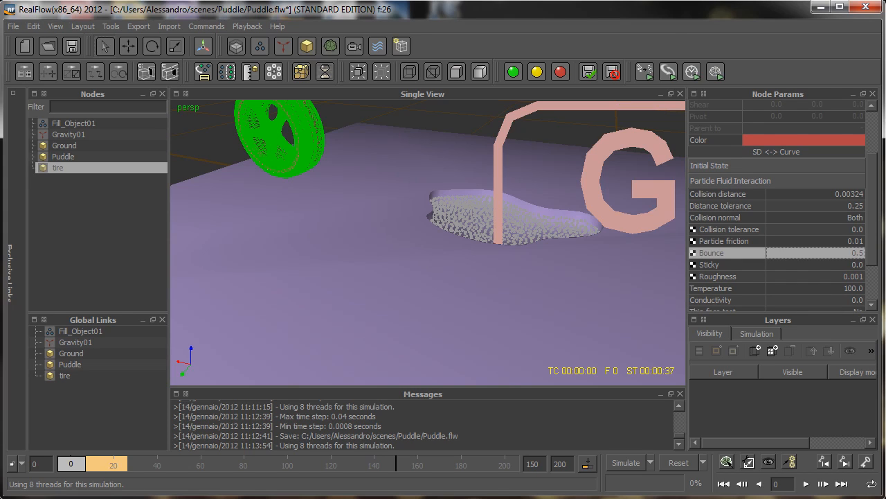
click(823, 280)
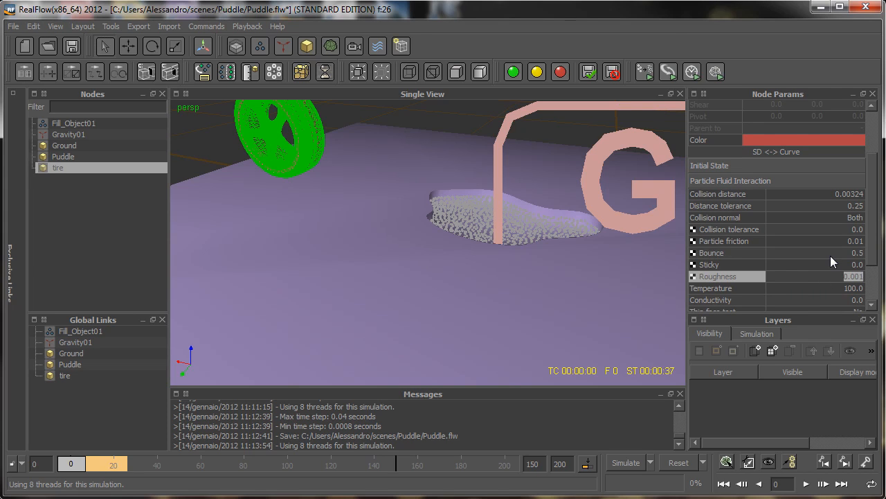
key(End)
key(Return)
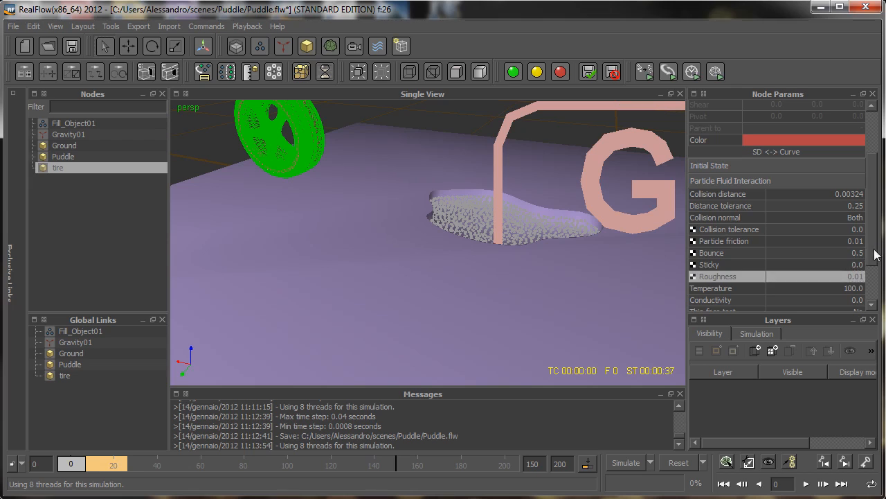
- Reset the simulation and test-simulate the tire splash with the fill emitter selected up to frame 24, then return to frame 0
scroll(875, 280, down, 3)
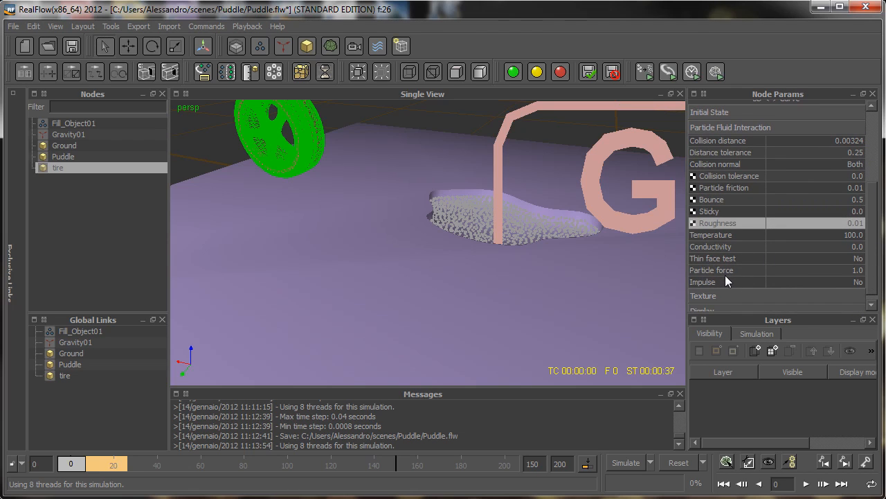
click(683, 462)
click(629, 412)
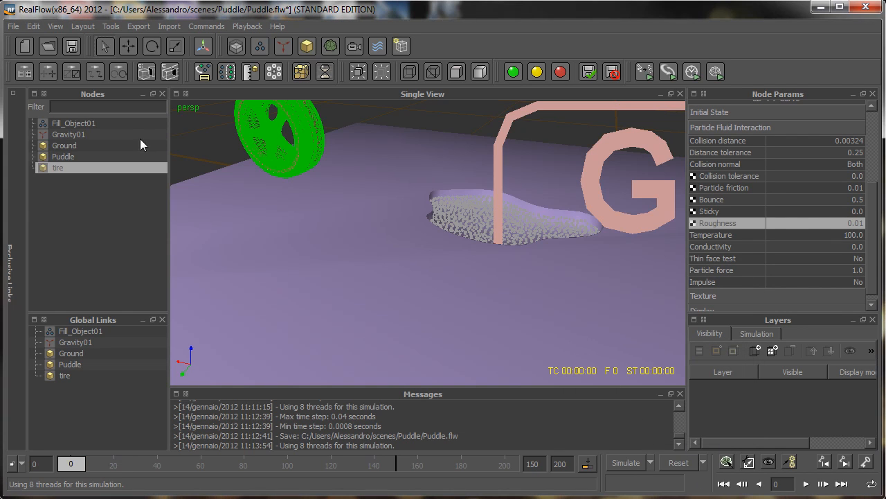
click(72, 123)
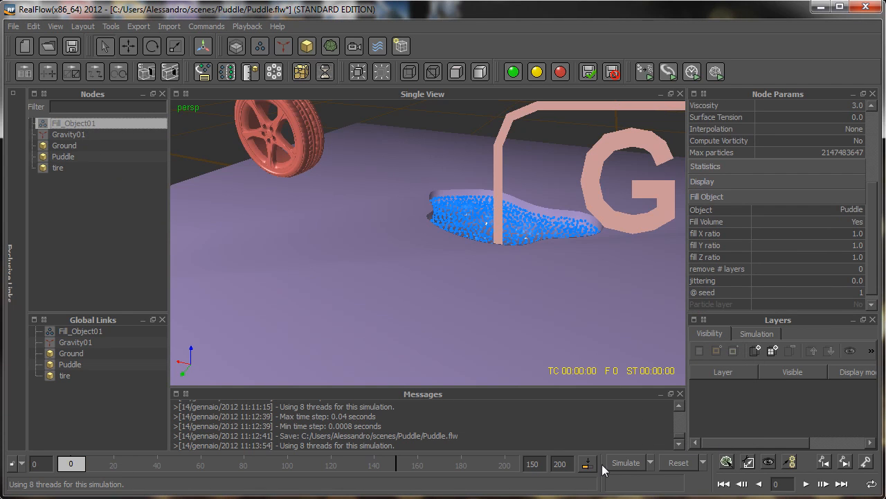
click(624, 463)
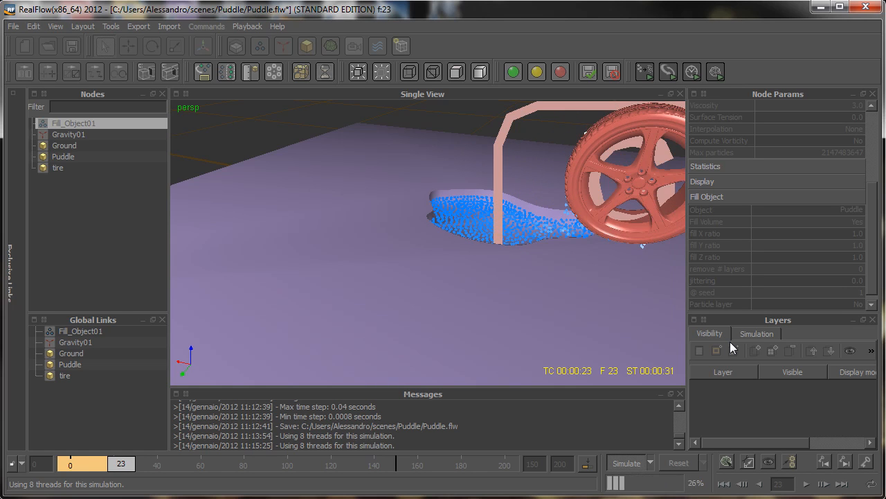
click(627, 463)
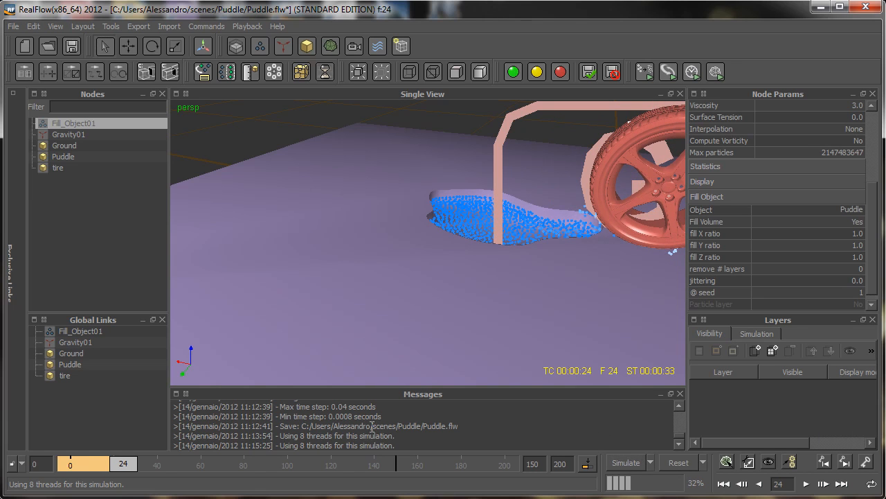
drag(116, 467, 70, 469)
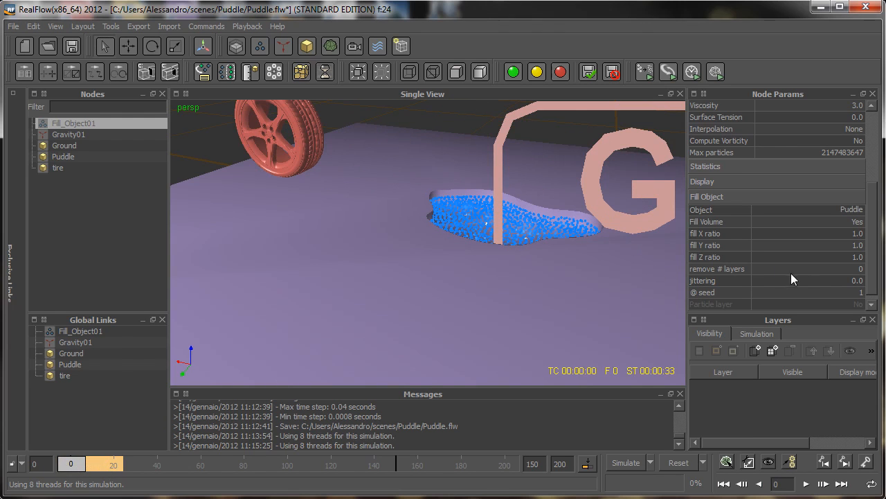
- Set the tire's bounce to 0.7 and its particle force to 2.0 in its particle fluid interaction parameters
click(311, 131)
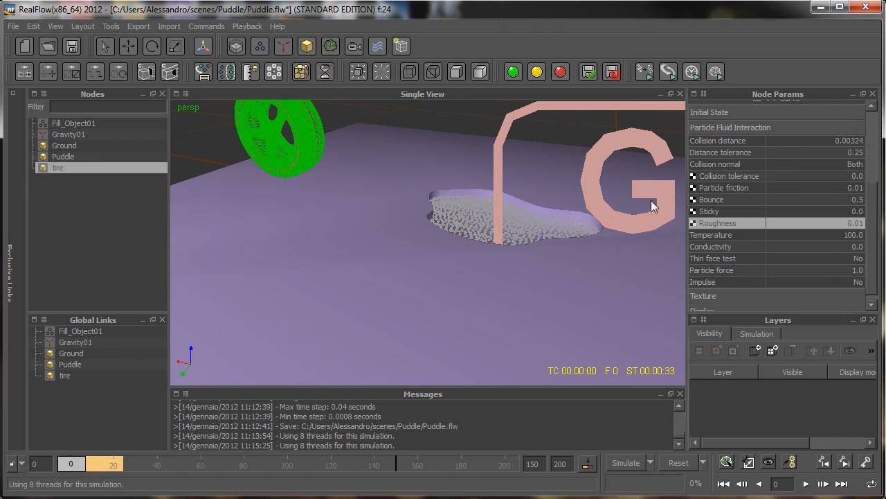
double_click(855, 200)
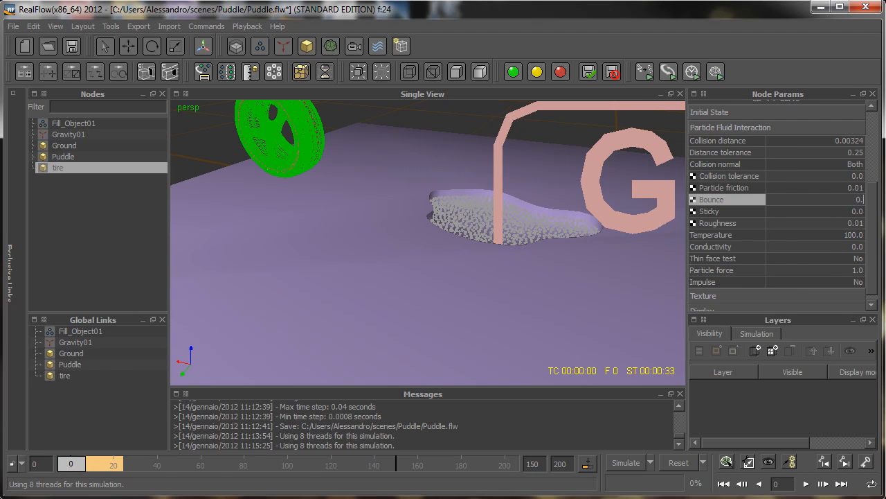
key(Return)
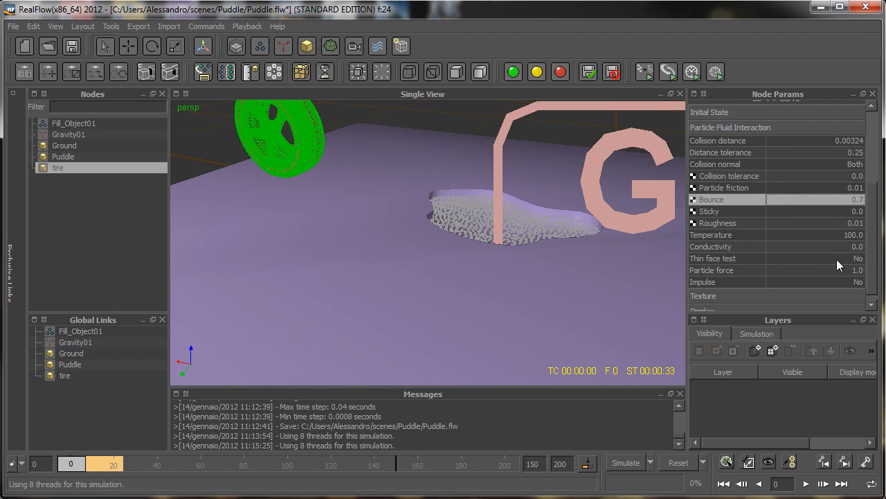
double_click(817, 270)
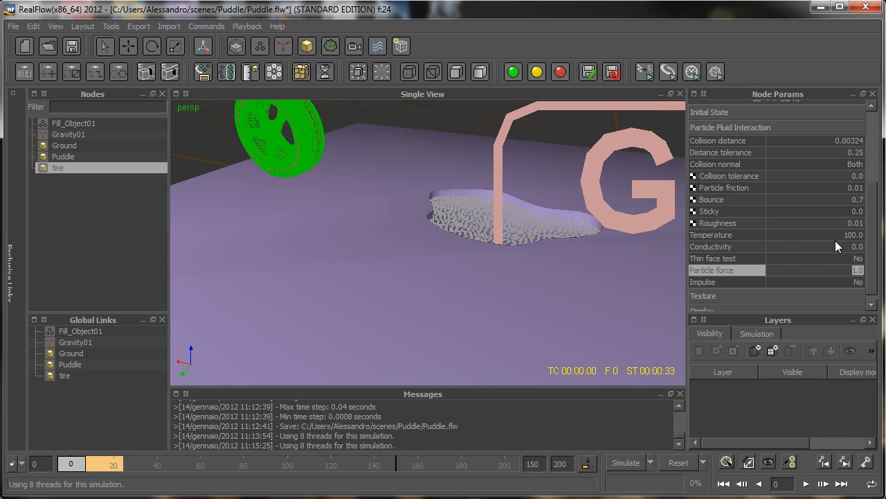
text(2)
key(Return)
- Reset and rerun the tire splash simulation up to frame 27, inspect the fill emitter's particles, and return to frame 0
click(679, 463)
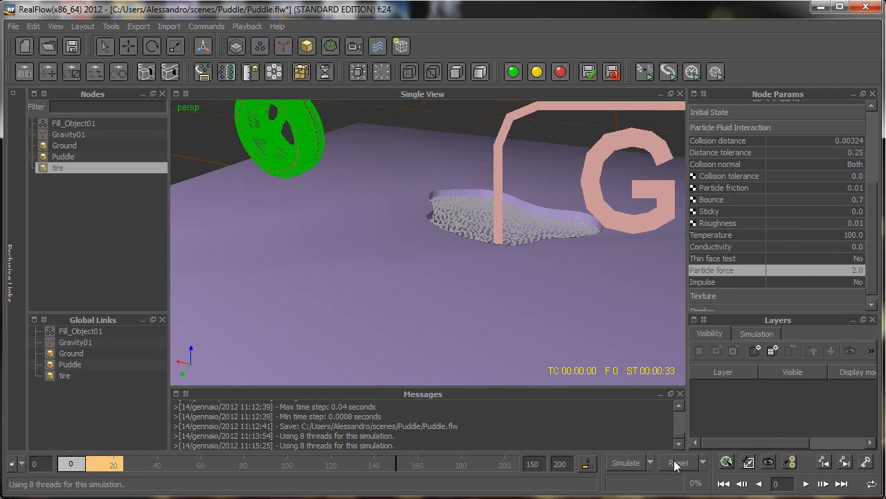
click(626, 406)
click(622, 463)
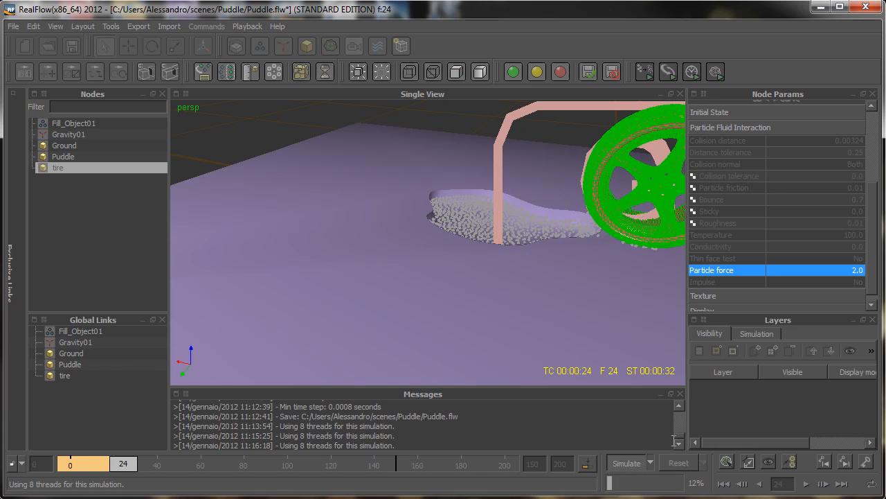
click(626, 461)
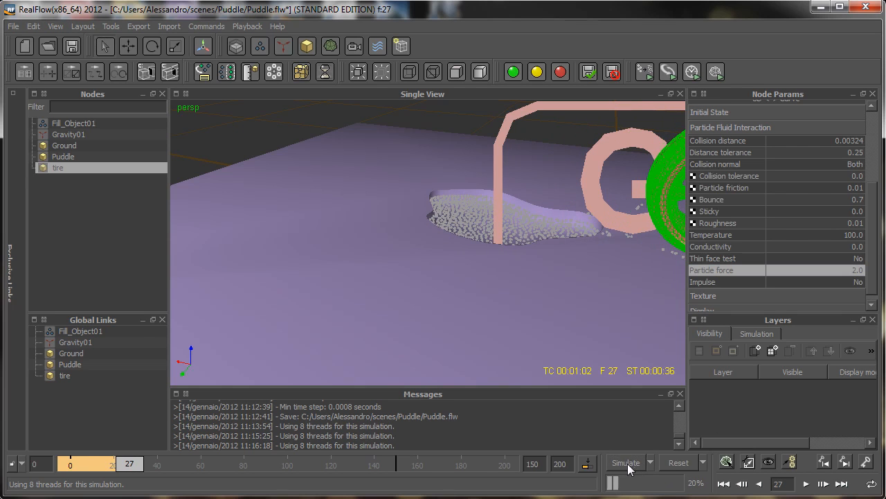
click(74, 122)
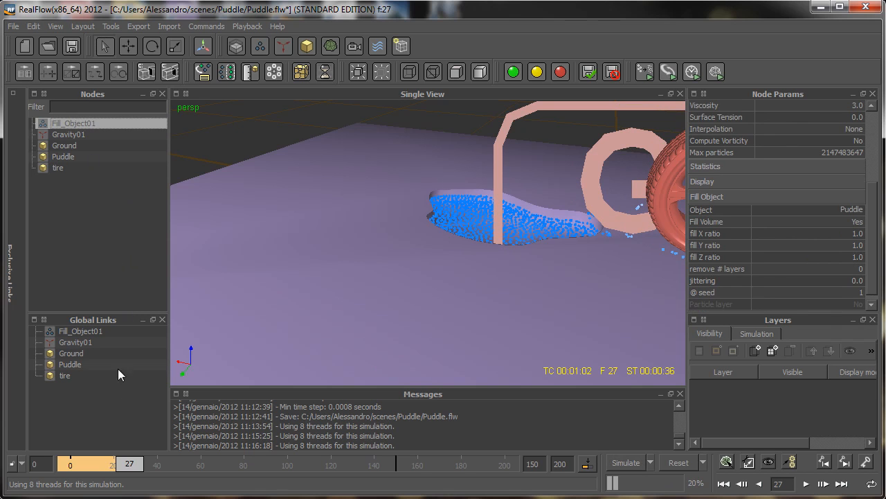
drag(65, 466, 36, 460)
- Set the tire's particle friction to 0.001
click(58, 167)
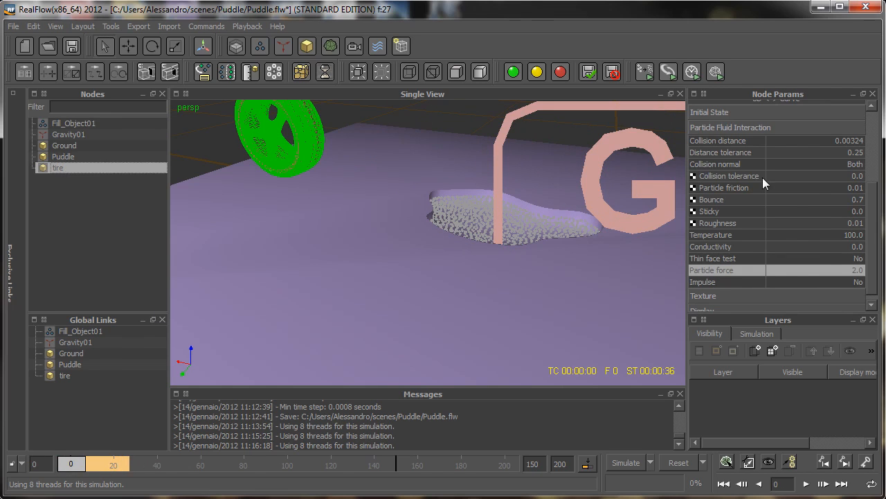
click(838, 189)
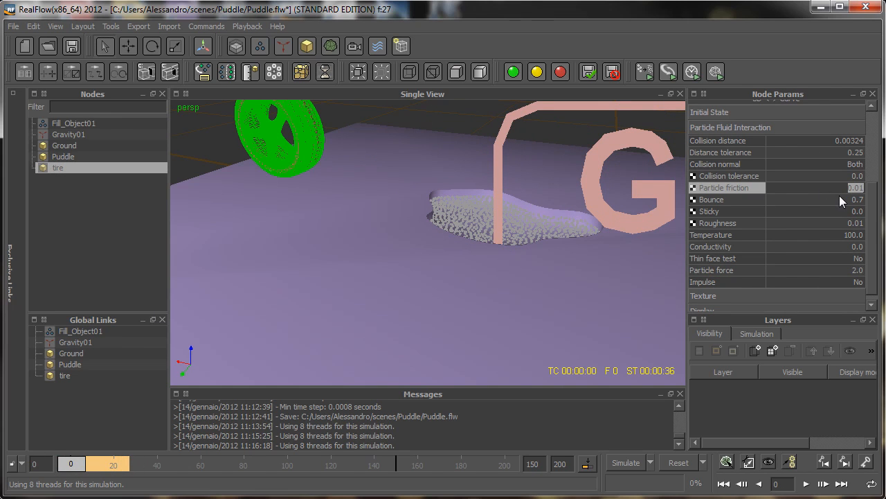
key(Right)
key(Return)
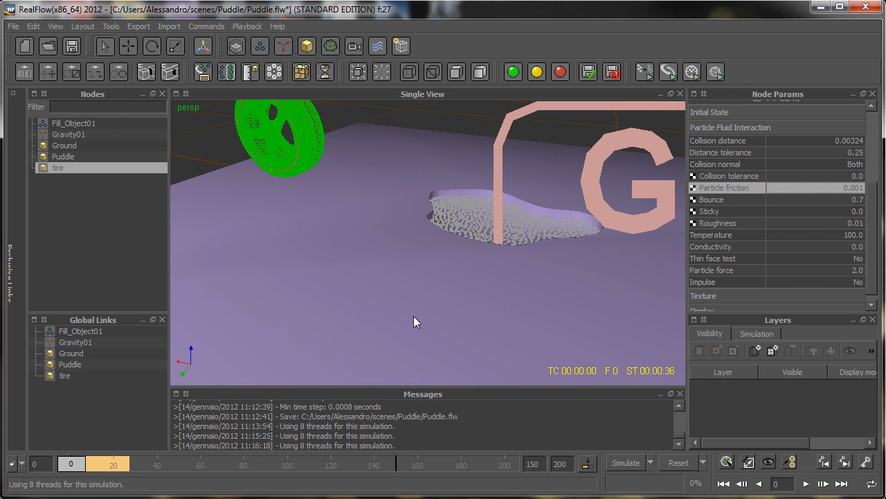
- Set the fill emitter's resolution to 140 and turn off its use of the initial state
click(76, 123)
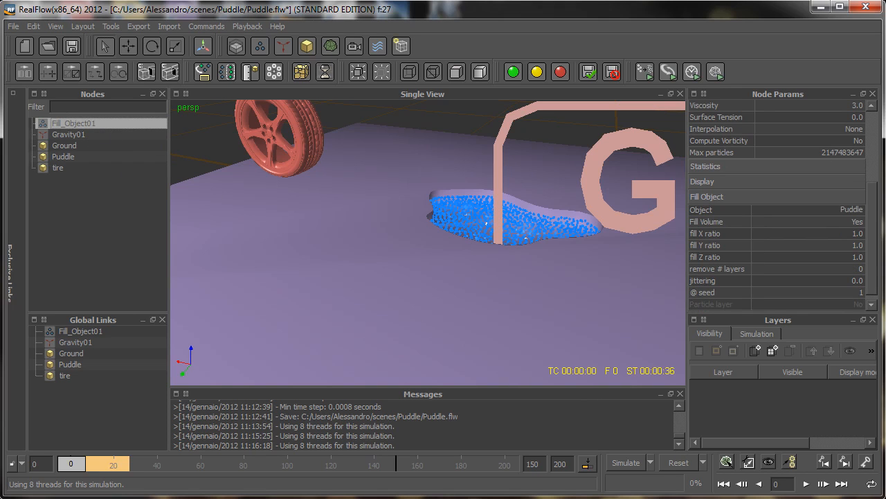
click(874, 132)
double_click(862, 186)
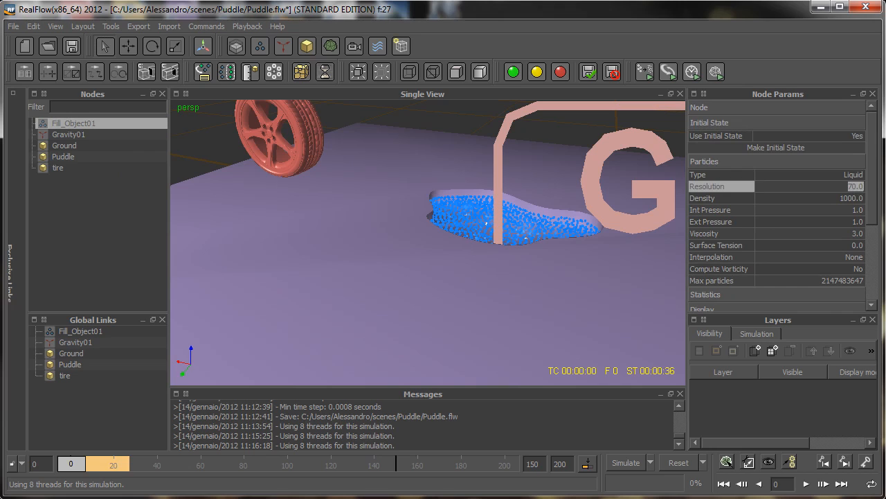
text(140)
key(Return)
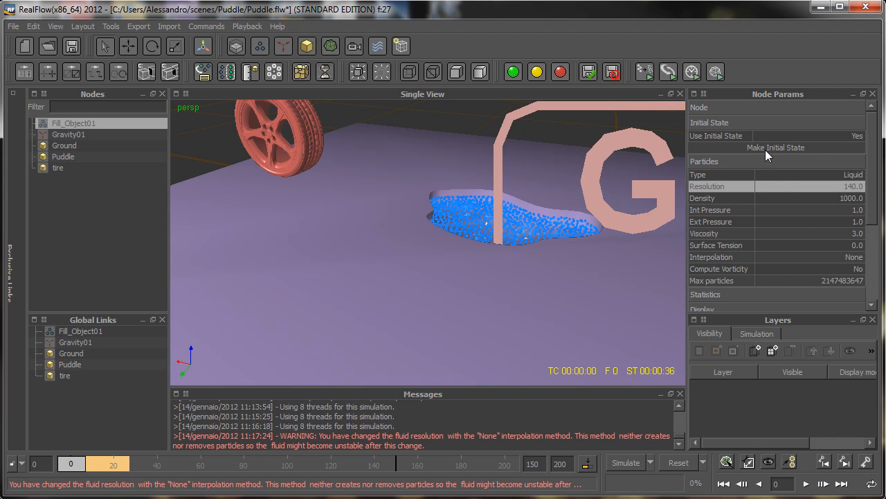
click(857, 137)
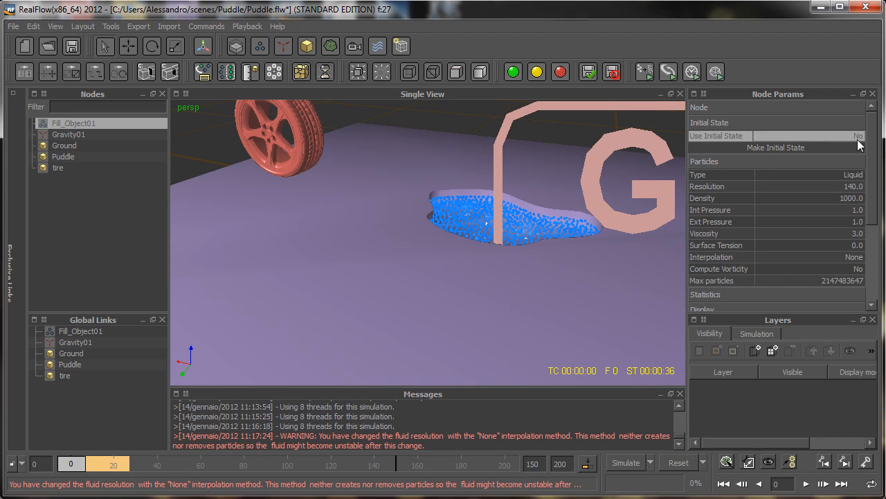
- Make the tire inactive in the simulation and reset all simulation data
click(58, 169)
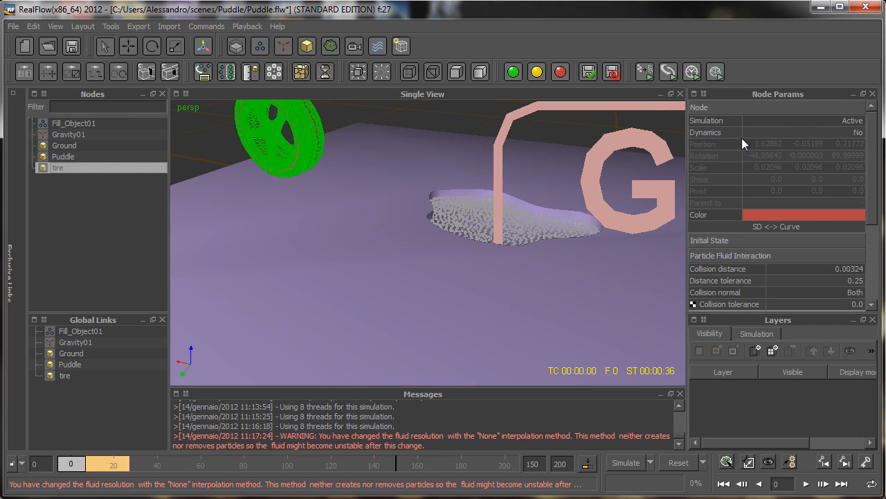
click(805, 123)
click(808, 126)
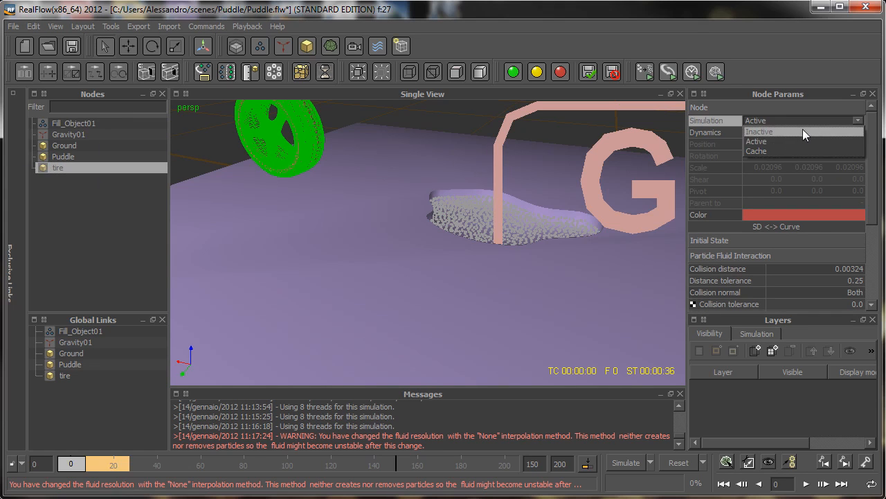
click(765, 131)
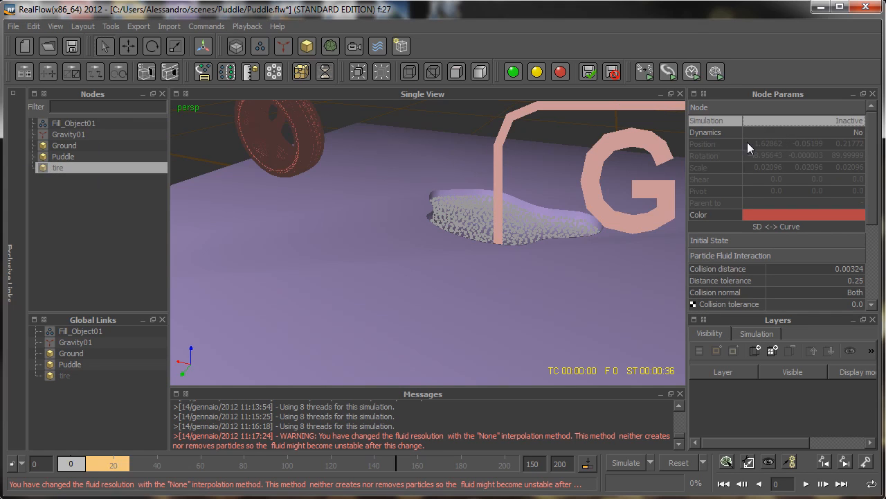
click(667, 462)
click(627, 411)
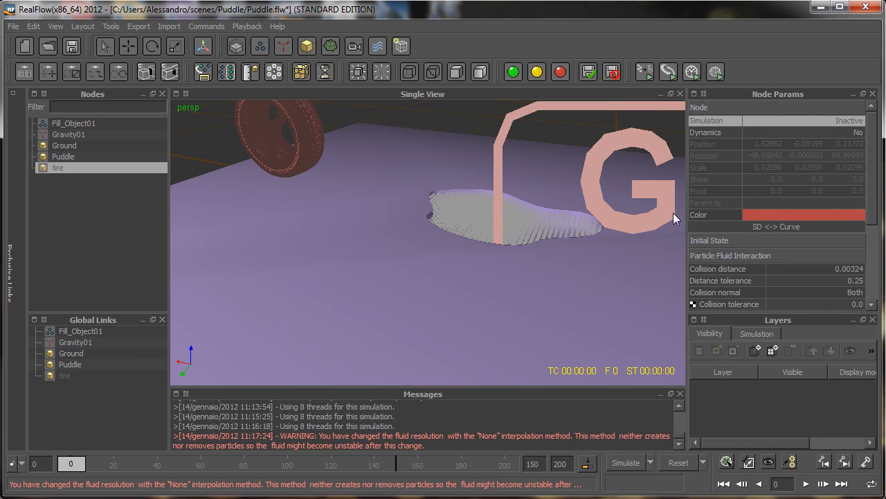
- Raise the fill emitter's resolution to 250 and reset the scene to refill the puddle with particles
click(83, 125)
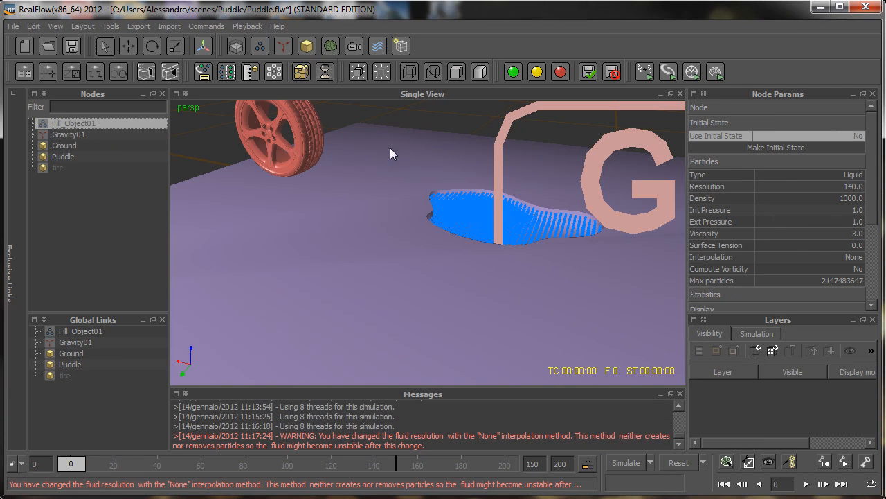
click(857, 187)
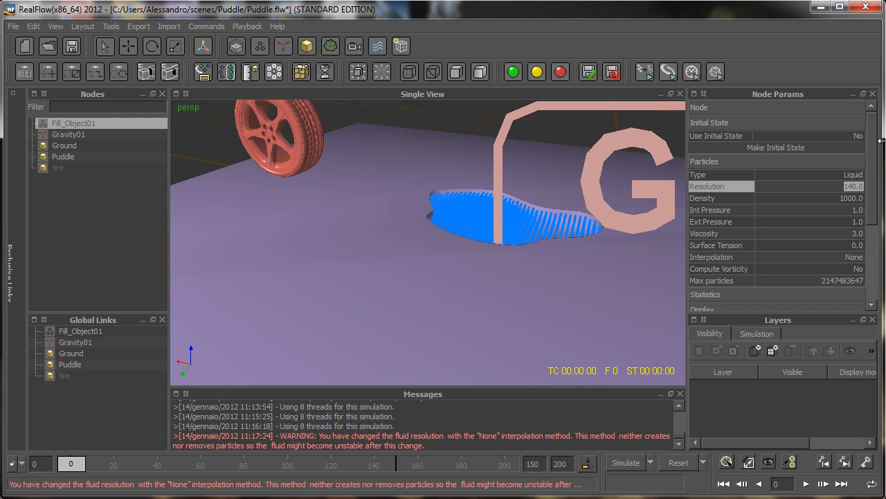
text(250)
key(Return)
click(678, 463)
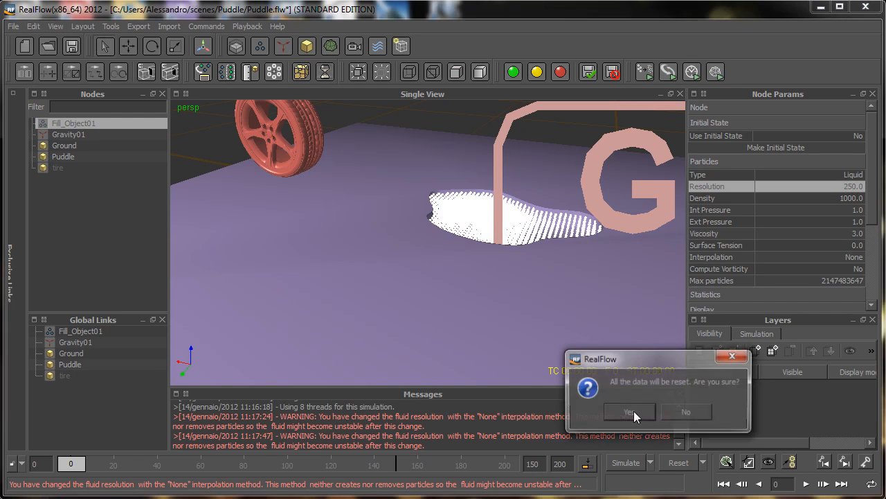
click(633, 411)
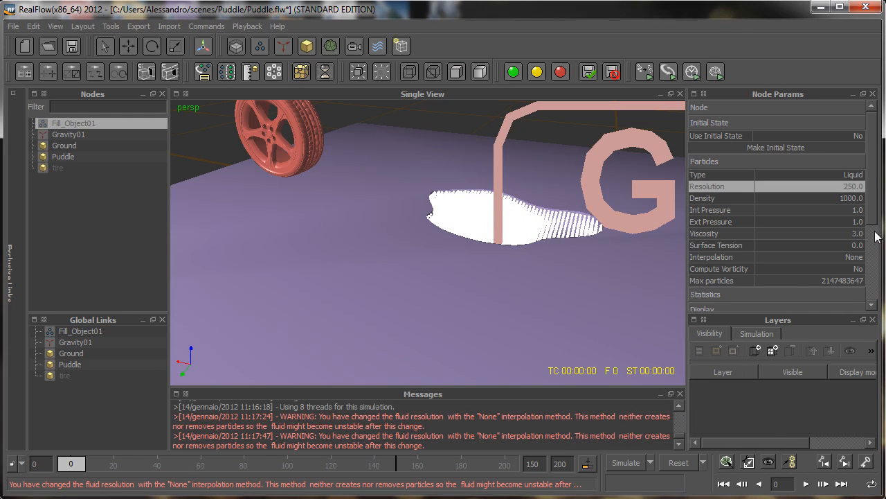
- Set the display size of the fill emitter's particles to 1
scroll(783, 254, down, 3)
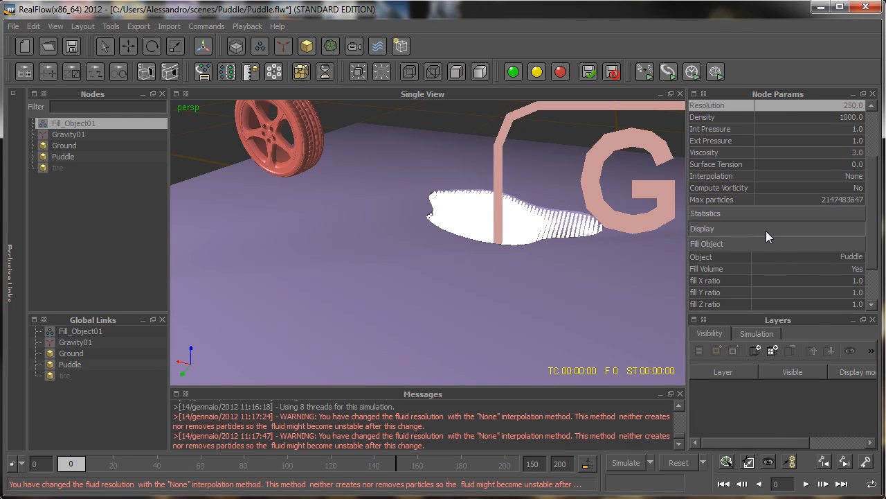
click(854, 277)
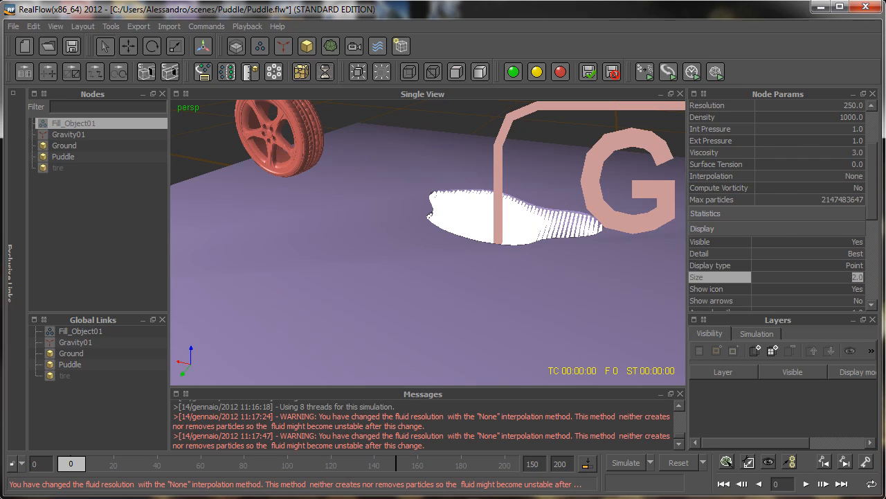
text(1)
key(Return)
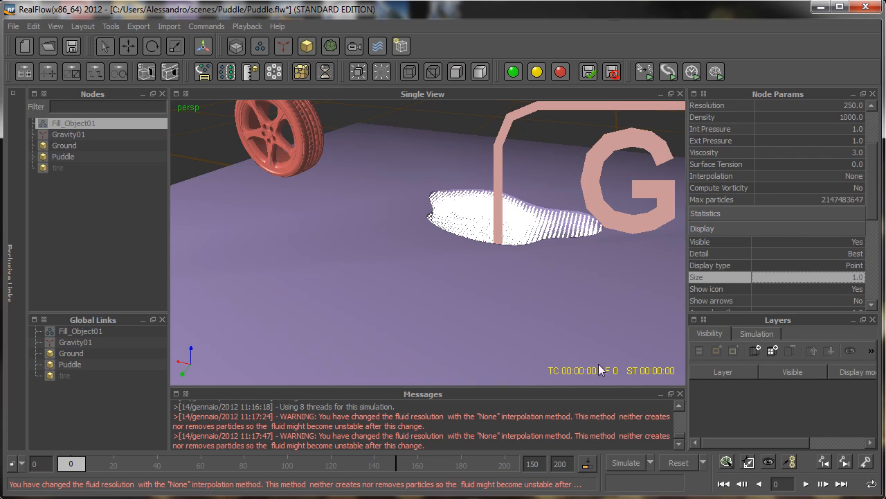
- Simulate the puddle settling up to frame 13 and store that frame as the fill emitter's initial state
click(627, 463)
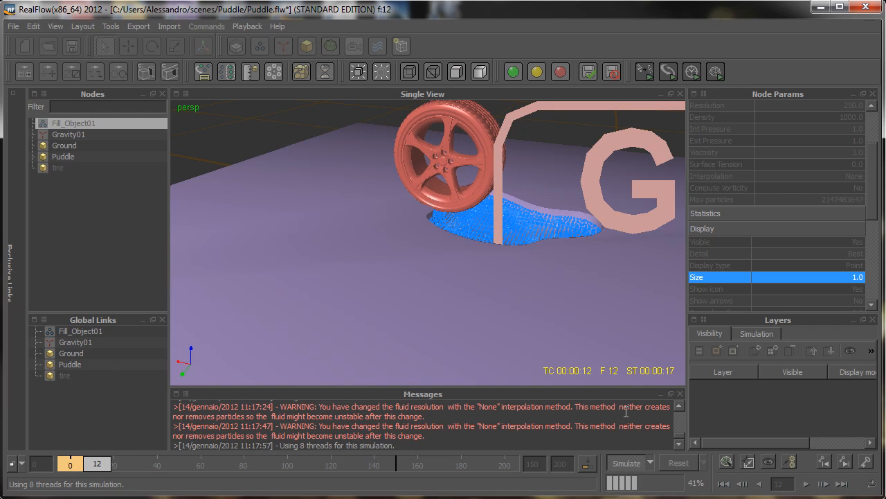
click(636, 462)
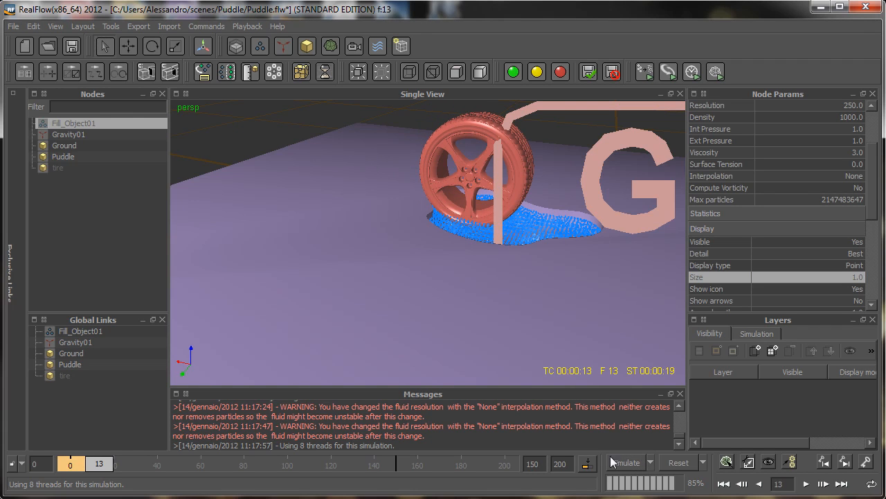
scroll(807, 126, up, 3)
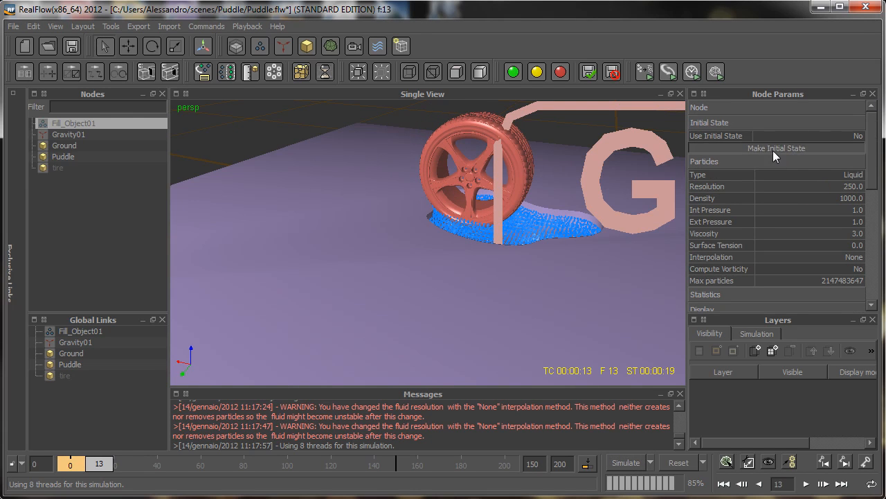
click(703, 463)
click(703, 482)
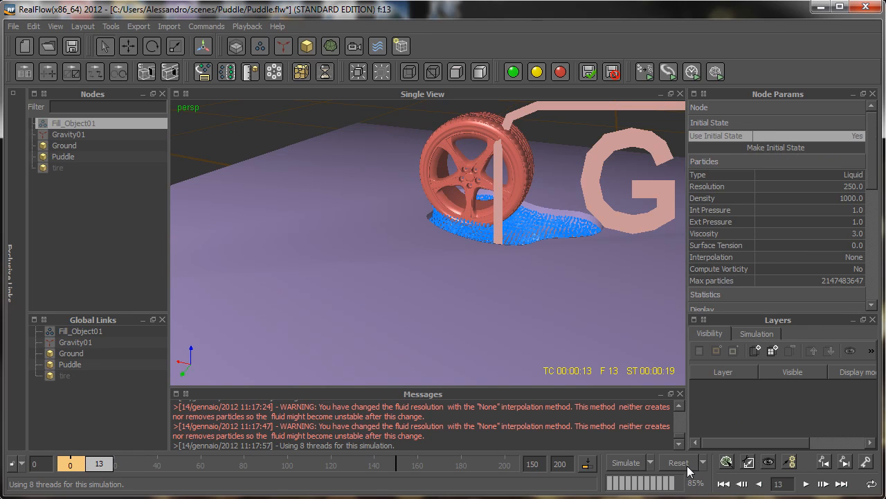
- Reset all simulation data, then select the tire and refresh frame 0 on the timeline
click(687, 464)
click(644, 418)
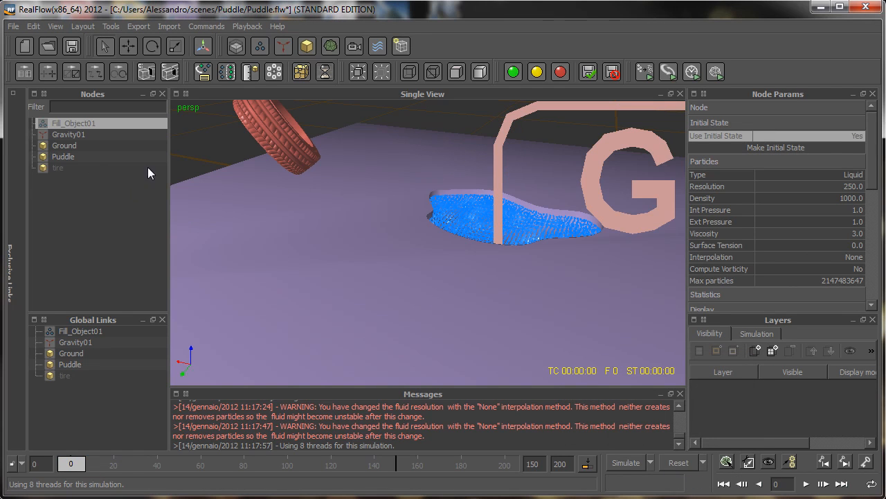
click(288, 167)
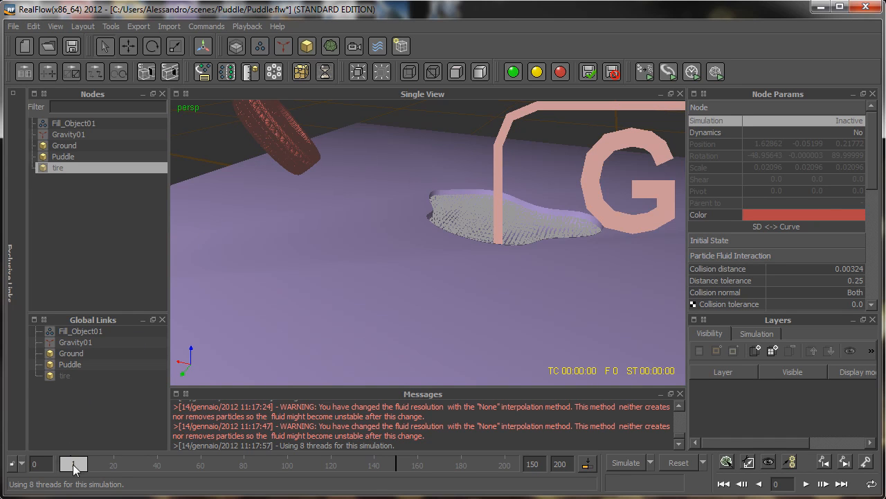
mouse_move(73, 464)
mouse_down()
mouse_move(104, 464)
mouse_move(70, 464)
mouse_up()
- Reopen the recent workspace Puddle.flw, discarding the current scene data
click(13, 27)
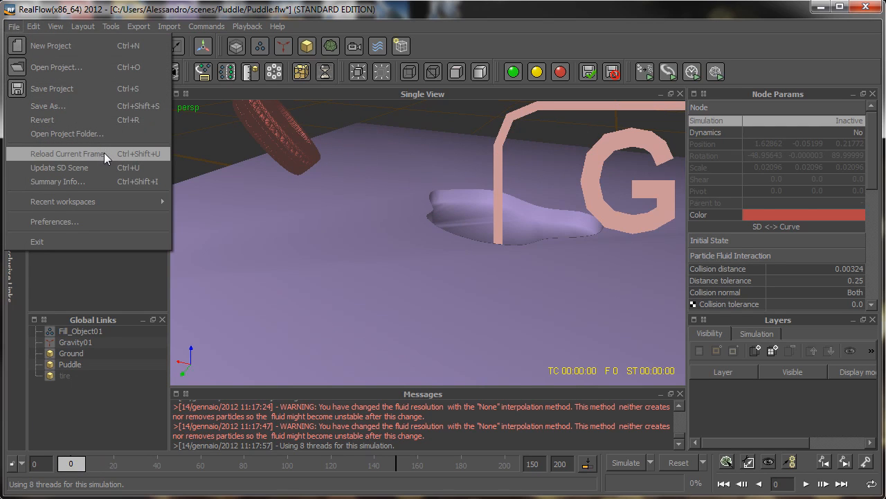
mouse_move(128, 206)
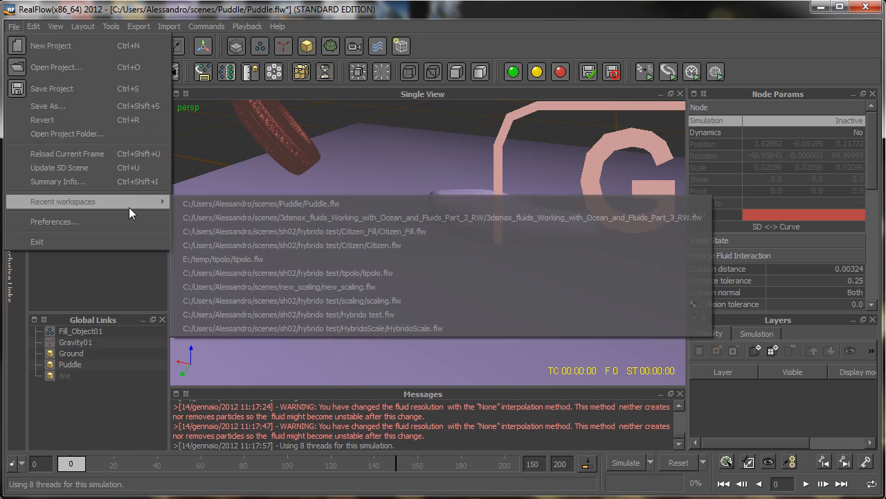
click(217, 208)
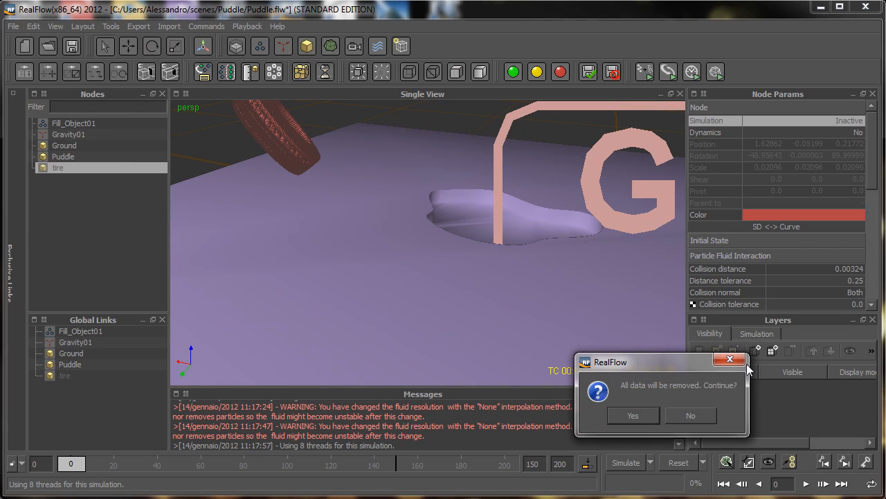
click(633, 415)
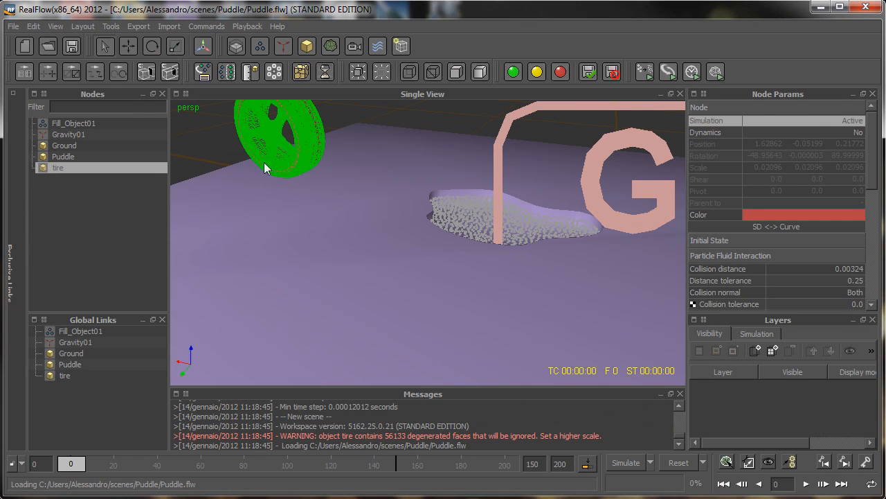
- Set the tire's simulation state to Inactive and stay on frame 0
click(834, 123)
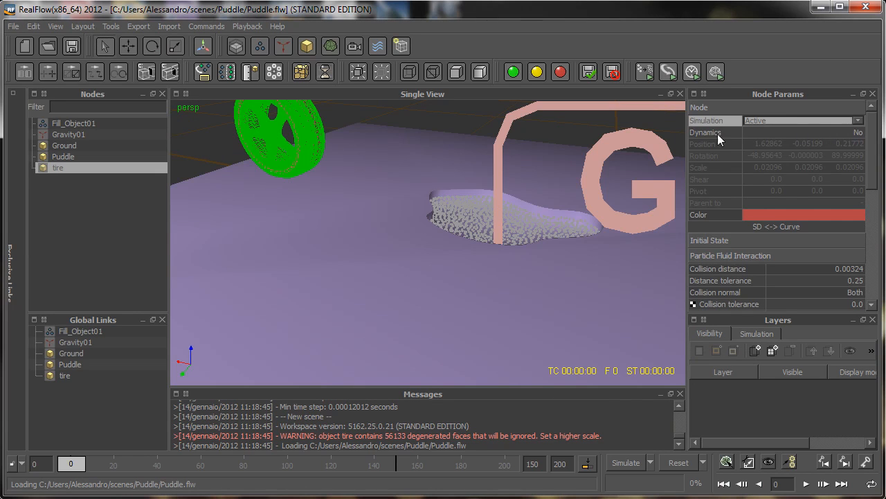
click(851, 120)
click(802, 132)
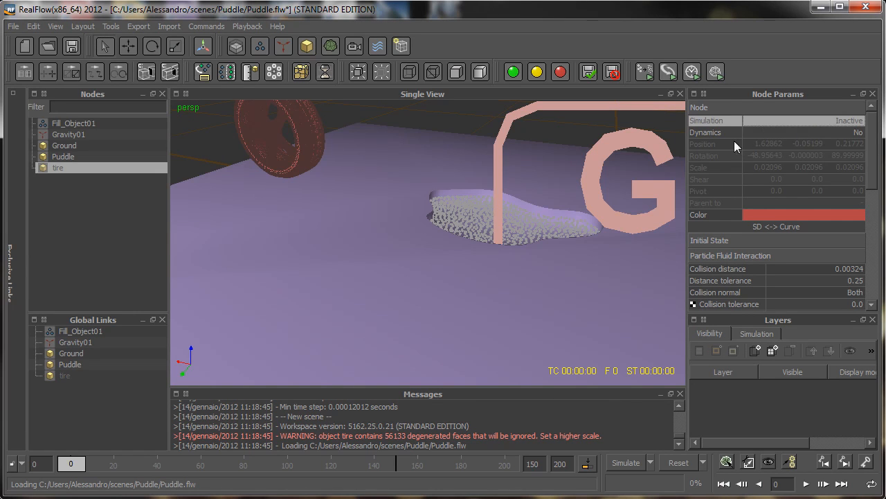
click(65, 463)
- Set the Fill_Object01 emitter's resolution to 250 and turn off its use of the initial state
click(93, 124)
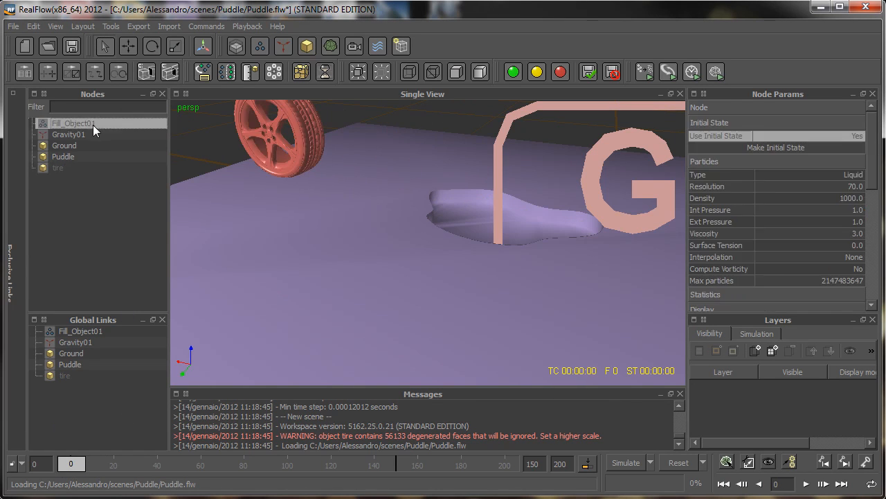
click(854, 188)
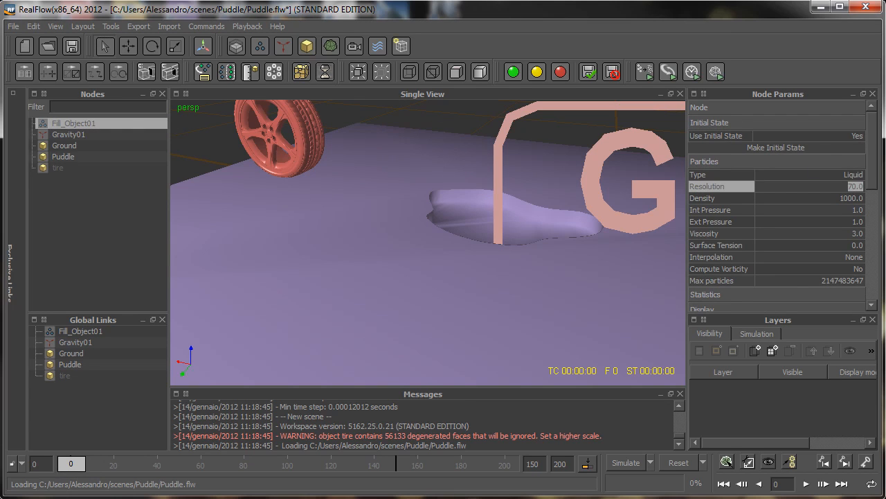
text(250)
key(Return)
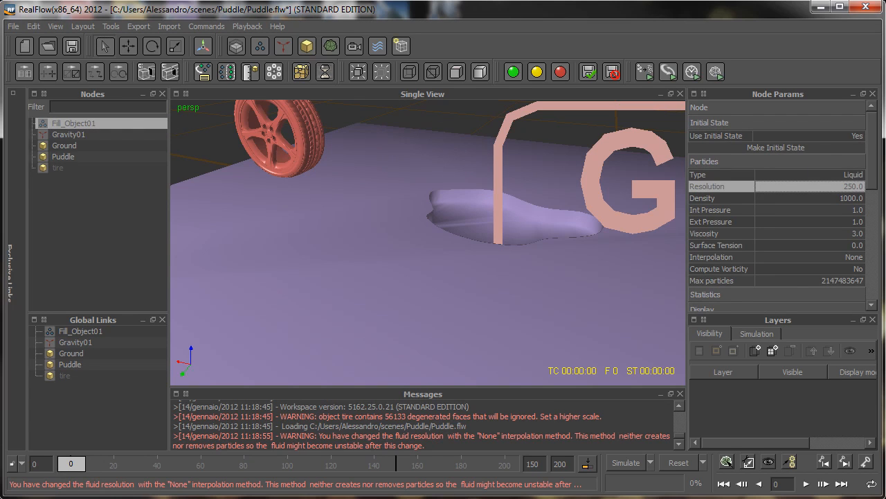
click(858, 136)
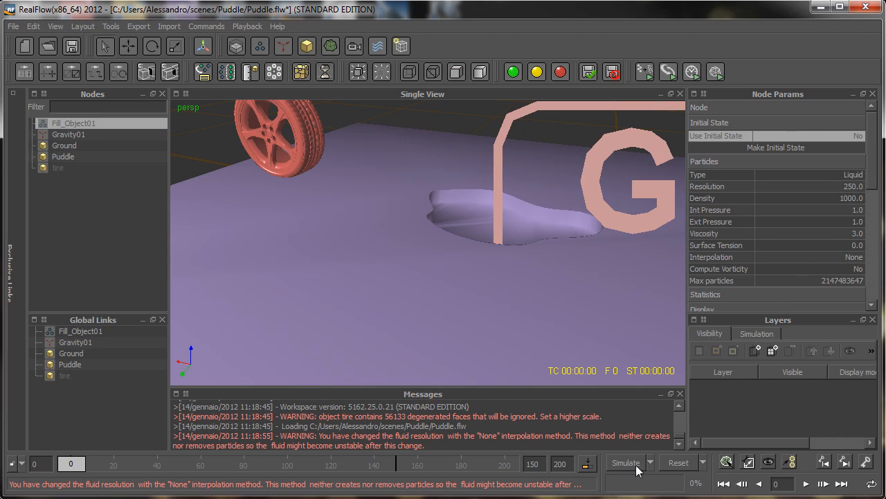
- Review the tire's parameters, run a short trial simulation and reset all data to refill the puddle with particles
click(95, 168)
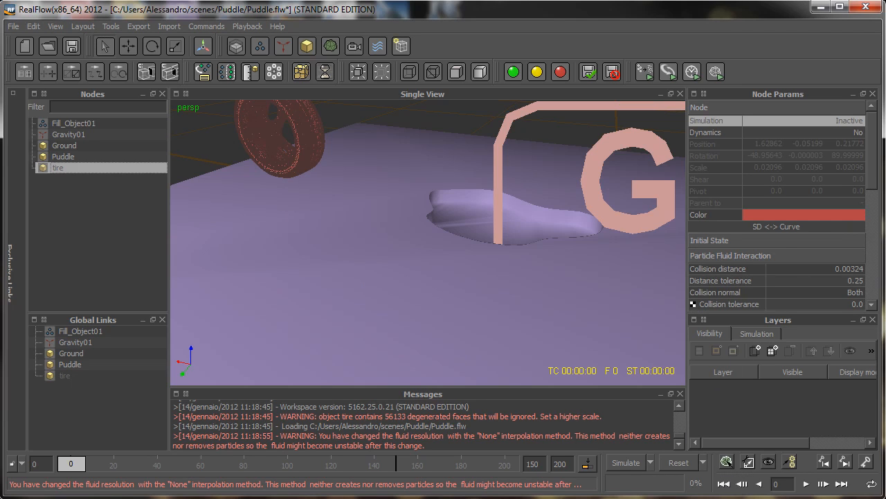
drag(874, 176, 875, 225)
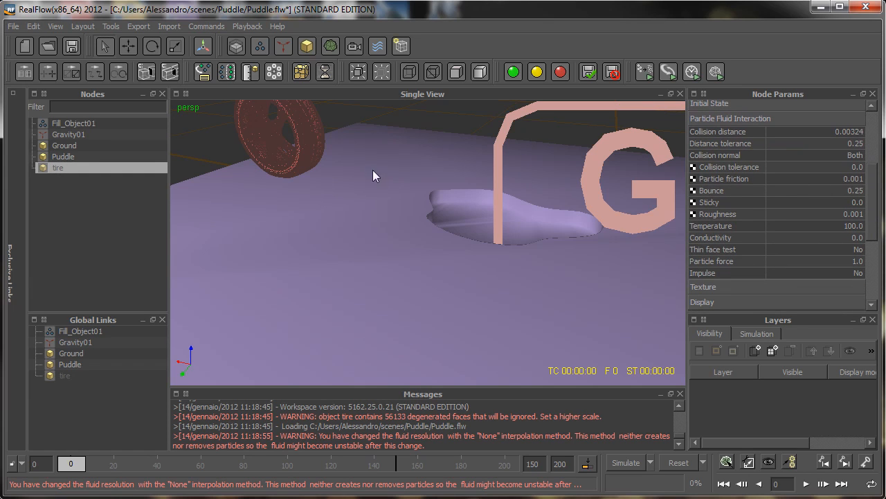
click(88, 129)
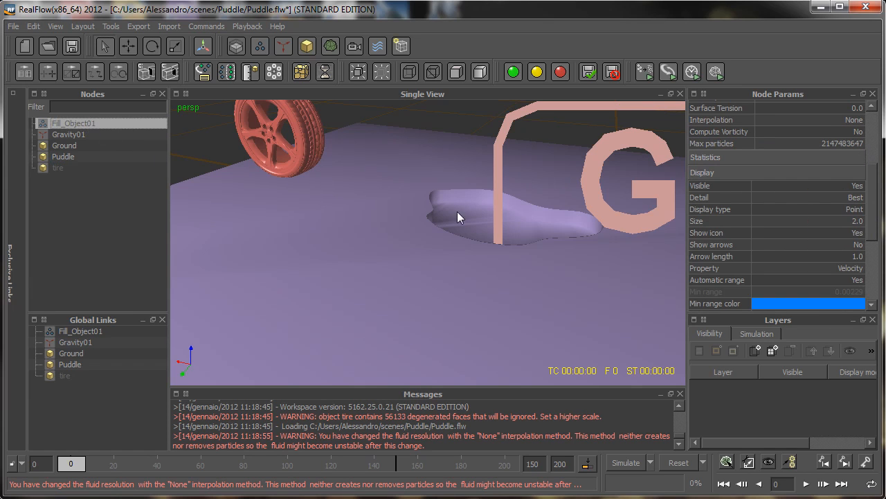
click(632, 463)
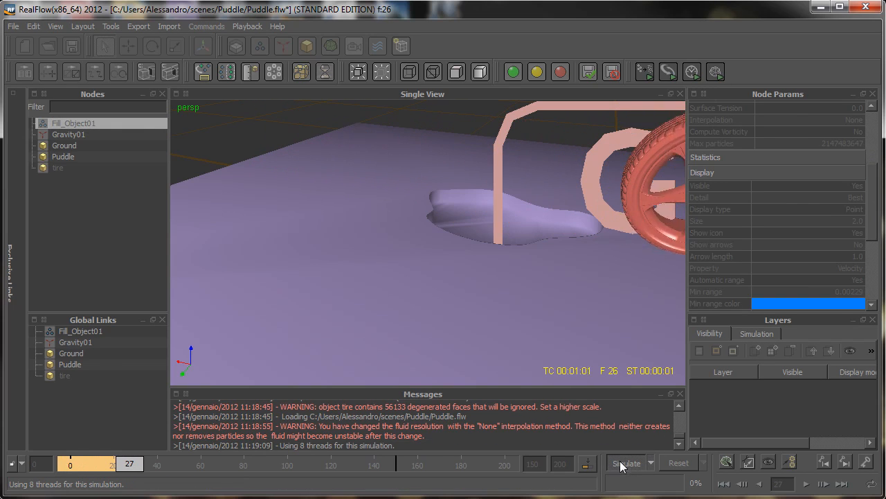
click(624, 462)
click(679, 463)
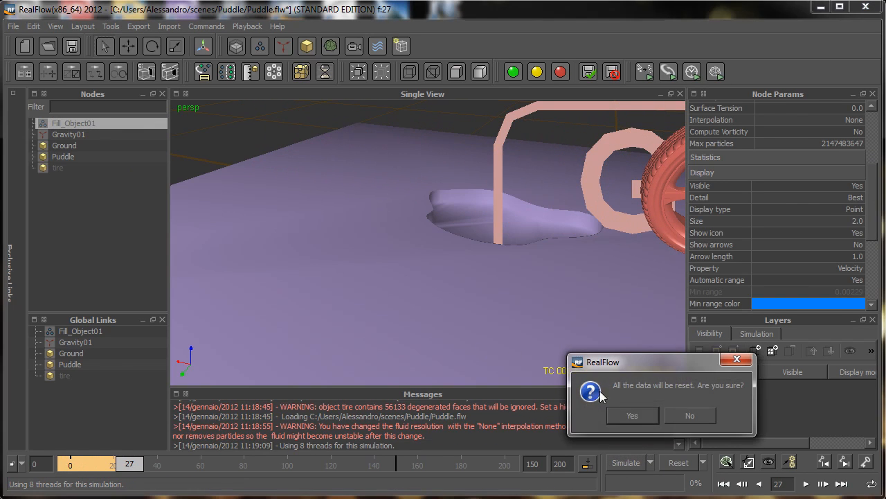
click(630, 416)
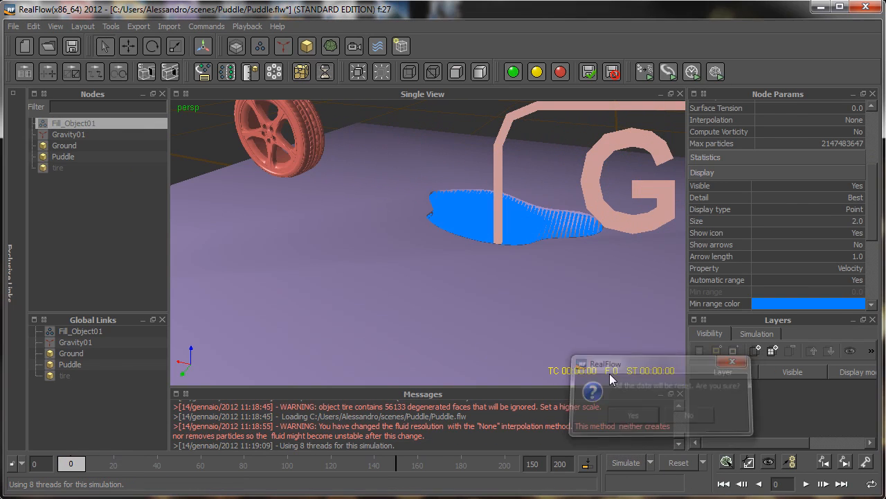
- Simulate the refilled puddle up to frame 9 and make that frame the fill emitter's initial state
click(626, 463)
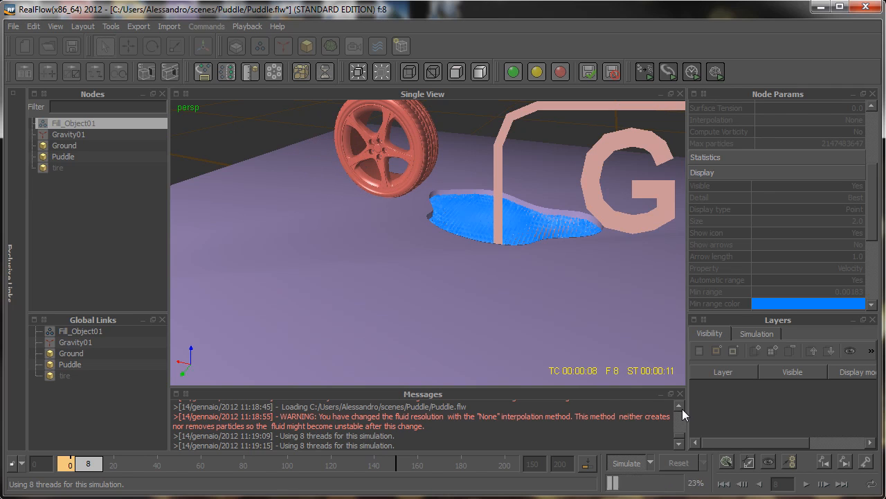
click(622, 460)
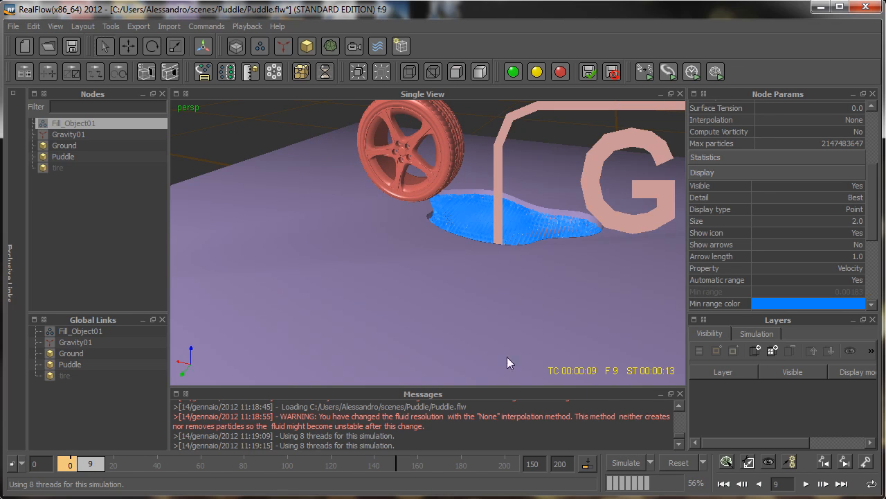
click(874, 128)
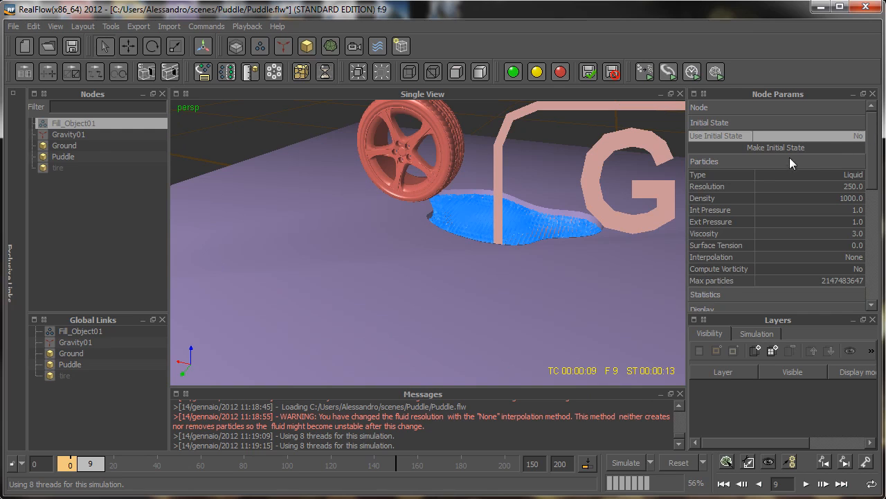
click(824, 136)
click(845, 144)
- Reset the simulation to frame 0 so it starts from the new initial state
click(678, 462)
click(629, 414)
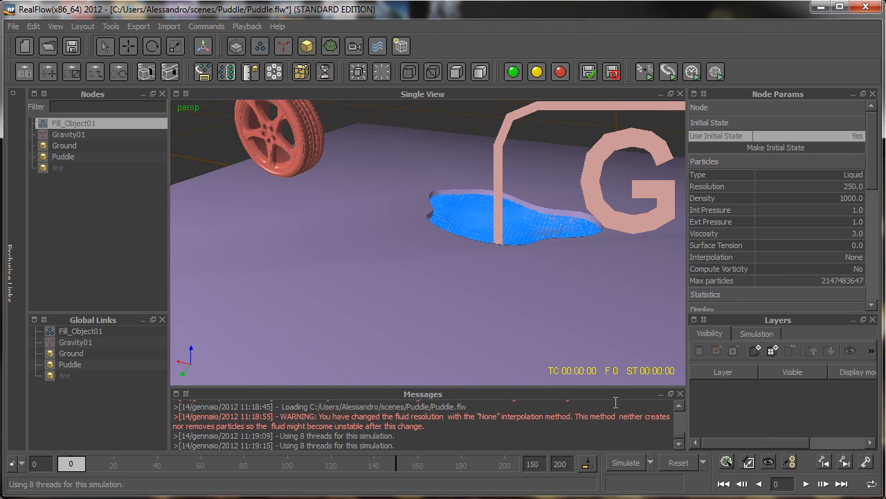
mouse_move(71, 463)
mouse_down()
mouse_move(123, 464)
mouse_move(64, 466)
mouse_up()
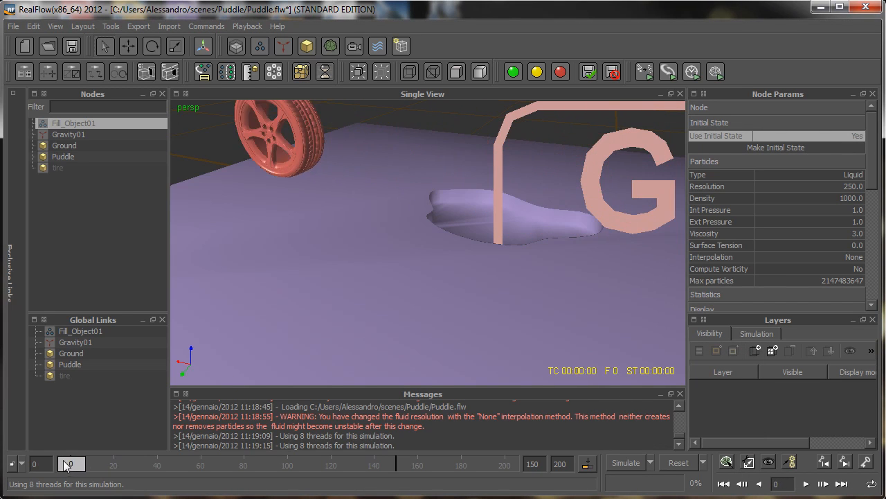
- Set the tire's simulation state back to Active and reset all simulation data
click(67, 168)
click(838, 121)
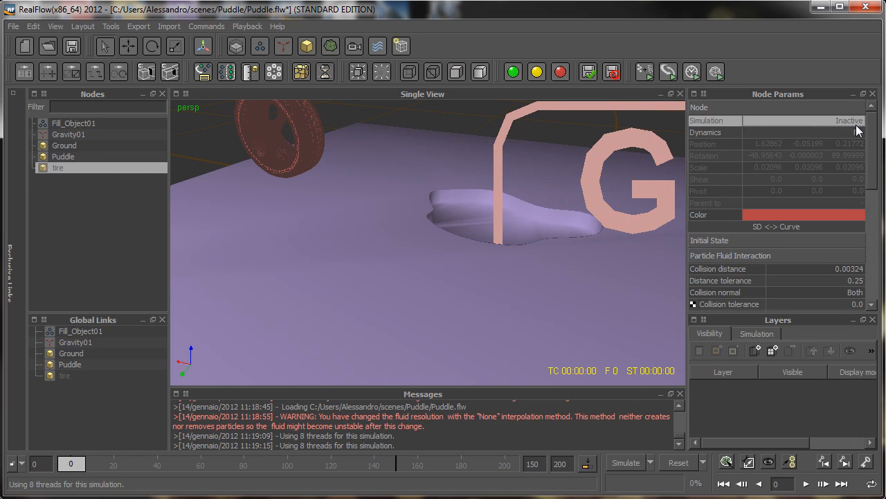
click(857, 122)
click(825, 142)
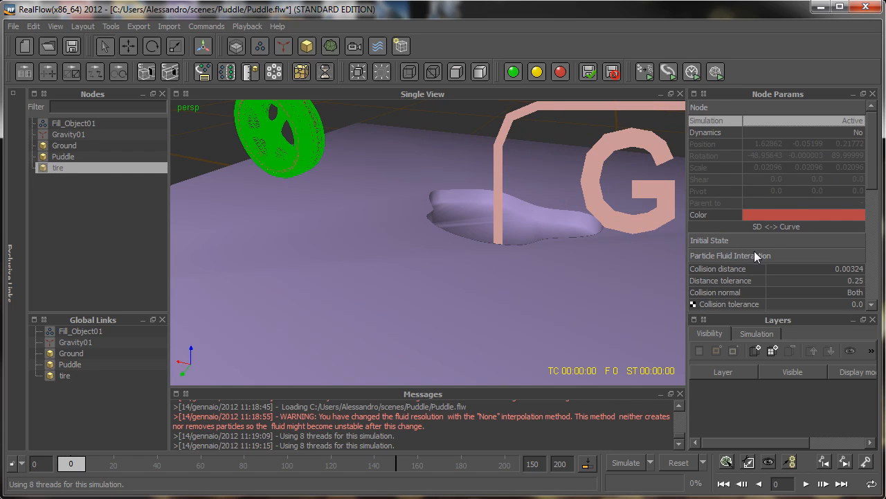
click(681, 469)
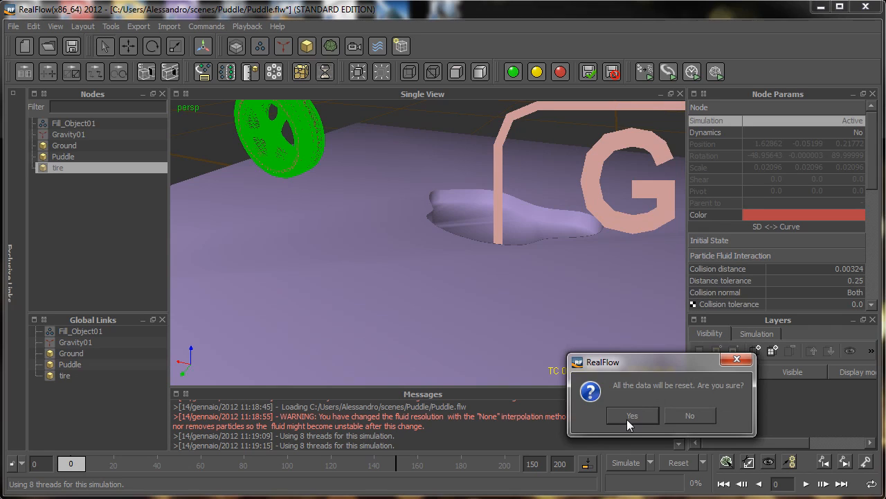
click(627, 419)
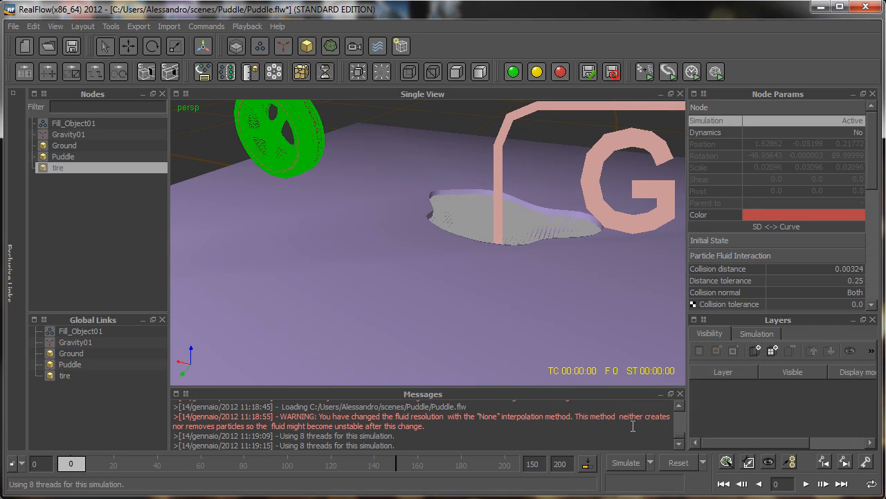
- Simulate the tire splashing through the high-resolution puddle up to frame 29 and go back to frame 21
click(81, 124)
click(619, 462)
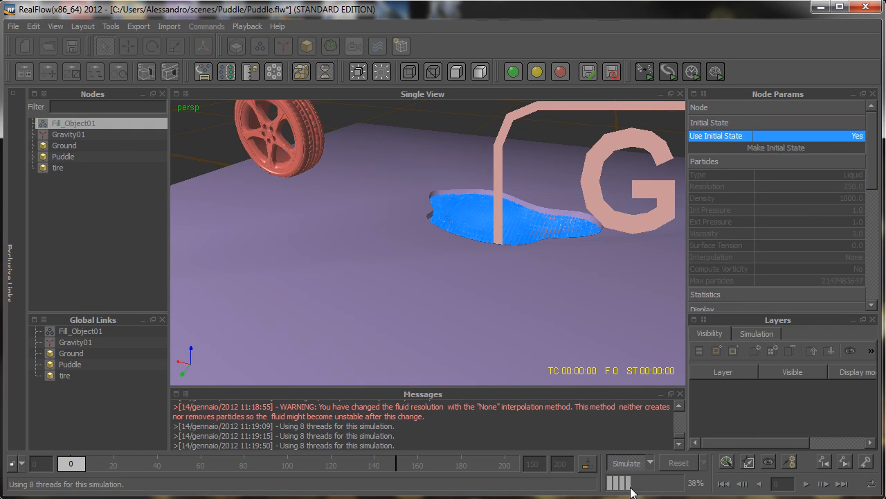
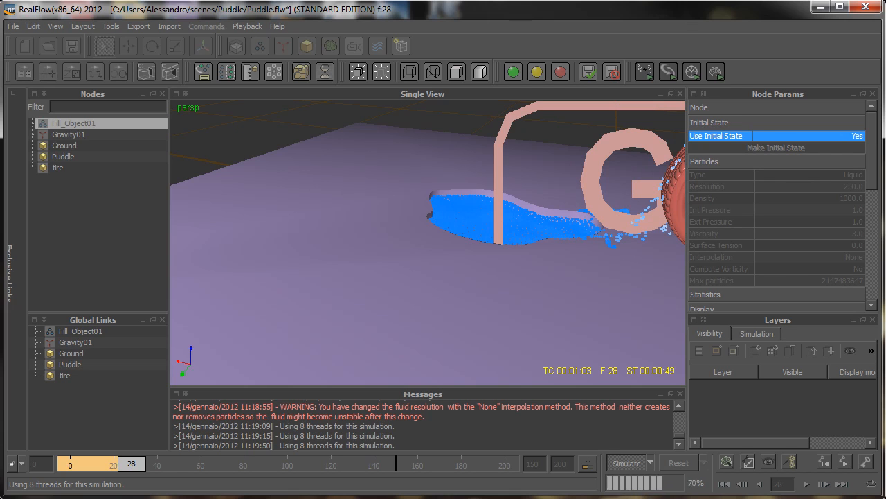
click(619, 463)
mouse_move(115, 465)
mouse_down()
mouse_move(73, 469)
mouse_move(131, 469)
mouse_move(96, 468)
mouse_move(126, 470)
mouse_move(97, 468)
mouse_move(116, 469)
mouse_up()
- Set the fill emitter's particle display size to 1.0 and expand its particle statistics
scroll(858, 201, down, 3)
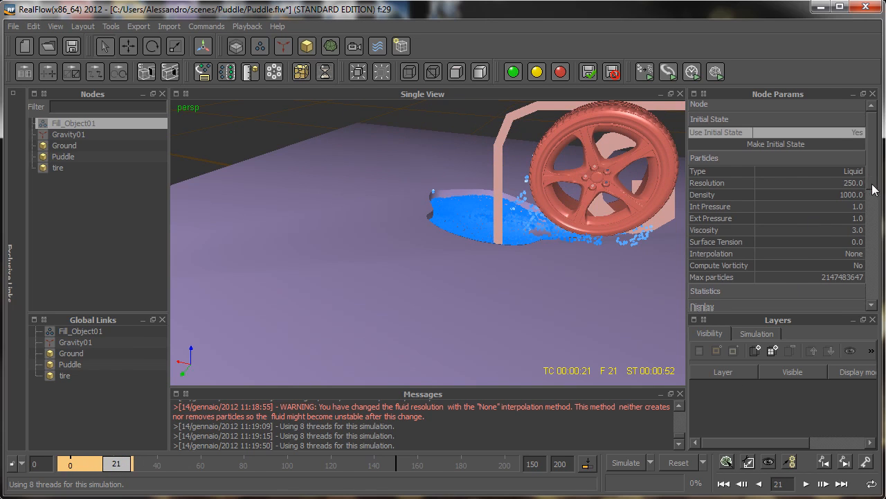
double_click(803, 263)
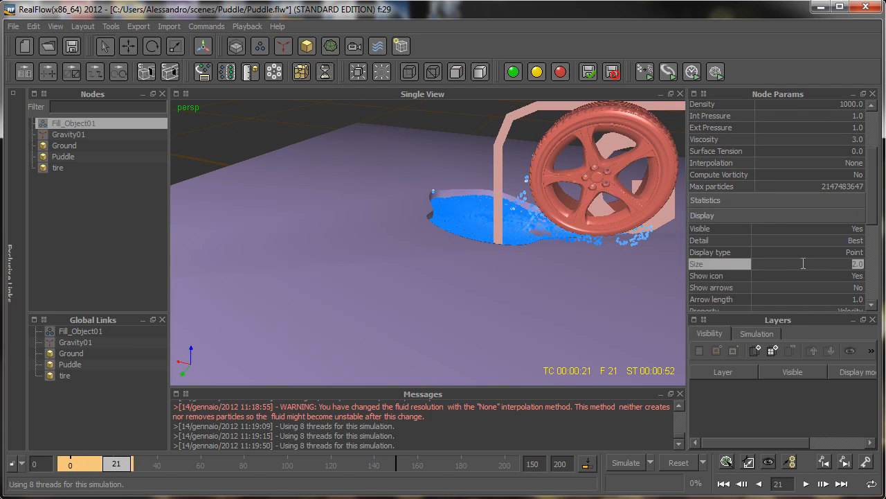
text(1)
key(Return)
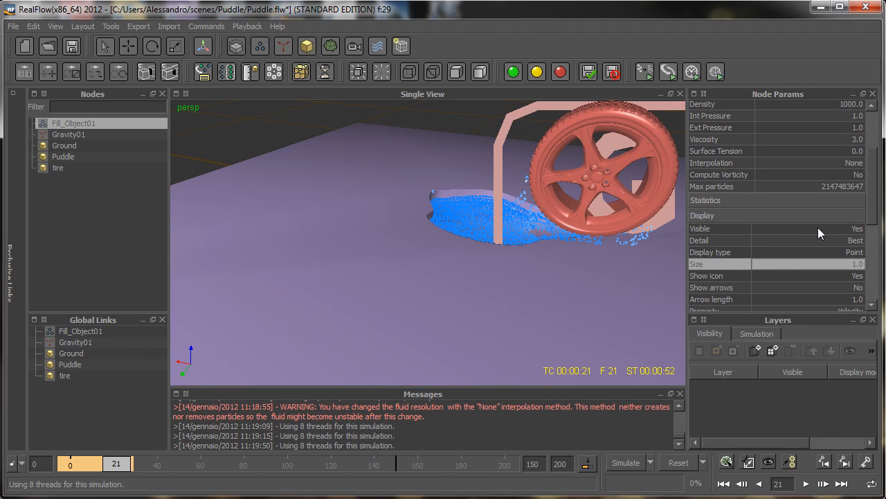
click(785, 200)
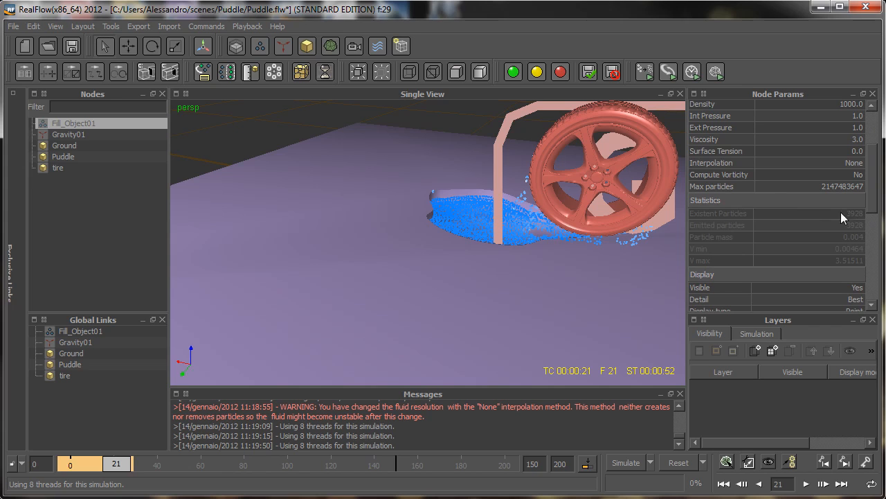
- Return to frame 0 and set the tire's simulation state to Inactive
drag(114, 466, 52, 457)
click(95, 168)
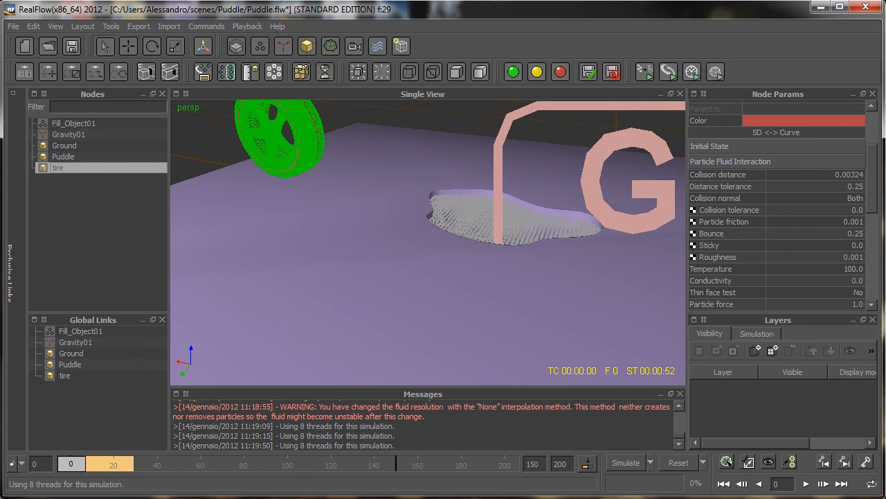
scroll(874, 130, up, 3)
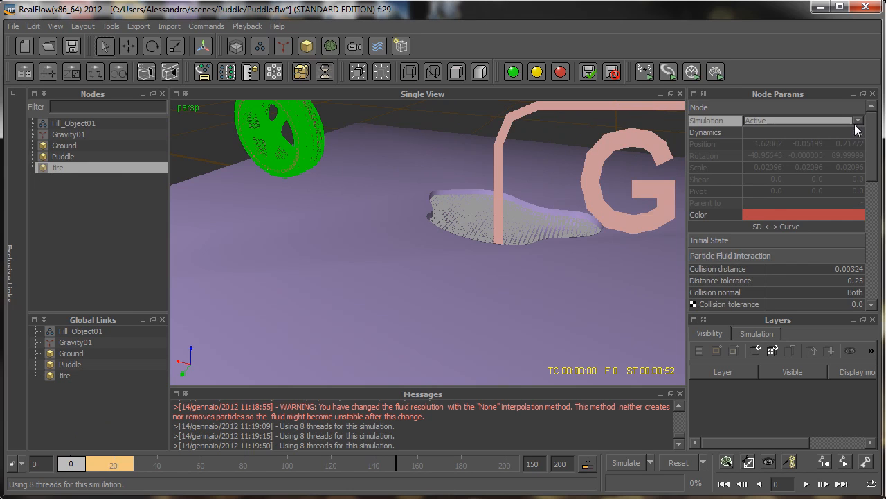
click(858, 122)
click(803, 133)
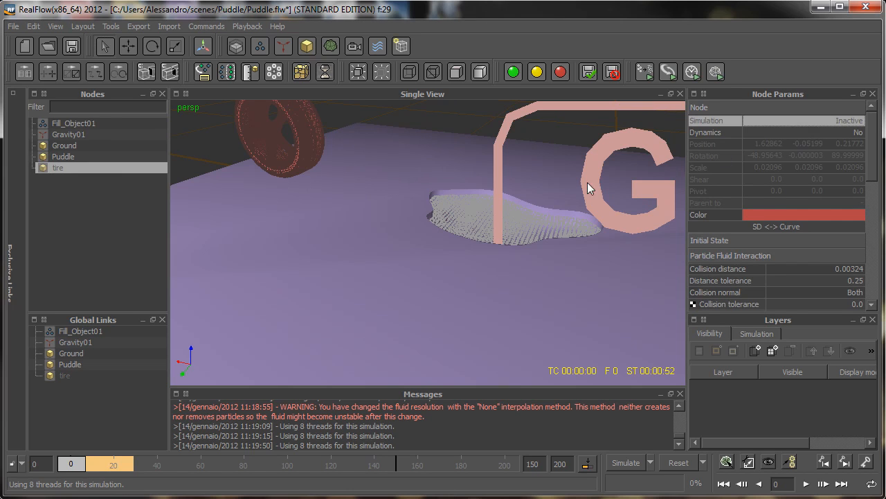
- Save the scene and set the fill emitter's resolution to 700
click(100, 123)
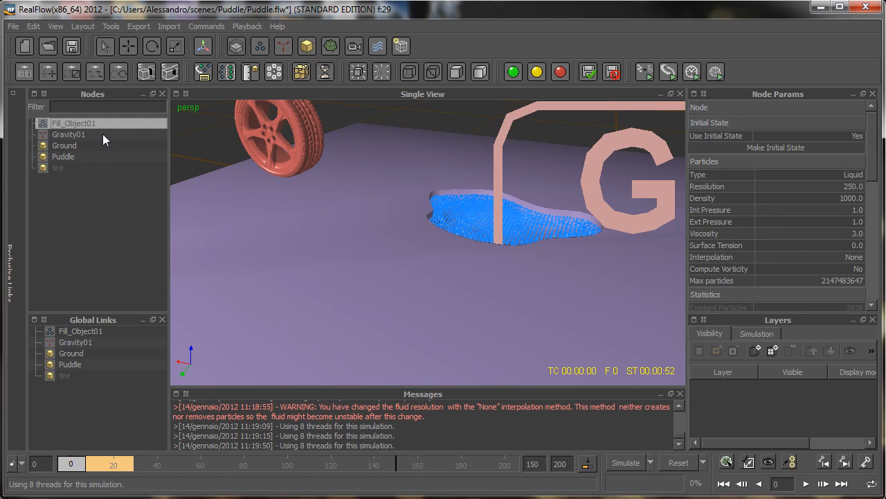
click(74, 46)
double_click(858, 187)
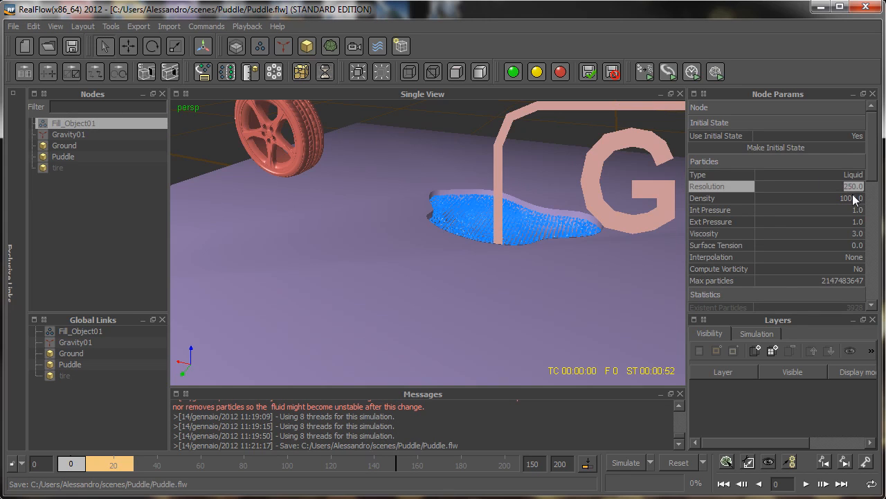
text(700)
key(Return)
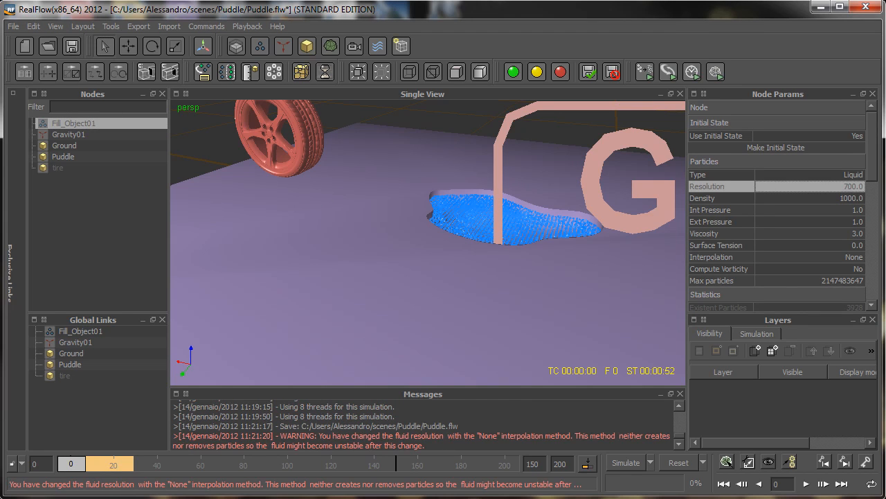
- Turn off the fill emitter's Use Initial State and reset all simulation data to refill the puddle
double_click(861, 137)
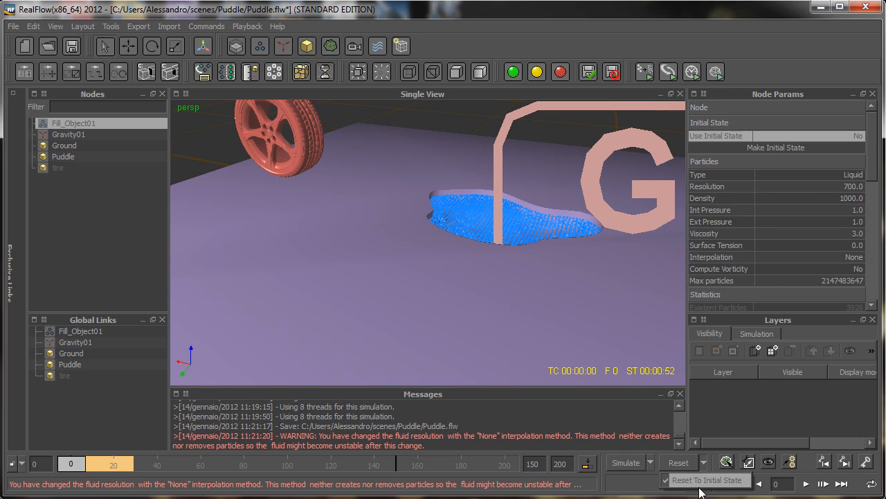
click(680, 464)
click(631, 411)
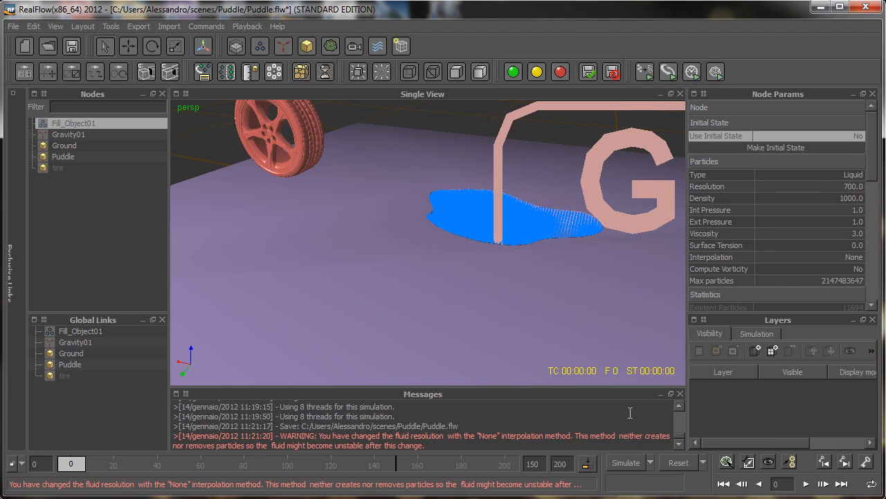
- Simulate the refilled puddle up to frame 6, make that frame the emitter's initial state and turn on Reset To Initial State
click(625, 463)
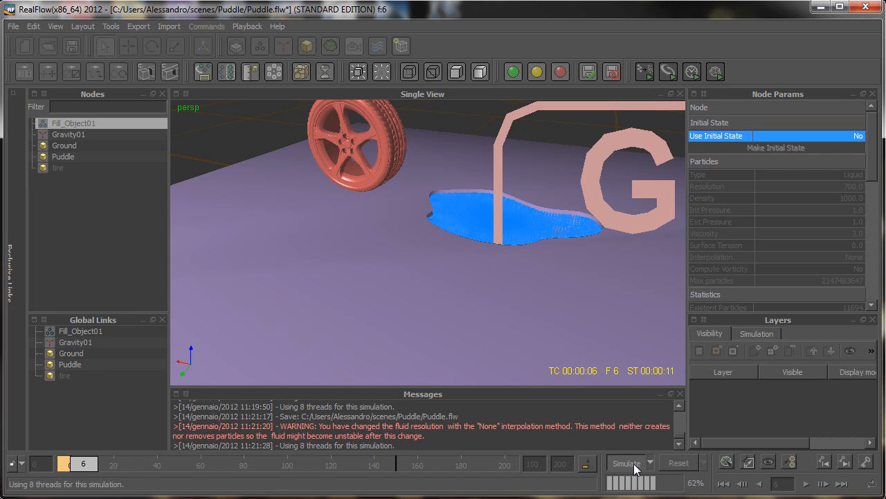
click(634, 463)
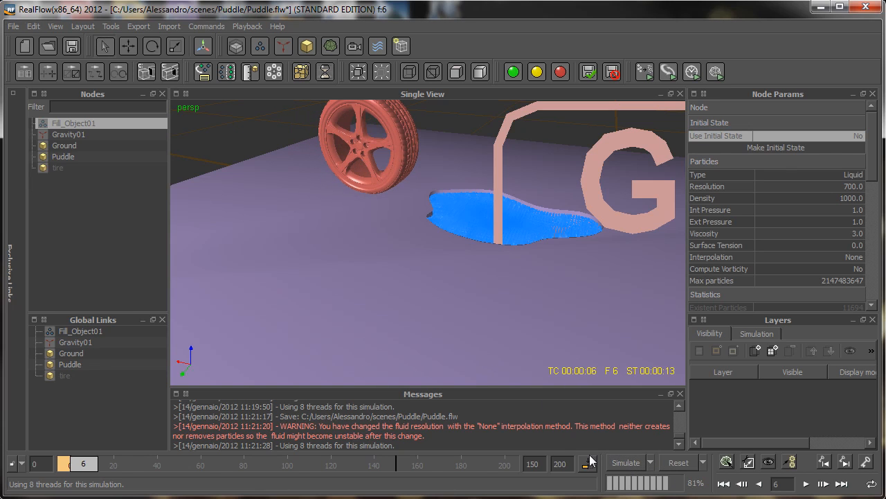
click(801, 148)
click(703, 462)
click(707, 481)
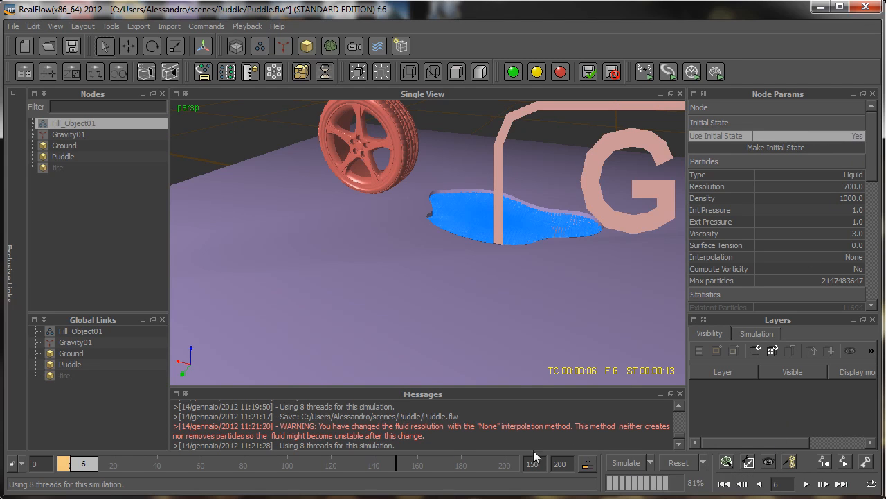
- Return to frame 0 and set the tire's simulation state to Active
click(741, 484)
click(65, 168)
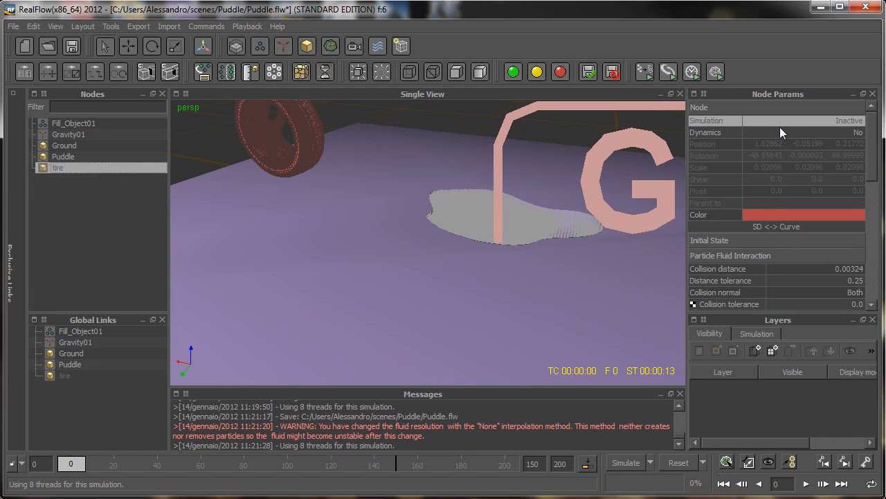
click(839, 121)
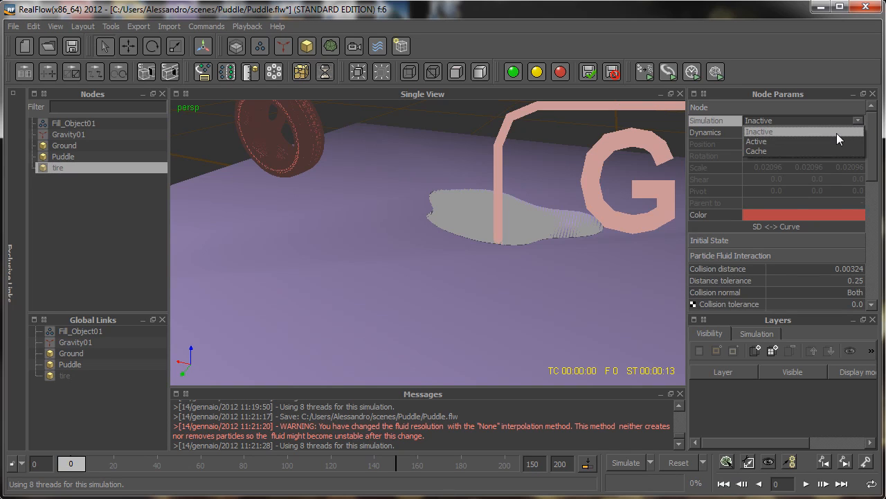
click(823, 143)
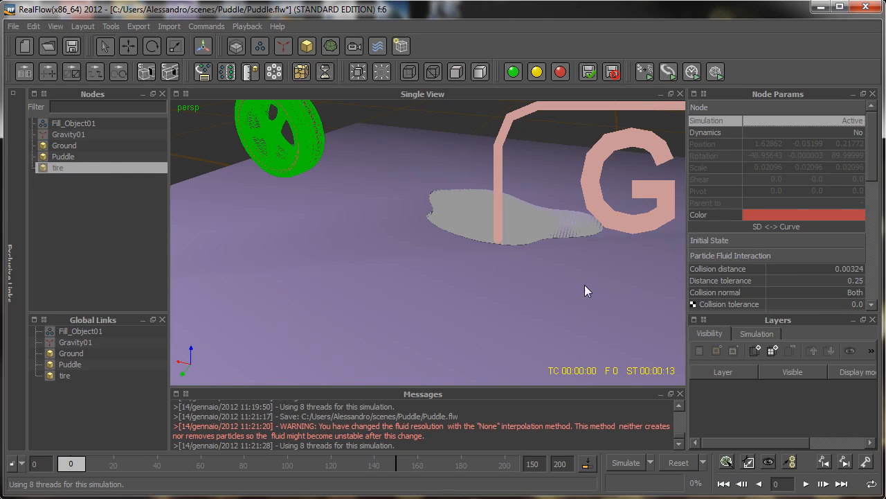
- Reset all simulation data so the fill emitter starts from its new initial state
click(87, 124)
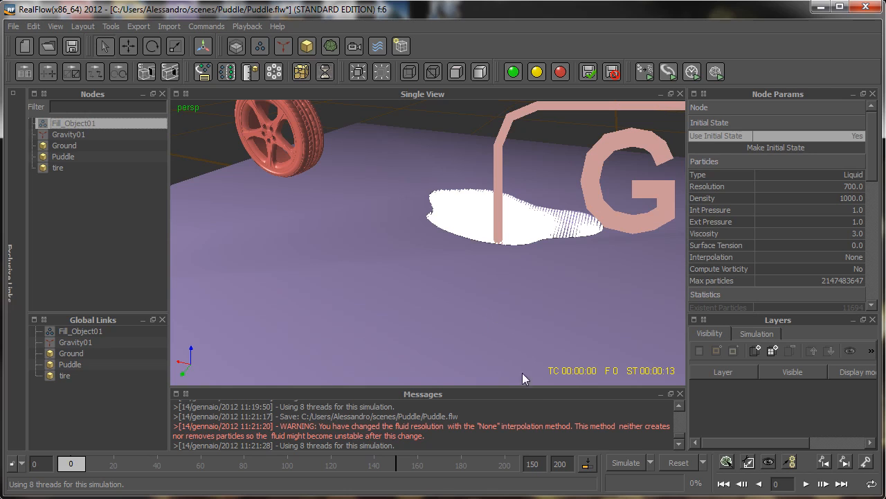
click(629, 467)
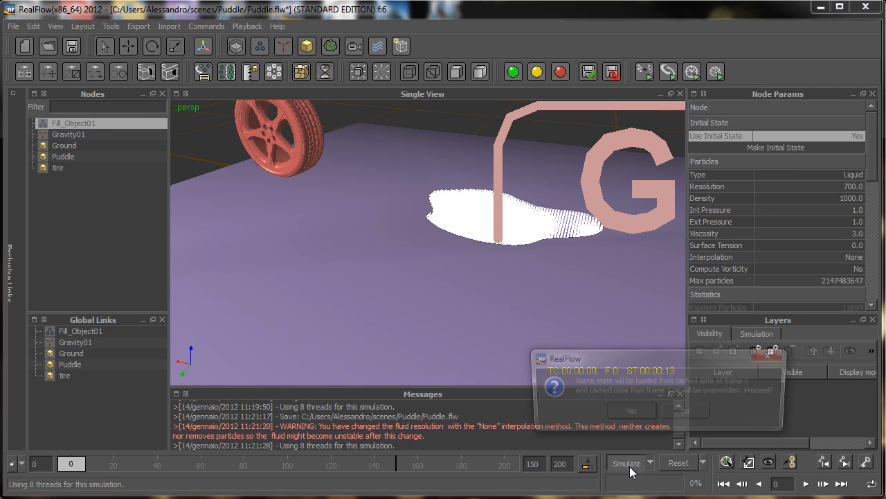
click(694, 415)
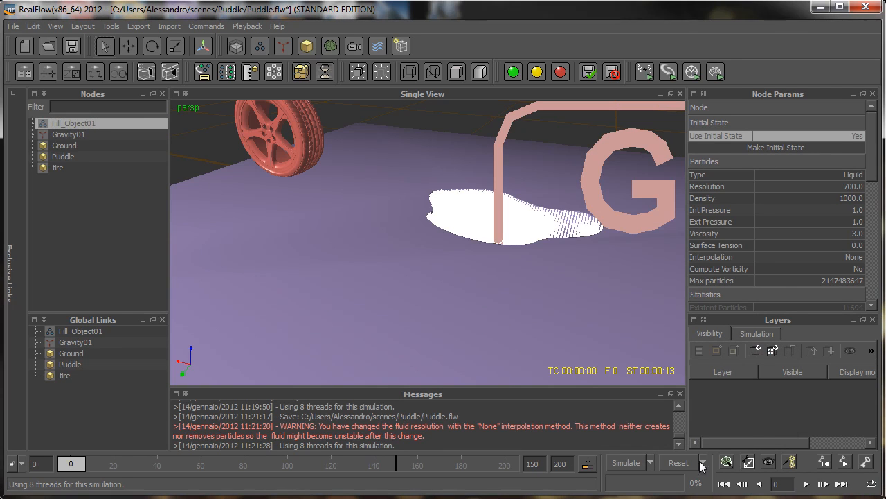
click(679, 464)
click(629, 414)
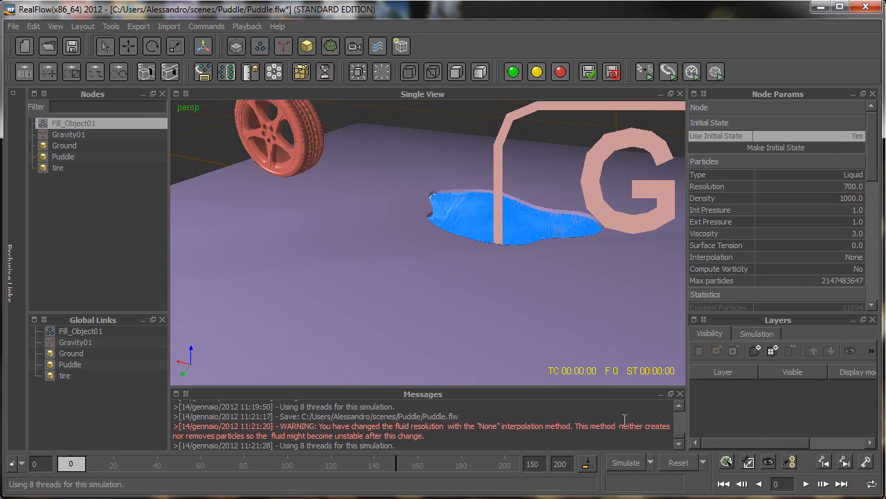
- Simulate the tire splashing through the resolution-700 puddle up to frame 25 and go back to frame 17
click(621, 461)
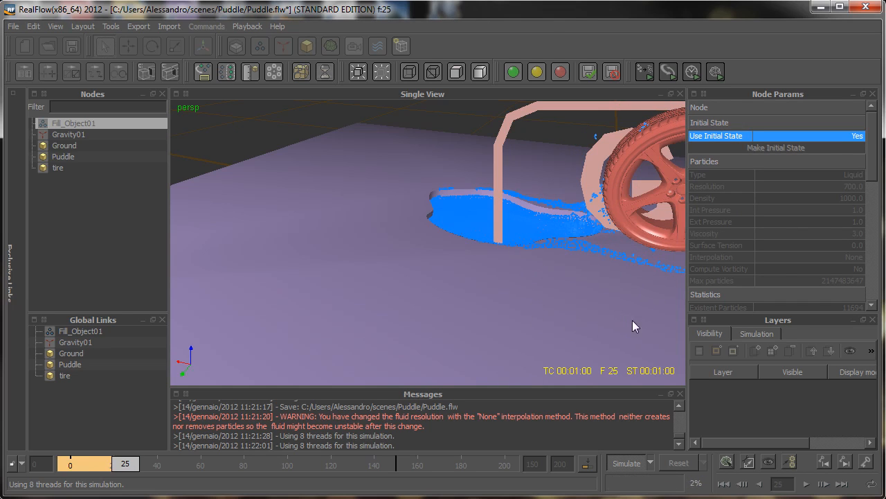
click(623, 464)
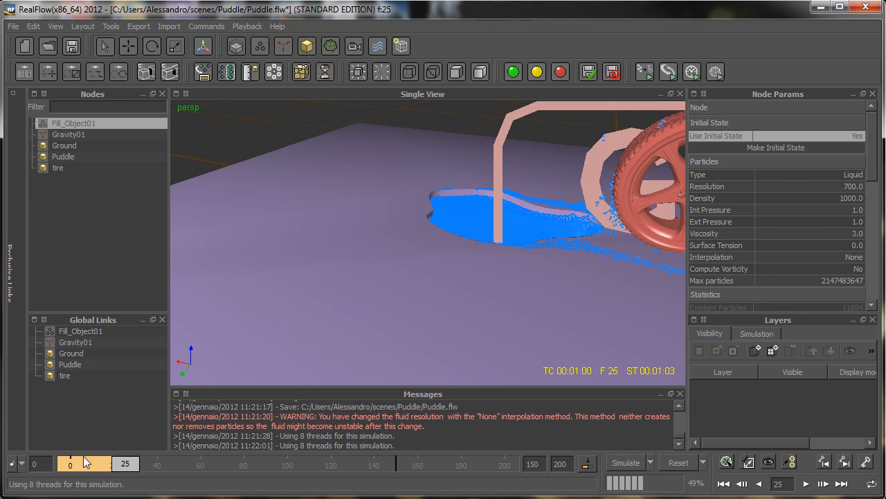
drag(87, 464, 108, 464)
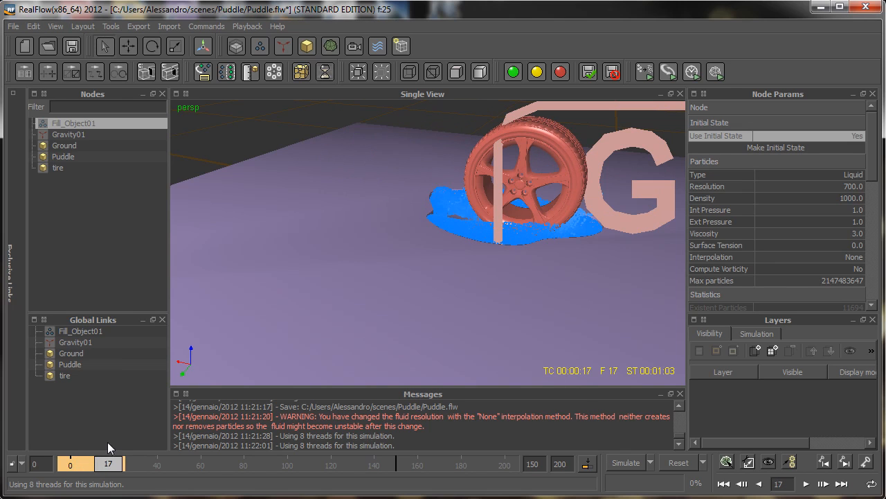
- Move the gravity daemon's icon back behind the puddle so it no longer covers the tire
alt+drag(418, 274, 408, 301)
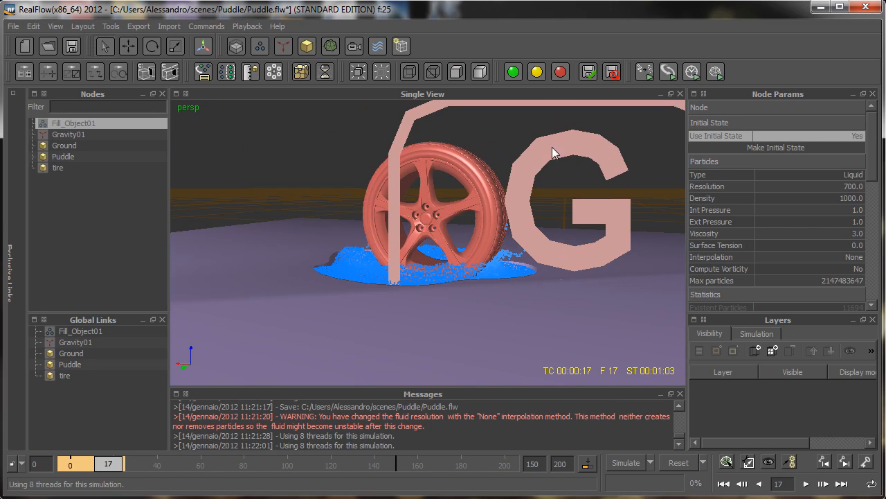
click(528, 185)
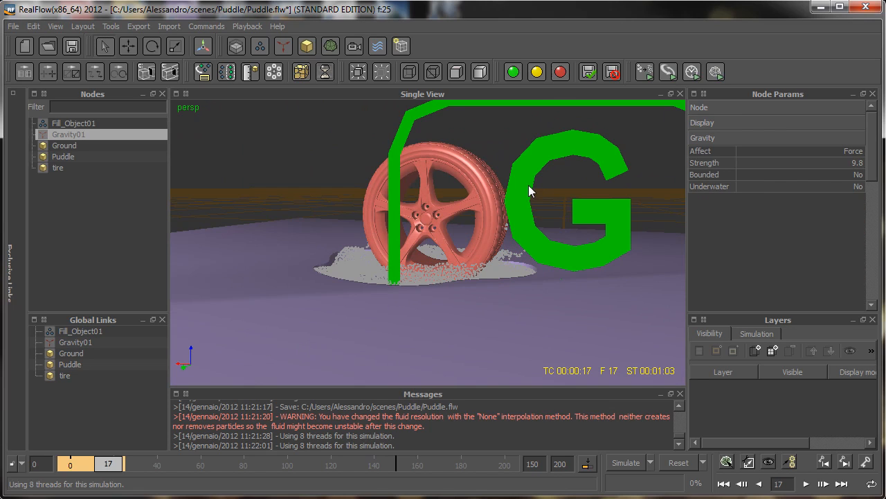
click(136, 45)
drag(559, 293, 566, 231)
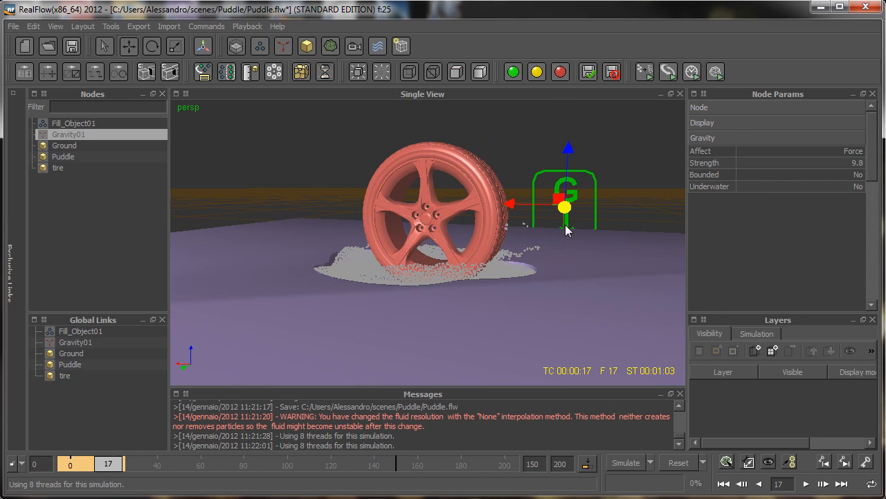
- At frame 0, set the fill emitter's viscosity to 2.0 and reset all simulation data
click(67, 125)
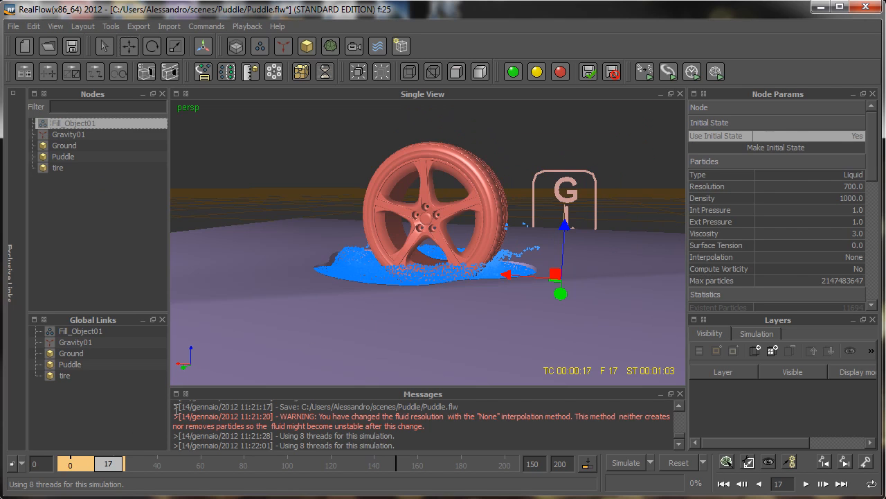
drag(106, 464, 70, 462)
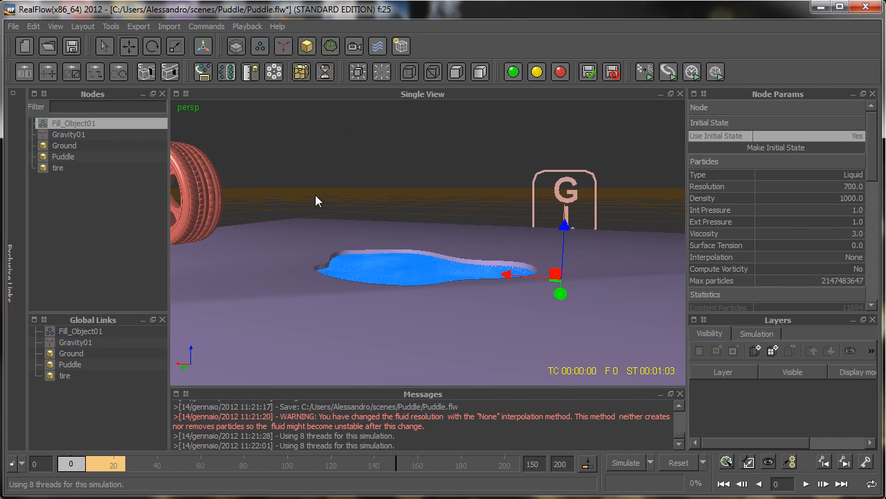
double_click(846, 236)
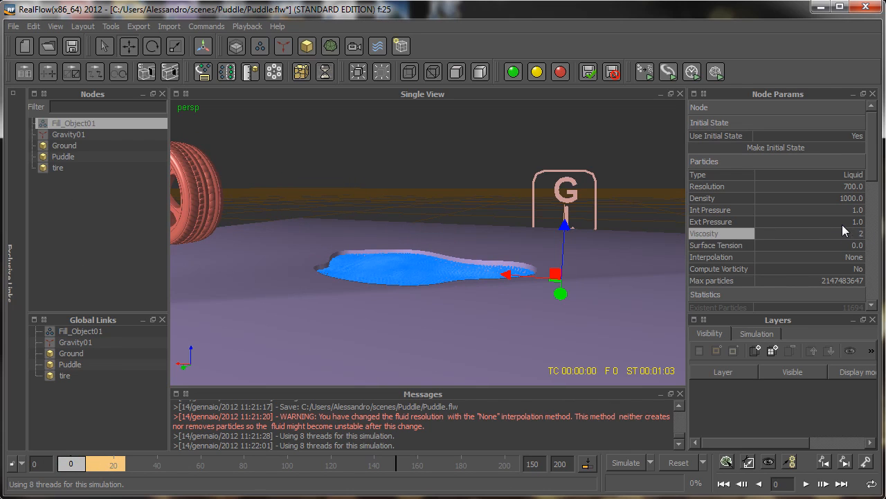
text(2.0)
click(685, 463)
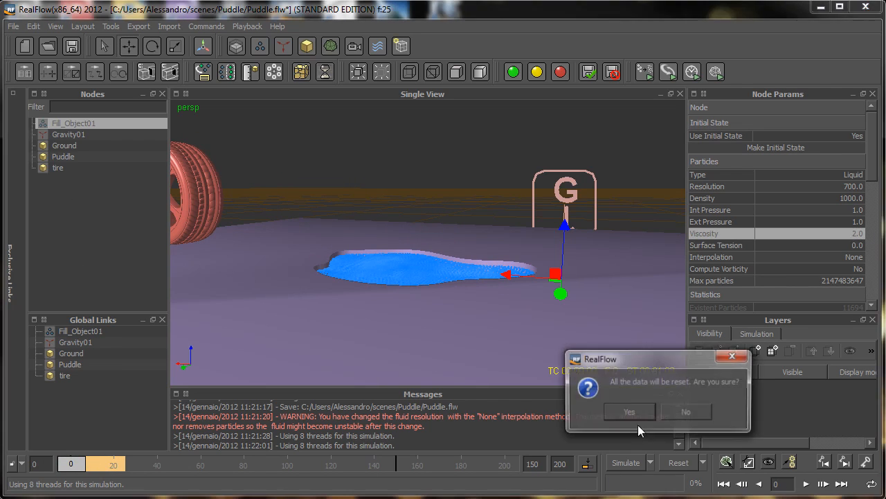
click(624, 418)
- Simulate the lower-viscosity splash up to frame 31 and return to frame 0
click(625, 462)
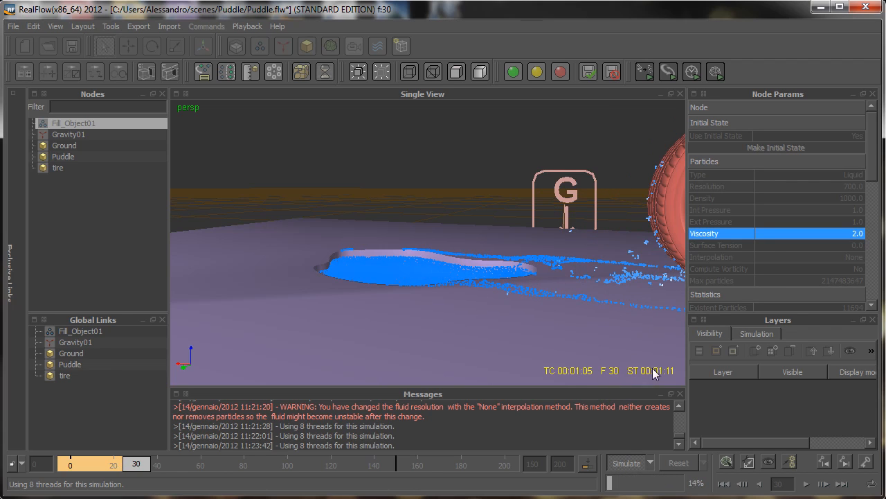
click(633, 464)
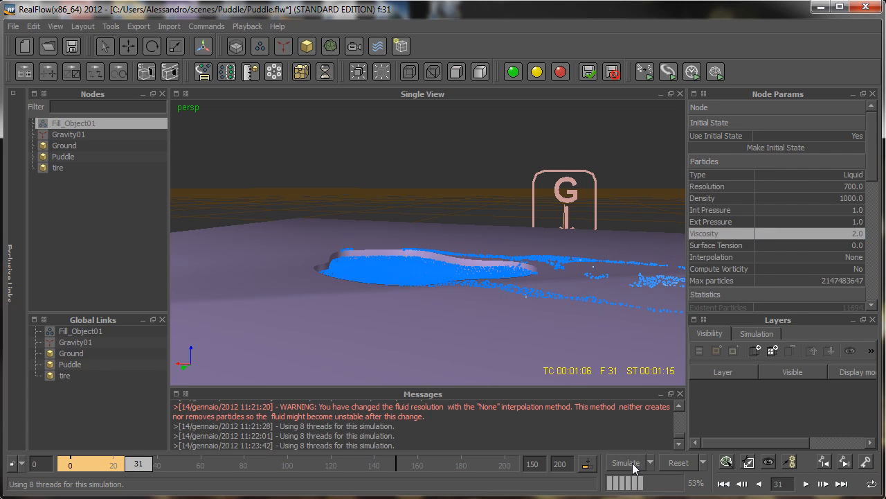
mouse_move(134, 464)
mouse_down()
mouse_move(70, 469)
mouse_move(146, 464)
mouse_move(67, 465)
mouse_up()
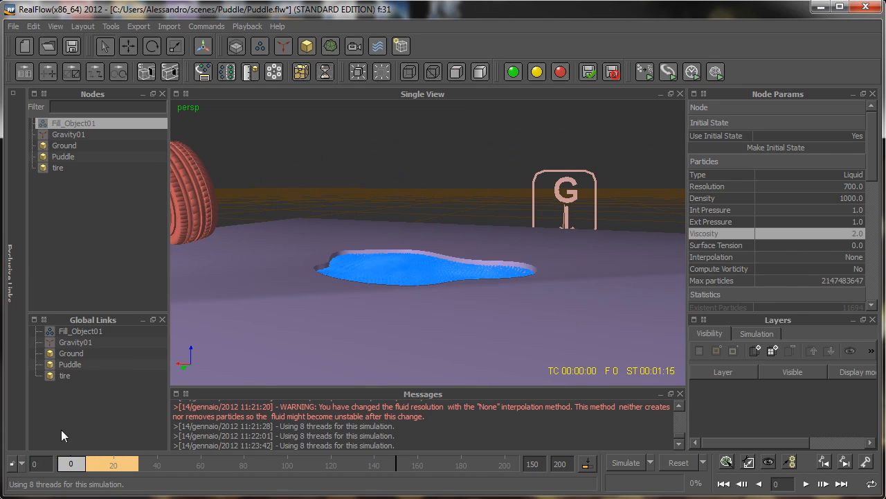
- Reload the Puddle project from the recent workspaces without keeping the current changes, and check the tire's simulation mode
click(14, 26)
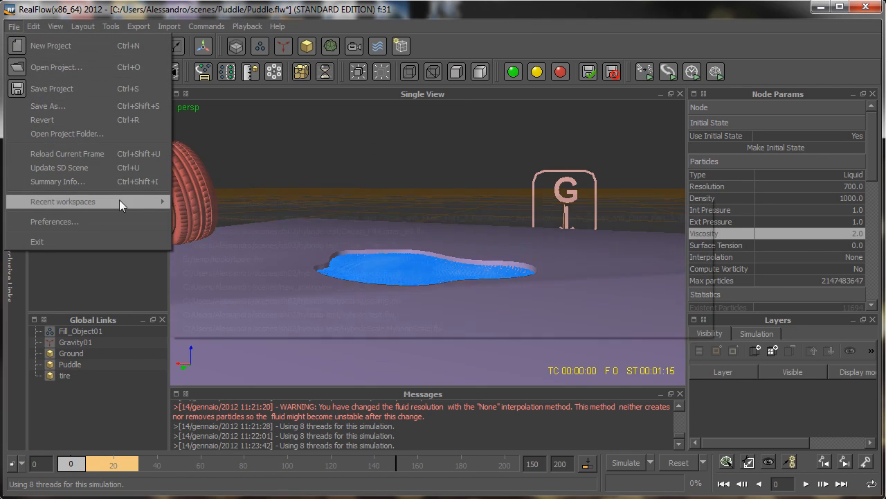
mouse_move(120, 201)
click(207, 203)
click(631, 409)
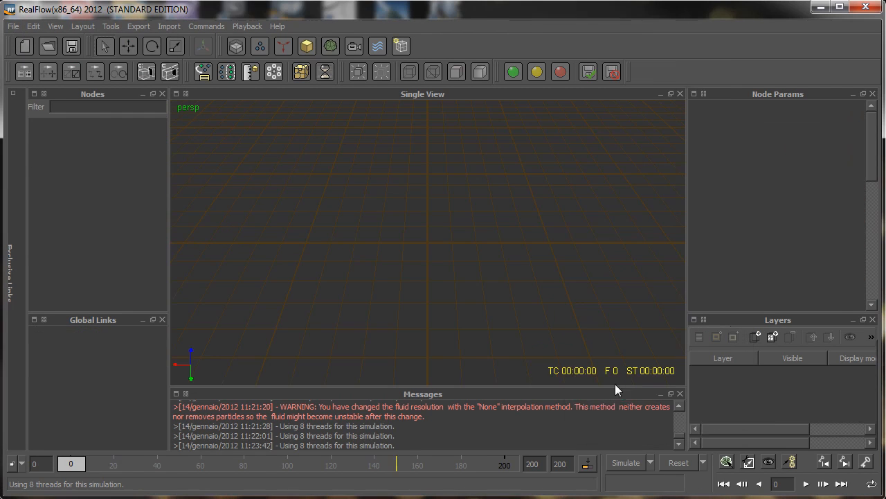
mouse_move(71, 468)
mouse_down()
mouse_move(106, 464)
mouse_move(43, 464)
mouse_up()
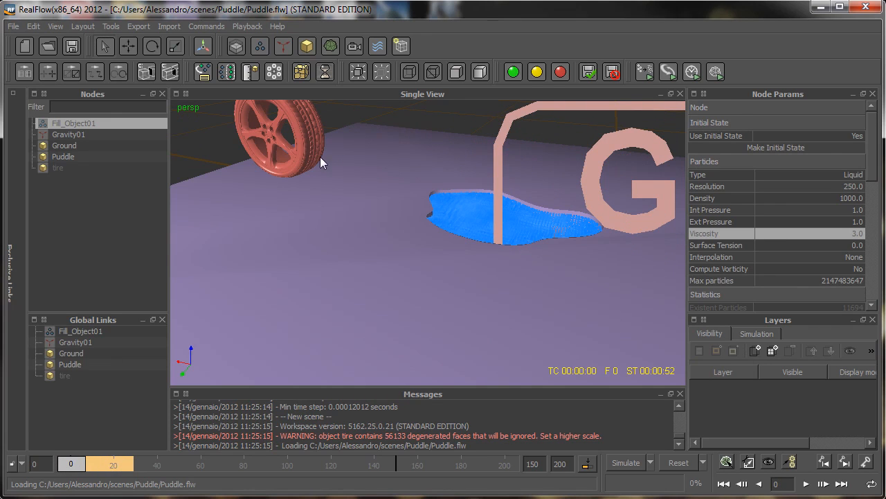
click(72, 169)
click(861, 122)
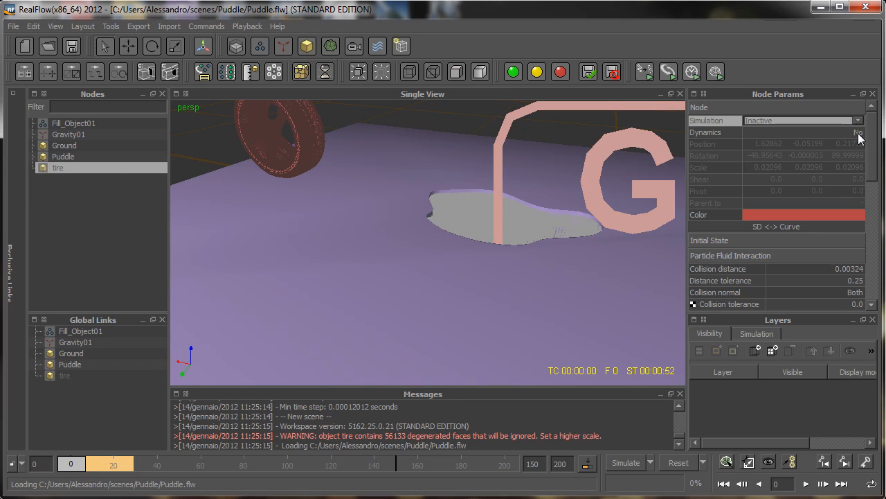
- Set the fill emitter's viscosity to 2.0 and stop it from using its initial state
click(90, 125)
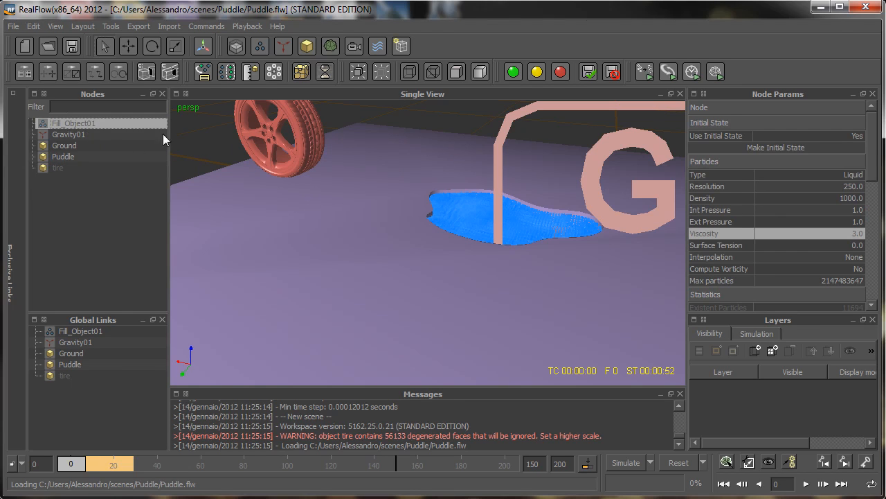
click(857, 234)
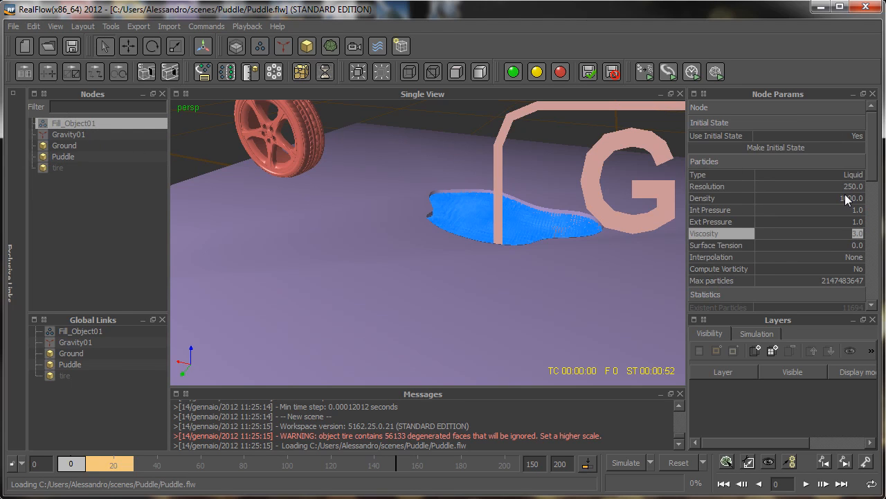
text(2)
key(Return)
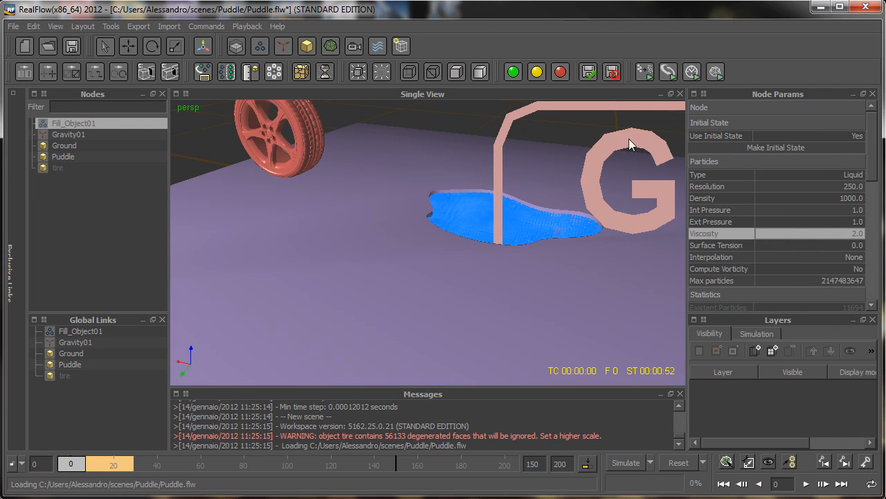
click(856, 137)
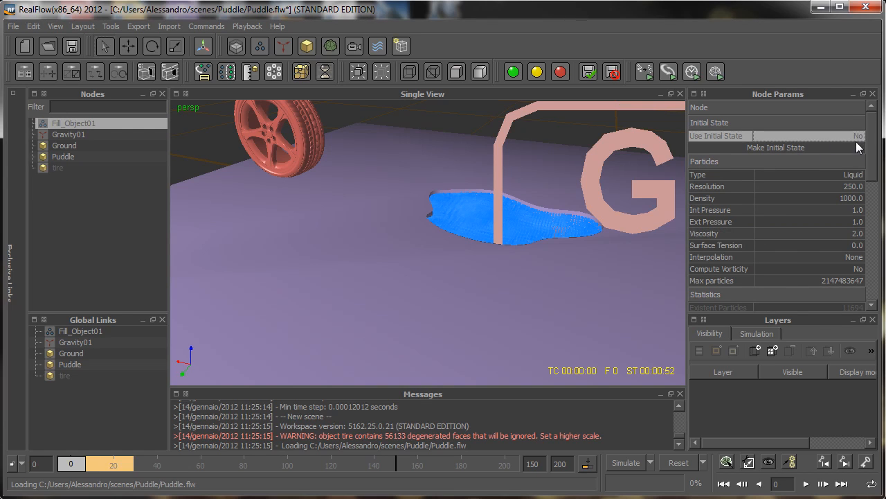
- Set the fill emitter's resolution to 1500 and reset the simulation
click(824, 186)
text(1500)
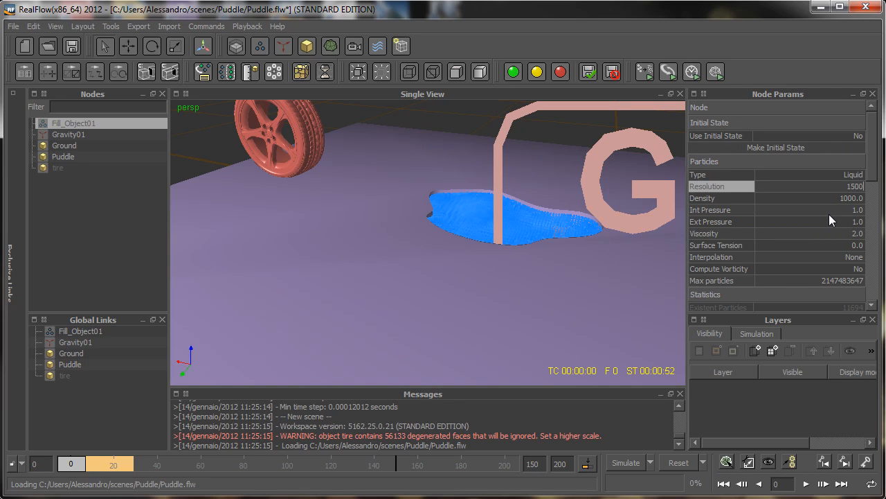
key(Return)
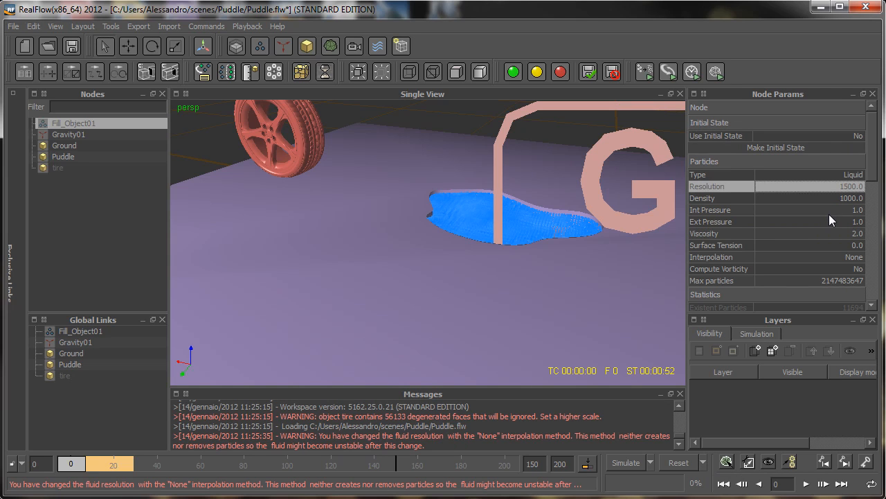
click(677, 462)
click(630, 414)
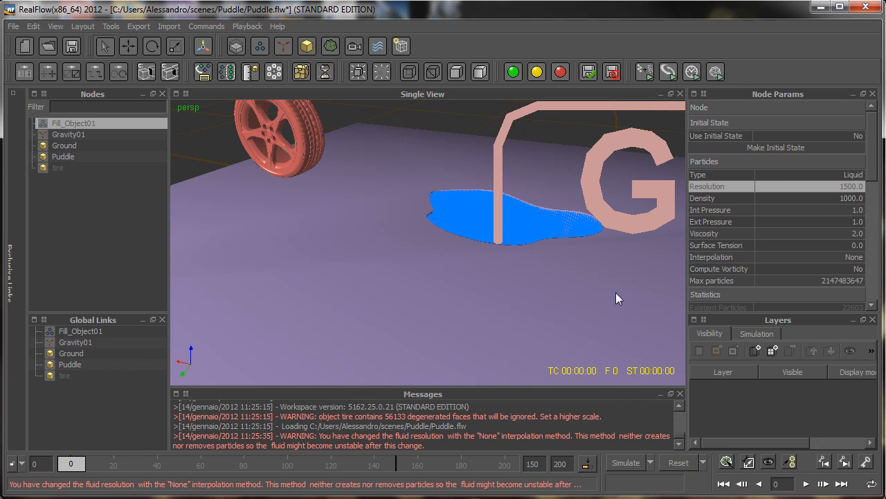
- Check the emitter's particle statistics, then set its resolution to 3000 and reset the simulation
drag(876, 170, 865, 242)
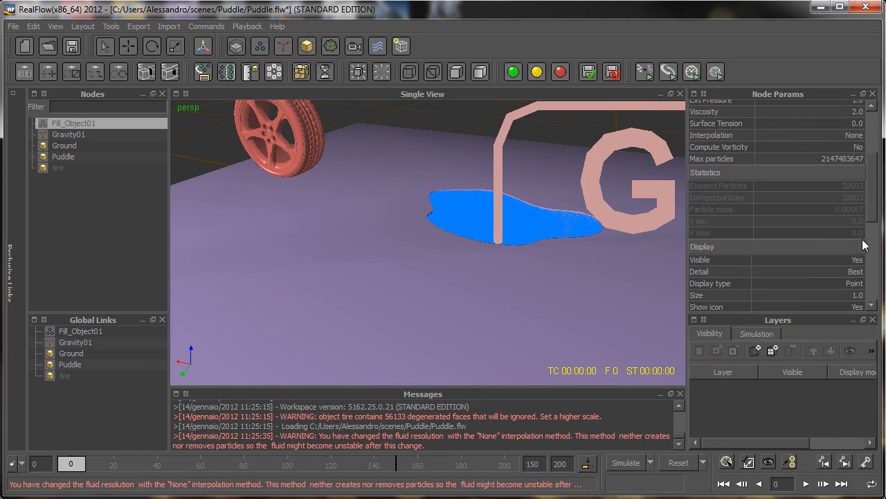
drag(874, 196, 862, 152)
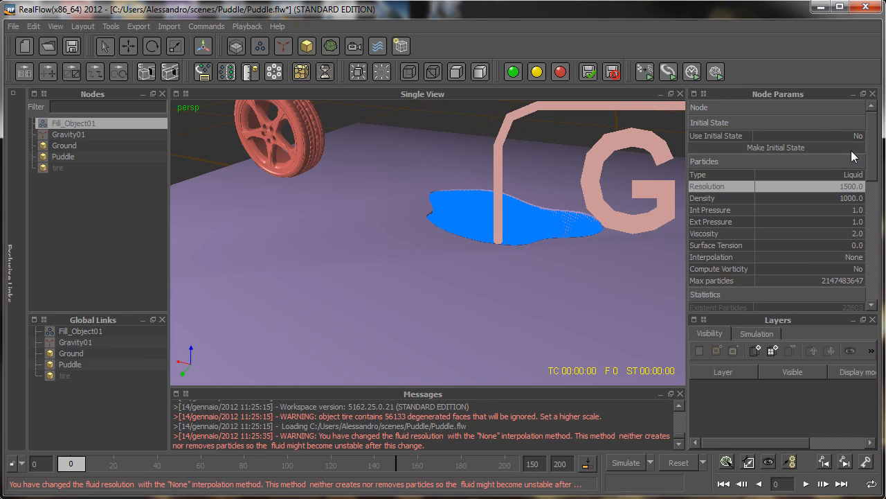
double_click(834, 188)
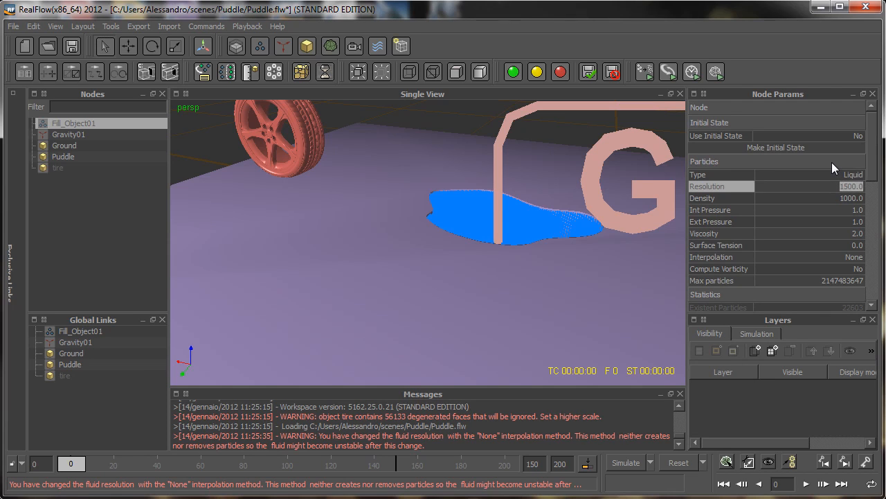
text(300)
key(Return)
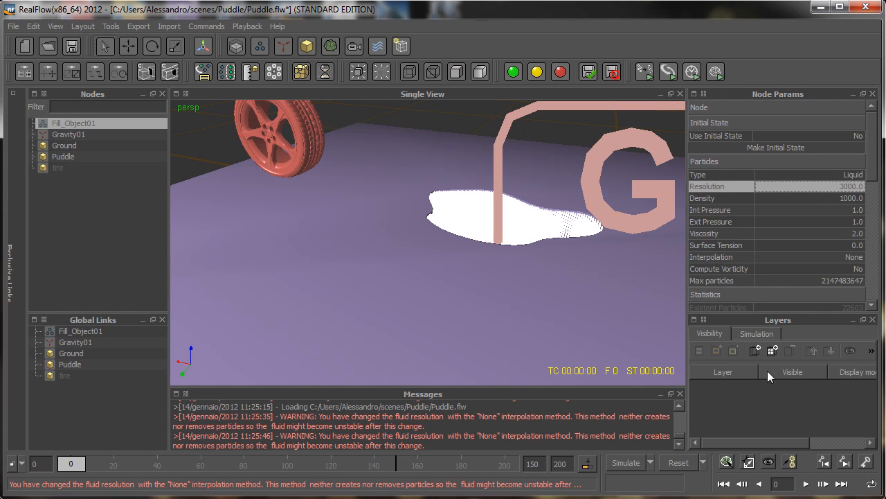
click(679, 463)
click(634, 410)
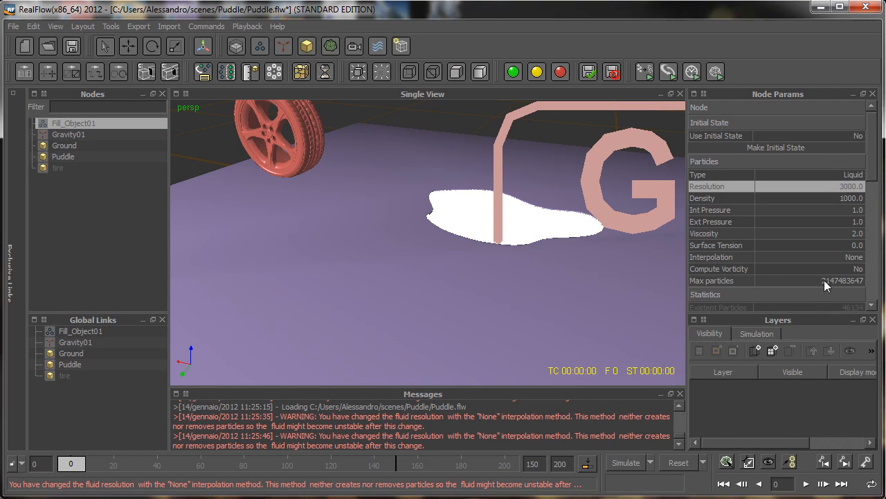
- Simulate the resolution-3000 puddle settling up to frame 5 and make that state the fill emitter's initial state
mouse_move(874, 174)
mouse_down()
mouse_move(870, 218)
mouse_move(871, 169)
mouse_up()
click(627, 462)
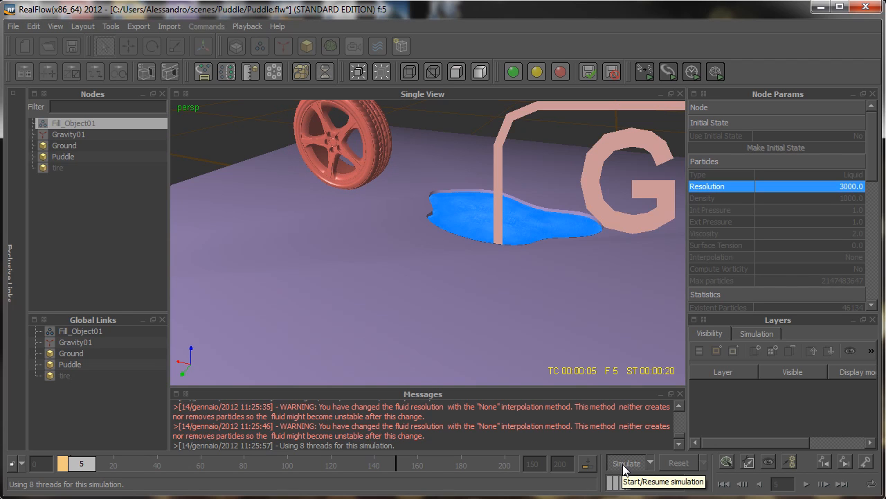
click(624, 466)
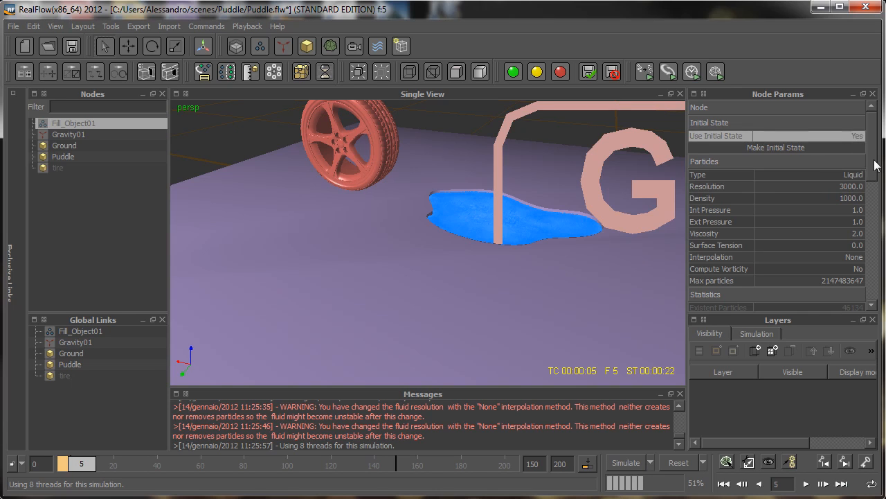
drag(872, 170, 871, 221)
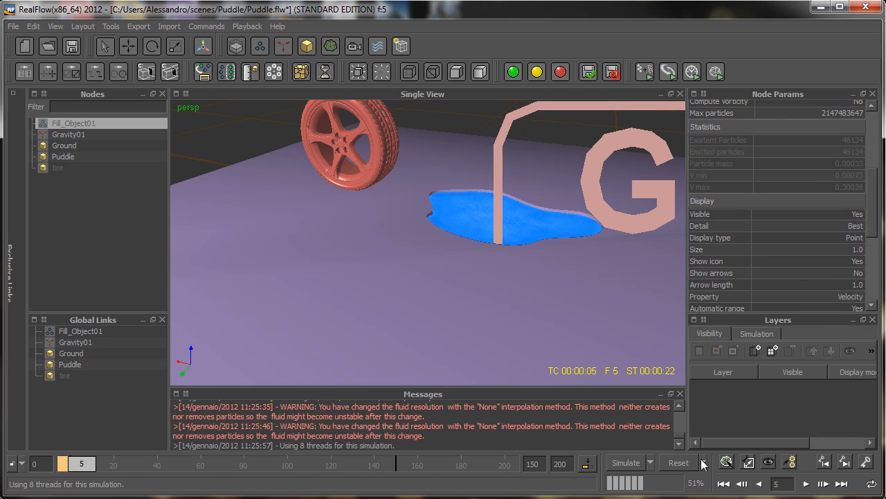
- Return the settled puddle simulation to frame 0
click(704, 462)
click(704, 480)
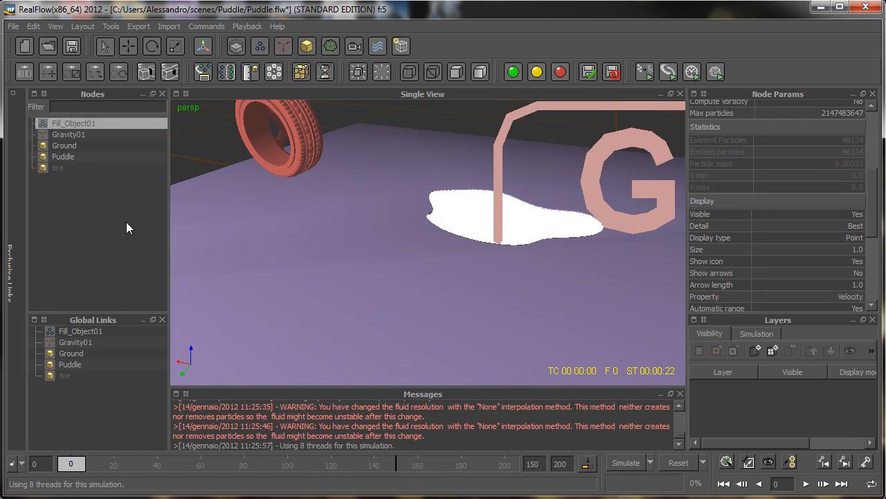
mouse_move(72, 464)
mouse_down()
mouse_move(129, 467)
mouse_move(70, 466)
mouse_up()
- View the puddle from the opposite side and move the gravity daemon's icon back so it no longer covers the puddle
alt+drag(446, 271, 582, 268)
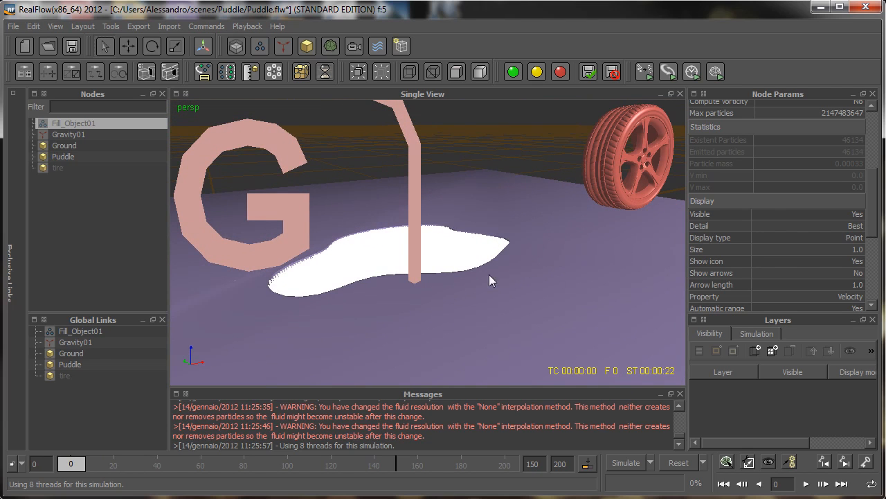
click(280, 179)
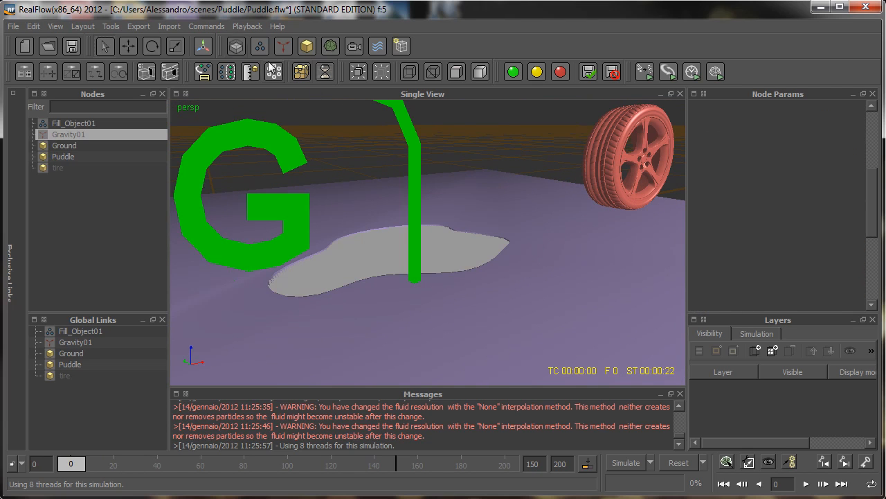
click(128, 45)
drag(228, 267, 166, 172)
mouse_move(70, 460)
mouse_down()
mouse_move(104, 460)
mouse_move(64, 454)
mouse_up()
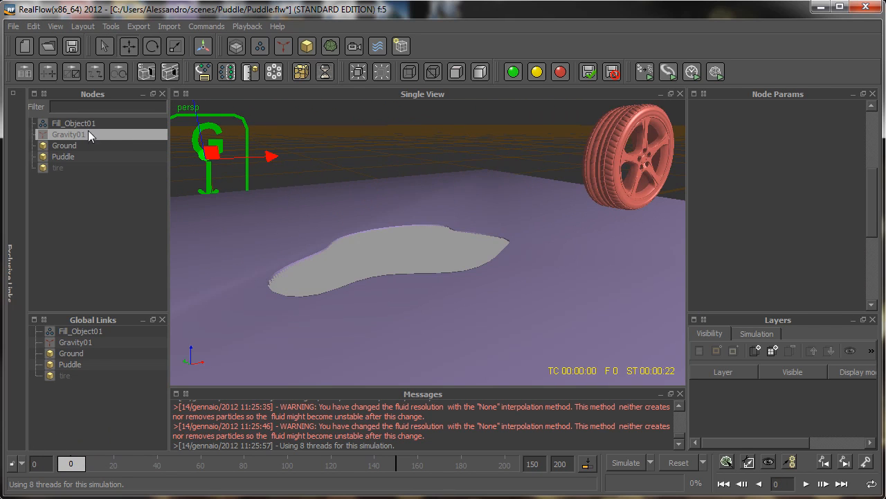
- Set the tire's simulation mode to Active
click(60, 167)
scroll(874, 123, up, 5)
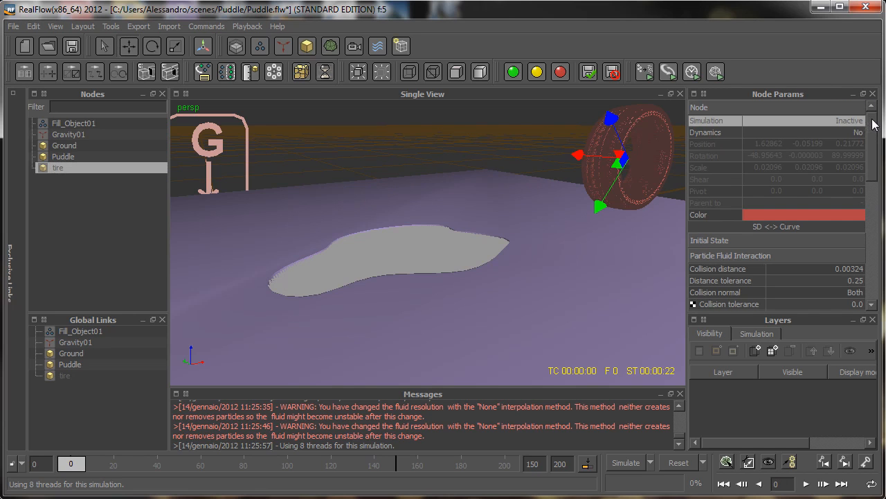
click(856, 124)
click(834, 122)
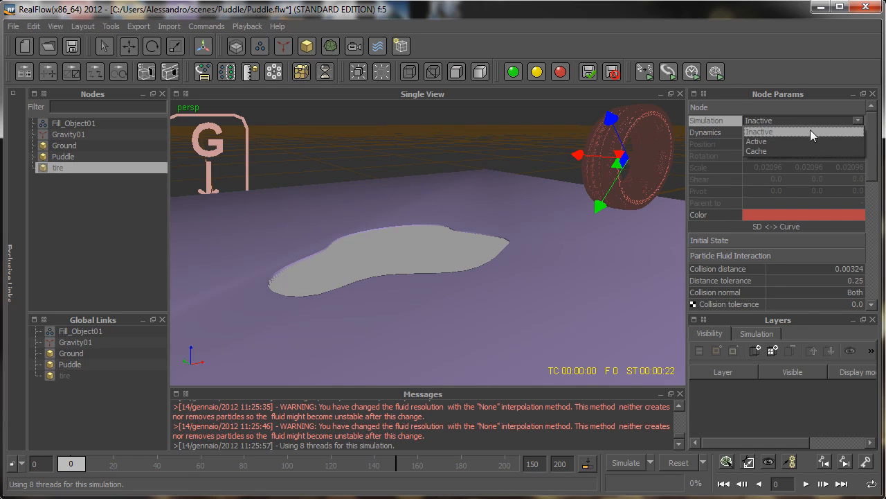
click(797, 141)
- Reset to the fill emitter's initial state, simulate the tire hitting the puddle up to frame 13, and reset again
click(77, 125)
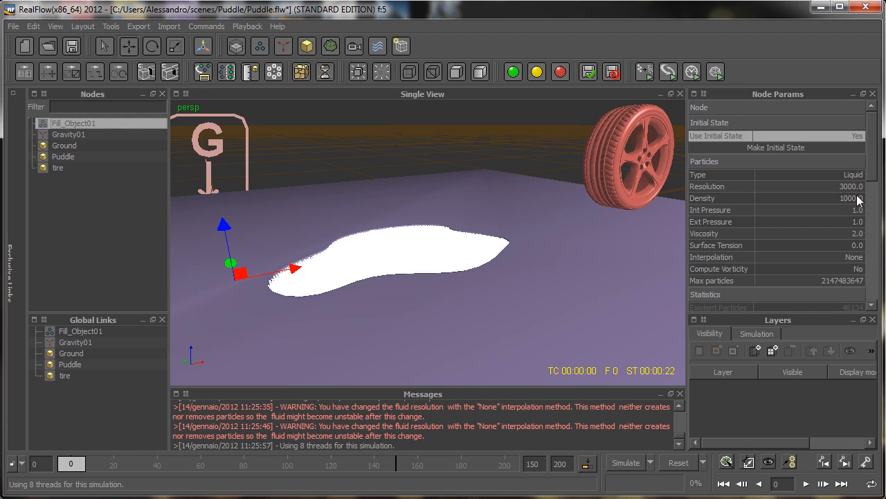
click(682, 464)
click(640, 415)
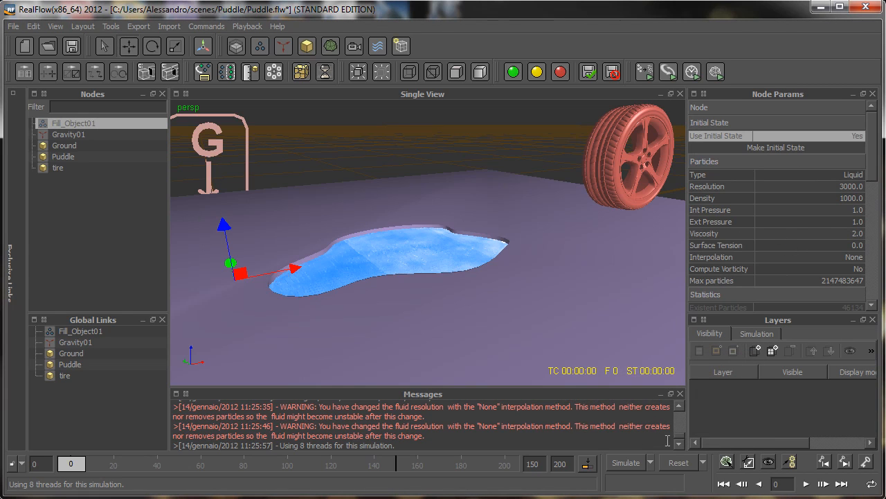
click(626, 463)
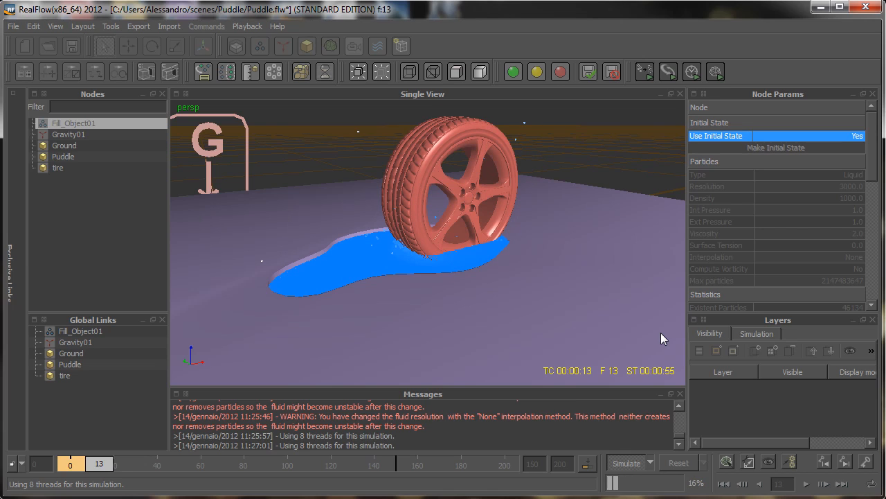
click(627, 463)
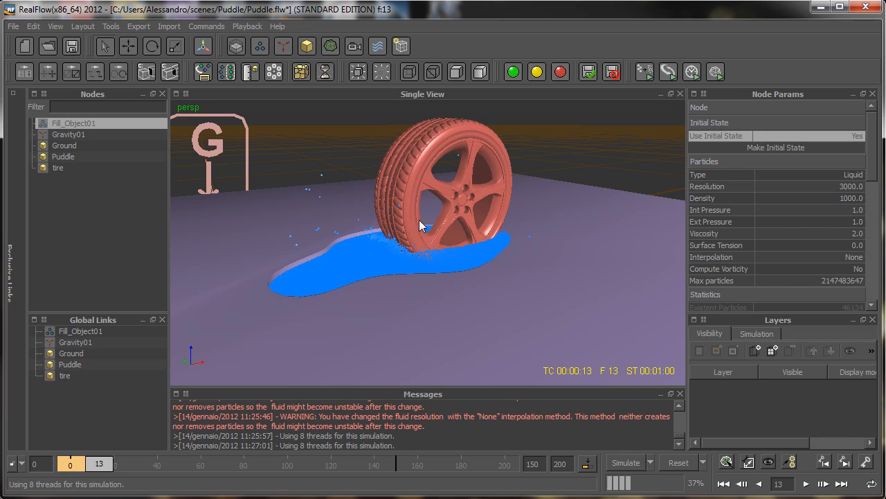
click(680, 464)
click(630, 415)
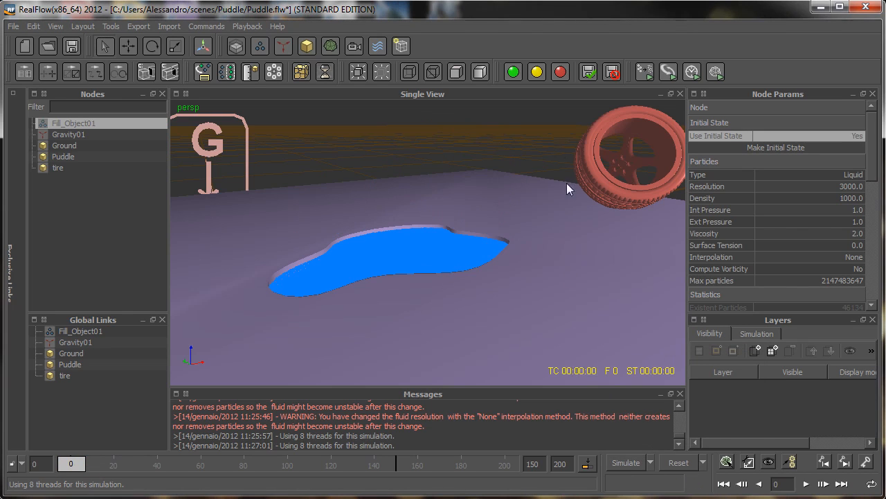
- Reload the Puddle project from the recent workspaces, discarding the changes, and reset its simulation data
click(13, 27)
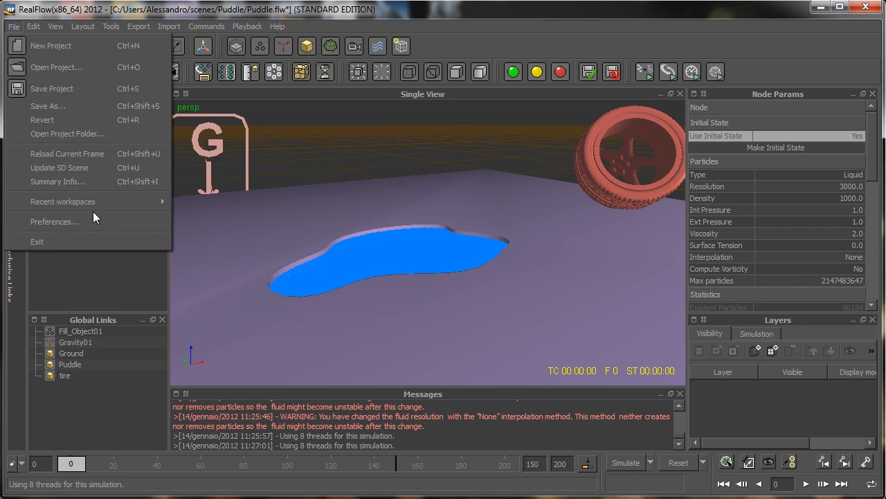
mouse_move(164, 201)
click(239, 206)
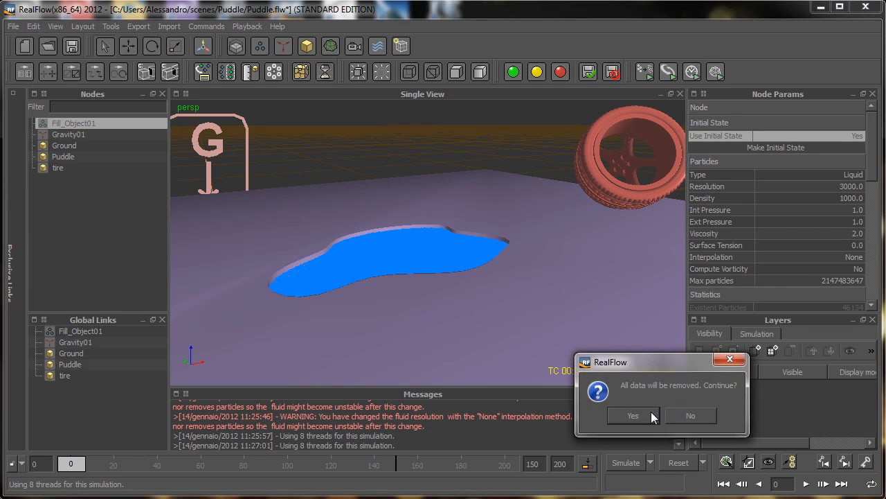
click(644, 416)
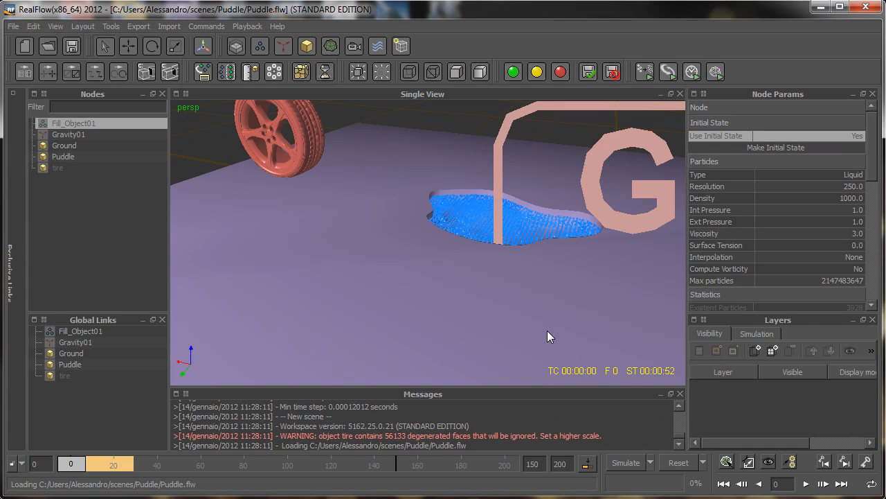
click(668, 464)
click(633, 416)
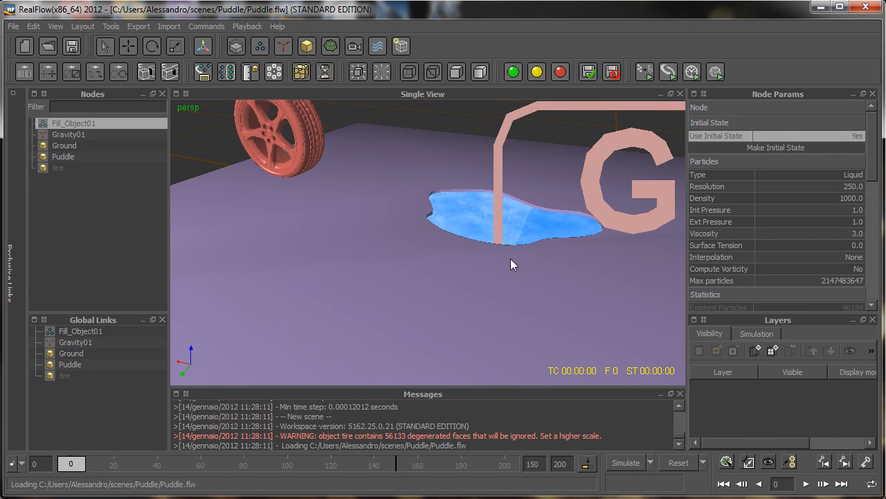
- Set the fill emitter's particle resolution to 3000 and its viscosity to 2
click(829, 186)
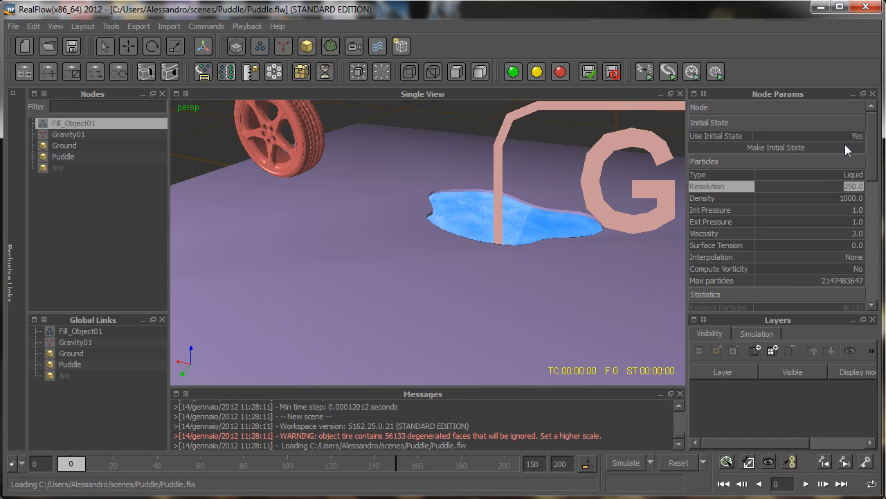
text(3000)
key(Return)
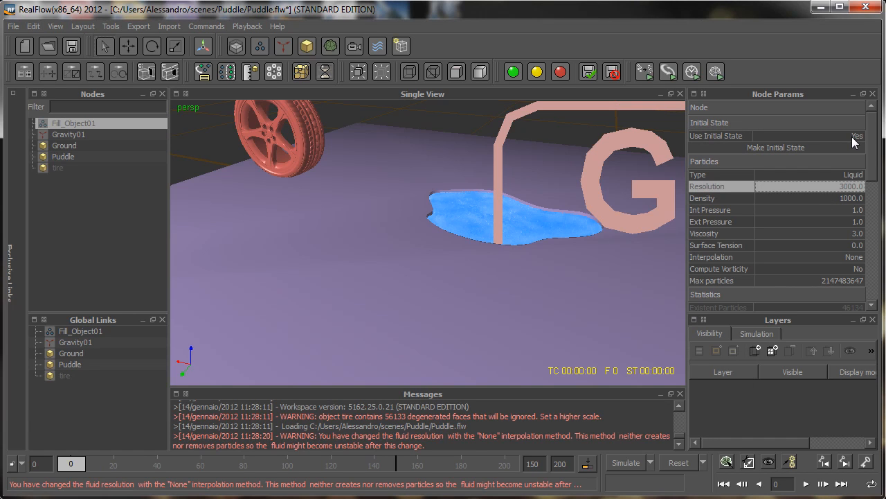
click(857, 235)
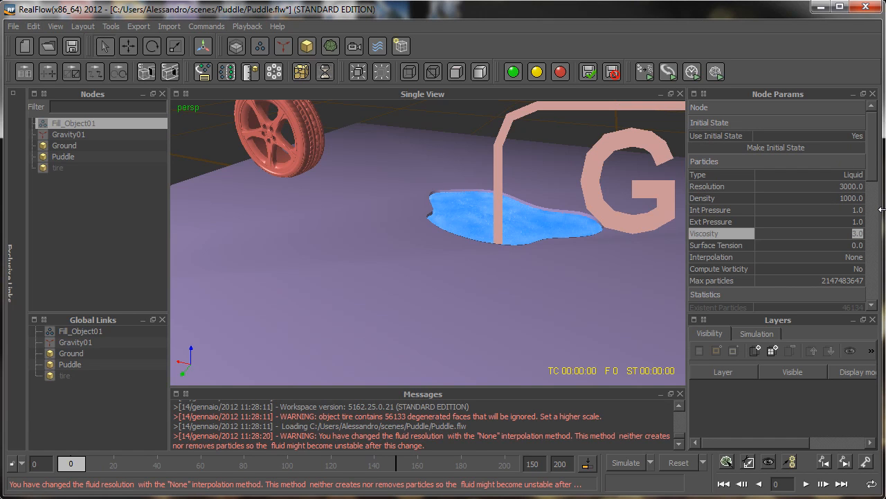
text(2)
key(Return)
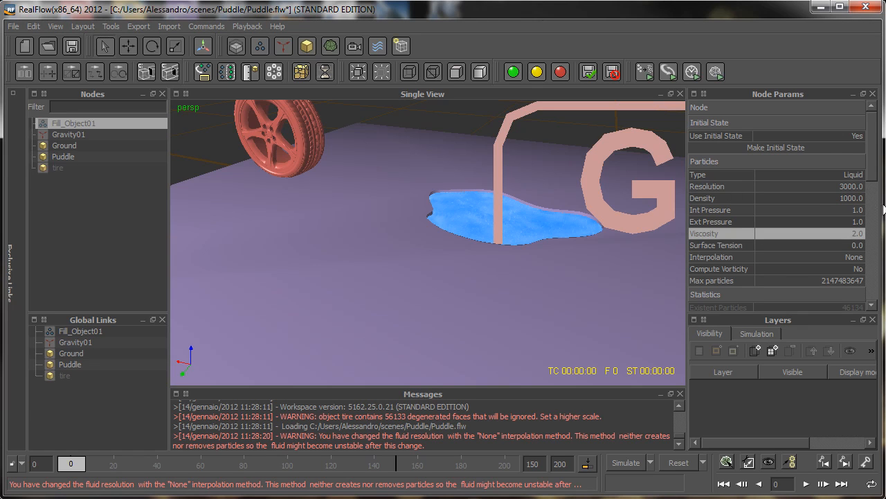
- Reset the scene, simulate the puddle up to frame 3, stop, and return to the first frame
click(849, 138)
scroll(874, 170, down, 4)
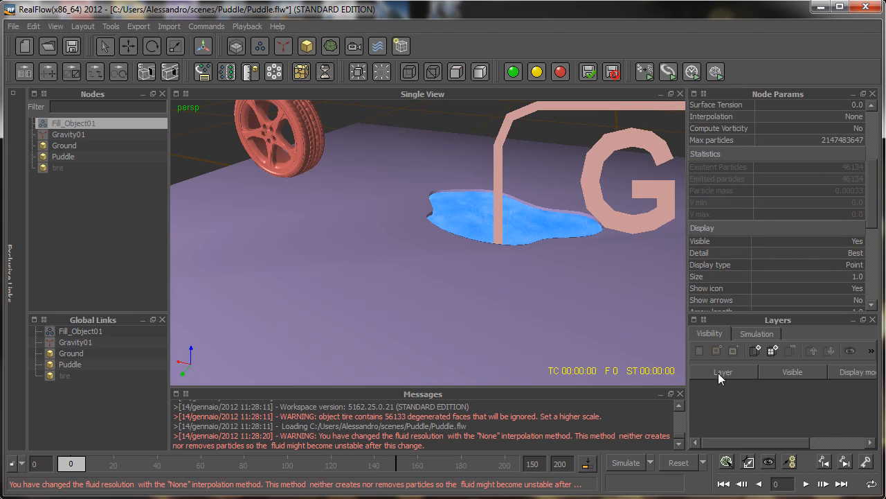
click(679, 465)
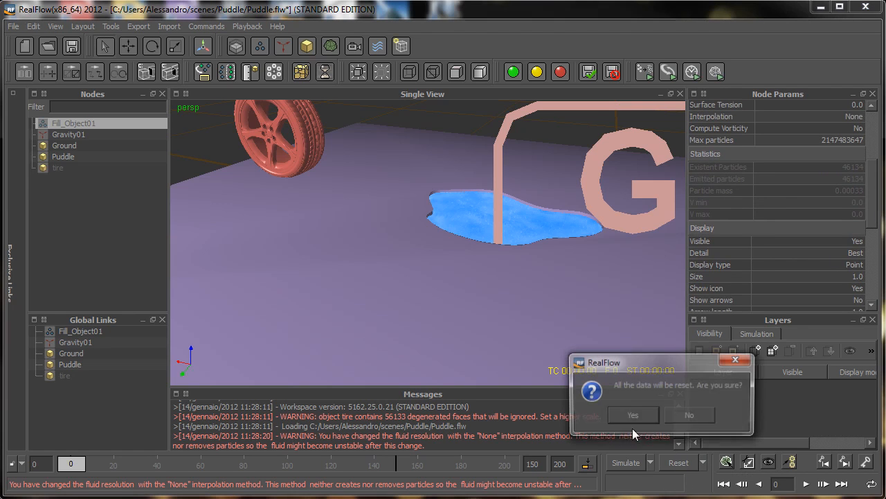
click(632, 415)
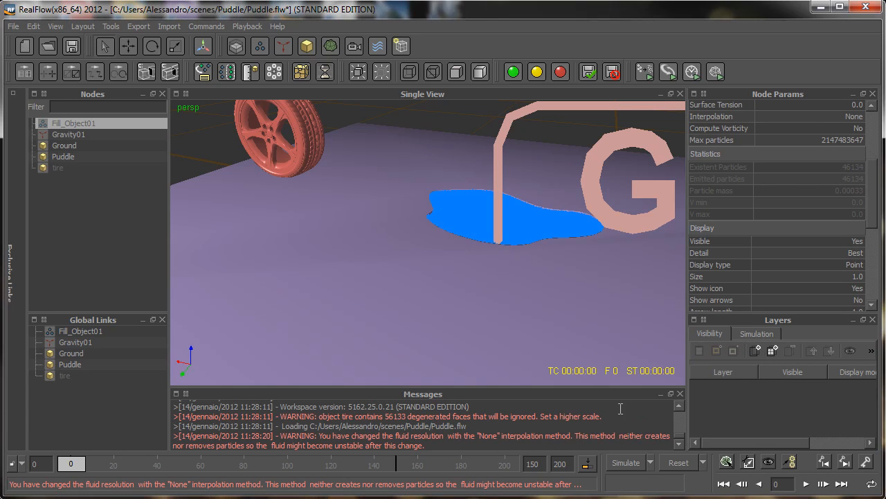
click(627, 462)
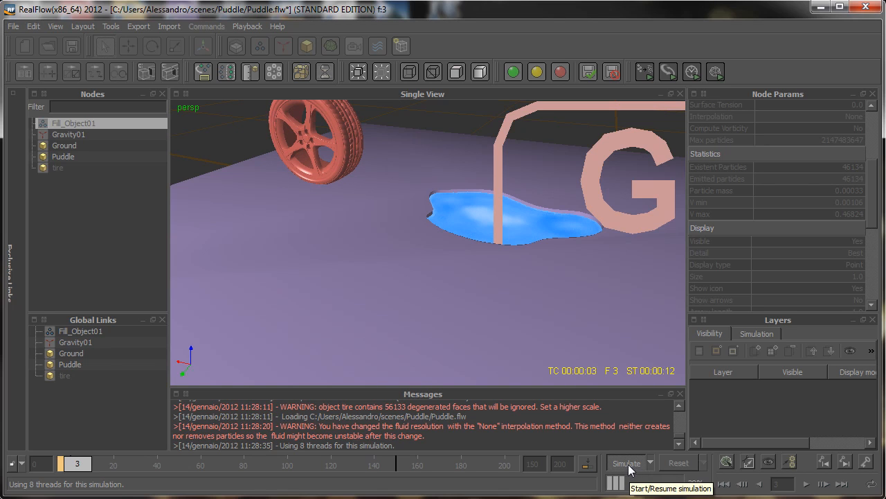
click(628, 464)
scroll(806, 143, up, 4)
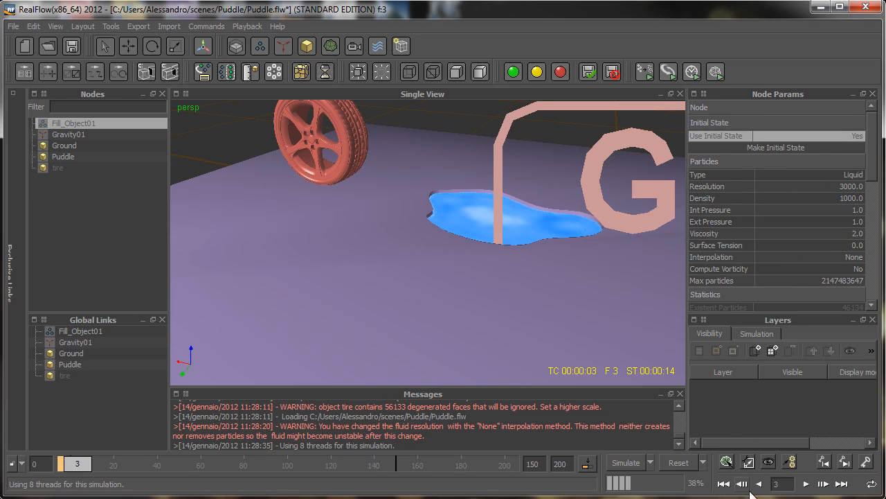
click(724, 484)
- Set the tire's simulation mode to Active
click(73, 170)
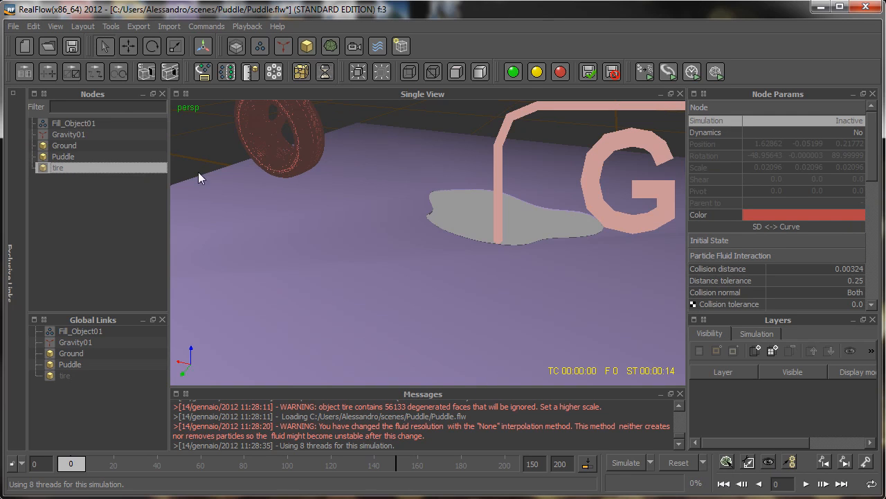
click(853, 122)
click(858, 120)
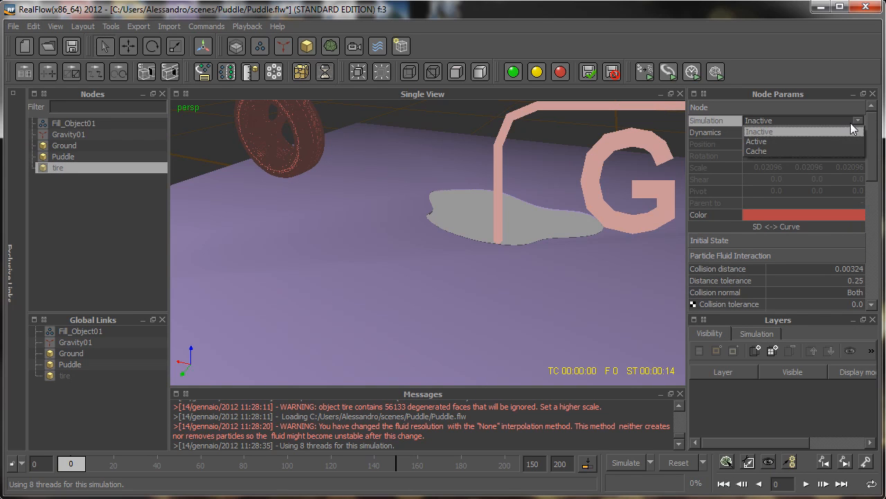
click(800, 140)
- Set the maximum substeps to 300 in the simulation options and save the project
click(82, 125)
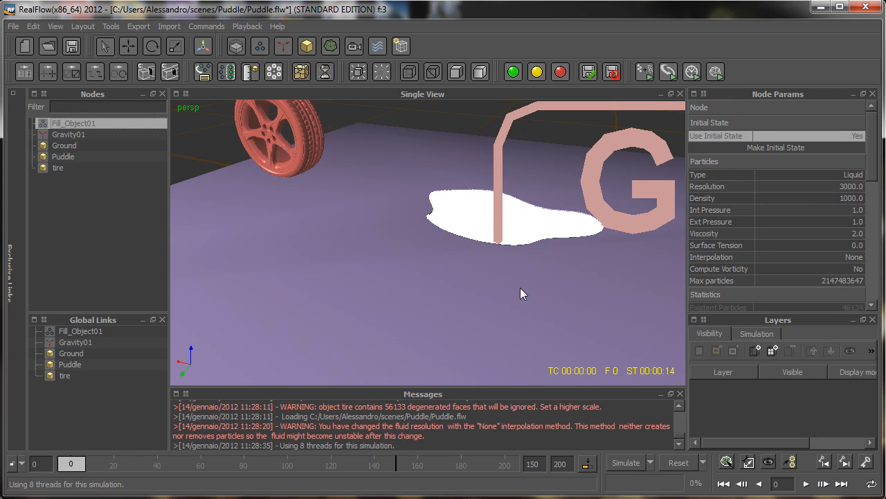
click(650, 462)
click(638, 479)
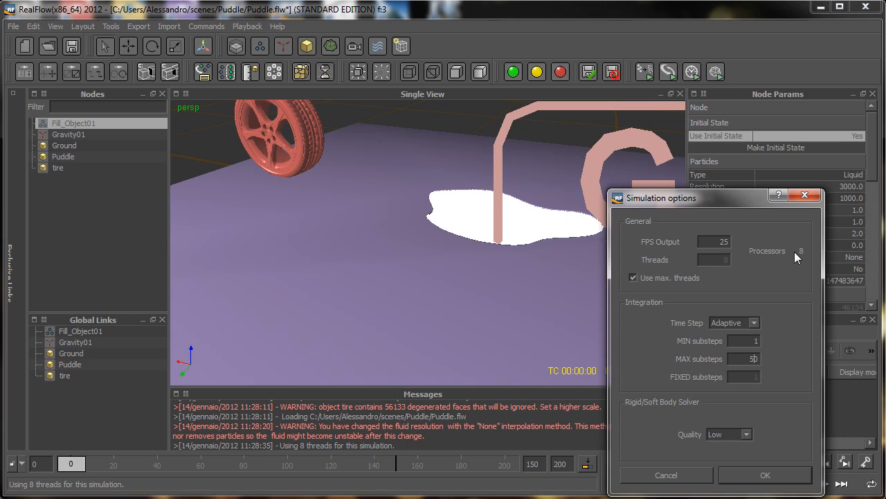
key(BackSpace)
text(300)
click(772, 478)
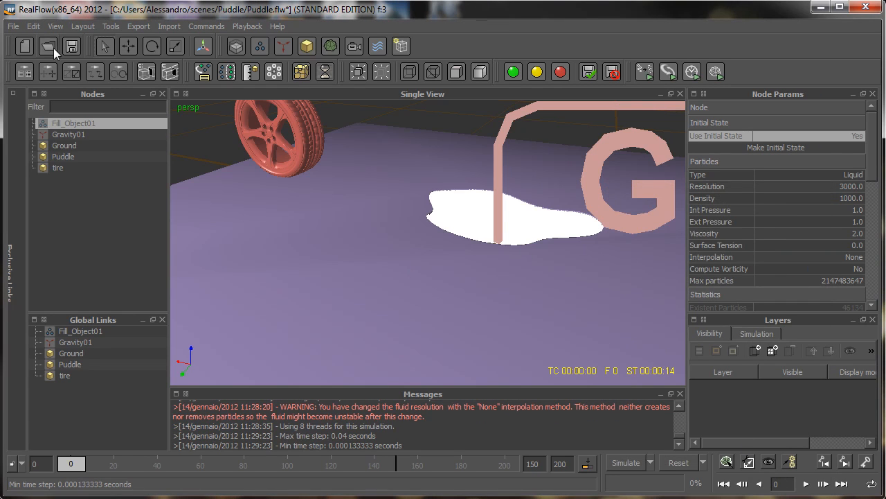
click(72, 46)
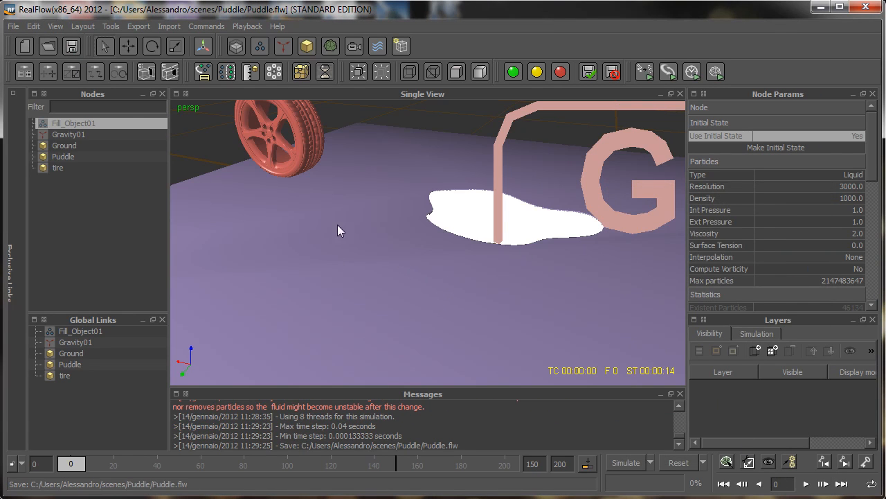
- Decline simulating from cached data, reset the scene, and simulate the tire splashing through the puddle up to frame 35
click(627, 462)
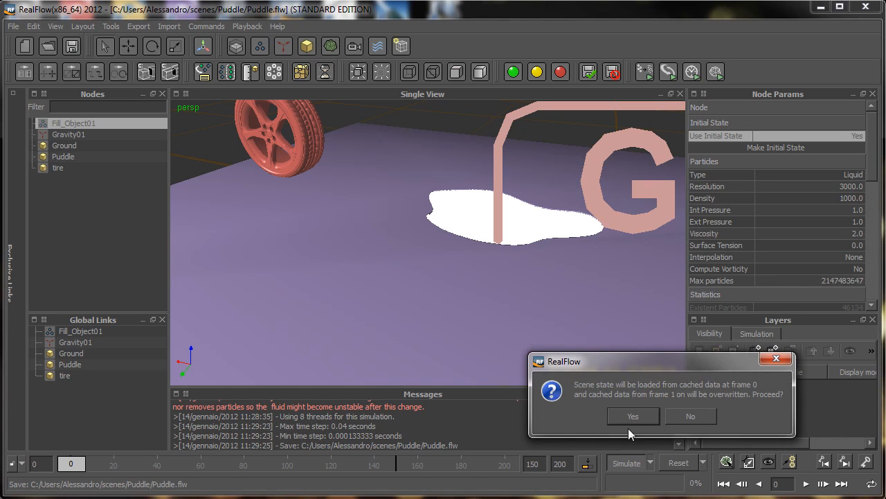
click(691, 414)
click(681, 463)
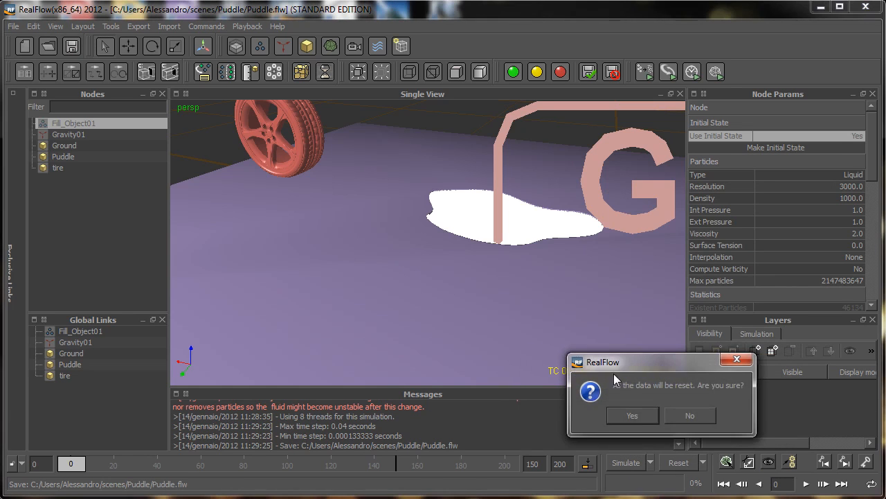
click(640, 415)
click(623, 464)
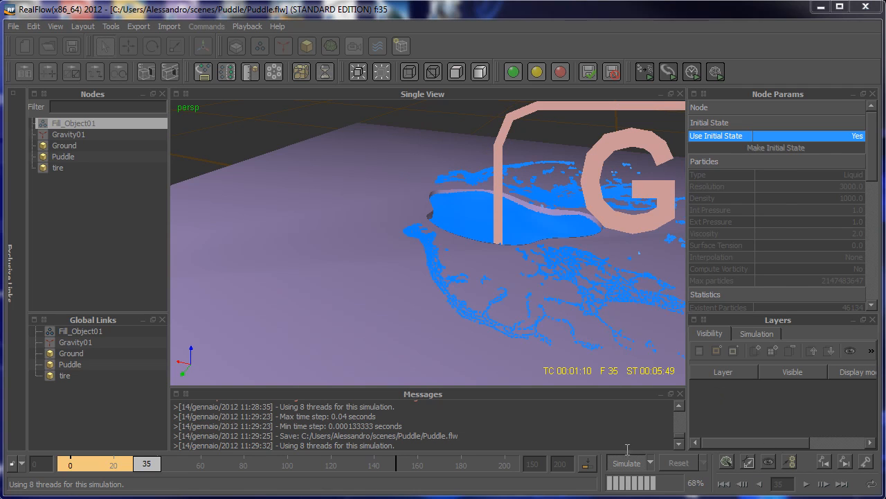
click(610, 462)
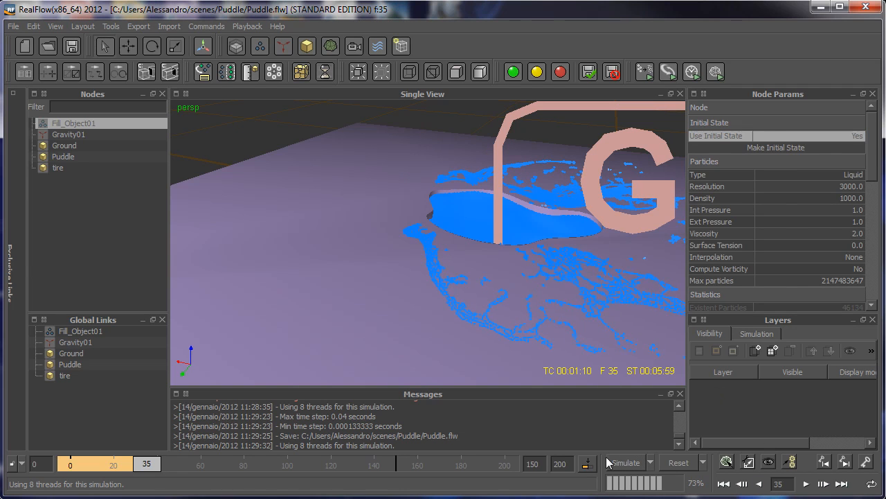
- Return to frame 0 and examine the puddle's particles up close
drag(147, 464, 70, 464)
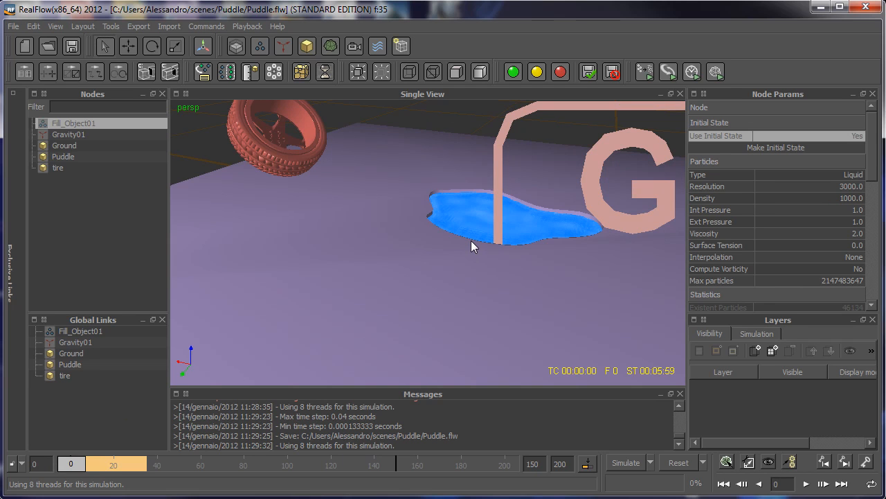
alt+middle_drag(432, 268, 294, 309)
alt+right_drag(293, 309, 443, 261)
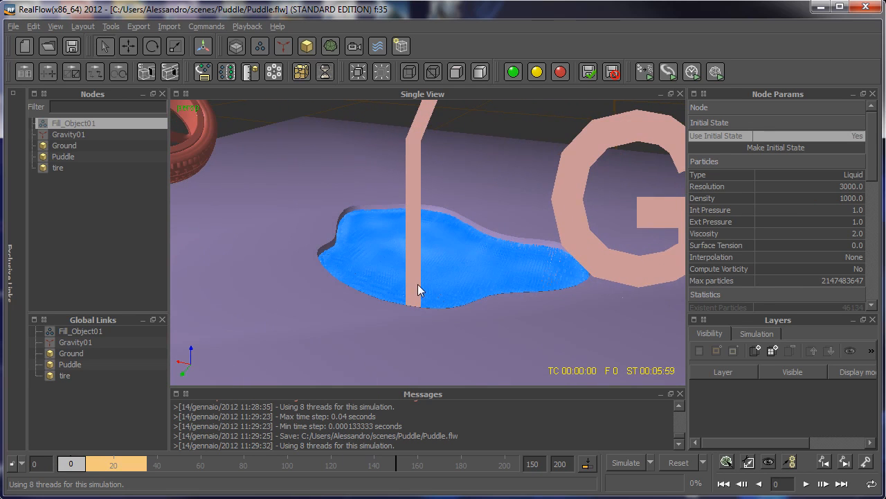
alt+drag(417, 284, 428, 285)
alt+middle_drag(438, 251, 332, 295)
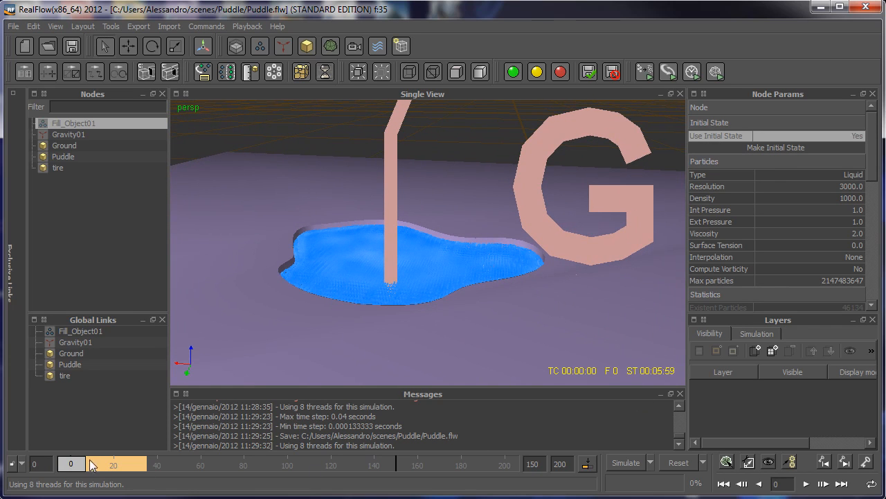
mouse_move(71, 464)
mouse_down()
mouse_move(157, 478)
mouse_move(107, 467)
mouse_move(129, 465)
mouse_move(79, 464)
mouse_move(117, 459)
mouse_move(96, 462)
mouse_move(133, 462)
mouse_move(65, 463)
mouse_up()
- Reload the Puddle project from the recent workspaces and redisplay its first frame
click(14, 26)
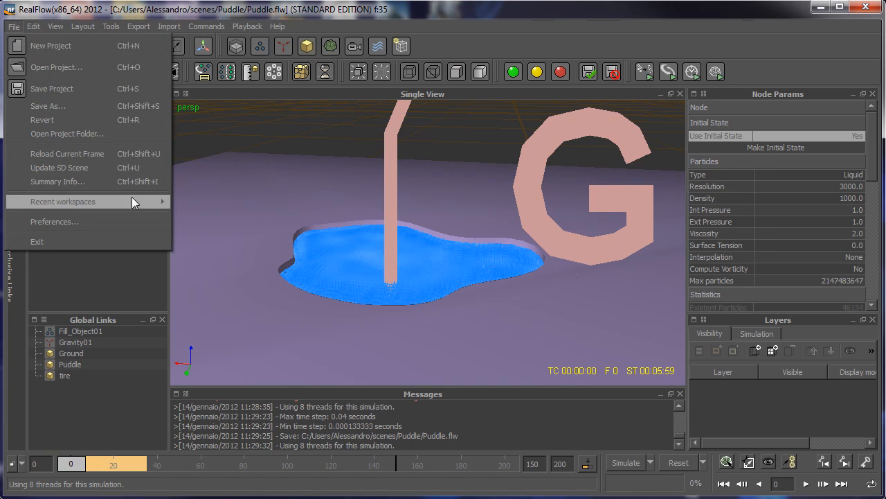
mouse_move(133, 201)
click(217, 201)
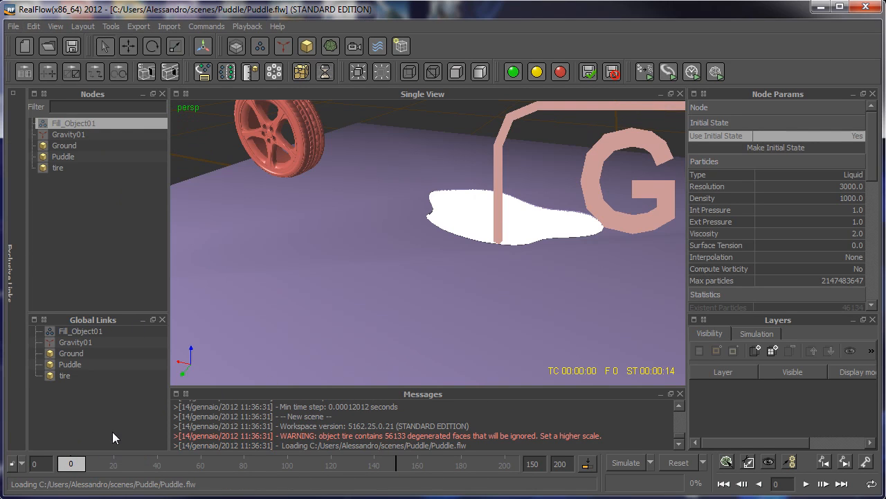
mouse_move(77, 459)
mouse_down()
mouse_move(111, 458)
mouse_move(47, 458)
mouse_move(127, 459)
mouse_move(81, 460)
mouse_up()
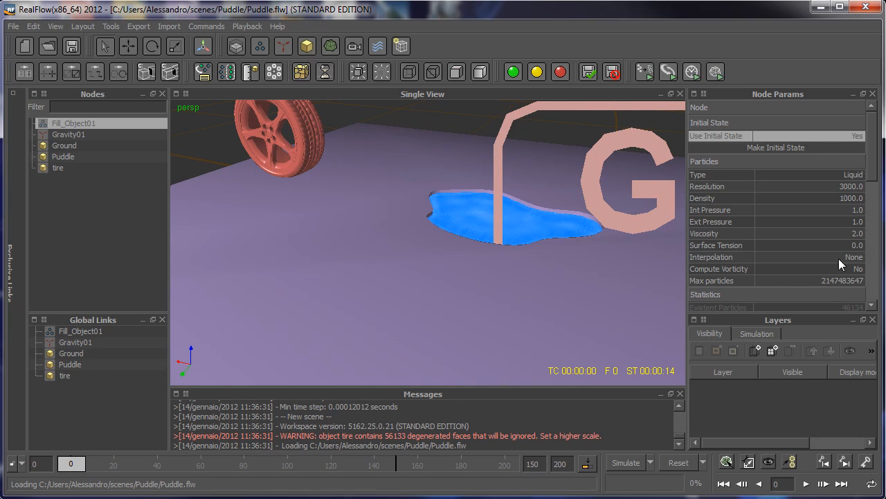
drag(873, 170, 868, 149)
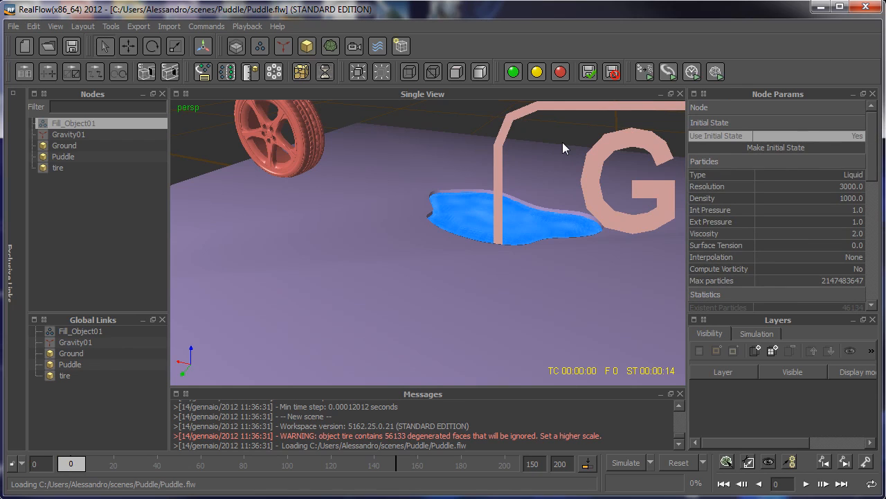